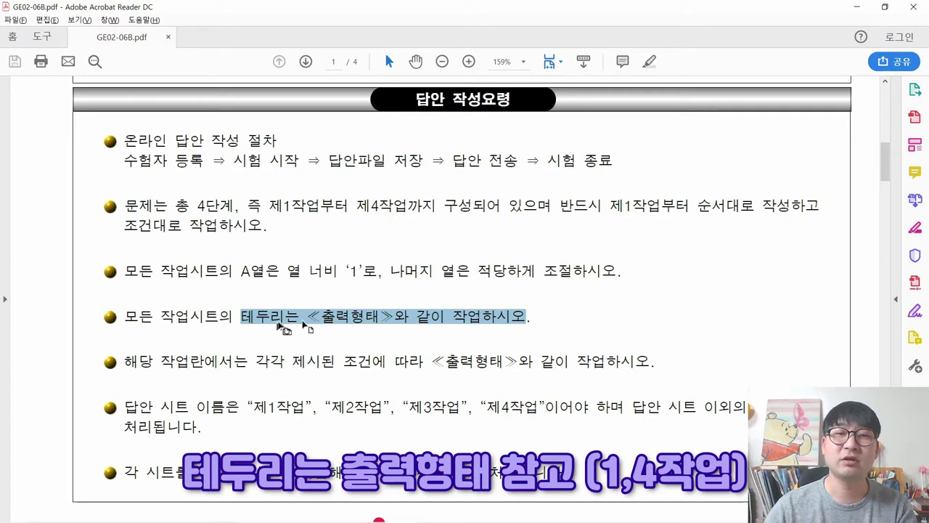
Read the exam's answer instructions about borders, the given conditions and the required sheet names "제1작업" to "제4작업".
{"action": "left_click", "coordinate": [352, 317]}
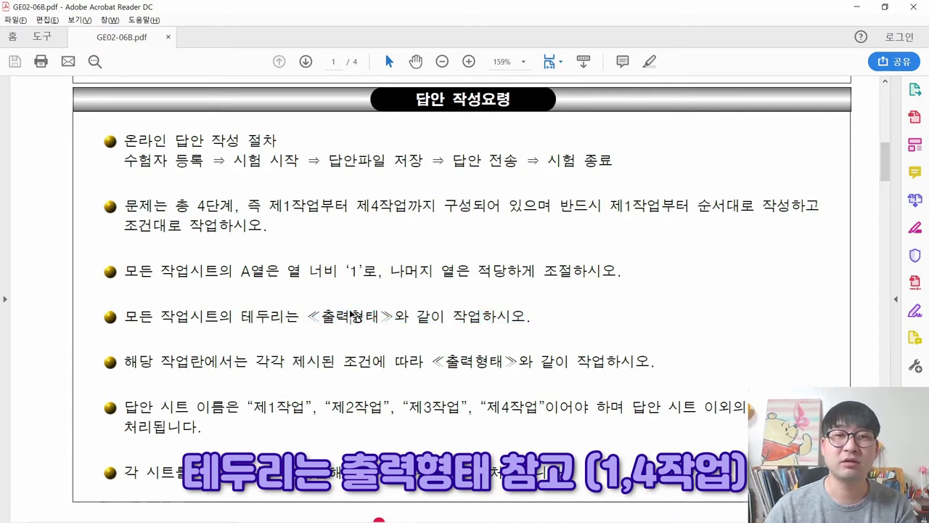
{"action": "scroll", "coordinate": [333, 318], "scroll_direction": "down", "scroll_amount": 1}
{"action": "scroll", "coordinate": [344, 303], "scroll_direction": "down", "scroll_amount": 1}
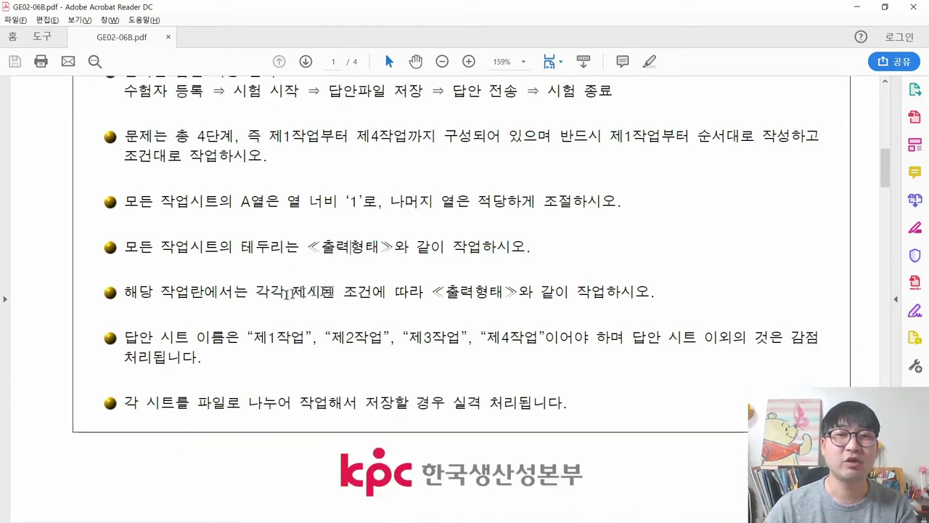
{"action": "scroll", "coordinate": [289, 298], "scroll_direction": "down", "scroll_amount": 1}
{"action": "left_click_drag", "start_coordinate": [248, 314], "coordinate": [319, 313]}
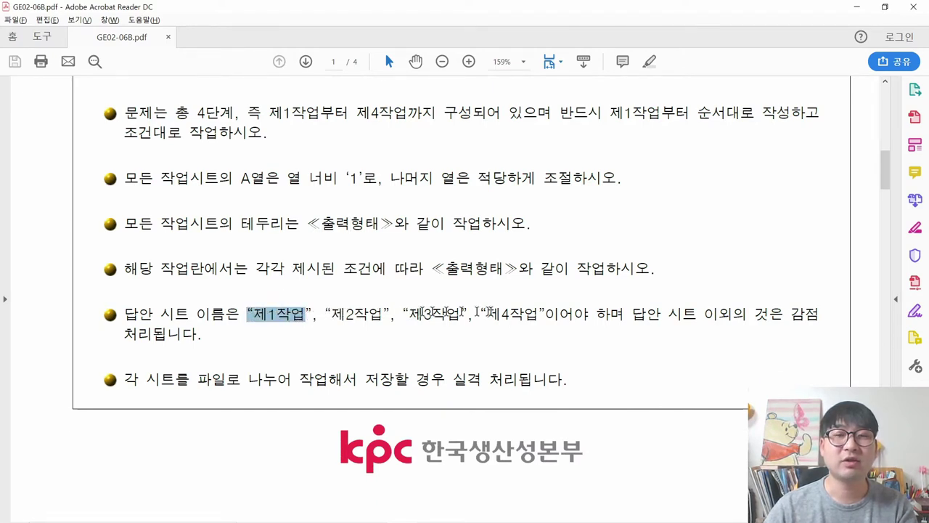
{"action": "left_click_drag", "start_coordinate": [254, 313], "coordinate": [311, 320]}
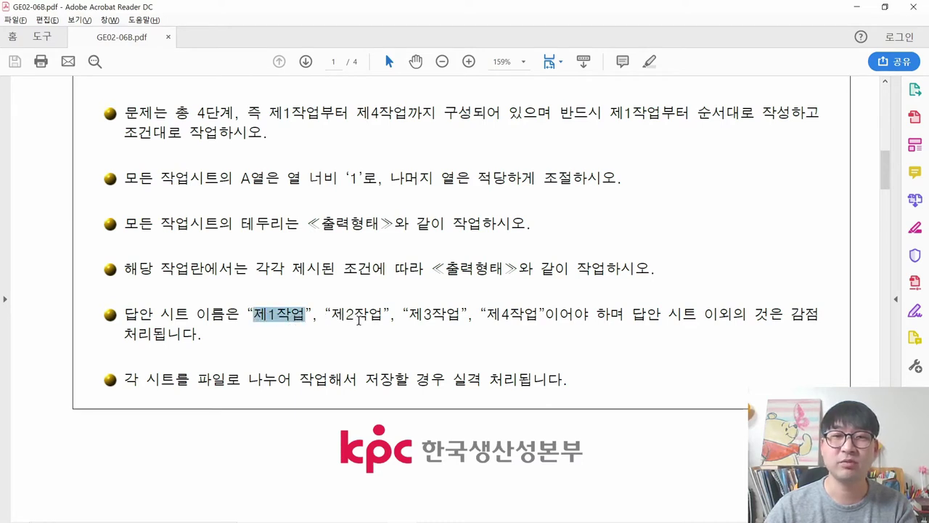
{"action": "left_click", "coordinate": [353, 313]}
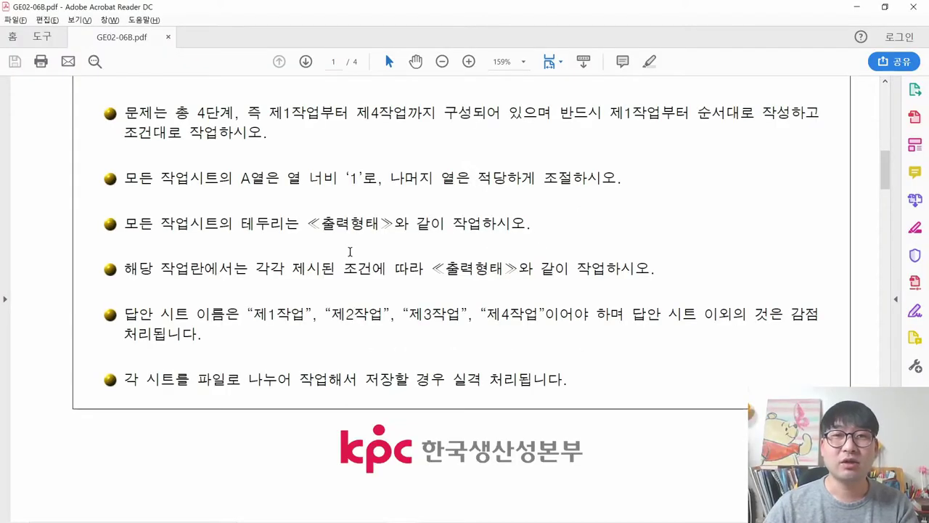
Switch to Excel and set the width of column A on Sheet1 to 1.
{"action": "key", "text": "alt+Tab"}
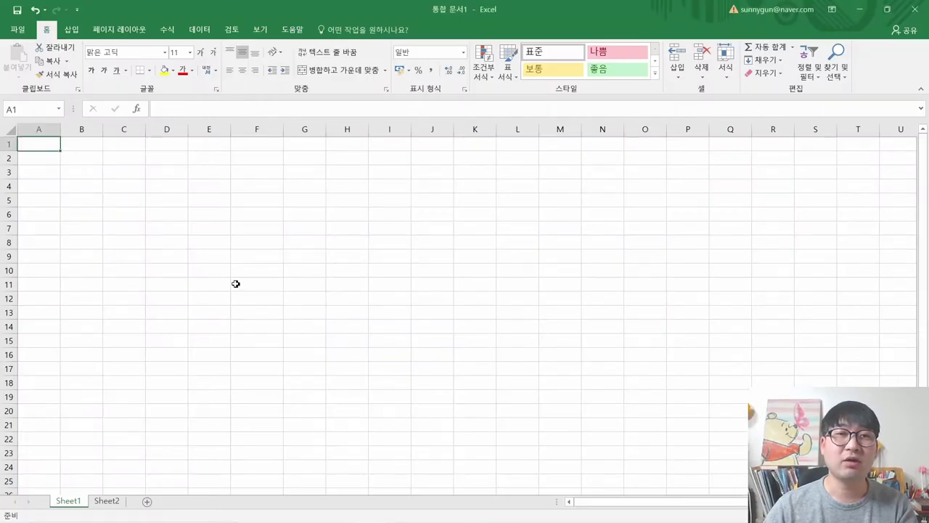
{"action": "left_click", "coordinate": [82, 511]}
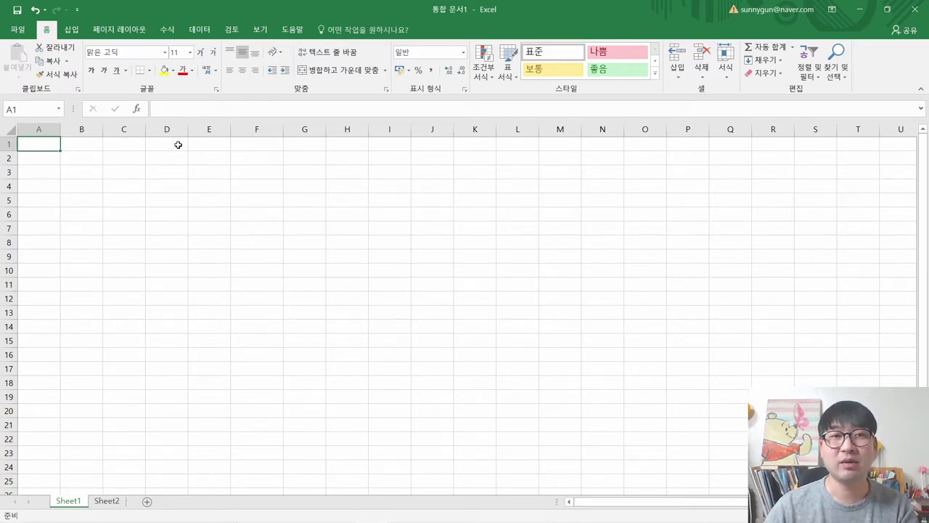
{"action": "left_click", "coordinate": [51, 131]}
{"action": "right_click", "coordinate": [50, 131]}
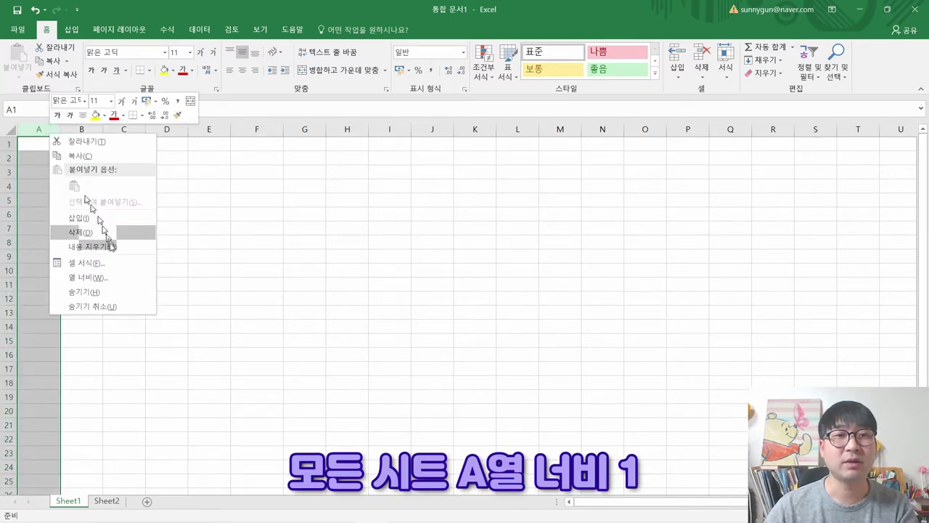
{"action": "left_click", "coordinate": [108, 281]}
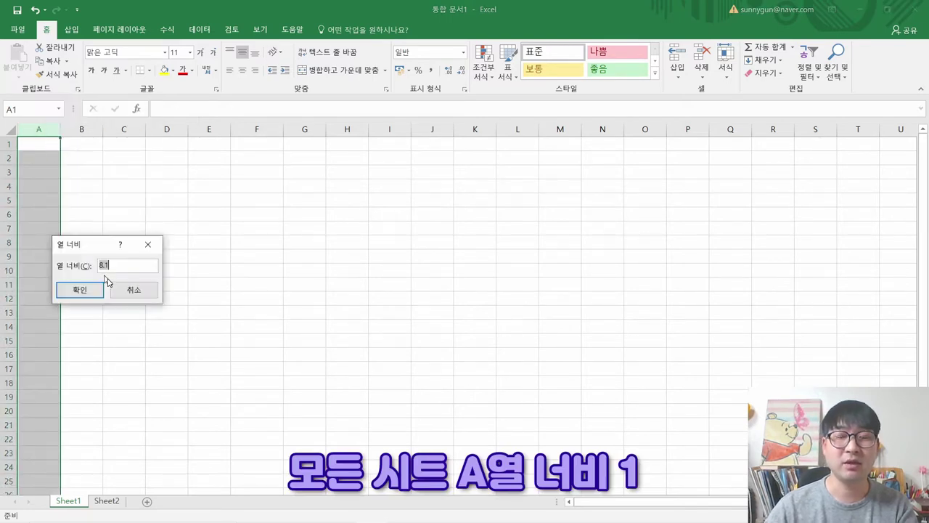
{"action": "type", "text": "1"}
{"action": "key", "text": "Return"}
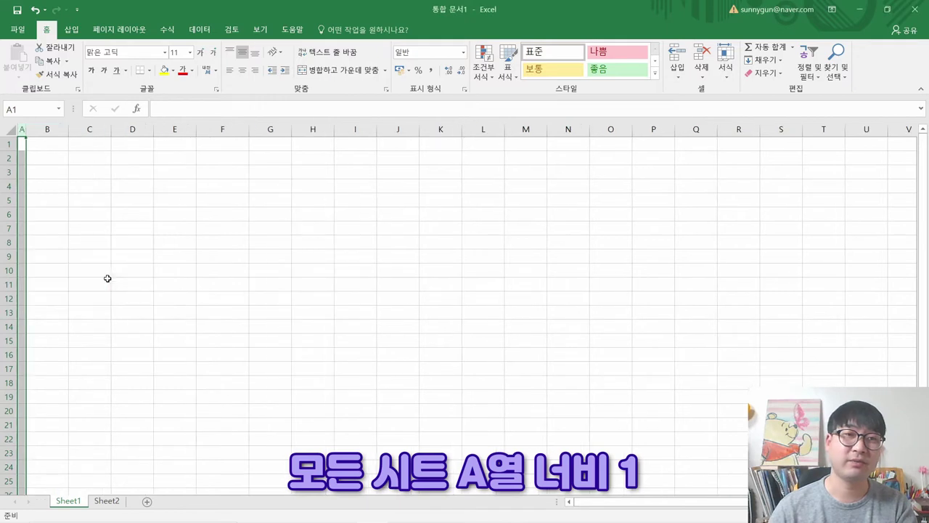
{"action": "left_click", "coordinate": [22, 145]}
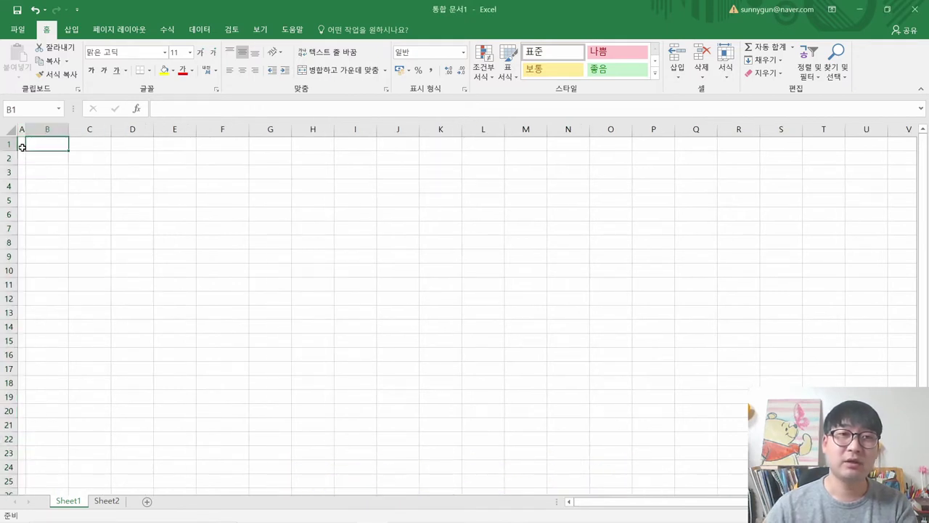
Rename Sheet1 as "제1작업" without any spaces.
{"action": "double_click", "coordinate": [66, 501]}
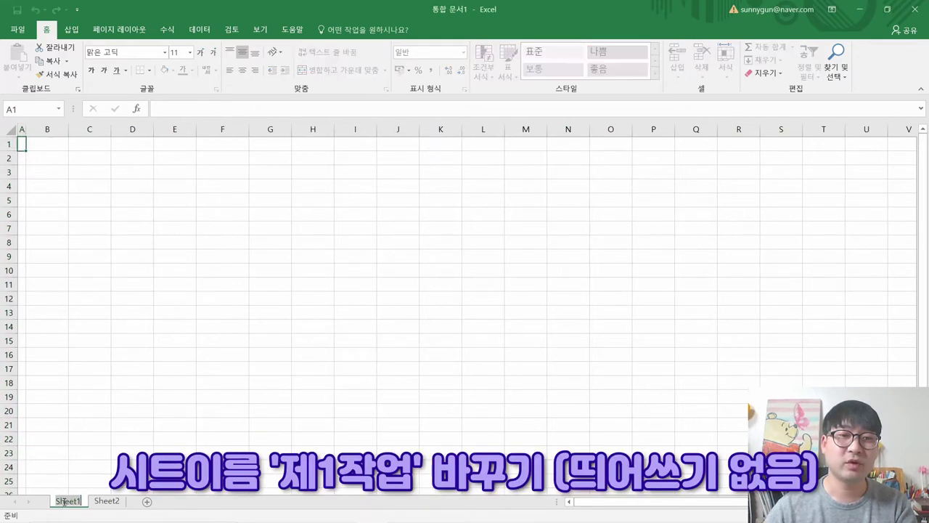
{"action": "key", "text": "BackSpace"}
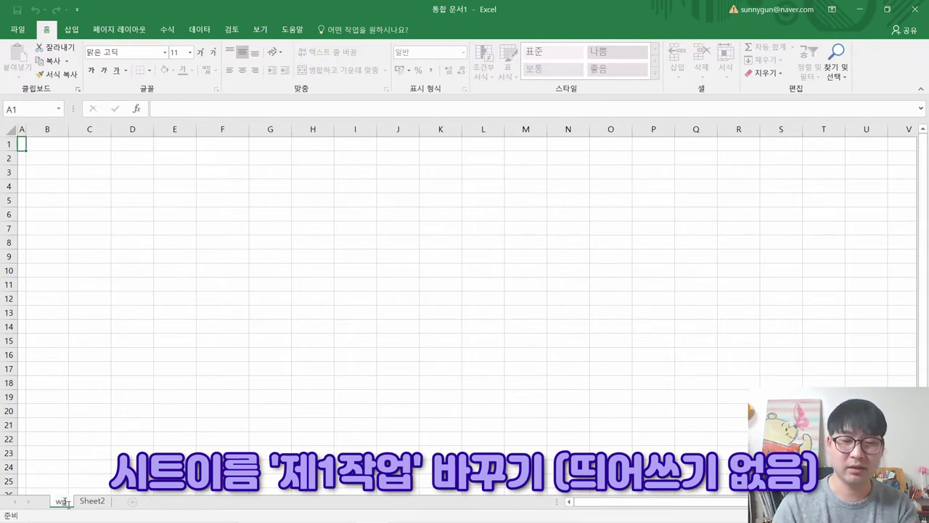
{"action": "type", "text": "제1작"}
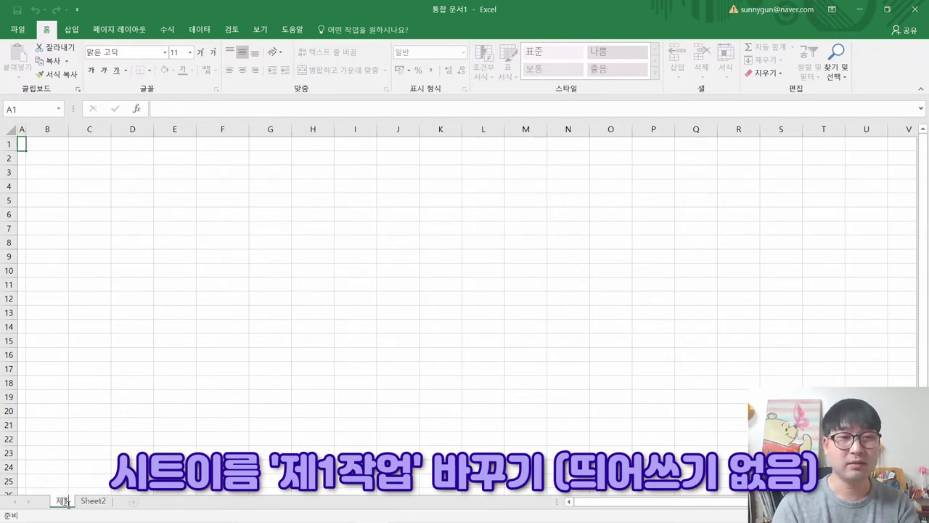
{"action": "type", "text": "업"}
{"action": "key", "text": "Return"}
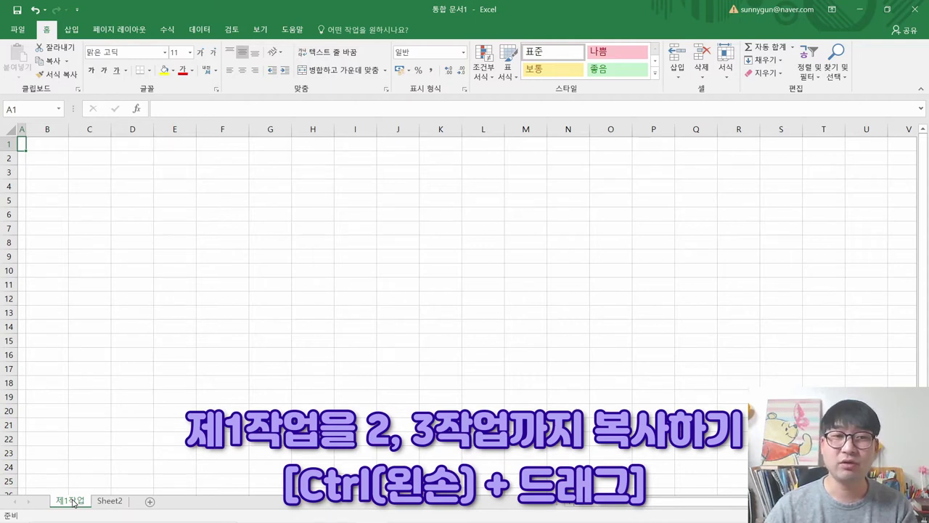
Duplicate the 제1작업 sheet directly after the original and rename the copy as "제2작업".
{"action": "left_click_drag", "start_coordinate": [73, 502], "coordinate": [111, 503]}
{"action": "left_click", "coordinate": [110, 503]}
{"action": "left_click_drag", "start_coordinate": [116, 507], "coordinate": [194, 506]}
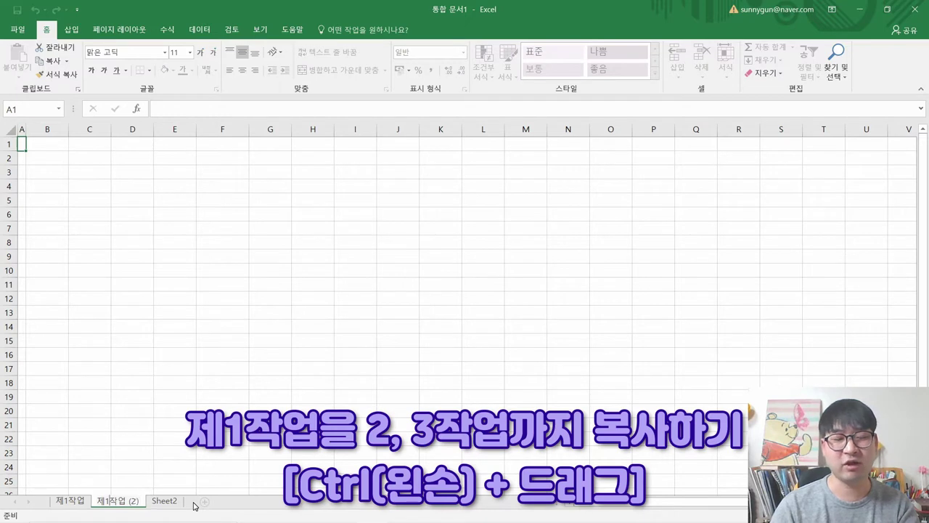
{"action": "key", "text": "BackSpace"}
{"action": "key", "text": "BackSpace"}
{"action": "key", "text": "BackSpace"}
{"action": "key", "text": "BackSpace"}
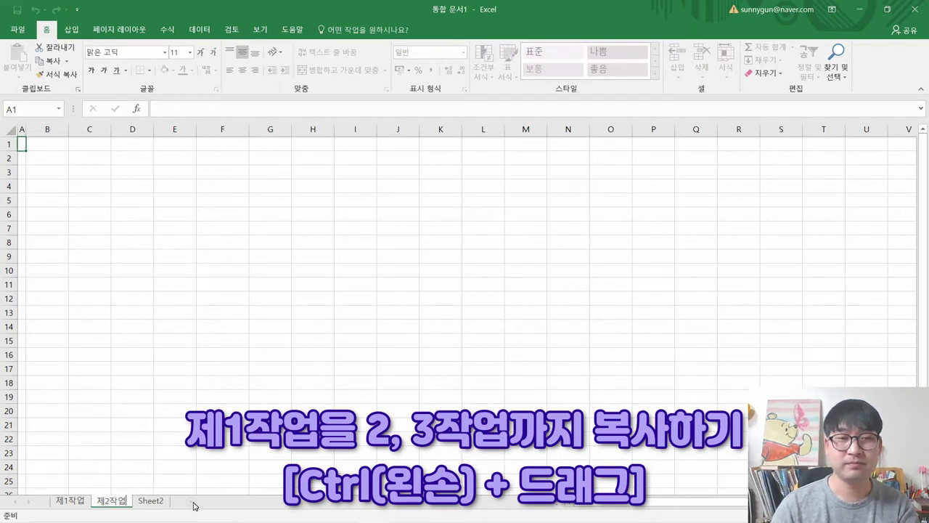
{"action": "key", "text": "Return"}
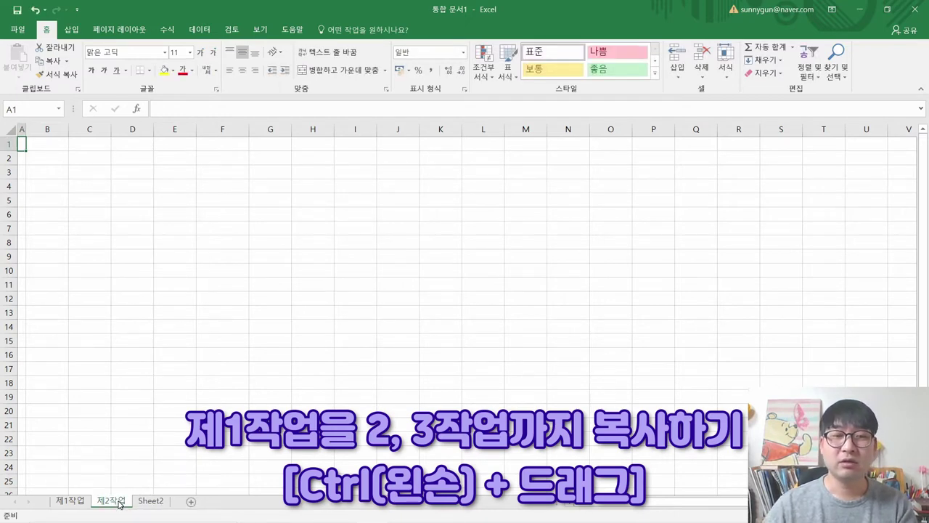
Duplicate the 제2작업 sheet, placing the copy before Sheet2, and rename it as "제3작업".
{"action": "left_click_drag", "start_coordinate": [118, 504], "coordinate": [153, 509]}
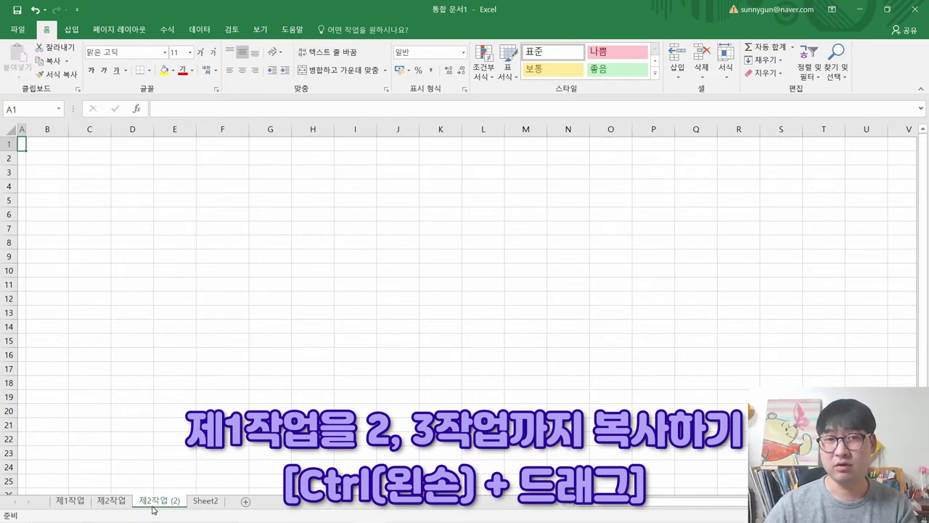
{"action": "left_click_drag", "start_coordinate": [154, 505], "coordinate": [156, 501]}
{"action": "key", "text": "BackSpace"}
{"action": "key", "text": "BackSpace"}
{"action": "key", "text": "BackSpace"}
{"action": "key", "text": "BackSpace"}
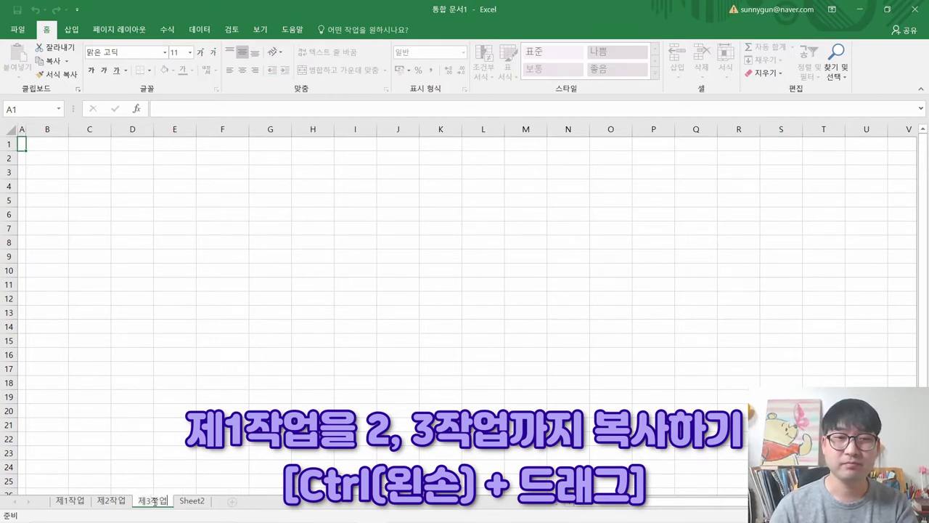
{"action": "key", "text": "Return"}
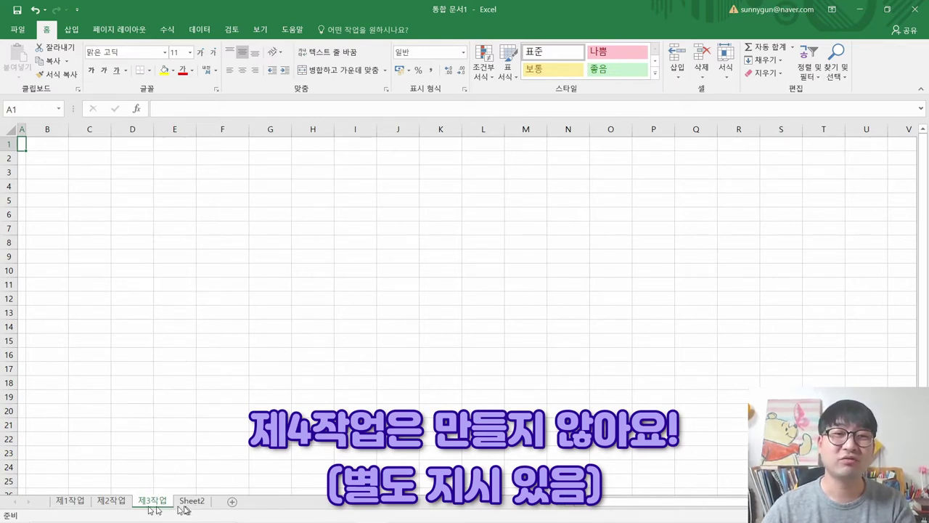
Go to the 제1작업 sheet, and in the Acrobat Reader PDF examine the sample table starting at B4 and its 카테고리 and 순위 columns.
{"action": "left_click", "coordinate": [84, 506]}
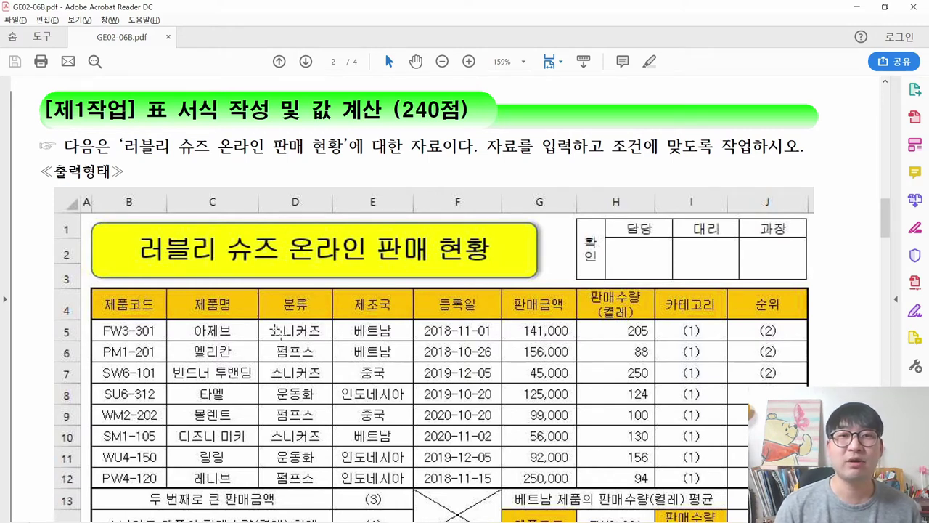
{"action": "key", "text": "alt+Tab"}
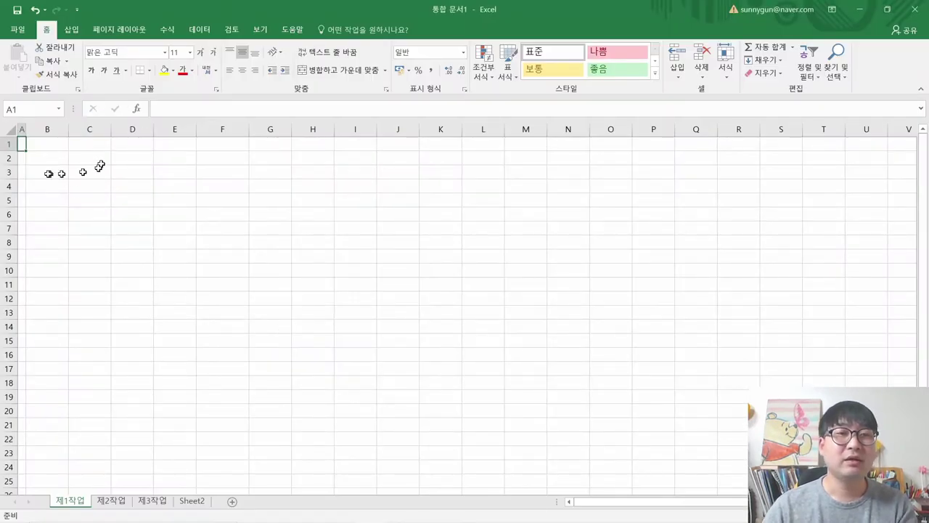
{"action": "key", "text": "alt+Tab"}
{"action": "left_click_drag", "start_coordinate": [95, 223], "coordinate": [799, 467]}
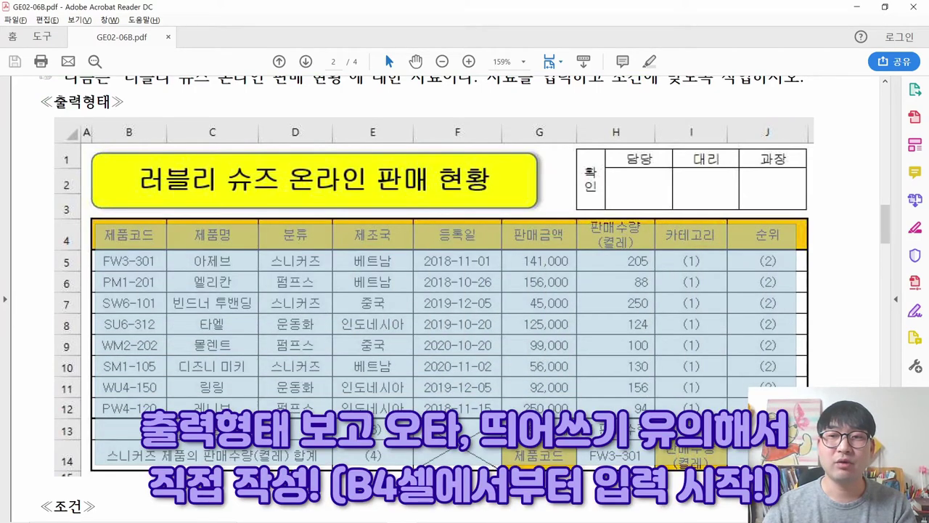
{"action": "left_click", "coordinate": [686, 341]}
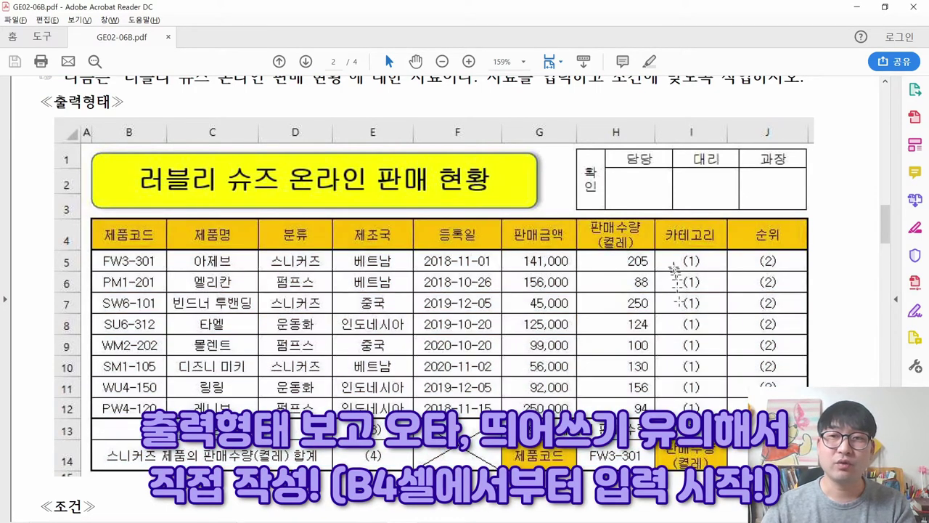
{"action": "left_click_drag", "start_coordinate": [670, 255], "coordinate": [796, 417]}
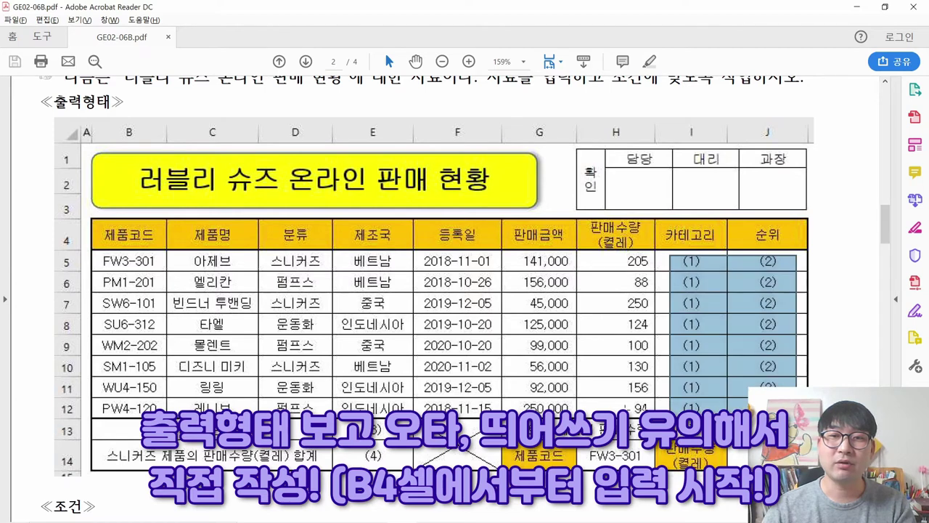
{"action": "left_click", "coordinate": [795, 417]}
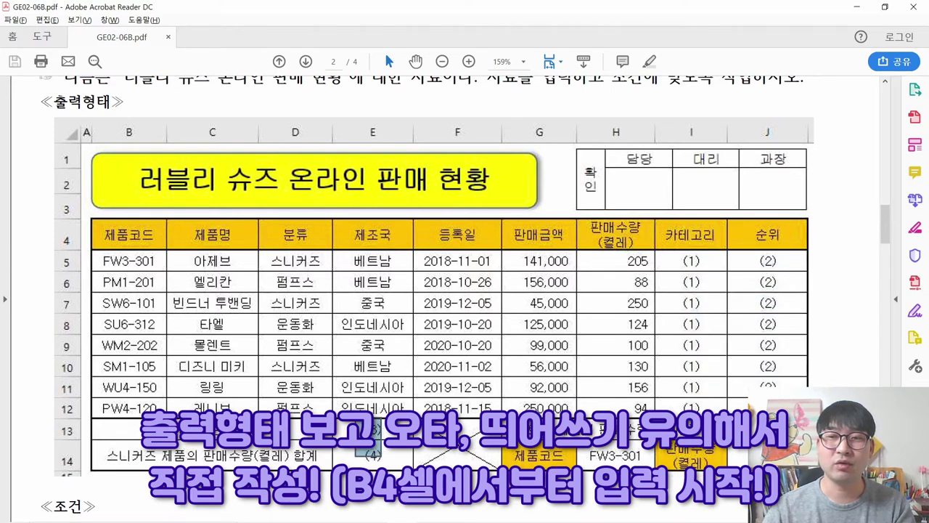
{"action": "left_click_drag", "start_coordinate": [680, 258], "coordinate": [780, 416]}
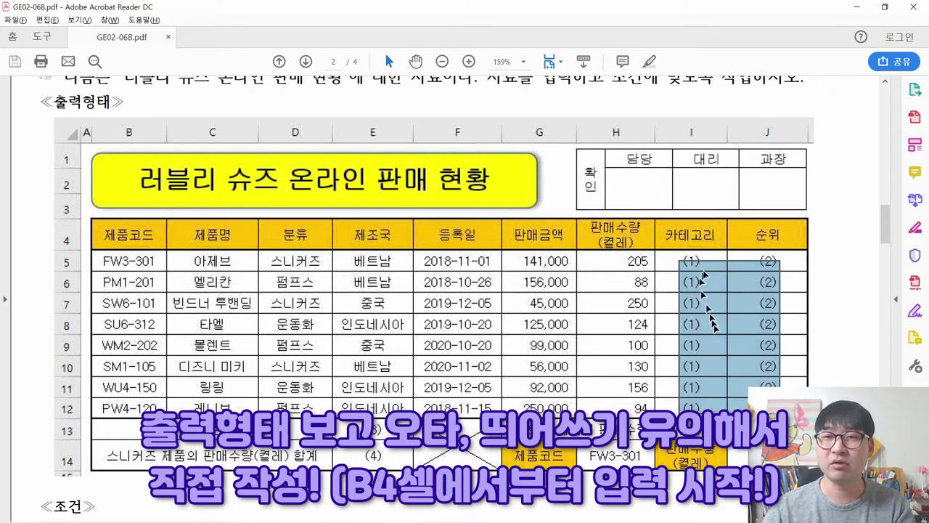
{"action": "left_click", "coordinate": [679, 266]}
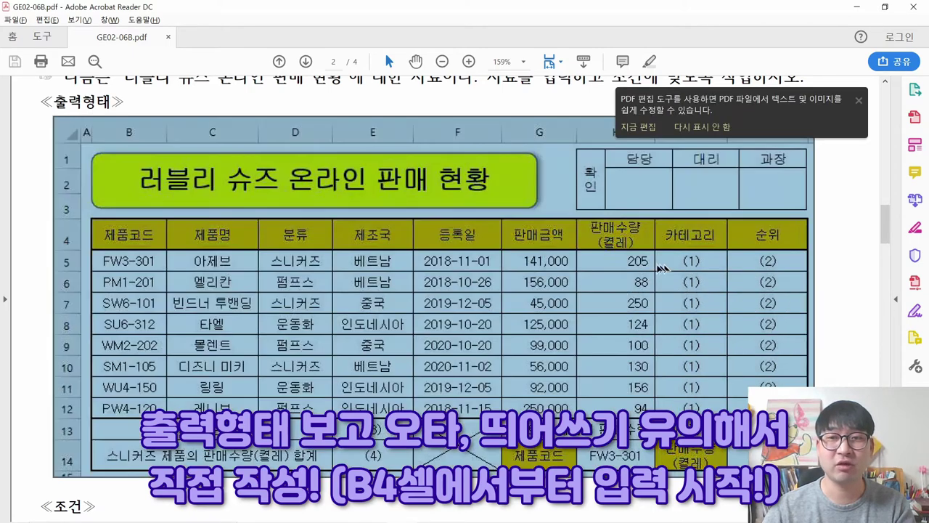
Review the full sample table in B4:J14 for exact spelling and spacing, and check the number format in the 판매금액 column.
{"action": "left_click_drag", "start_coordinate": [95, 221], "coordinate": [804, 469]}
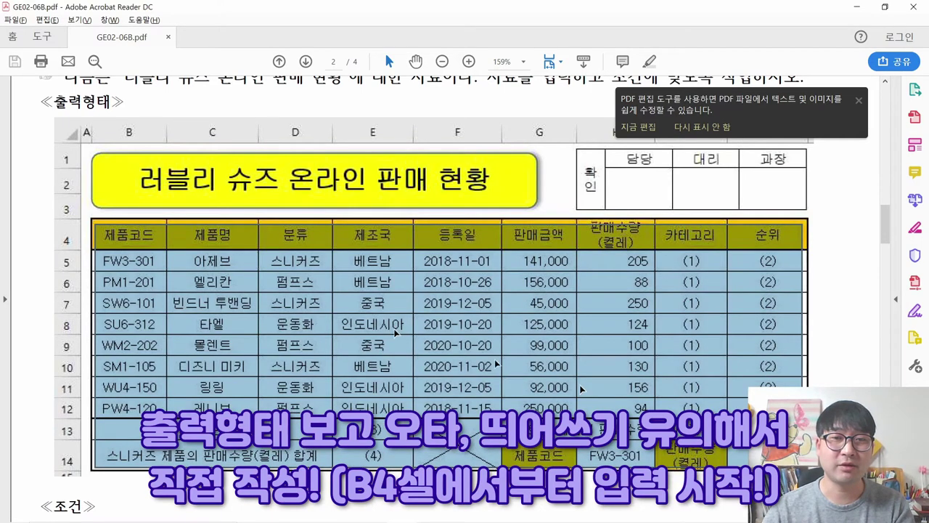
{"action": "left_click", "coordinate": [260, 321]}
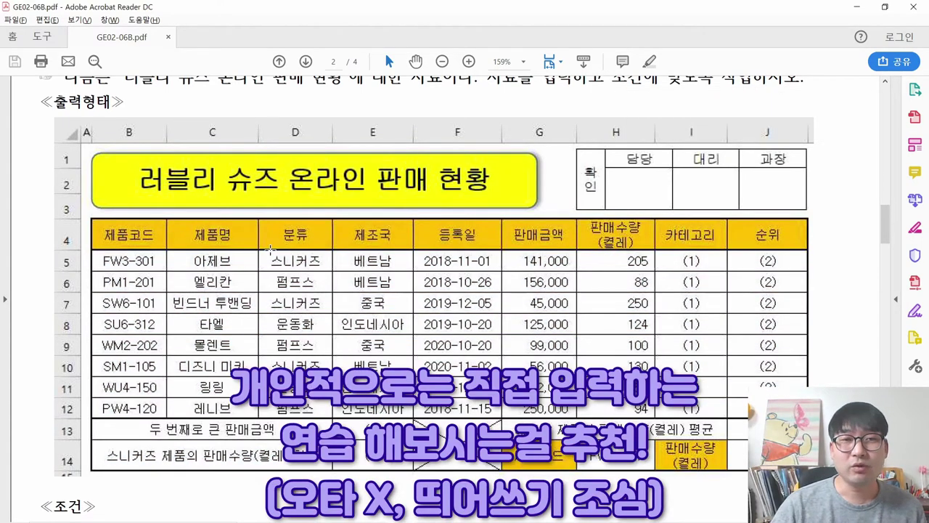
{"action": "left_click_drag", "start_coordinate": [98, 220], "coordinate": [800, 463]}
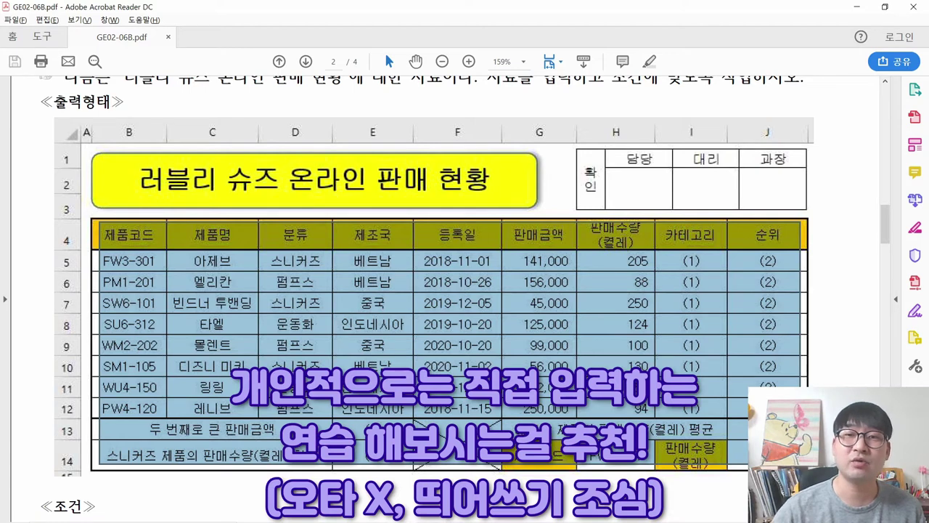
{"action": "left_click", "coordinate": [491, 303]}
{"action": "left_click_drag", "start_coordinate": [533, 259], "coordinate": [558, 414]}
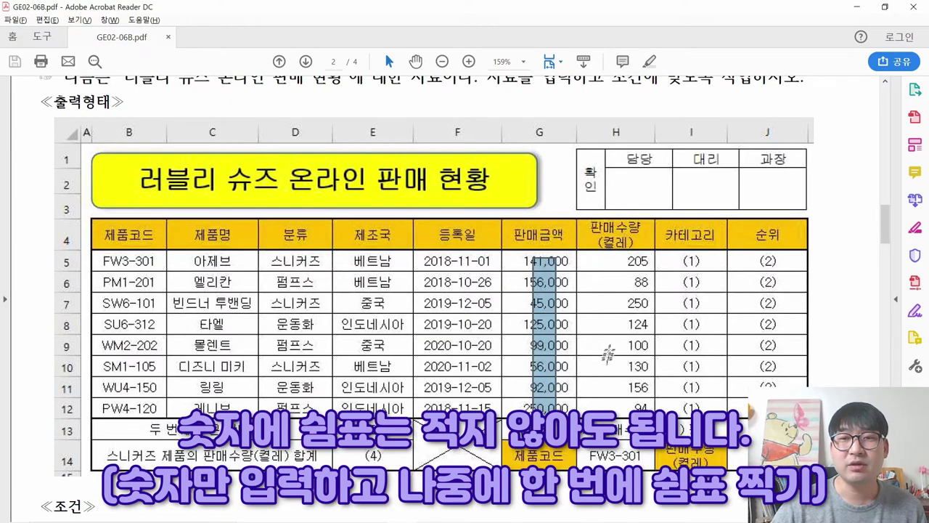
{"action": "left_click", "coordinate": [488, 291]}
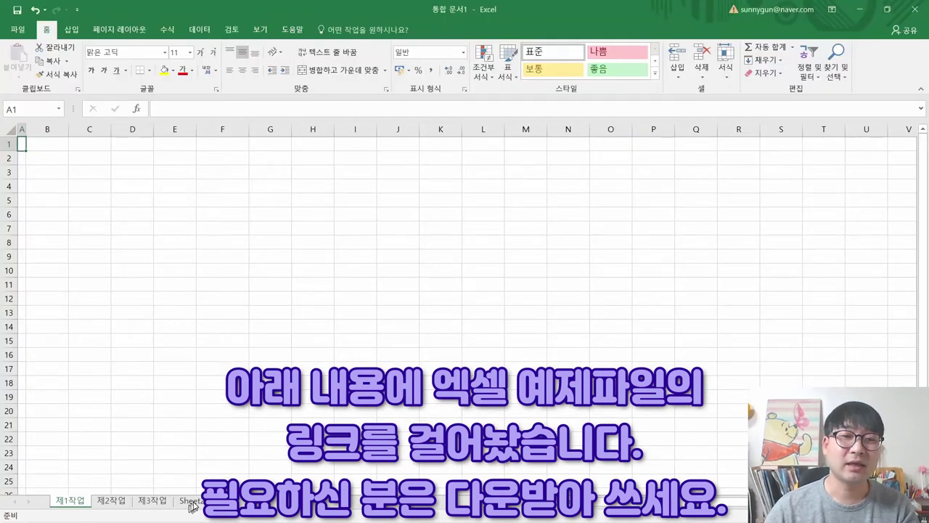
Copy the prepared product data in B4:J14 of Sheet2 in Excel.
{"action": "left_click", "coordinate": [190, 501]}
{"action": "left_click_drag", "start_coordinate": [82, 186], "coordinate": [412, 334]}
{"action": "key", "text": "ctrl+c"}
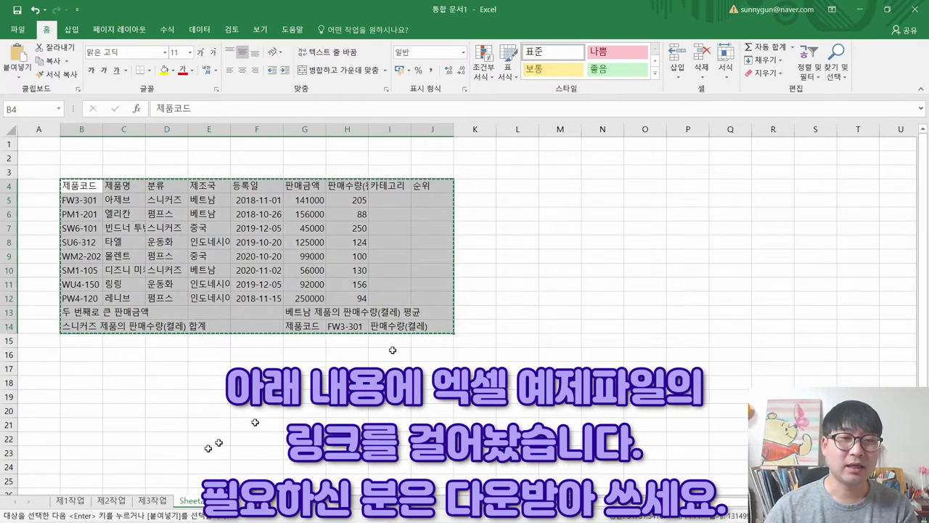
Paste the product data into the 제1작업 sheet starting at cell B4.
{"action": "left_click", "coordinate": [82, 500]}
{"action": "left_click", "coordinate": [84, 185]}
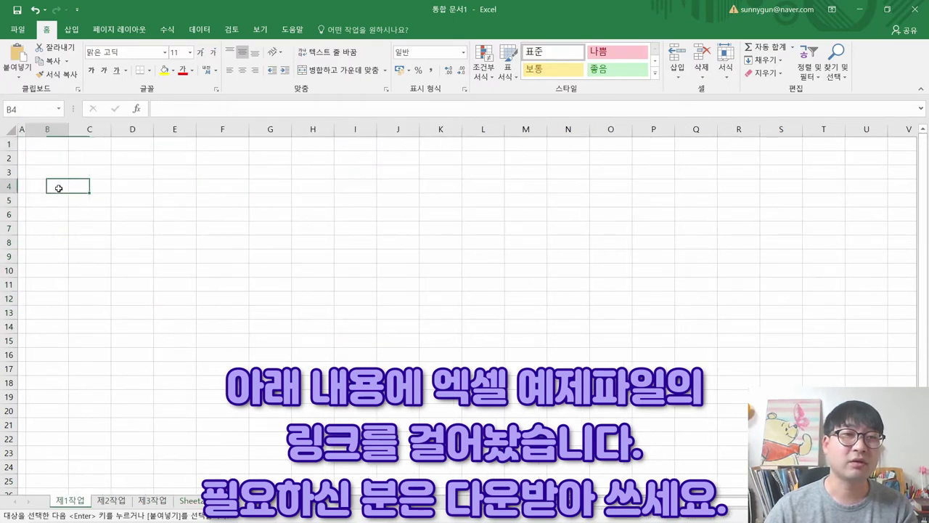
{"action": "left_click", "coordinate": [59, 188]}
{"action": "key", "text": "ctrl+v"}
Delete Sheet2 from the workbook and return to cell A1 of the 제1작업 sheet.
{"action": "right_click", "coordinate": [186, 500]}
{"action": "left_click", "coordinate": [210, 355]}
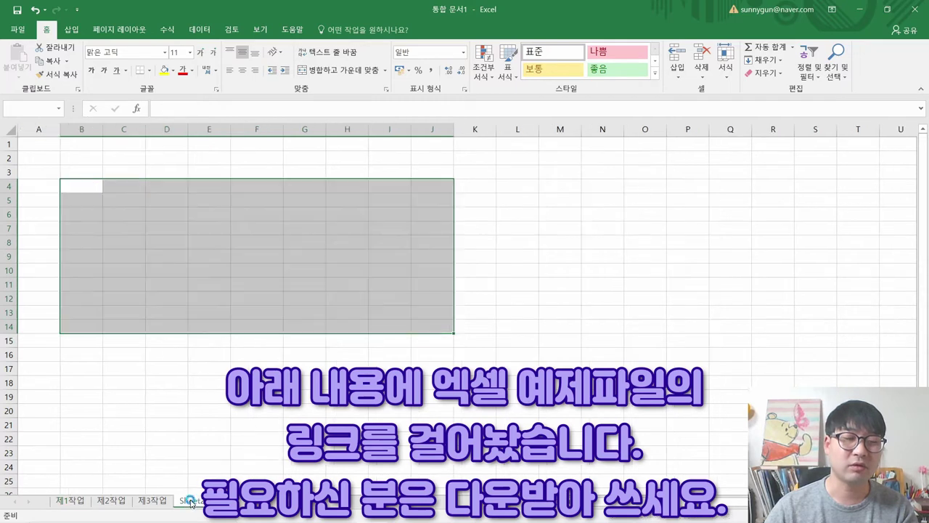
{"action": "left_click", "coordinate": [406, 301]}
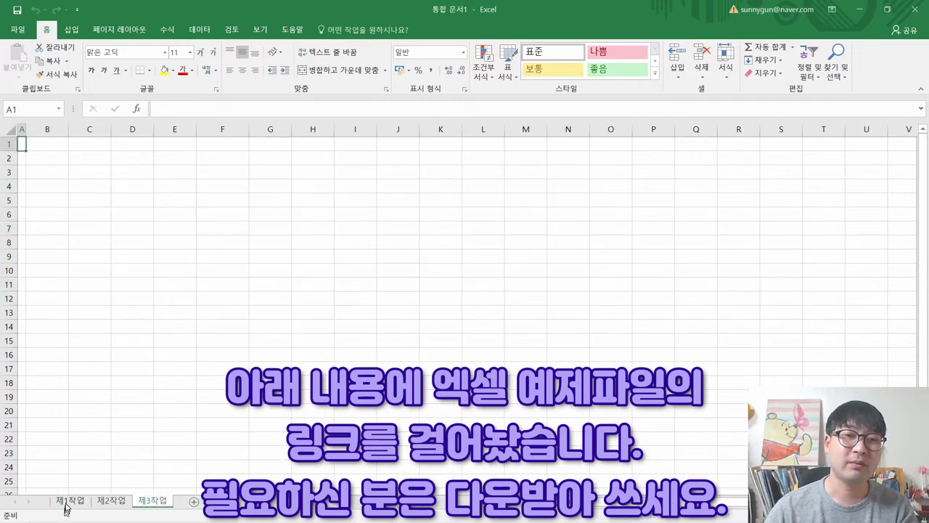
{"action": "left_click", "coordinate": [66, 501]}
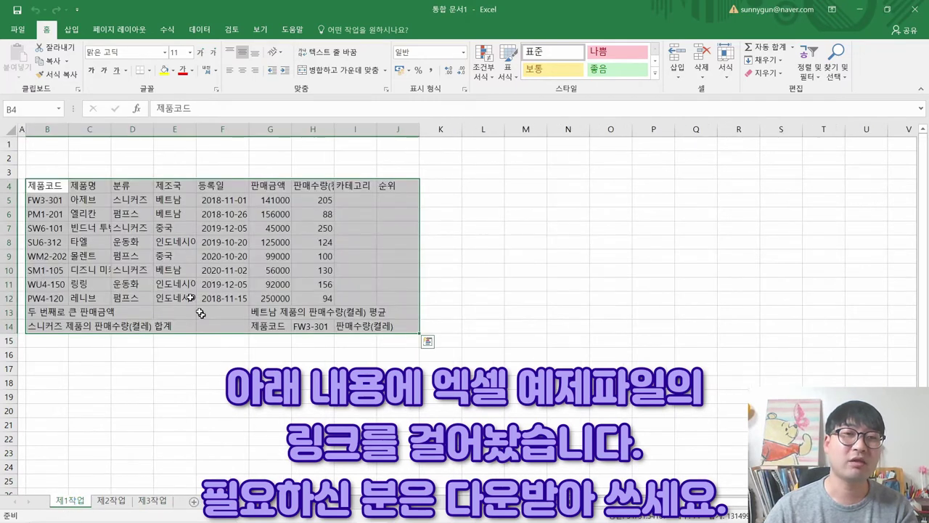
{"action": "left_click", "coordinate": [24, 143]}
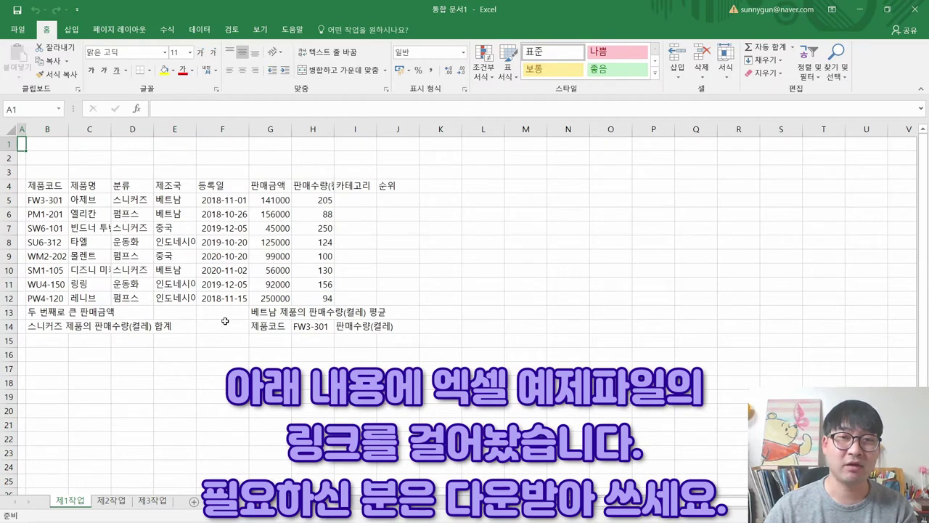
{"action": "scroll", "coordinate": [225, 321], "scroll_direction": "up", "scroll_amount": 3, "text": "ctrl"}
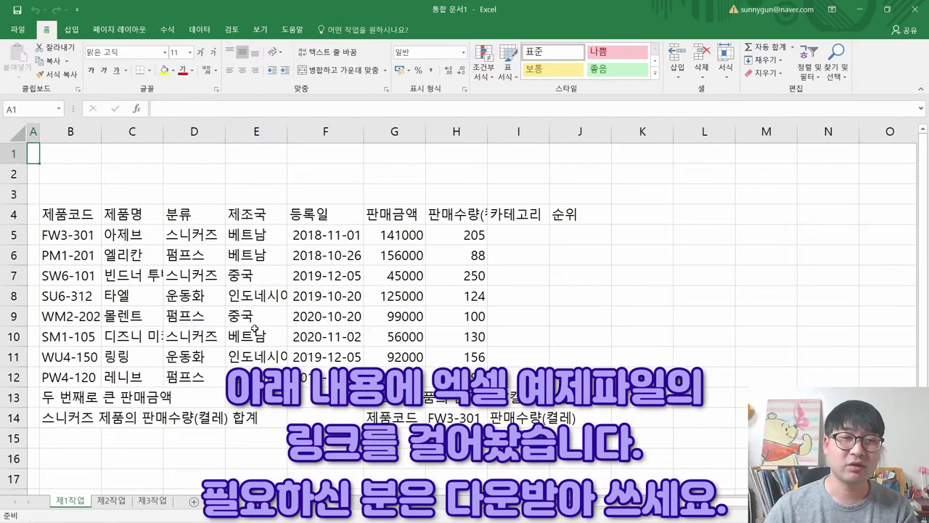
Check the row layout in the PDF's sample table, and set the height of all rows on the 제1작업 sheet to 20.
{"action": "key", "text": "alt+Tab"}
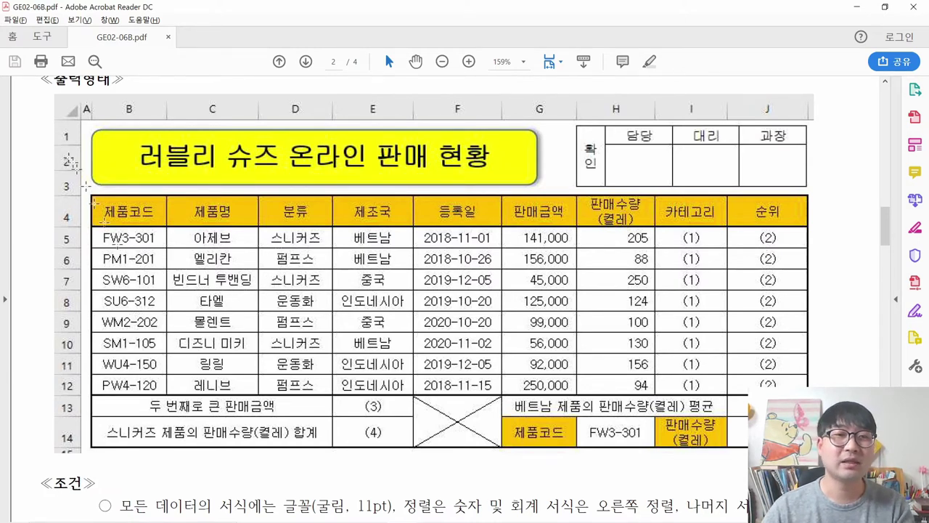
{"action": "left_click_drag", "start_coordinate": [73, 125], "coordinate": [95, 381]}
{"action": "left_click", "coordinate": [142, 292]}
{"action": "key", "text": "alt+Tab"}
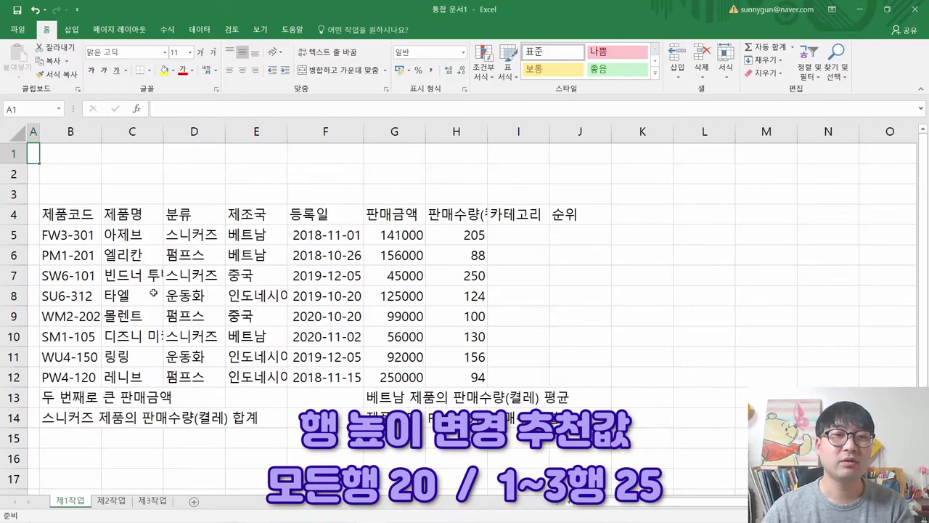
{"action": "left_click", "coordinate": [13, 133]}
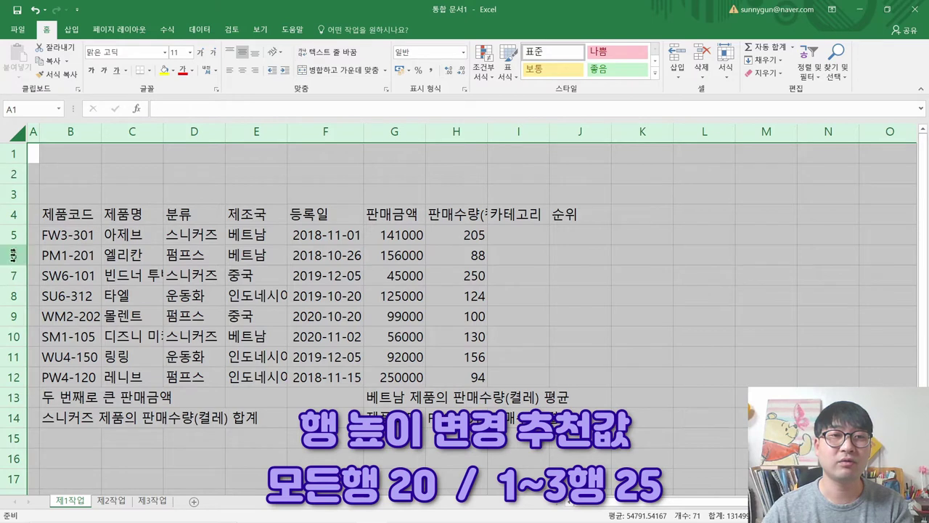
{"action": "right_click", "coordinate": [16, 217]}
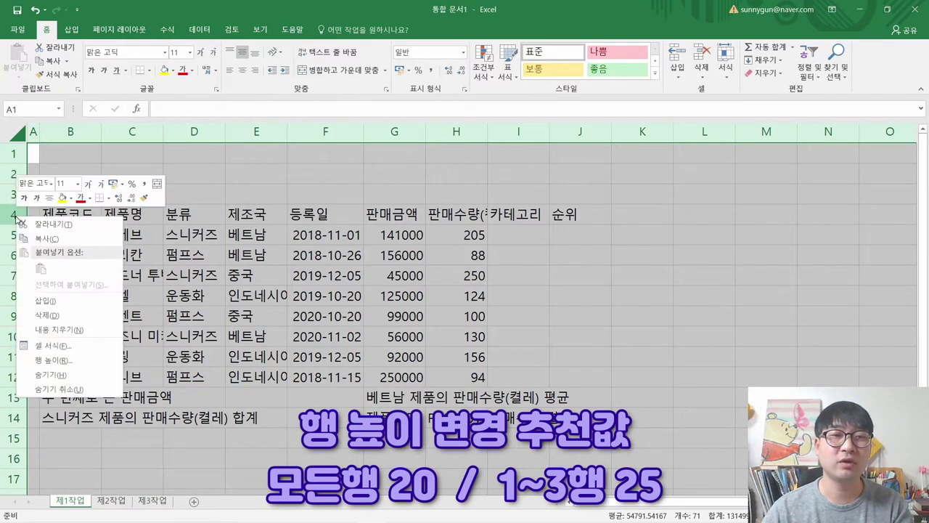
{"action": "left_click", "coordinate": [63, 361]}
{"action": "left_click_drag", "start_coordinate": [58, 323], "coordinate": [90, 202]}
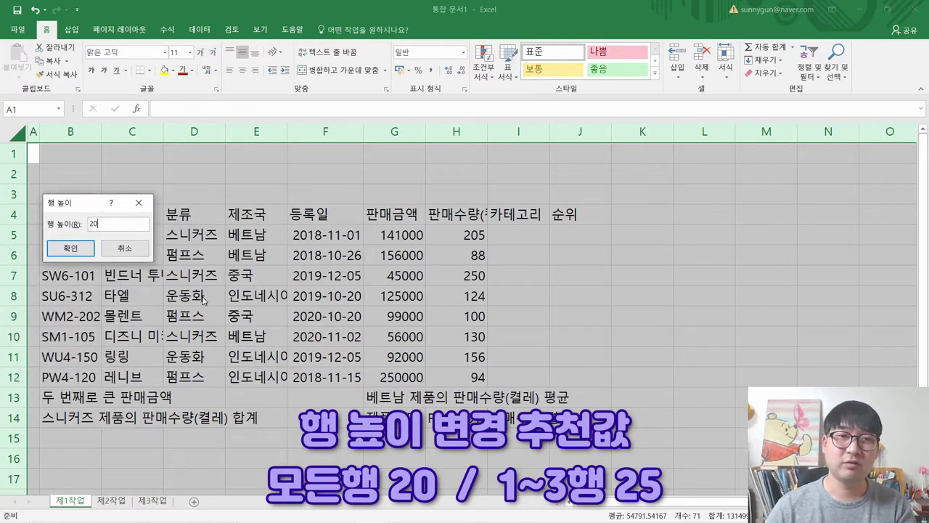
{"action": "type", "text": "20"}
{"action": "key", "text": "Return"}
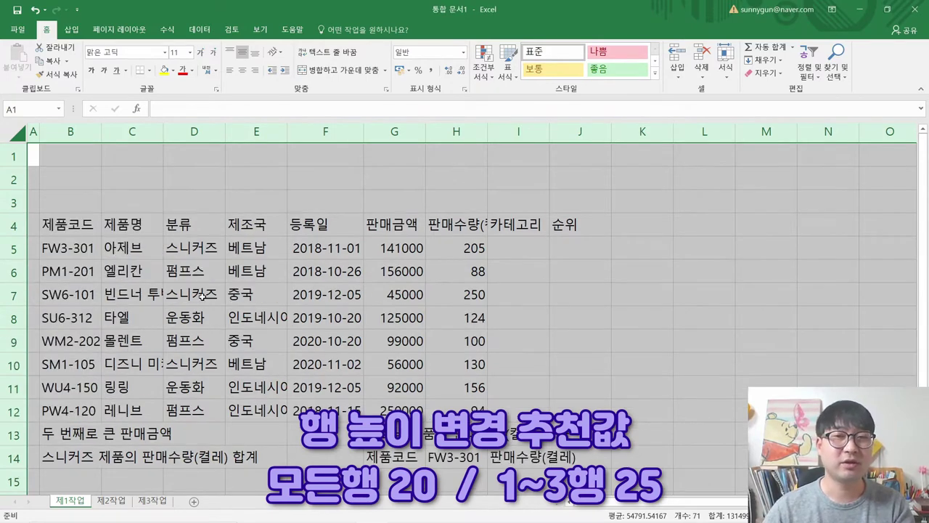
Set the height of rows 1 to 3 to 25.
{"action": "left_click", "coordinate": [85, 209]}
{"action": "left_click_drag", "start_coordinate": [13, 156], "coordinate": [13, 202]}
{"action": "right_click", "coordinate": [13, 202]}
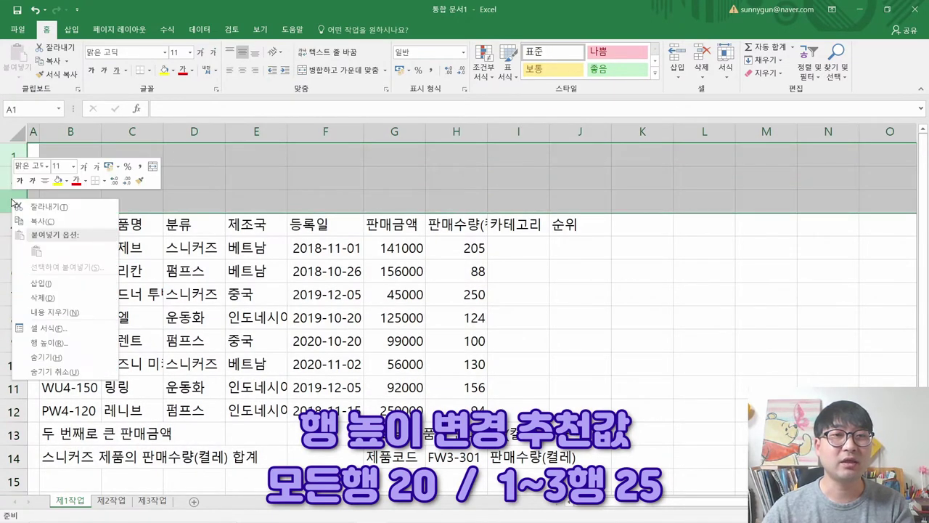
{"action": "left_click", "coordinate": [48, 343]}
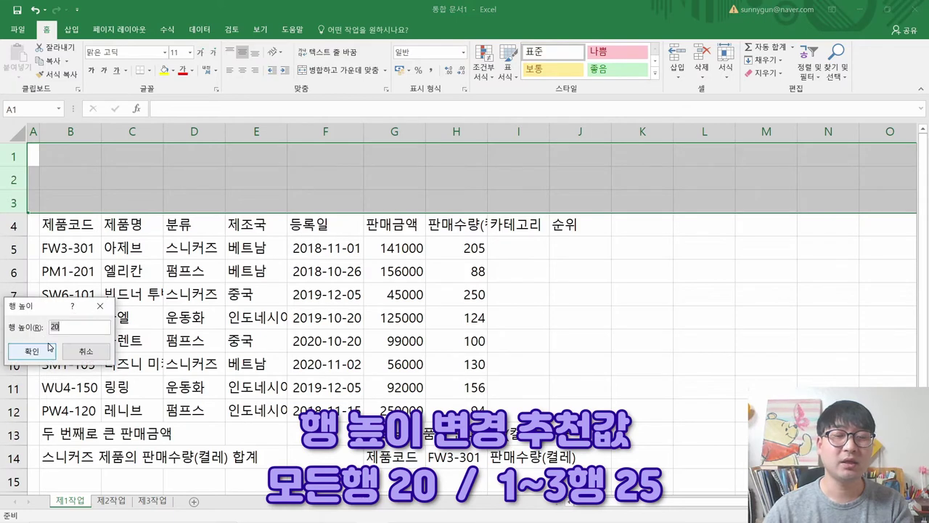
{"action": "type", "text": "25"}
{"action": "left_click", "coordinate": [49, 348]}
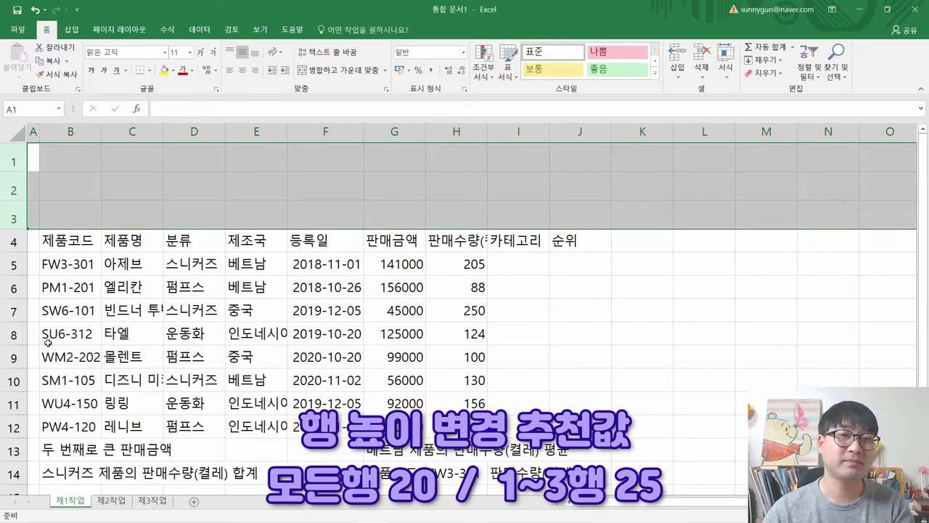
{"action": "left_click", "coordinate": [86, 288]}
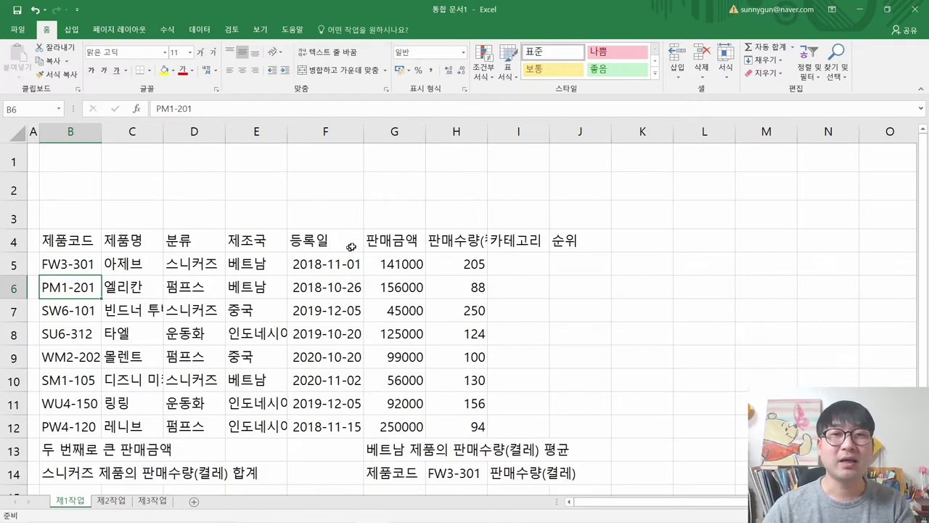
Split the 판매수량(켤레) header in H4 onto two lines before "(켤레)", matching the sample table in the PDF.
{"action": "key", "text": "alt+Tab"}
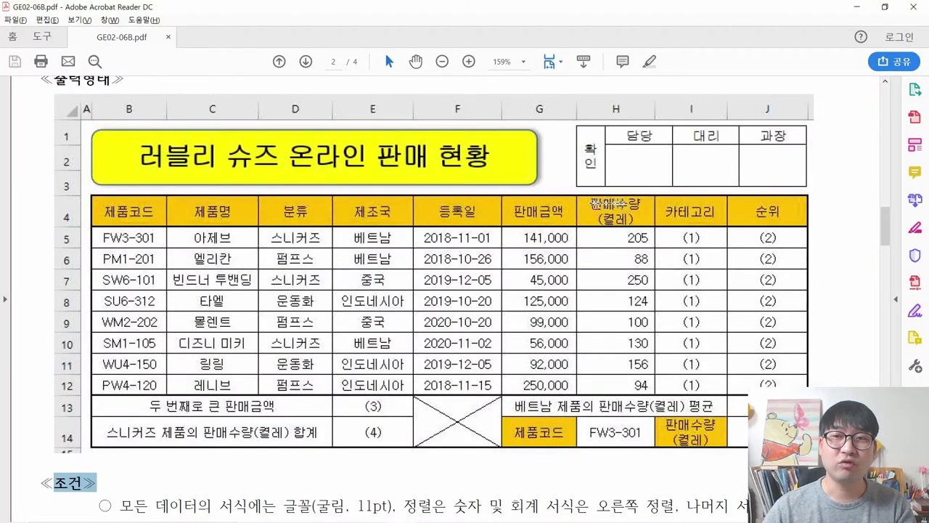
{"action": "left_click_drag", "start_coordinate": [644, 227], "coordinate": [649, 230]}
{"action": "key", "text": "alt+Tab"}
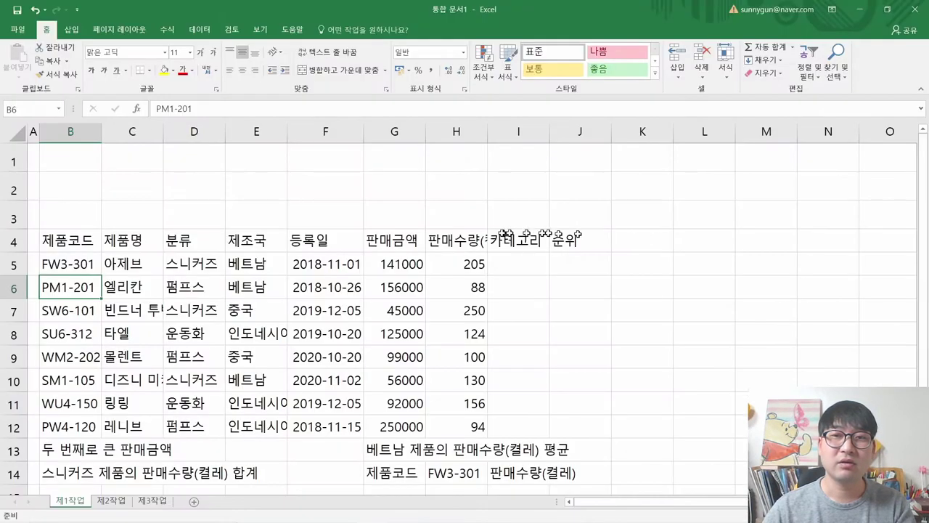
{"action": "left_click", "coordinate": [464, 238]}
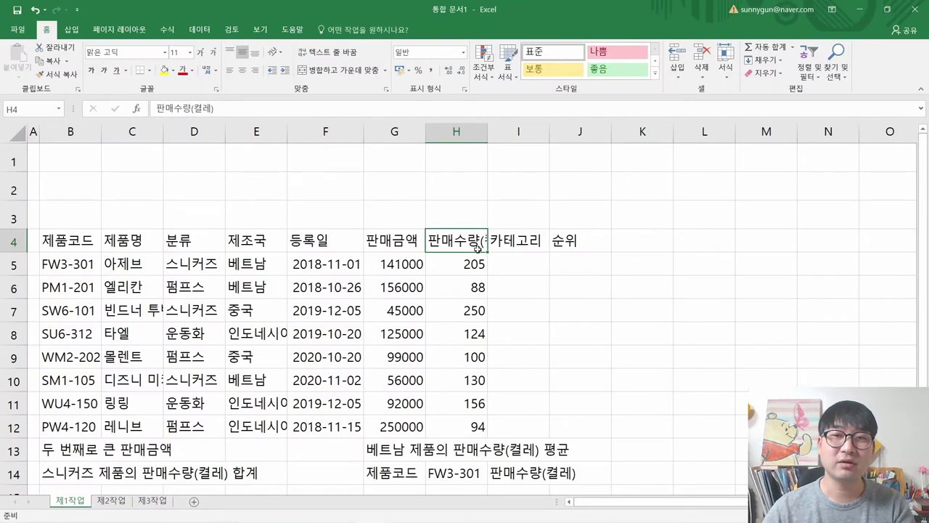
{"action": "key", "text": "alt+Tab"}
{"action": "key", "text": "alt+Tab"}
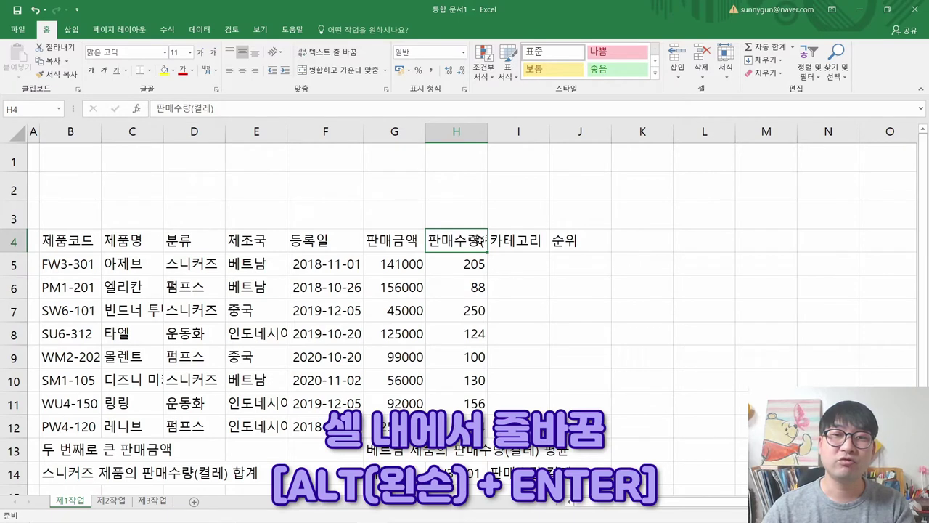
{"action": "double_click", "coordinate": [481, 240]}
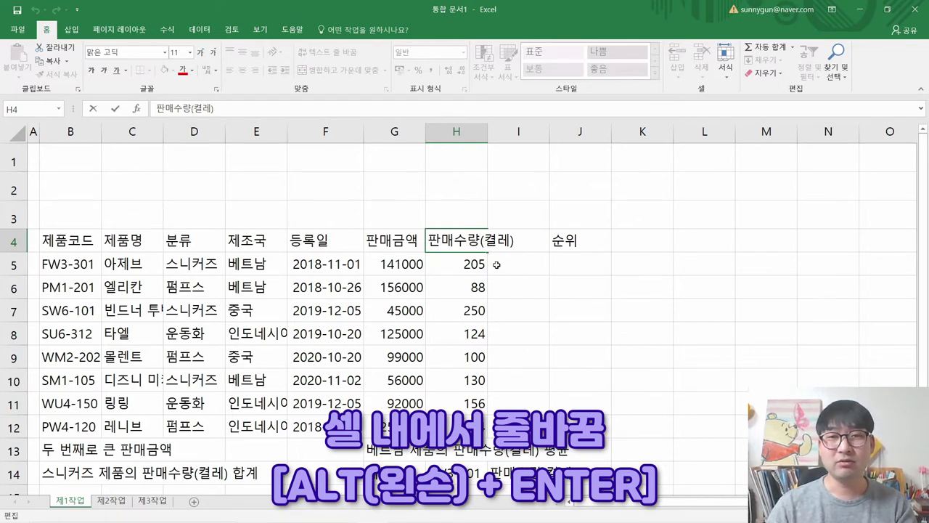
{"action": "key", "text": "alt"}
{"action": "key", "text": "alt+Return"}
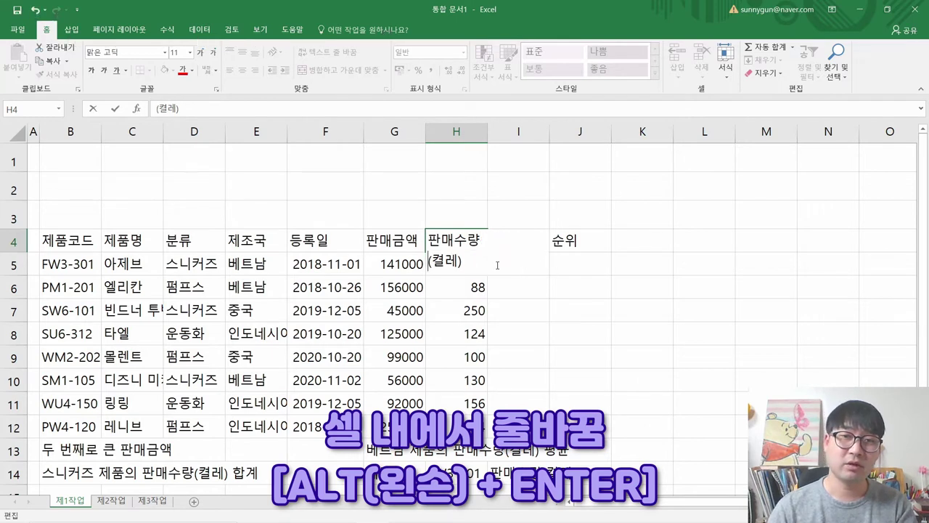
{"action": "key", "text": "Return"}
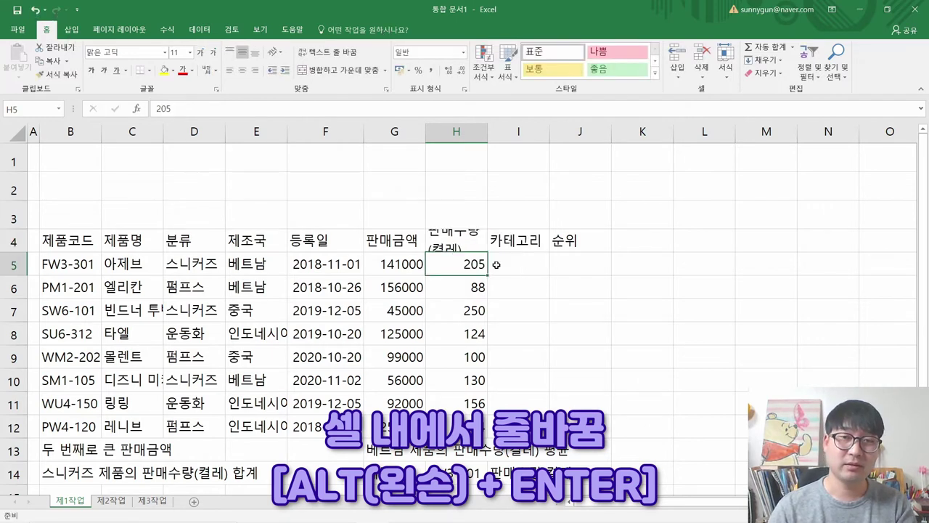
Copy the two-line 판매수량(켤레) header from H4 into cell I14, replacing its single-line label.
{"action": "key", "text": "Right"}
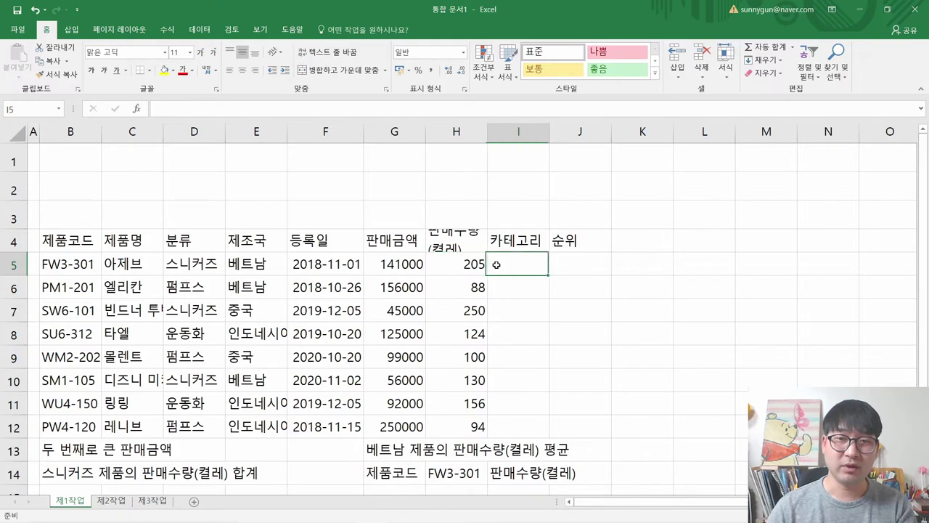
{"action": "key", "text": "Down"}
{"action": "key", "text": "Down"}
{"action": "key", "text": "Down"}
{"action": "key", "text": "Down"}
{"action": "key", "text": "Down"}
{"action": "key", "text": "Down"}
{"action": "key", "text": "Down"}
{"action": "key", "text": "Down"}
{"action": "key", "text": "Down"}
{"action": "key", "text": "Down"}
{"action": "key", "text": "Down"}
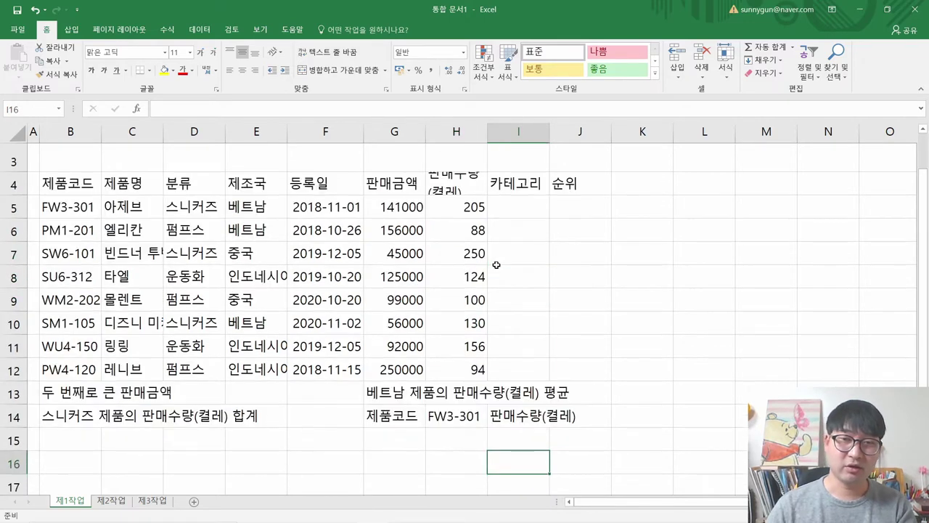
{"action": "left_click", "coordinate": [428, 183]}
{"action": "key", "text": "ctrl+c"}
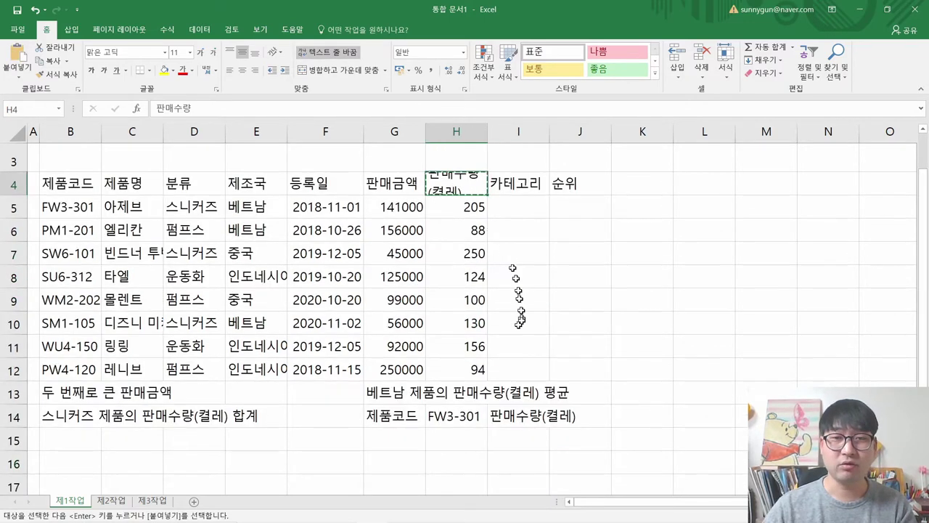
{"action": "left_click", "coordinate": [506, 412]}
{"action": "key", "text": "ctrl+v"}
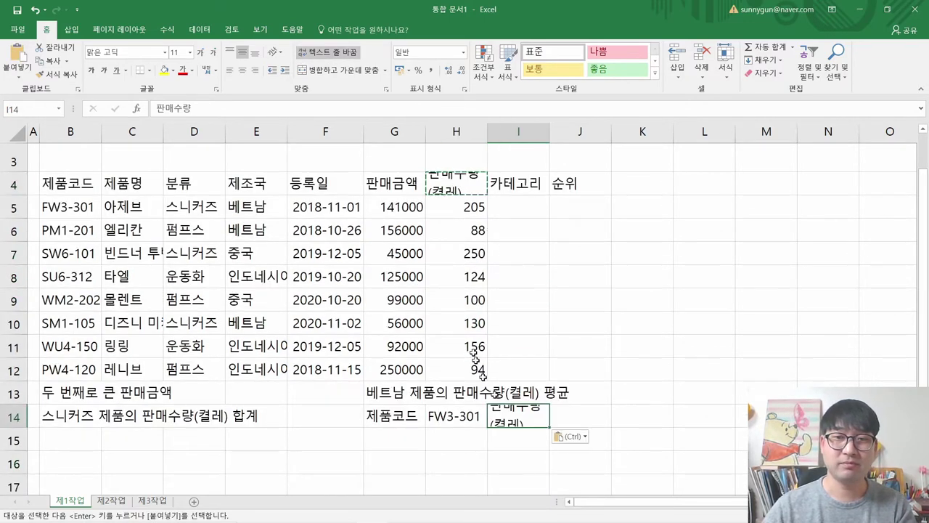
{"action": "left_click", "coordinate": [405, 210]}
{"action": "key", "text": "Escape"}
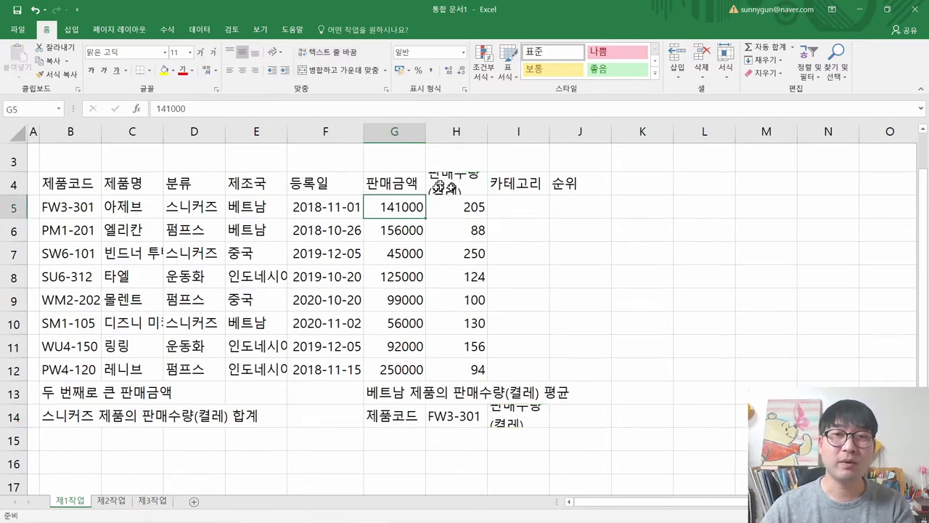
{"action": "right_click", "coordinate": [23, 186]}
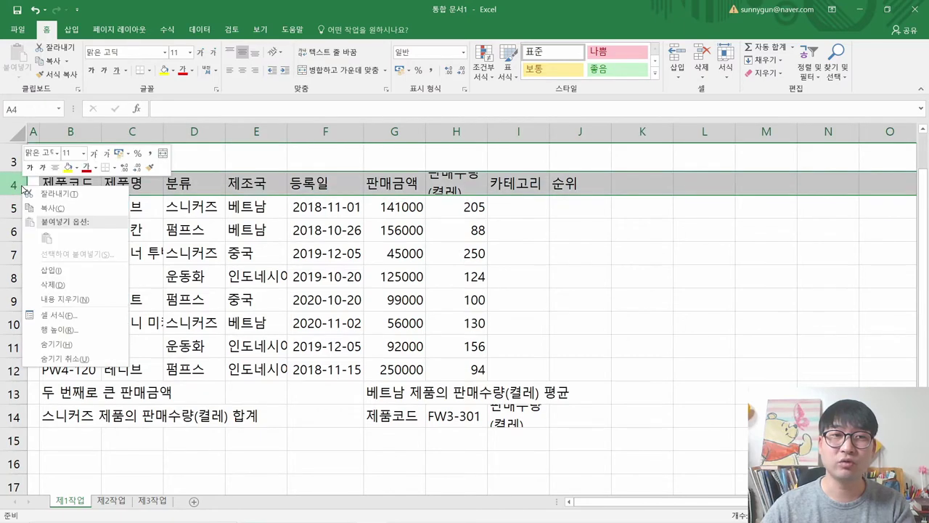
{"action": "key", "text": "Escape"}
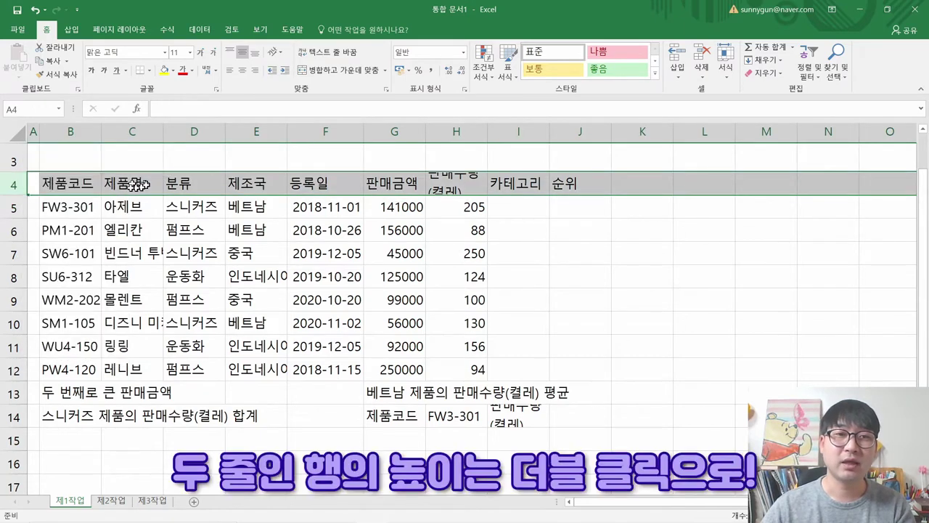
{"action": "left_click", "coordinate": [94, 188]}
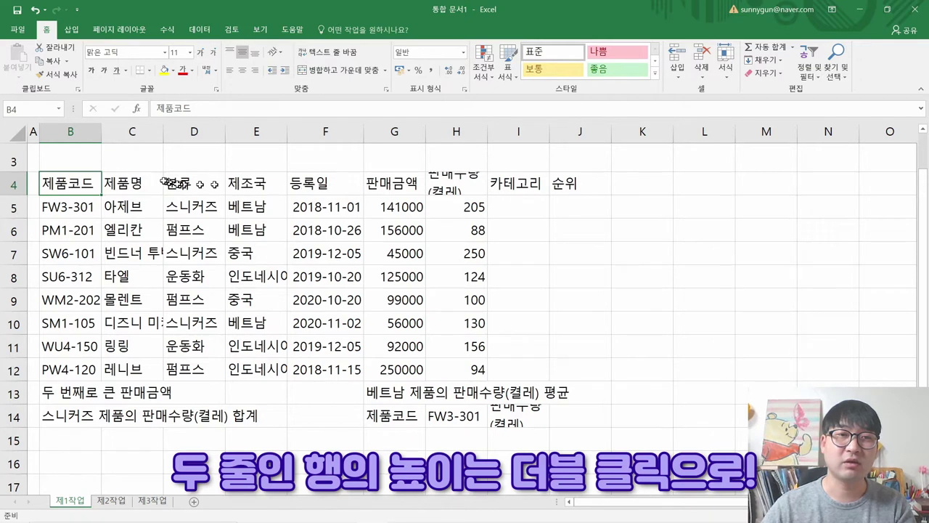
Auto-fit the heights of rows 4 and 14 to their two-line text.
{"action": "double_click", "coordinate": [13, 194]}
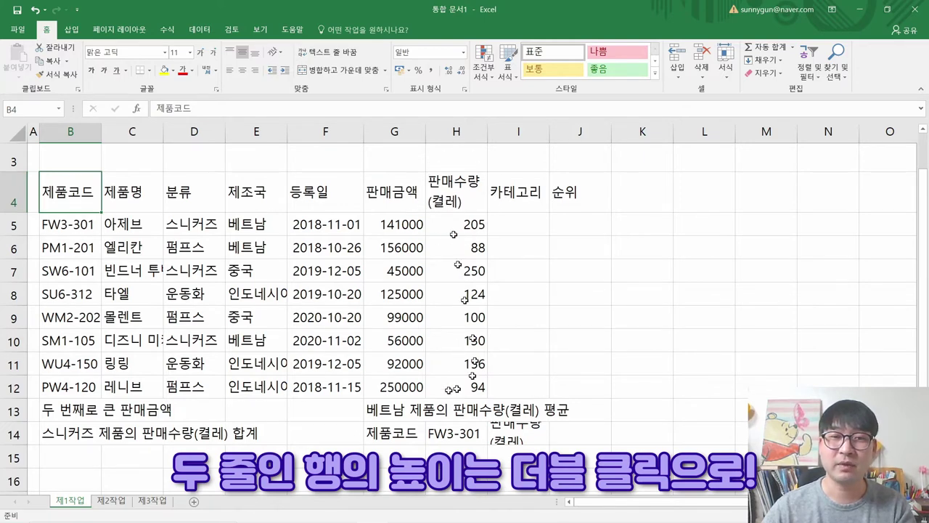
{"action": "left_click", "coordinate": [15, 433]}
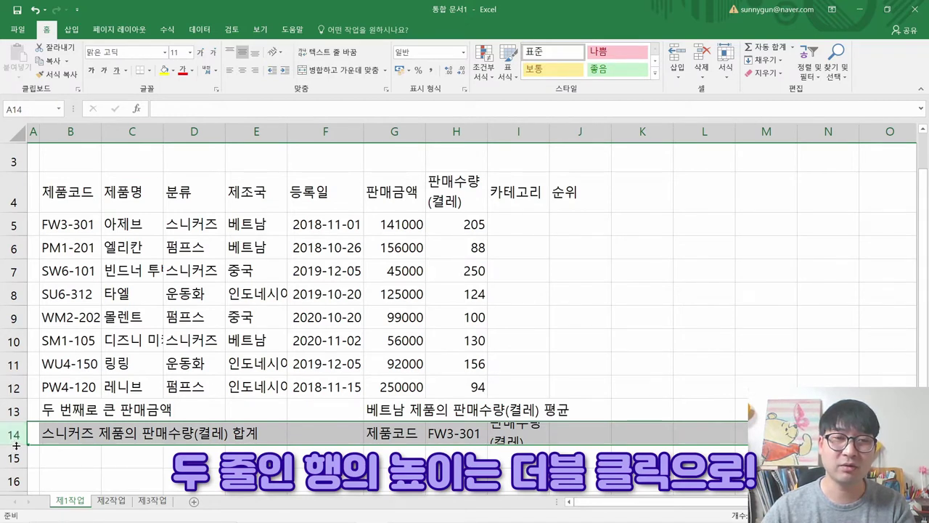
{"action": "double_click", "coordinate": [13, 445]}
{"action": "left_click", "coordinate": [276, 340]}
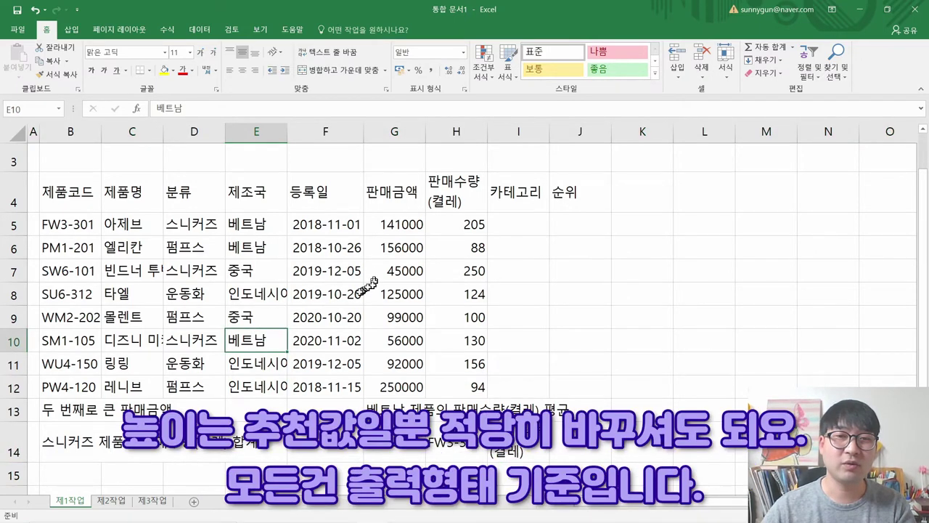
{"action": "scroll", "coordinate": [355, 292], "scroll_direction": "up", "scroll_amount": 1}
{"action": "scroll", "coordinate": [352, 293], "scroll_direction": "down", "scroll_amount": 1}
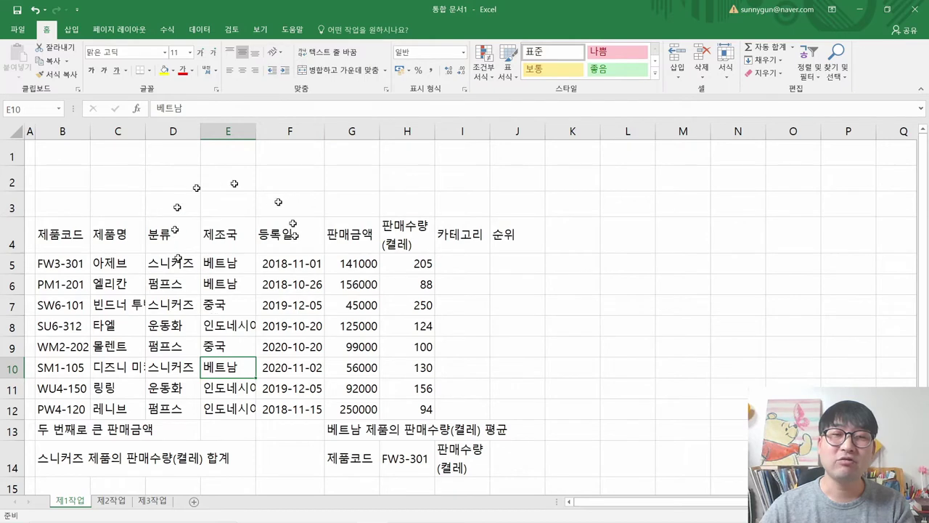
Examine which cells in rows 13 and 14 of the sample table in GE02-06B.pdf are merged.
{"action": "key", "text": "alt+Tab"}
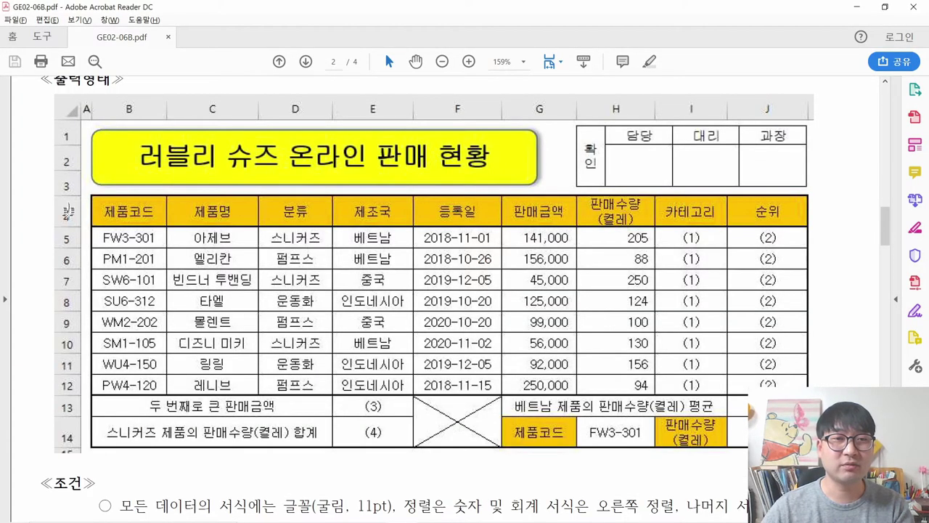
{"action": "left_click_drag", "start_coordinate": [125, 407], "coordinate": [290, 408]}
{"action": "left_click_drag", "start_coordinate": [110, 421], "coordinate": [323, 436]}
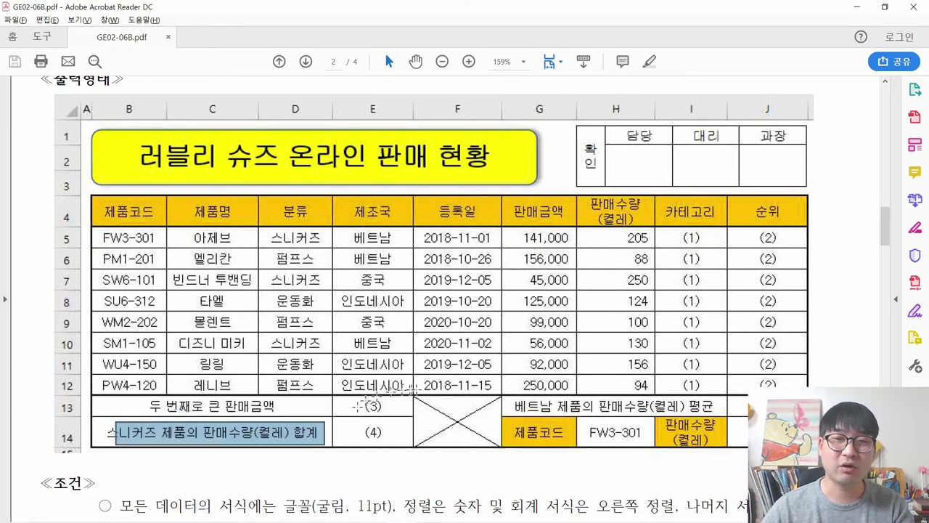
{"action": "left_click", "coordinate": [128, 405]}
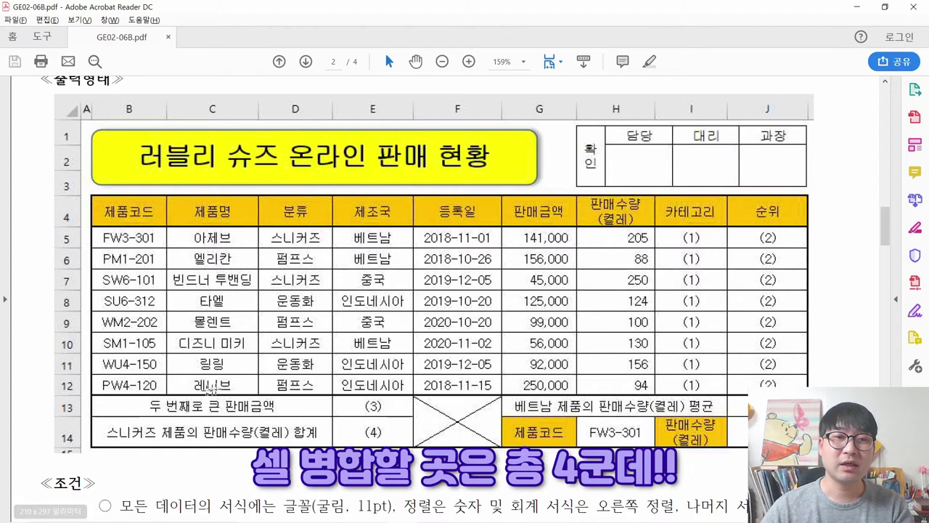
{"action": "left_click_drag", "start_coordinate": [131, 397], "coordinate": [290, 408]}
{"action": "left_click_drag", "start_coordinate": [150, 420], "coordinate": [297, 436]}
{"action": "left_click", "coordinate": [461, 421]}
{"action": "left_click_drag", "start_coordinate": [524, 408], "coordinate": [666, 413]}
{"action": "left_click", "coordinate": [149, 407]}
{"action": "left_click", "coordinate": [216, 407]}
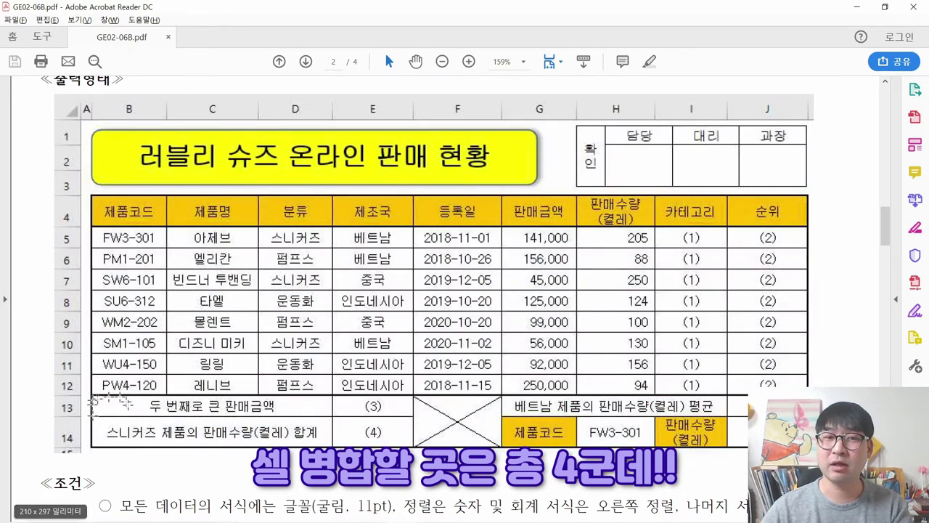
Back in Excel, merge and center B13:D13 and, separately, B14:D14 to hold their summary labels.
{"action": "key", "text": "alt+Tab"}
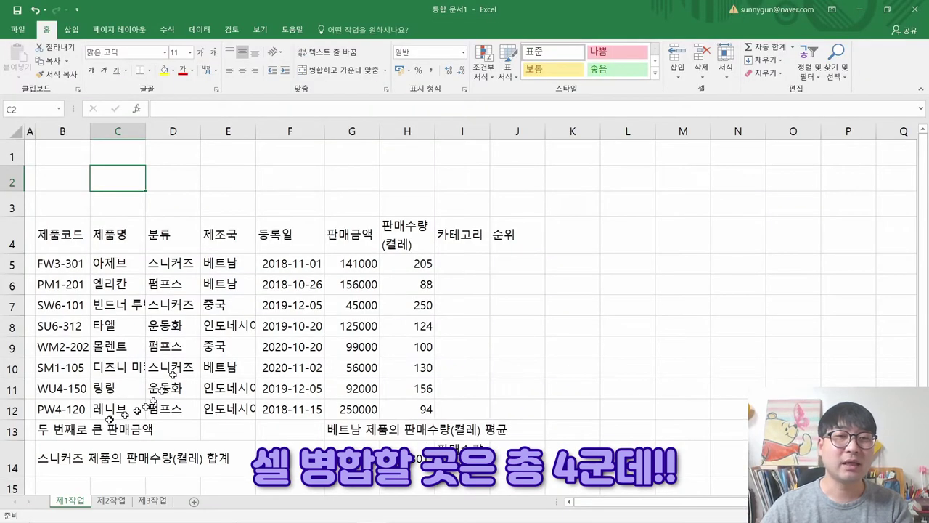
{"action": "left_click", "coordinate": [64, 429]}
{"action": "scroll", "coordinate": [156, 392], "scroll_direction": "down", "scroll_amount": 1}
{"action": "scroll", "coordinate": [156, 393], "scroll_direction": "down", "scroll_amount": 1}
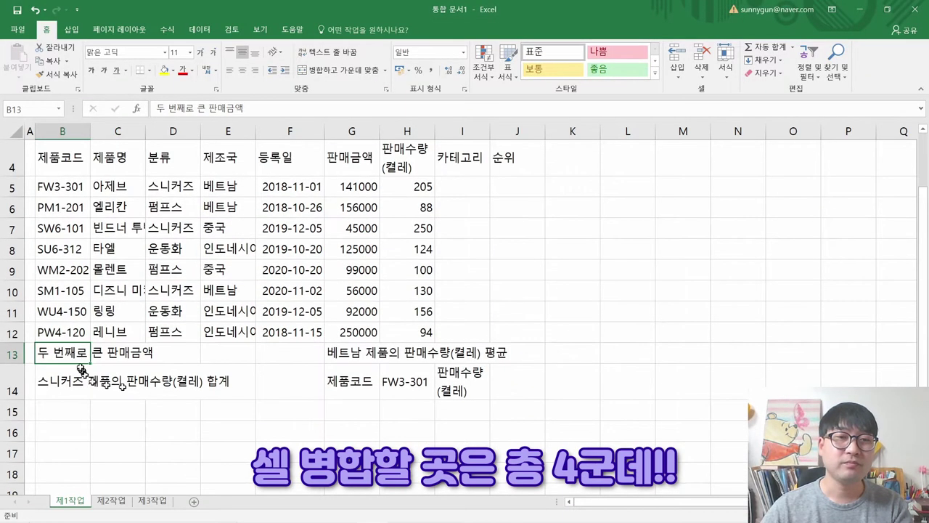
{"action": "left_click_drag", "start_coordinate": [65, 356], "coordinate": [156, 355]}
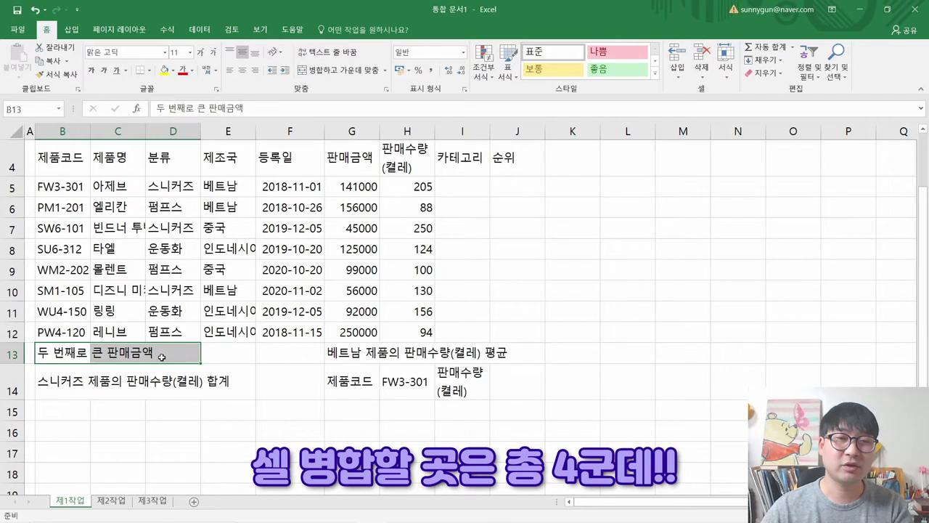
{"action": "left_click", "coordinate": [331, 74]}
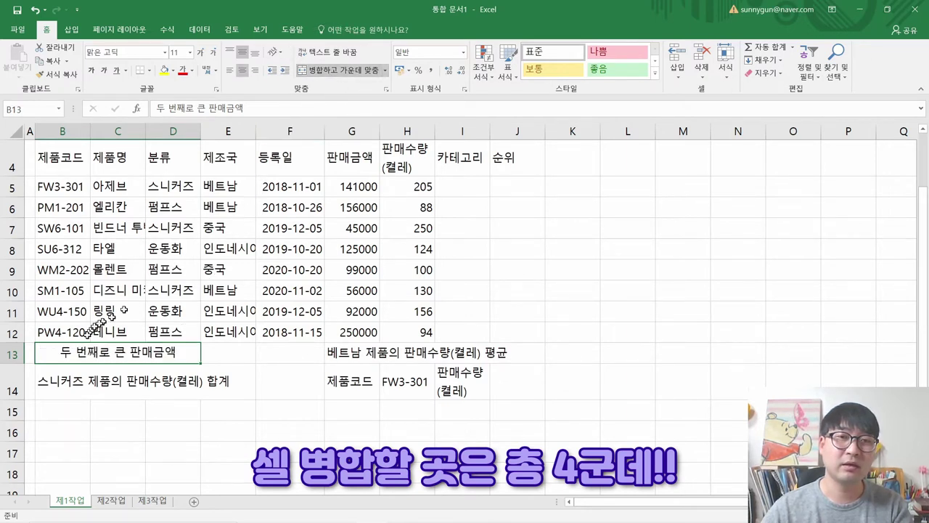
{"action": "left_click_drag", "start_coordinate": [70, 381], "coordinate": [184, 380]}
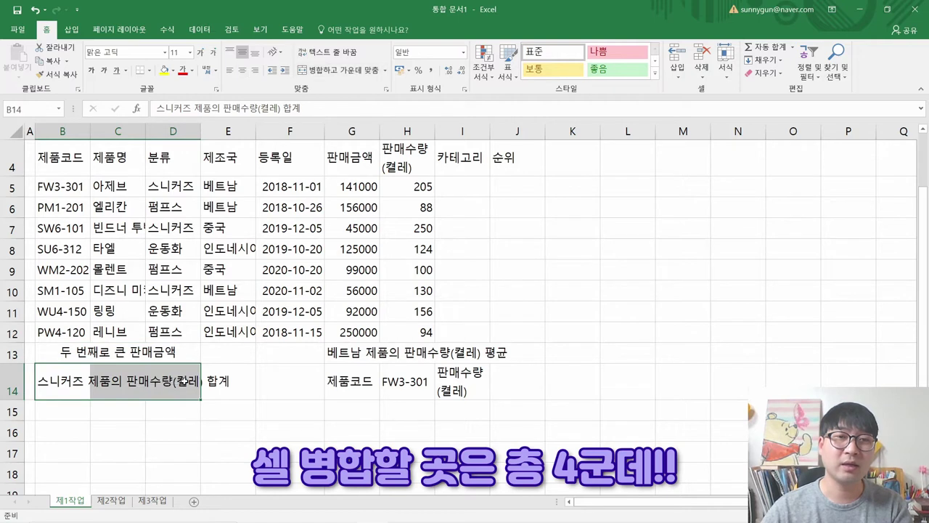
{"action": "left_click", "coordinate": [331, 71]}
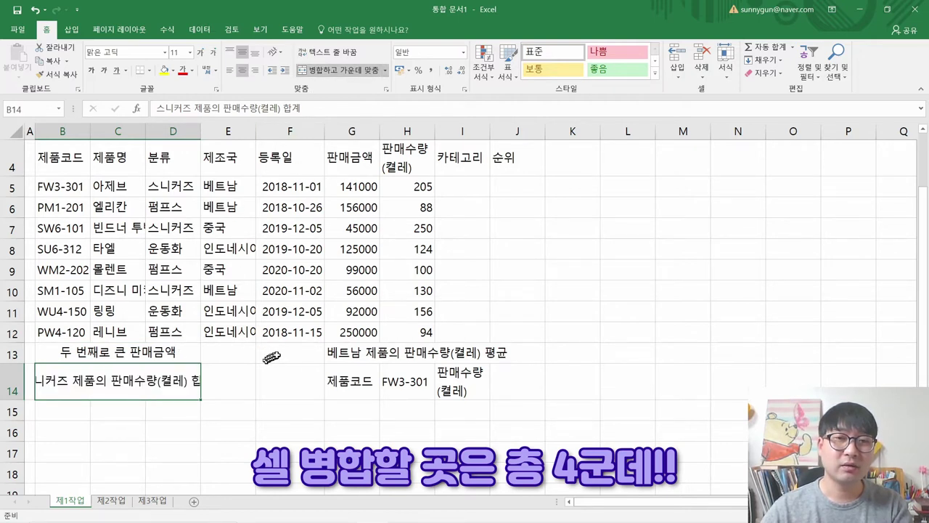
Merge and center the blank cells F13:F14, and merge and center the label range G13:I13.
{"action": "left_click_drag", "start_coordinate": [270, 357], "coordinate": [276, 373]}
{"action": "left_click", "coordinate": [339, 71]}
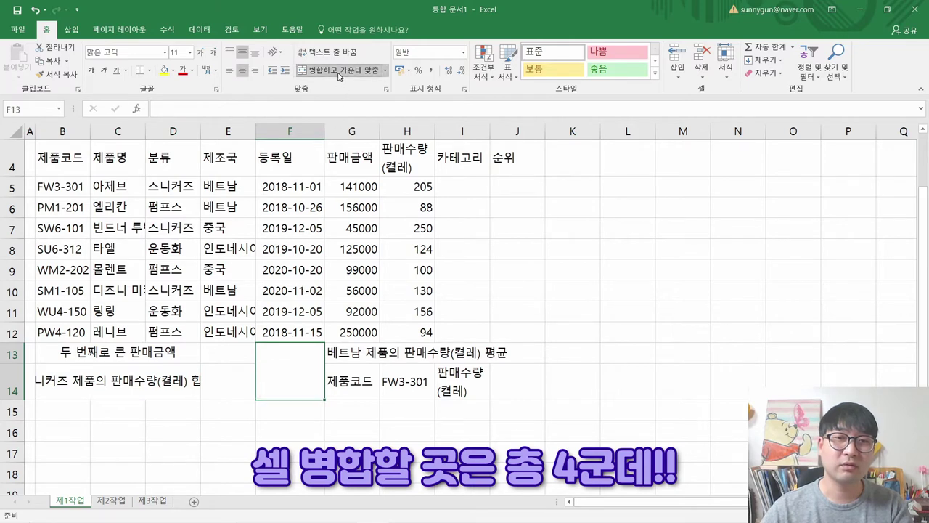
{"action": "left_click_drag", "start_coordinate": [354, 353], "coordinate": [459, 355]}
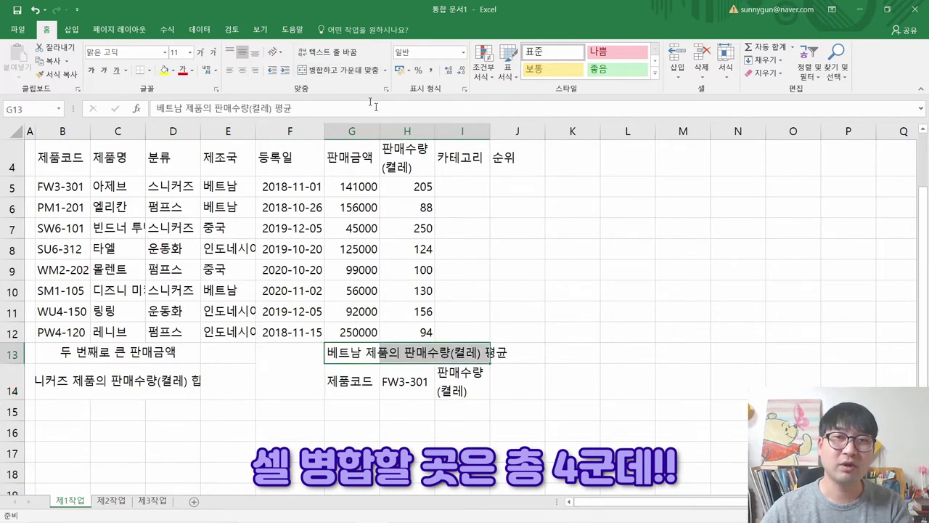
{"action": "left_click", "coordinate": [338, 70]}
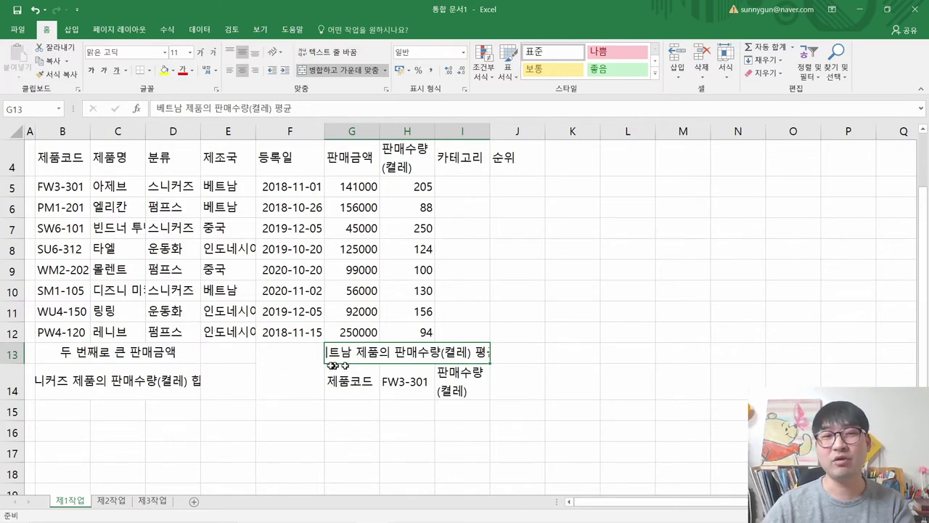
Compare the merged cells and table lines of the PDF sample with the Excel worksheet.
{"action": "key", "text": "alt+Tab"}
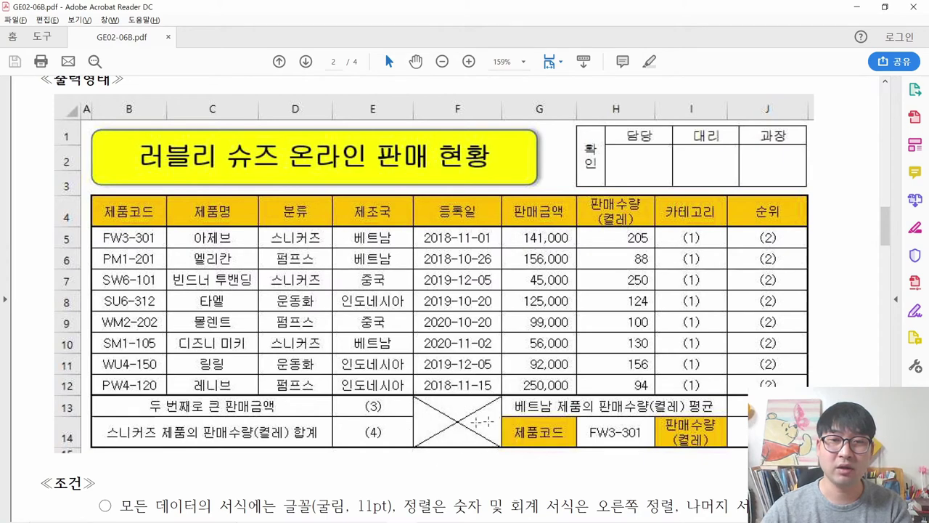
{"action": "key", "text": "alt+Tab"}
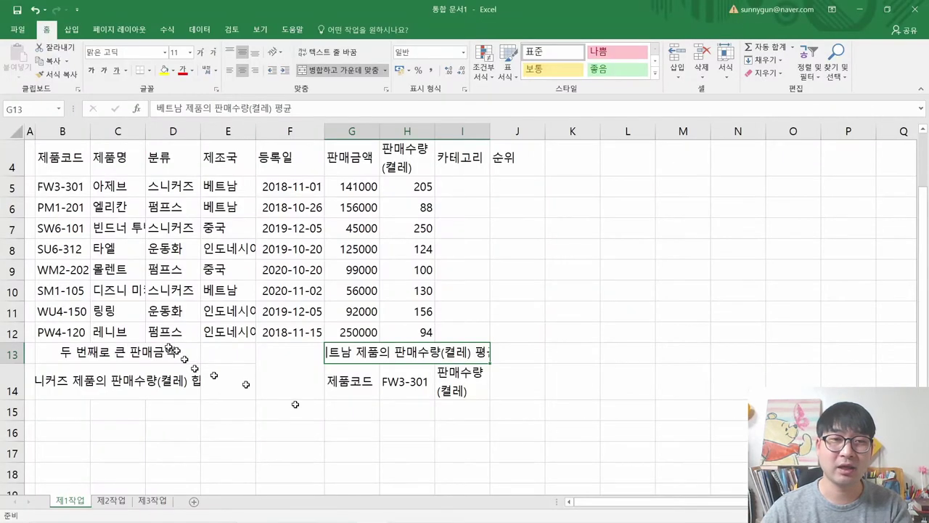
{"action": "key", "text": "alt+Tab"}
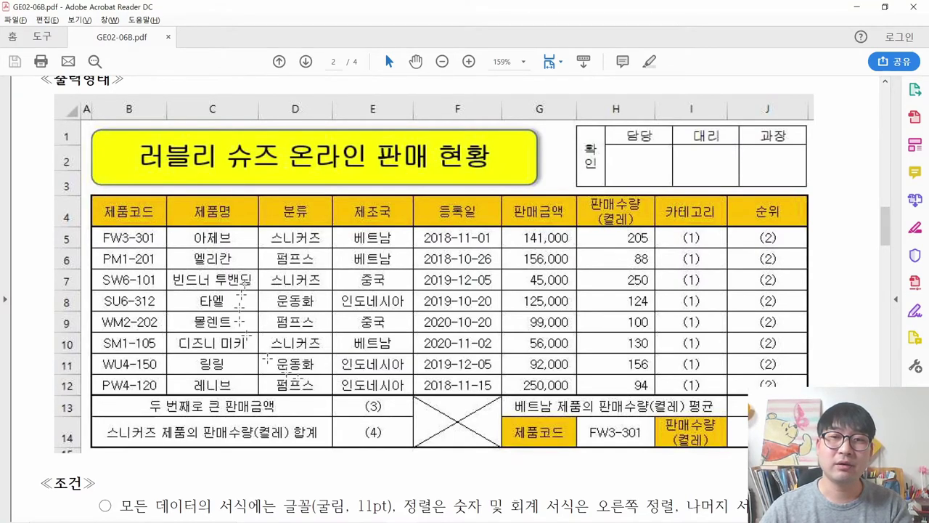
{"action": "left_click_drag", "start_coordinate": [316, 270], "coordinate": [790, 442]}
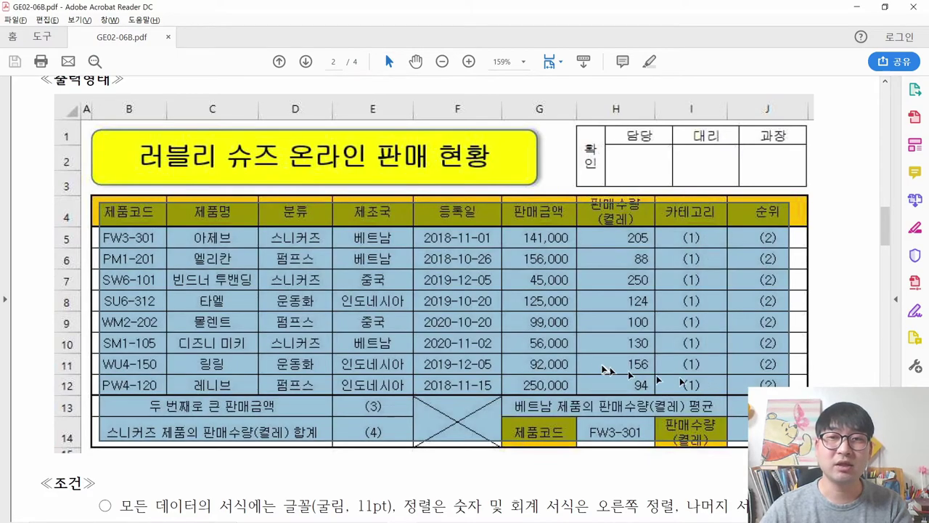
{"action": "key", "text": "alt+Tab"}
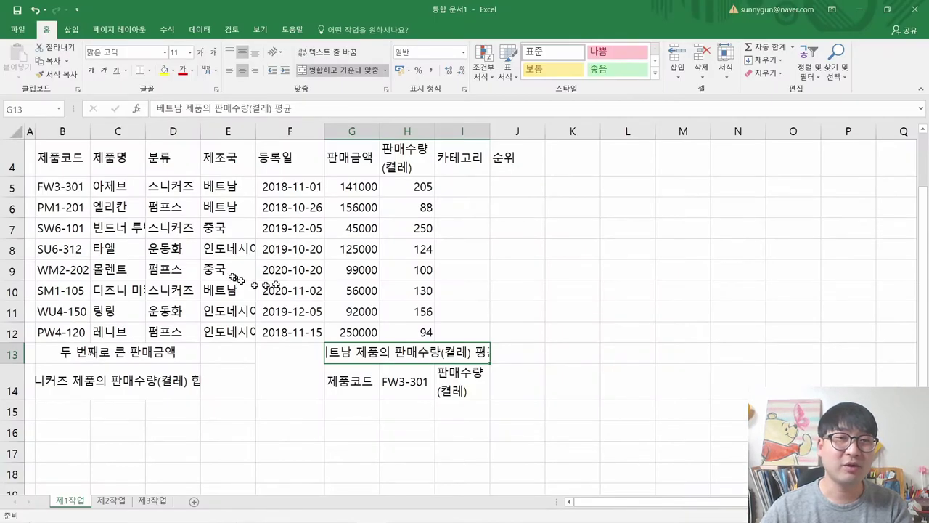
Hide the 제1작업 sheet's gridlines to compare the borderless table with the PDF sample, and show the gridlines again.
{"action": "scroll", "coordinate": [320, 284], "scroll_direction": "up", "scroll_amount": 1}
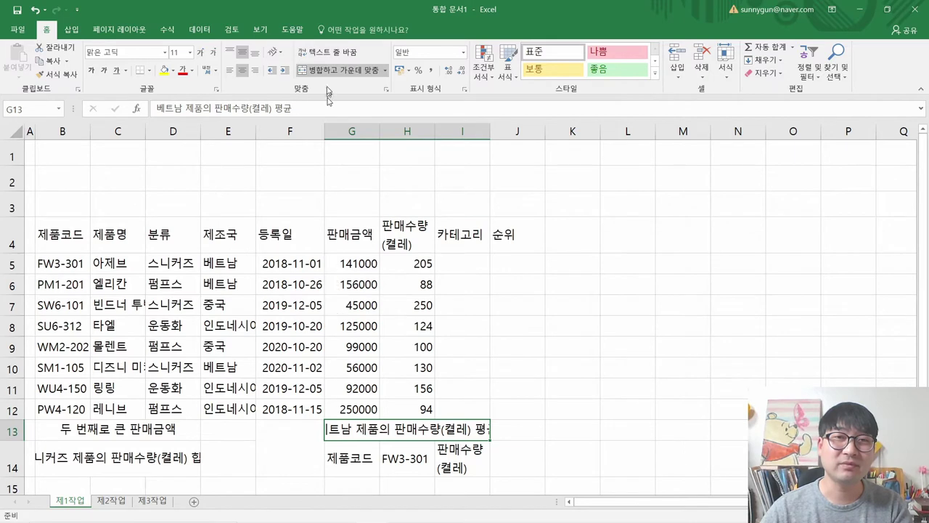
{"action": "left_click", "coordinate": [259, 29]}
{"action": "left_click", "coordinate": [153, 70]}
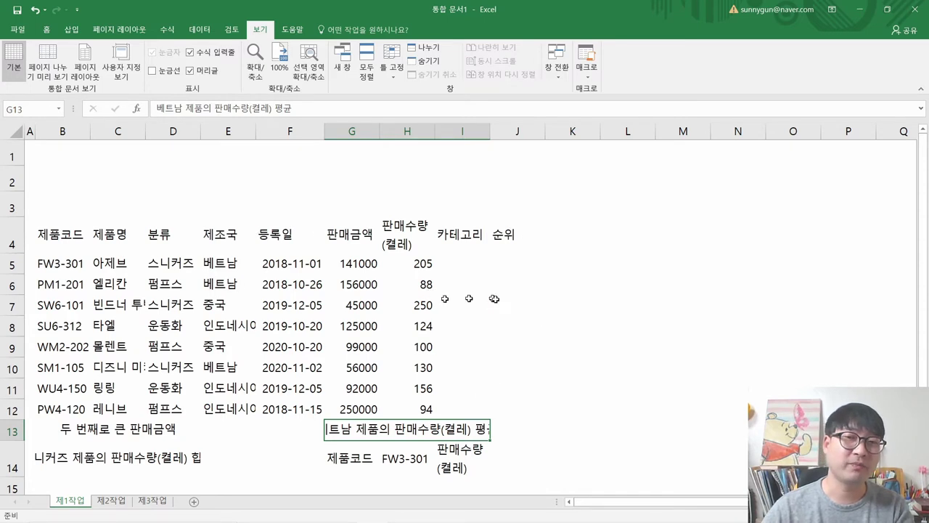
{"action": "left_click", "coordinate": [214, 210]}
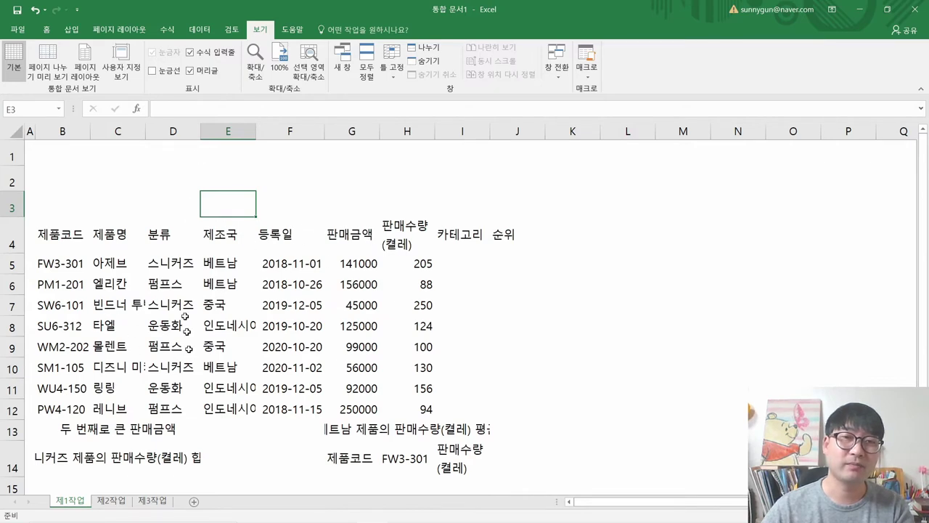
{"action": "key", "text": "alt+Tab"}
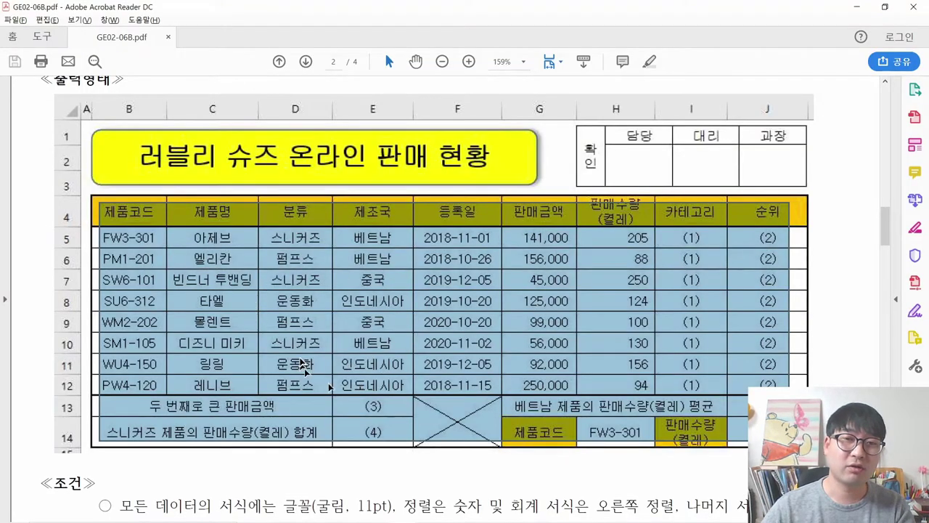
{"action": "key", "text": "alt+Tab"}
{"action": "left_click", "coordinate": [151, 70]}
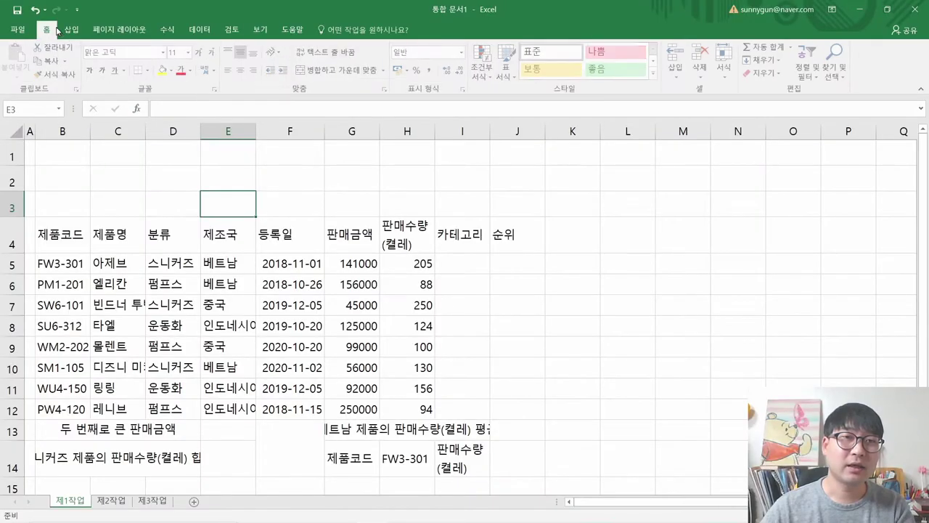
Examine the PDF sample's borders around the whole table, around data rows 5 to 12, and in the diagonally crossed cell F13:F14.
{"action": "scroll", "coordinate": [241, 317], "scroll_direction": "down", "scroll_amount": 1}
{"action": "key", "text": "alt+Tab"}
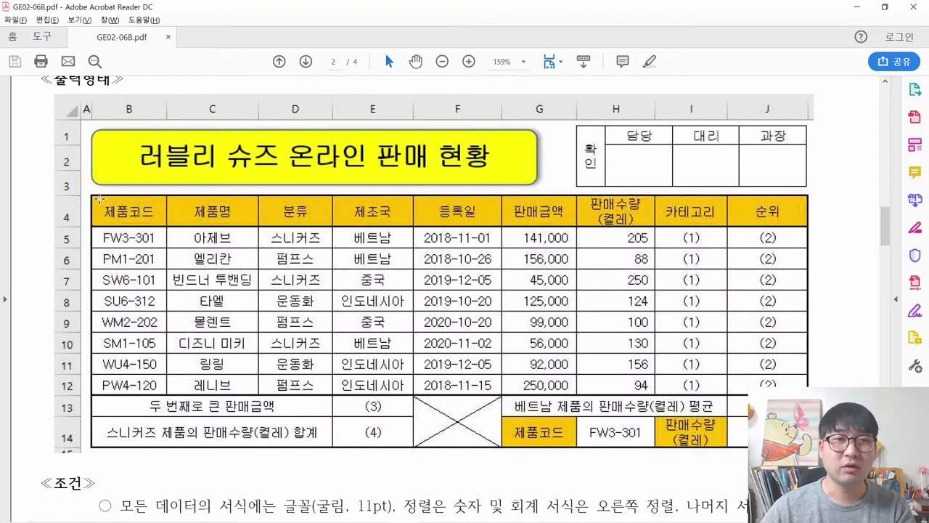
{"action": "left_click_drag", "start_coordinate": [96, 198], "coordinate": [740, 440]}
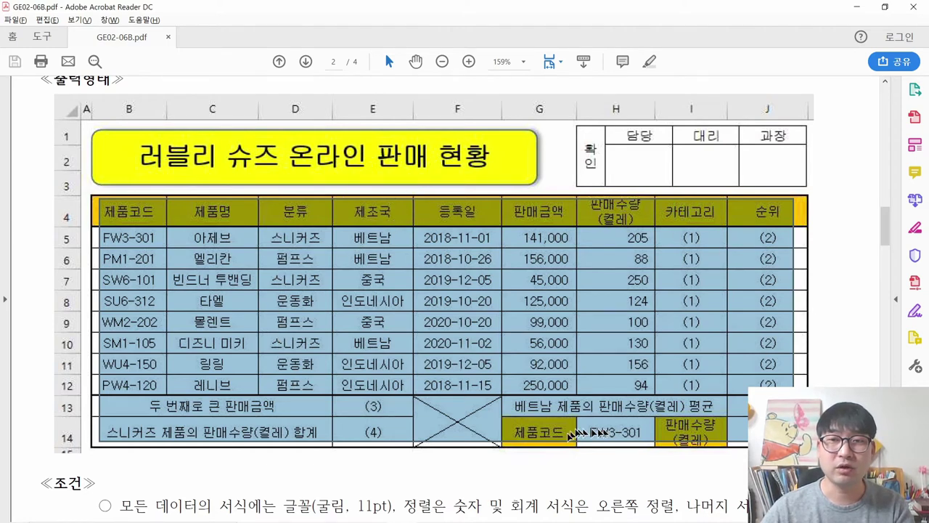
{"action": "left_click", "coordinate": [490, 341]}
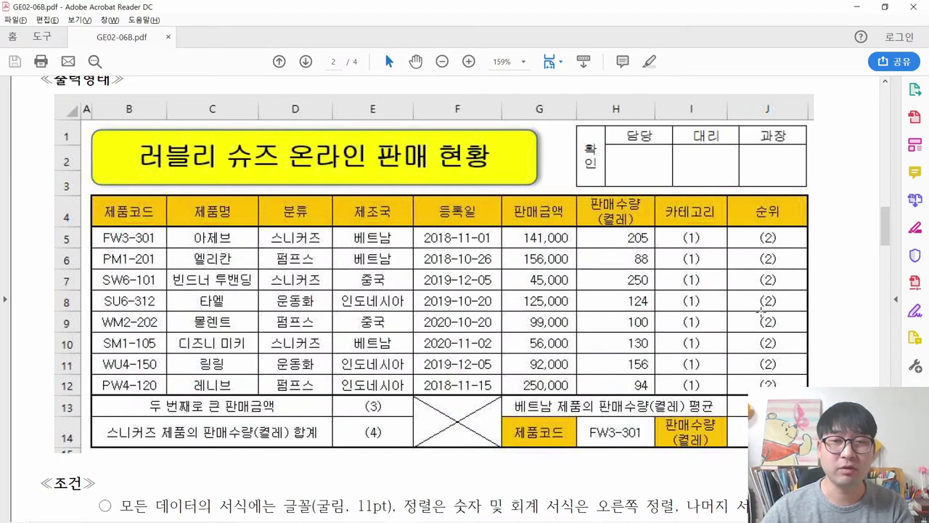
{"action": "left_click_drag", "start_coordinate": [136, 244], "coordinate": [763, 383]}
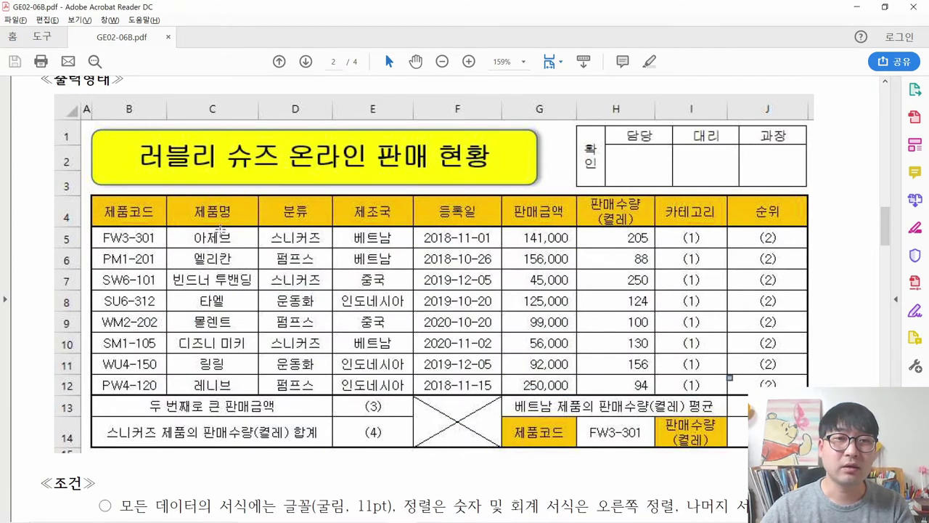
{"action": "left_click_drag", "start_coordinate": [125, 240], "coordinate": [753, 383]}
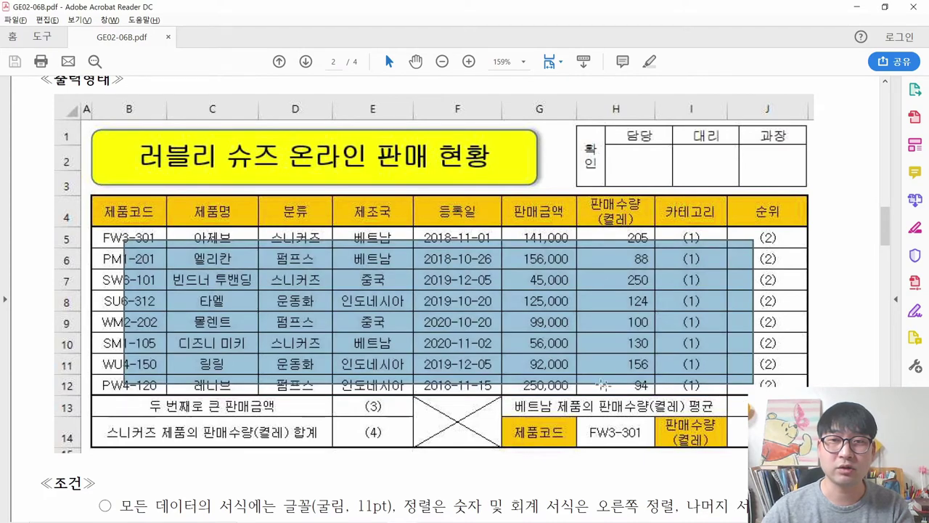
{"action": "left_click_drag", "start_coordinate": [426, 402], "coordinate": [487, 439]}
{"action": "left_click", "coordinate": [420, 322]}
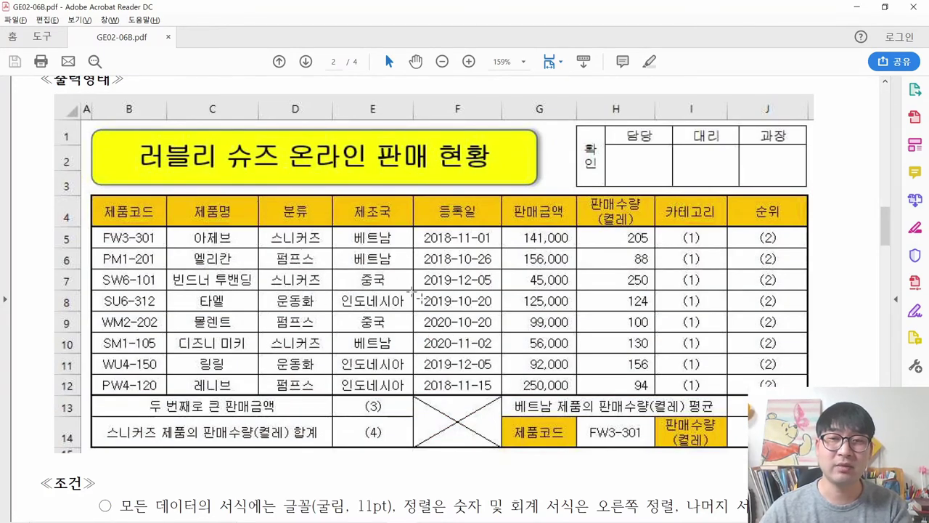
{"action": "key", "text": "alt+Tab"}
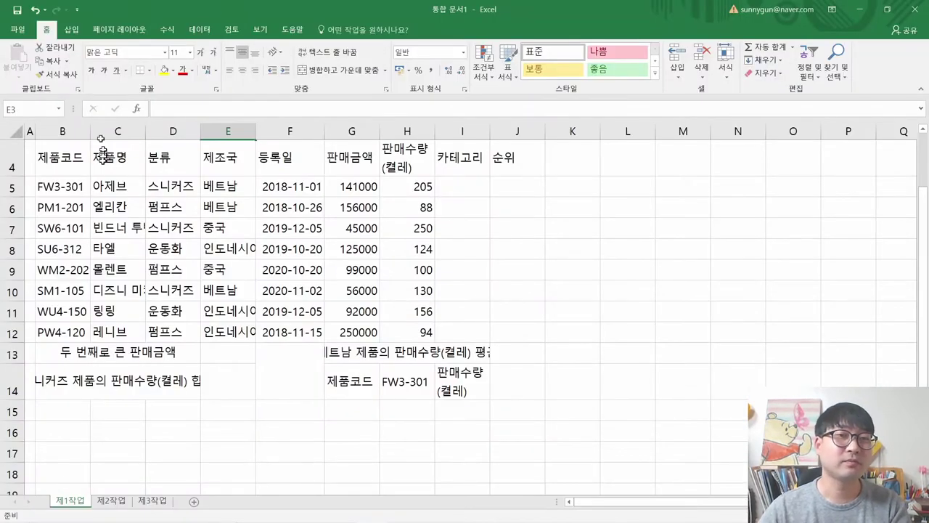
Apply all borders (모든 테두리) to the whole table range B4:J14 in Excel.
{"action": "left_click", "coordinate": [118, 207]}
{"action": "scroll", "coordinate": [140, 229], "scroll_direction": "down", "scroll_amount": 2}
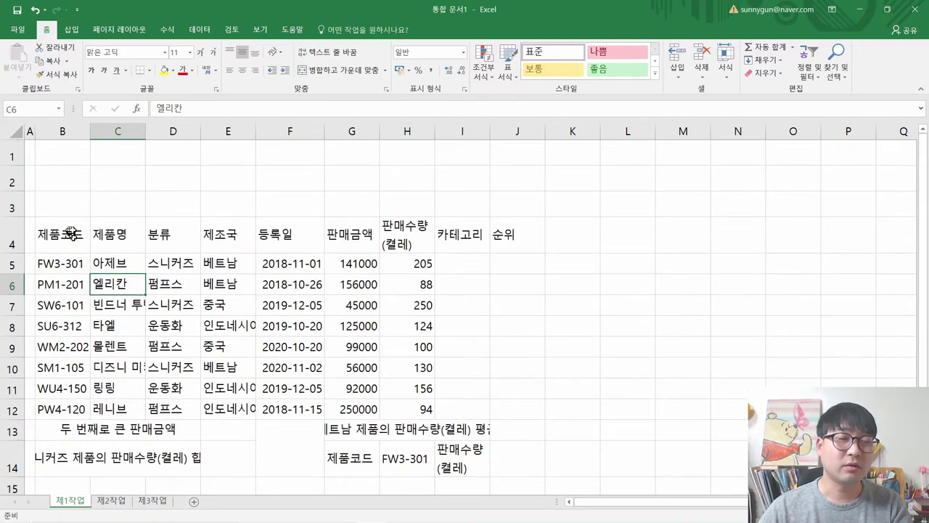
{"action": "mouse_move", "coordinate": [65, 224]}
{"action": "left_mouse_down"}
{"action": "mouse_move", "coordinate": [369, 332]}
{"action": "mouse_move", "coordinate": [437, 381]}
{"action": "mouse_move", "coordinate": [441, 405]}
{"action": "left_mouse_up"}
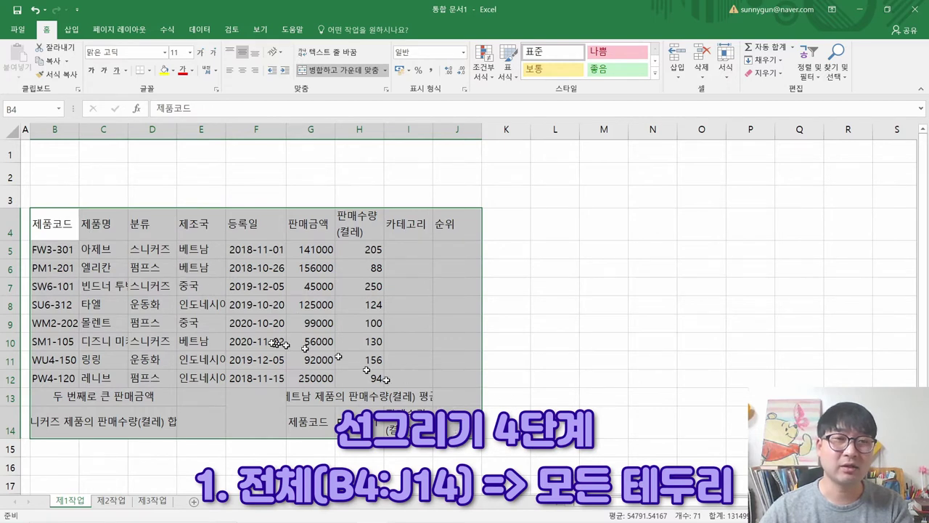
{"action": "left_click", "coordinate": [149, 73]}
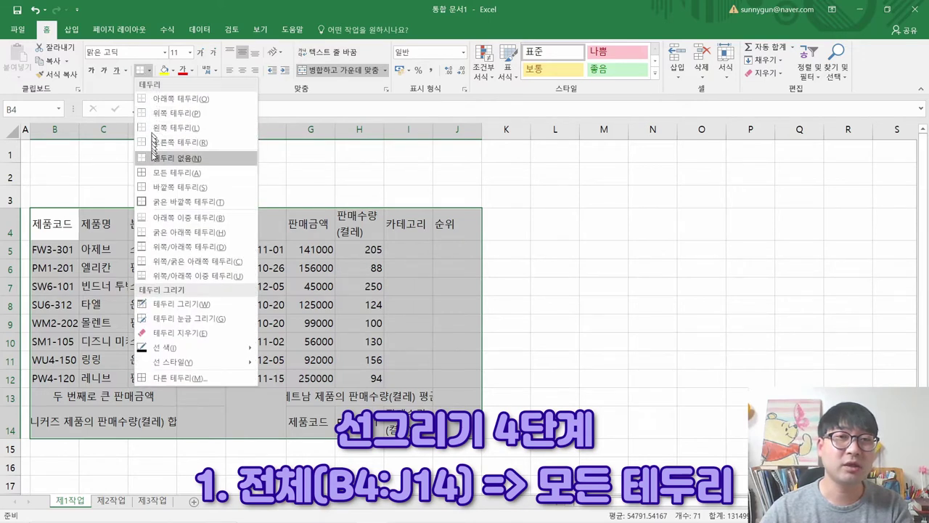
{"action": "left_click", "coordinate": [183, 175]}
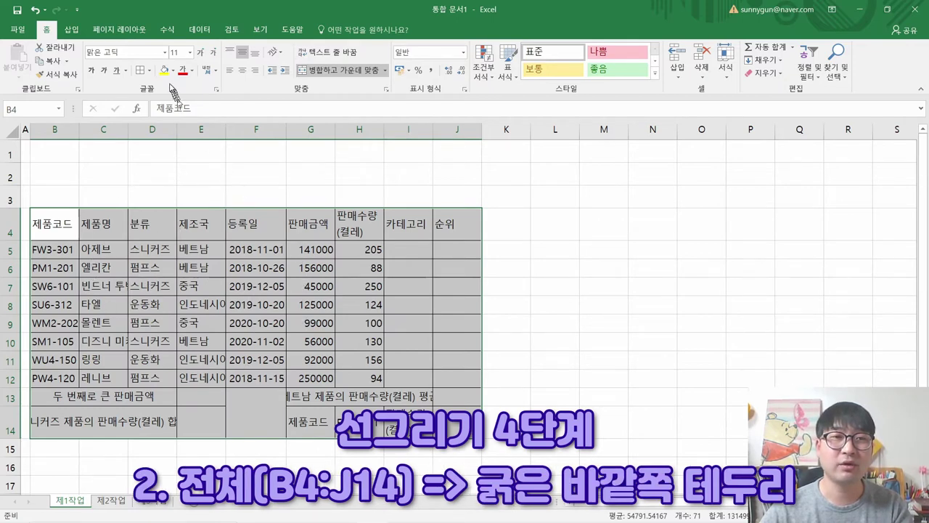
Apply a thick outside border (굵은 바깥쪽 테두리) around the whole table range B4:J14.
{"action": "left_click", "coordinate": [150, 71]}
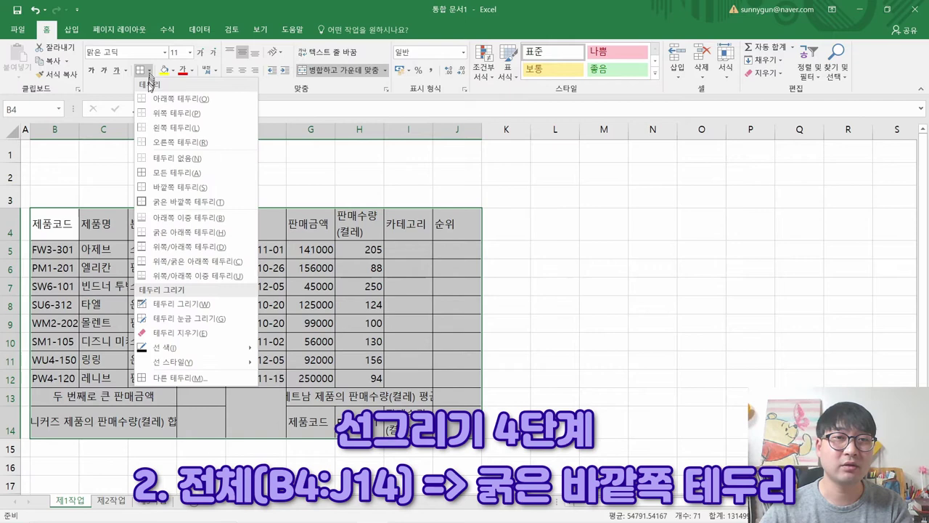
{"action": "left_click", "coordinate": [175, 202]}
{"action": "left_click", "coordinate": [207, 270]}
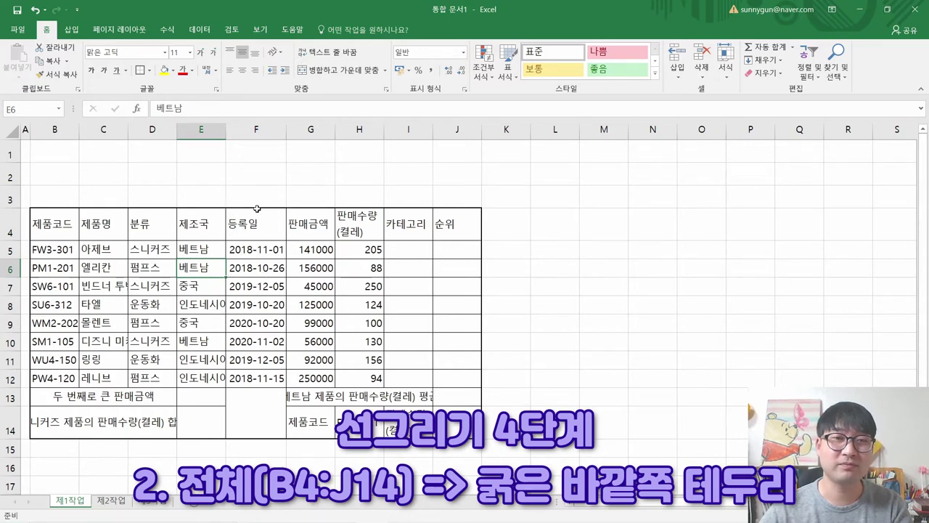
Check the data-row borders in the PDF sample, and apply a thick outside border (굵은 바깥쪽 테두리) around B5:J12 in Excel.
{"action": "key", "text": "alt+Tab"}
{"action": "left_click_drag", "start_coordinate": [119, 211], "coordinate": [774, 434]}
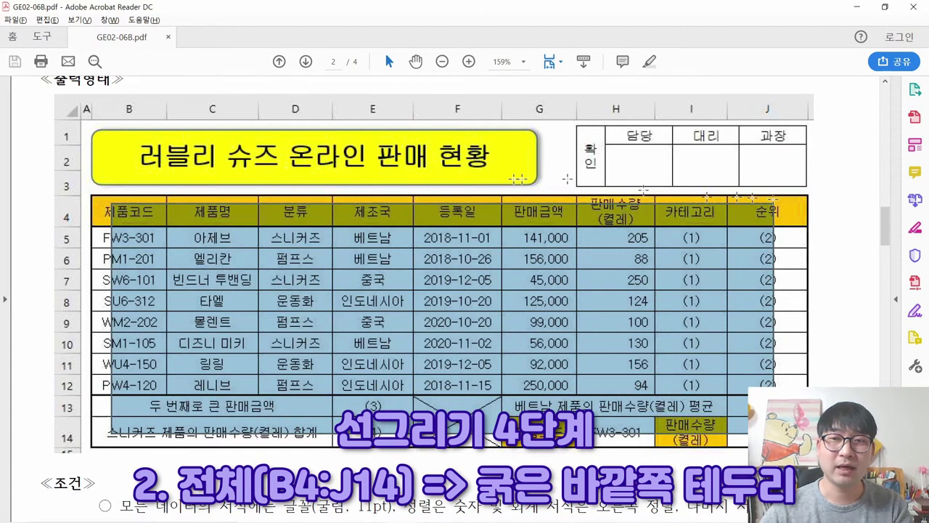
{"action": "left_click", "coordinate": [399, 308]}
{"action": "left_click_drag", "start_coordinate": [116, 238], "coordinate": [758, 388]}
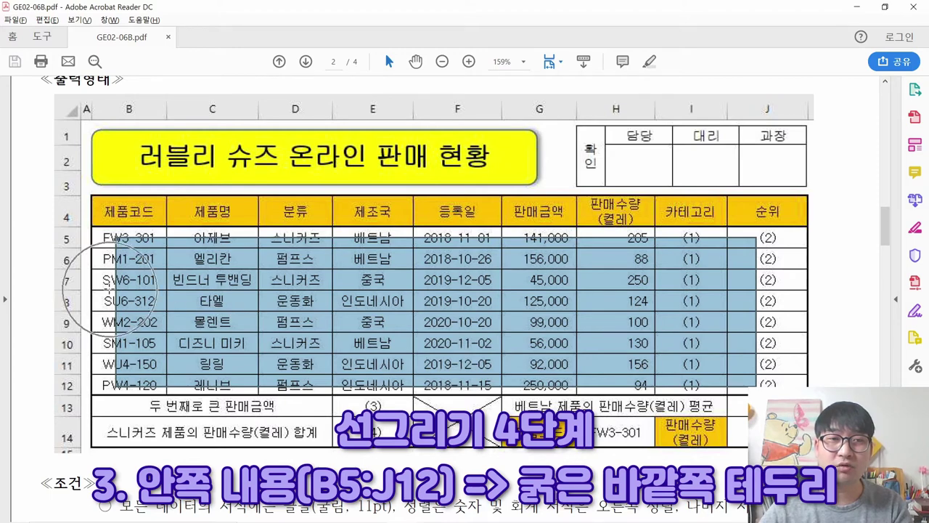
{"action": "key", "text": "alt+Tab"}
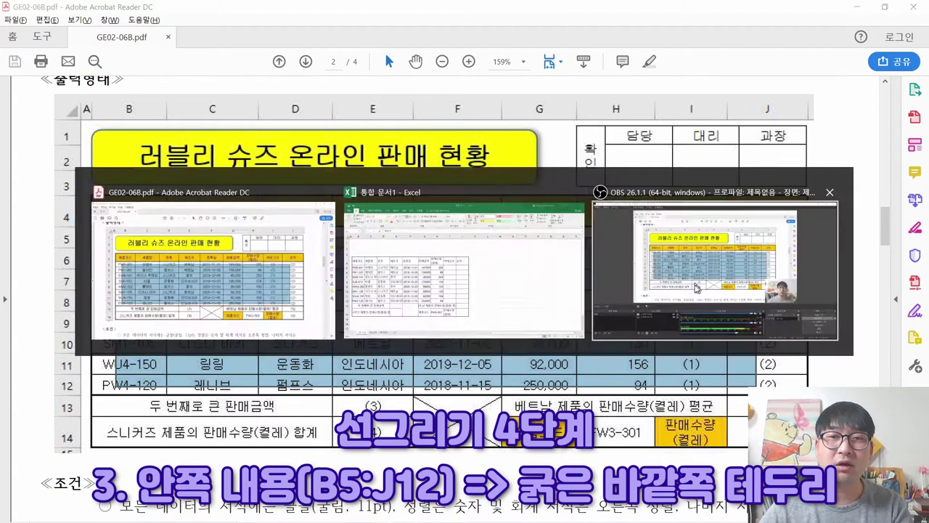
{"action": "mouse_move", "coordinate": [43, 249]}
{"action": "left_mouse_down"}
{"action": "mouse_move", "coordinate": [435, 356]}
{"action": "mouse_move", "coordinate": [475, 376]}
{"action": "left_mouse_up"}
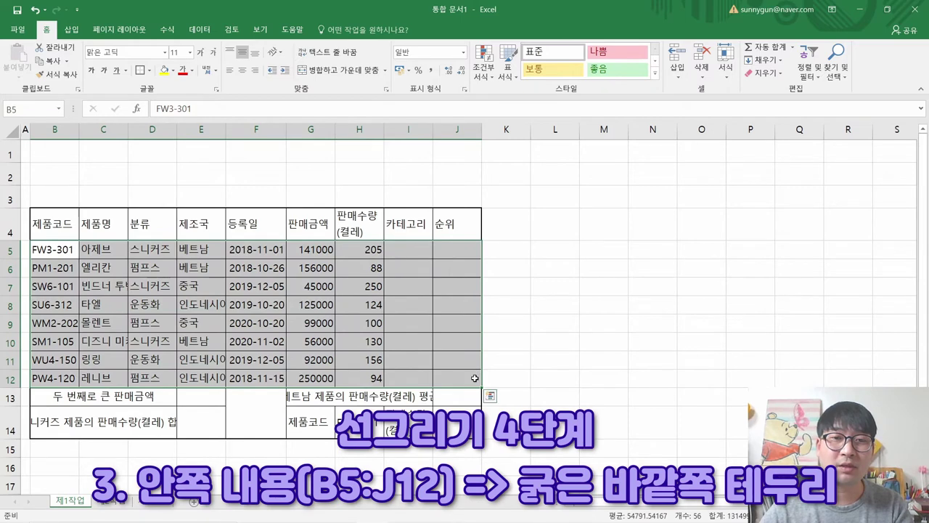
{"action": "left_click", "coordinate": [150, 71]}
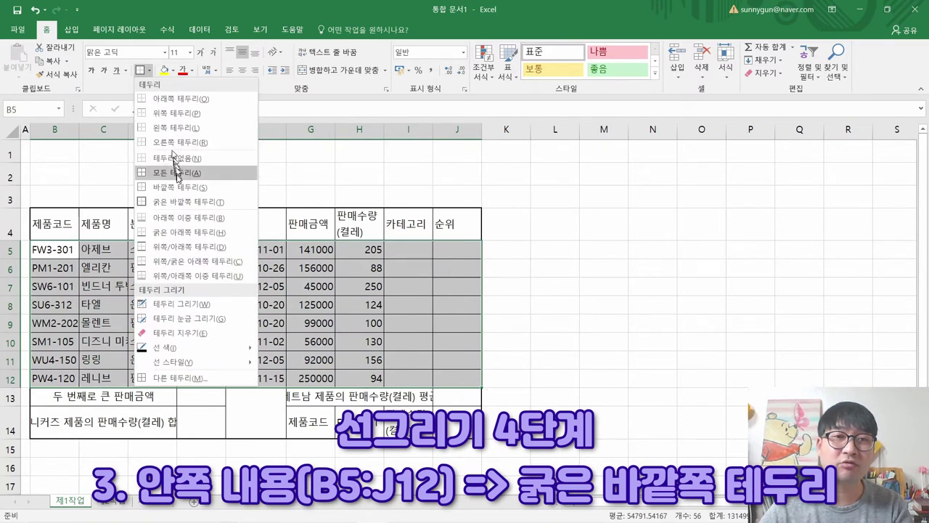
{"action": "left_click", "coordinate": [179, 203]}
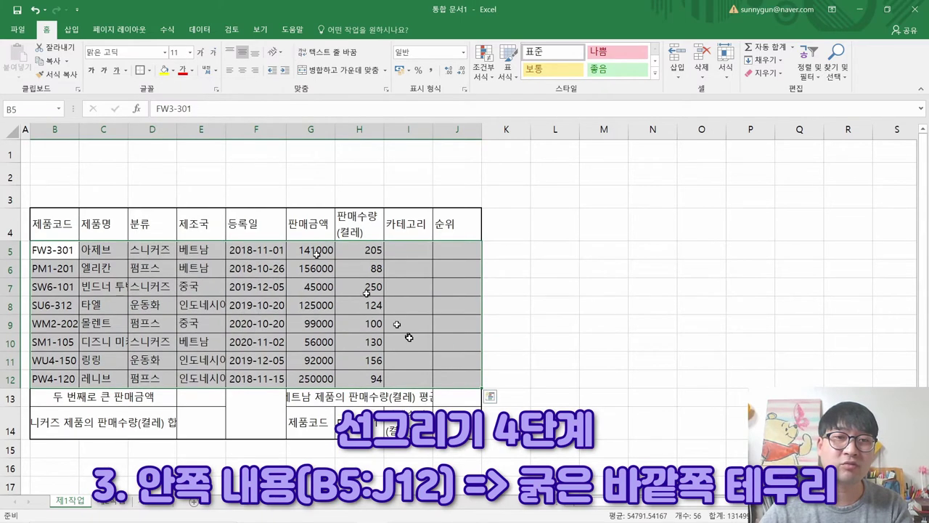
{"action": "left_click", "coordinate": [378, 305]}
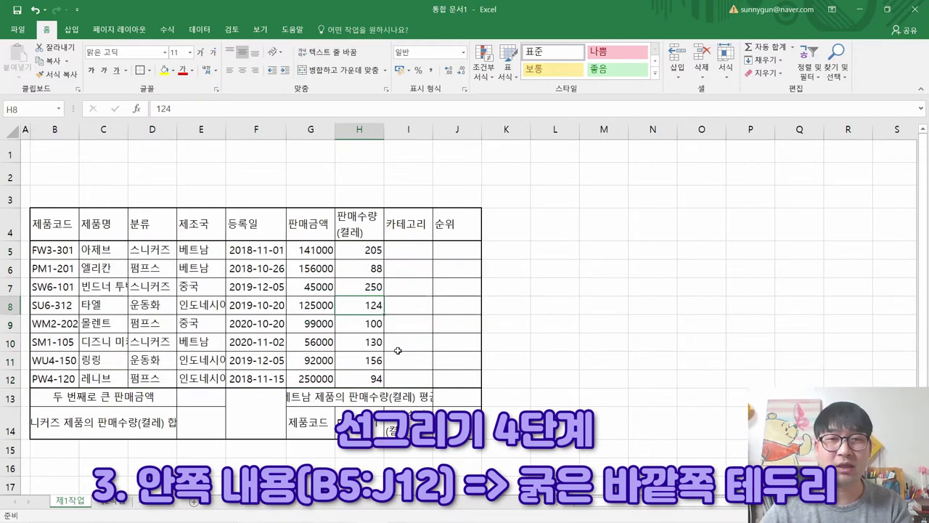
Add both diagonal border lines to the merged cell F13:F14 in Excel to form an X, as in the PDF sample.
{"action": "key", "text": "alt+Tab"}
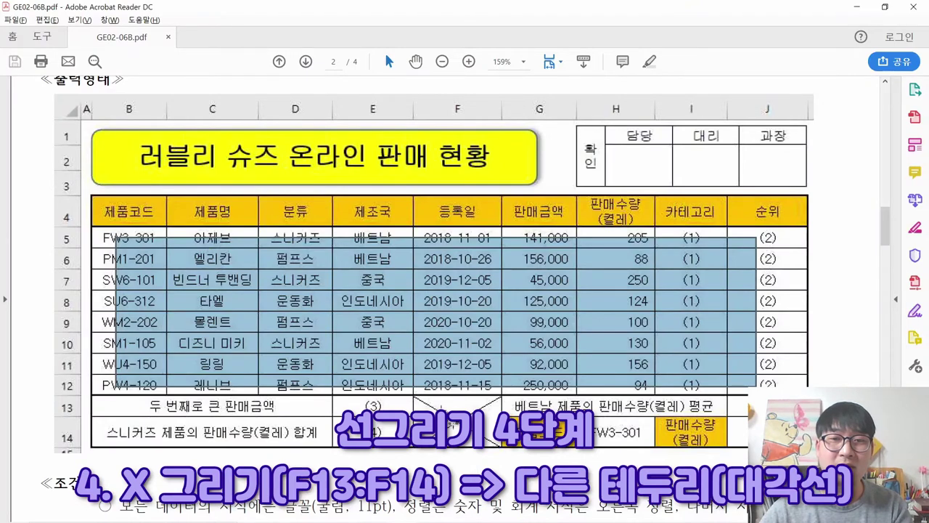
{"action": "key", "text": "alt+Tab"}
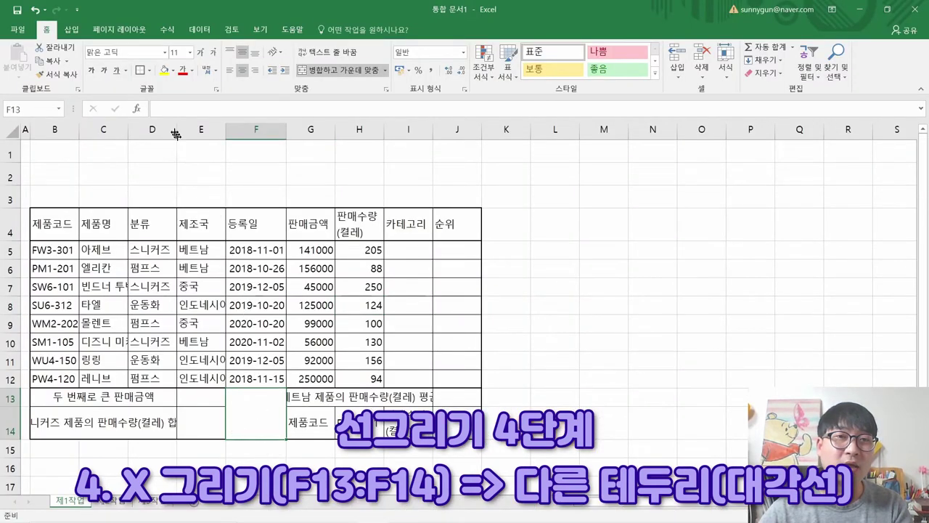
{"action": "left_click", "coordinate": [148, 70]}
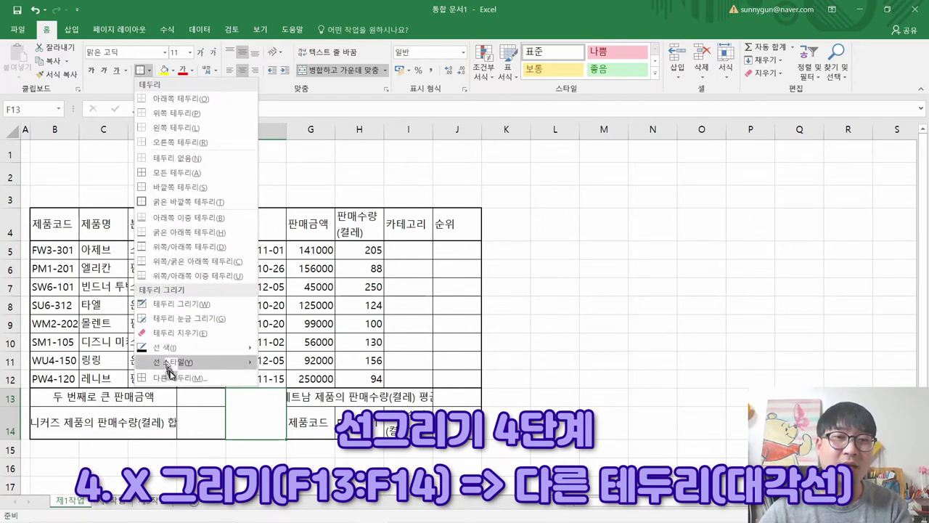
{"action": "left_click", "coordinate": [176, 379]}
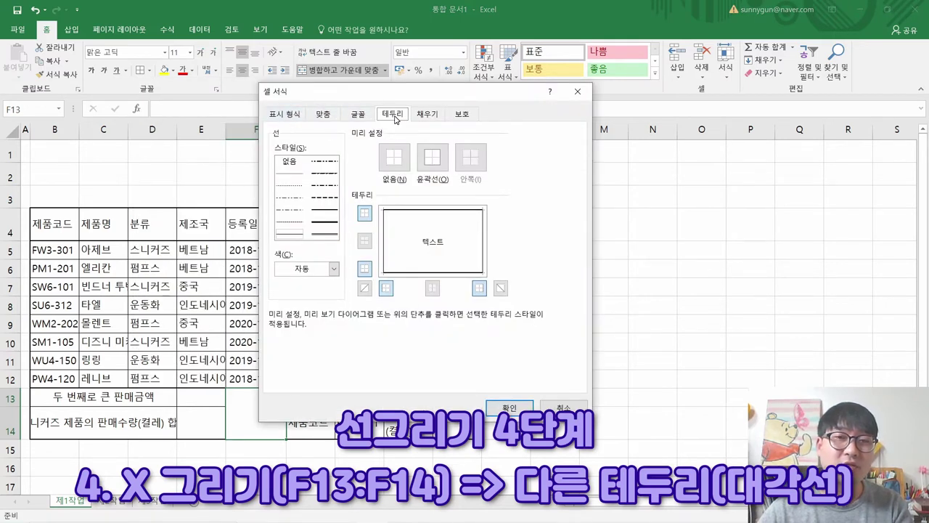
{"action": "left_click", "coordinate": [364, 289]}
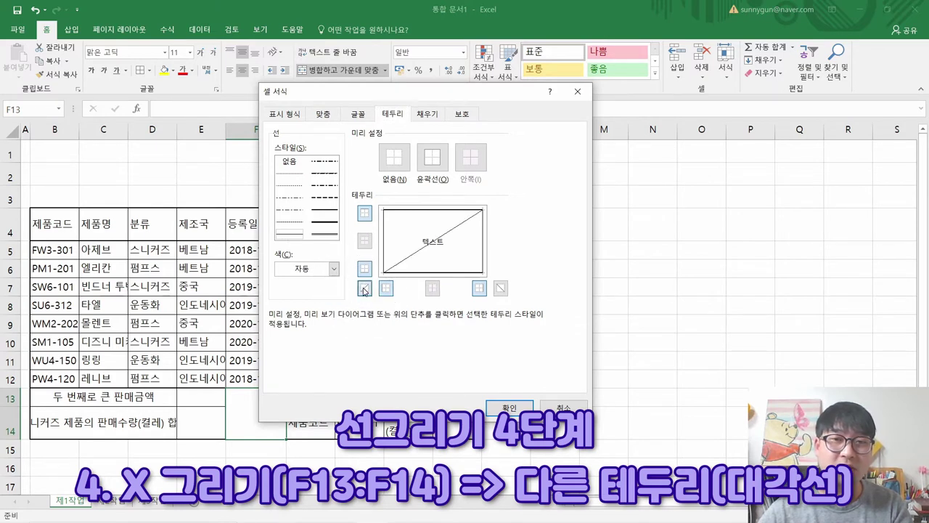
{"action": "left_click", "coordinate": [501, 289]}
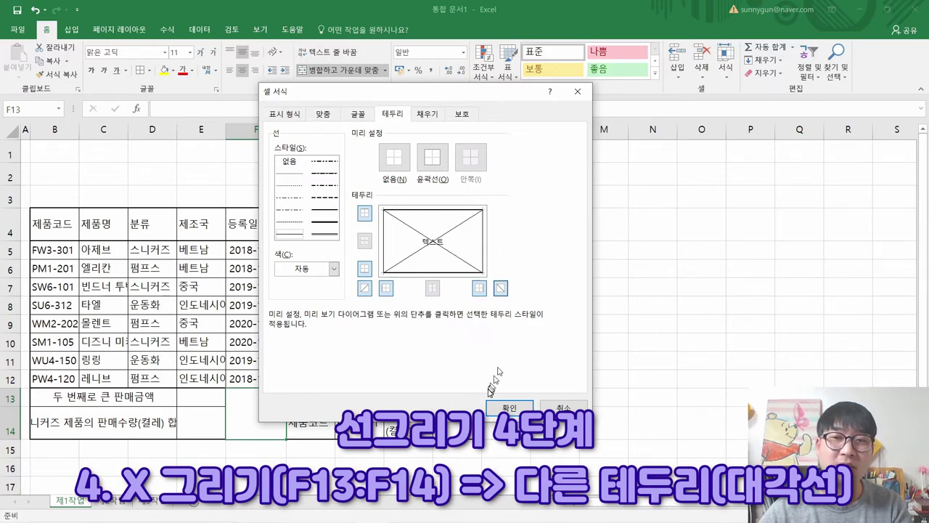
{"action": "left_click", "coordinate": [506, 405]}
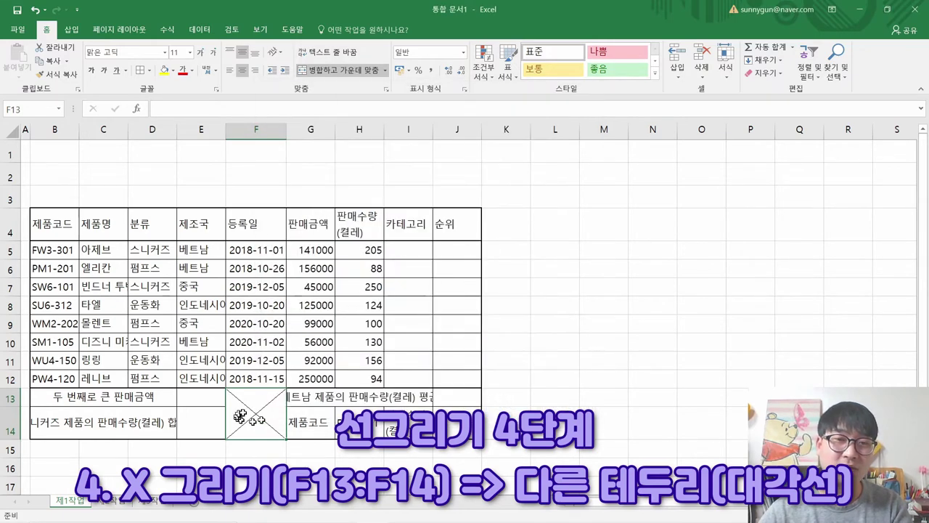
Compare the crossed cell, the table borders and the widths of columns B to J in Excel with the PDF sample.
{"action": "key", "text": "alt+Tab"}
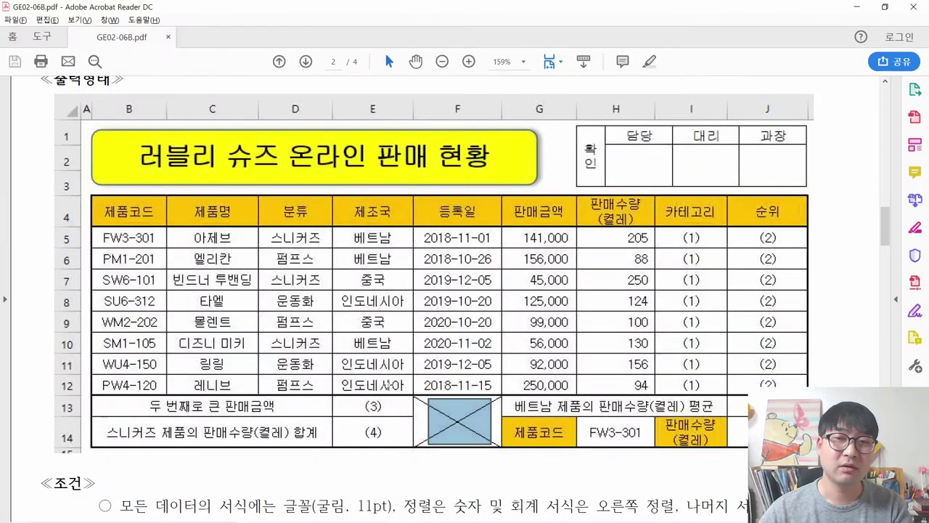
{"action": "left_click", "coordinate": [459, 424]}
{"action": "left_click_drag", "start_coordinate": [415, 398], "coordinate": [440, 411]}
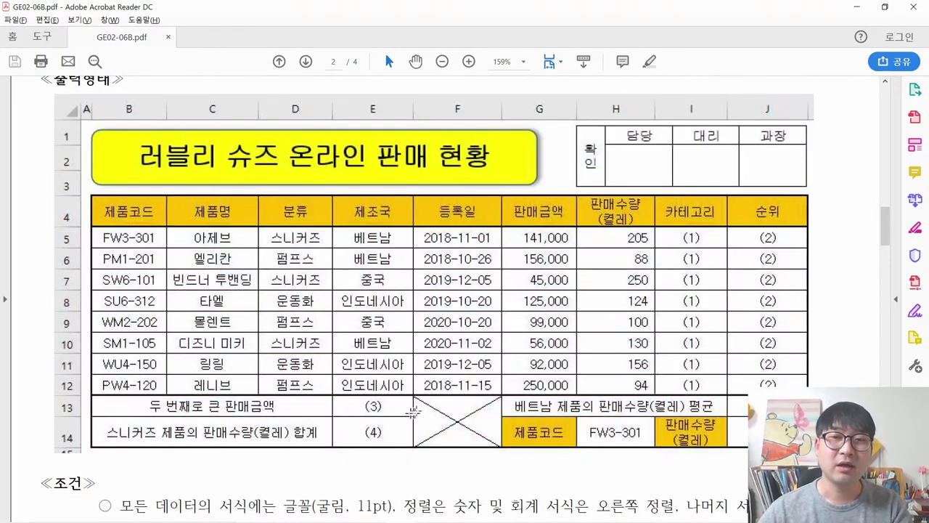
{"action": "key", "text": "alt+Tab"}
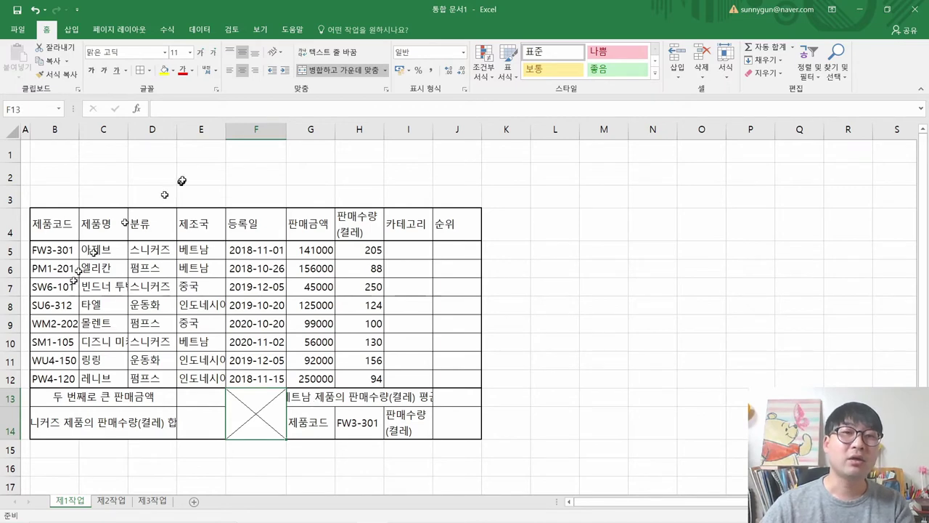
{"action": "left_click_drag", "start_coordinate": [49, 123], "coordinate": [459, 130]}
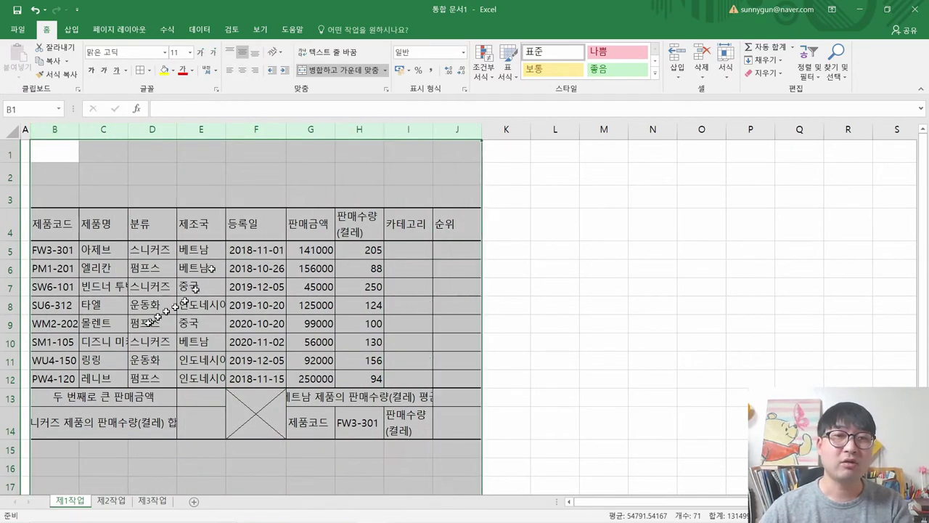
{"action": "left_click", "coordinate": [154, 321]}
{"action": "key", "text": "alt+Tab"}
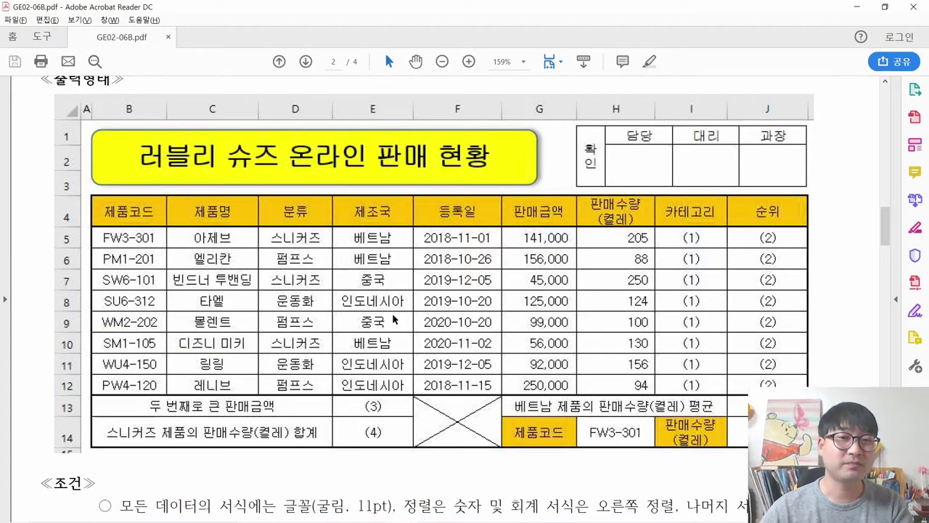
{"action": "key", "text": "alt+Tab"}
{"action": "left_click", "coordinate": [96, 424]}
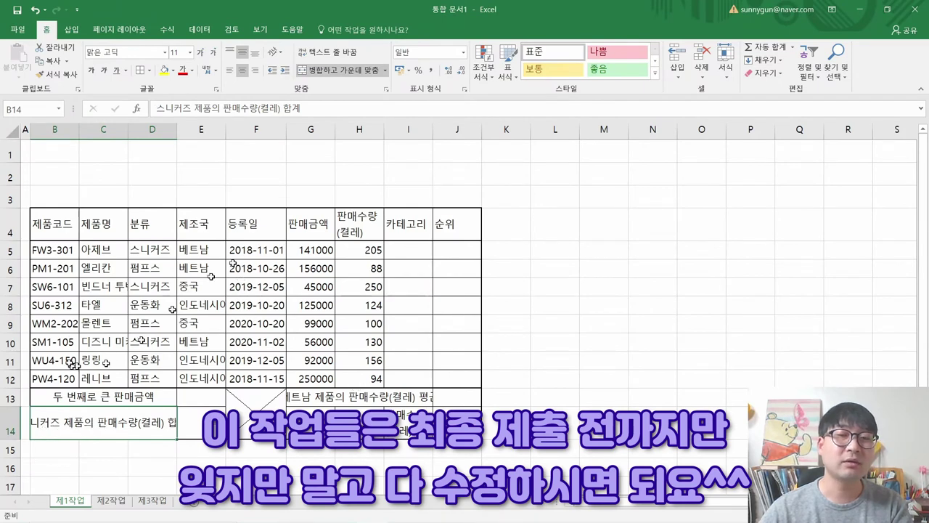
{"action": "key", "text": "alt+Tab"}
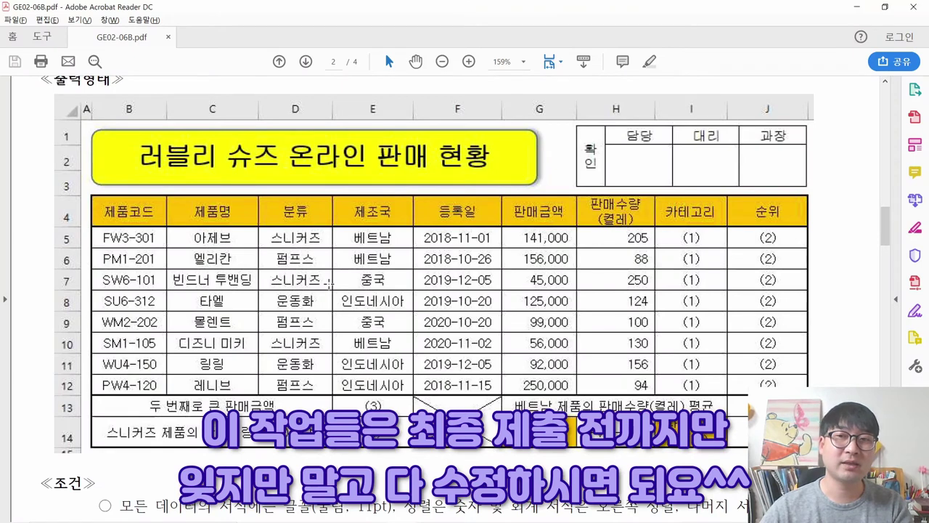
{"action": "key", "text": "alt+Tab"}
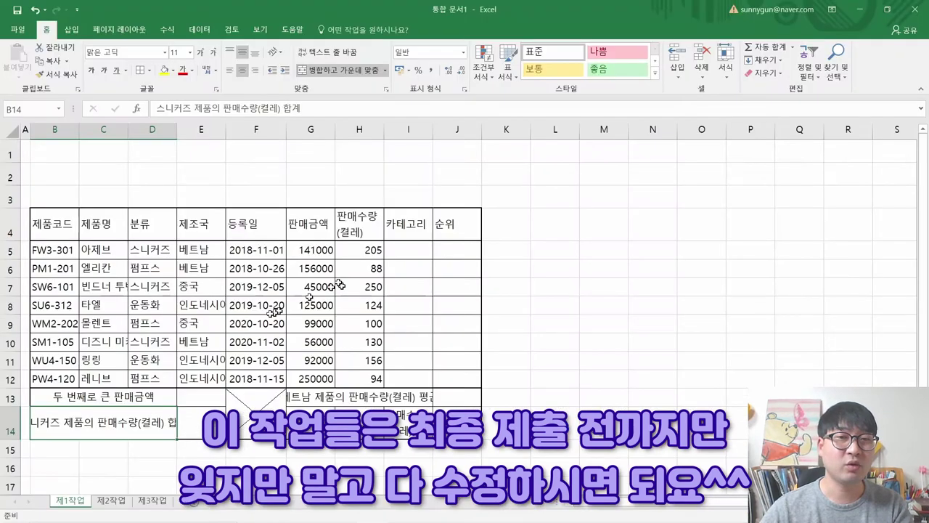
Examine the font requirement for all data in the 조건 section of the PDF.
{"action": "key", "text": "alt+Tab"}
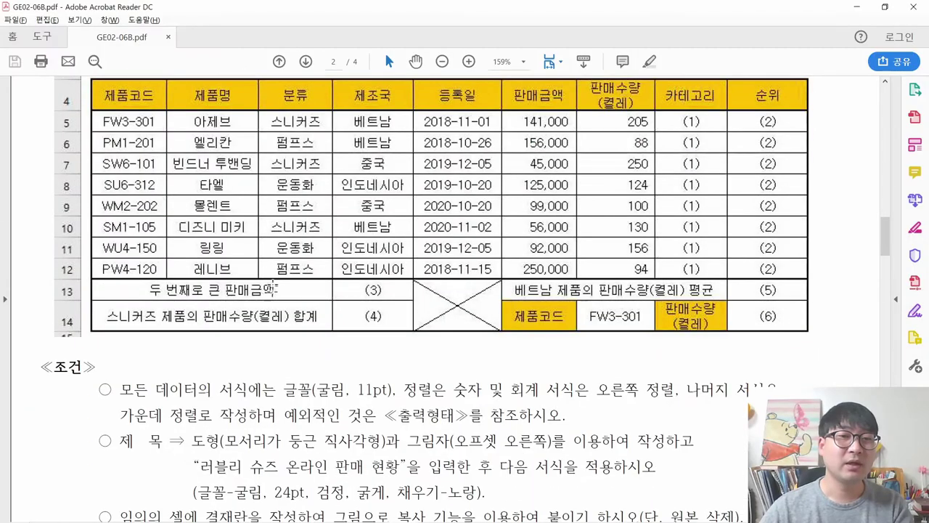
{"action": "scroll", "coordinate": [274, 273], "scroll_direction": "down", "scroll_amount": 3}
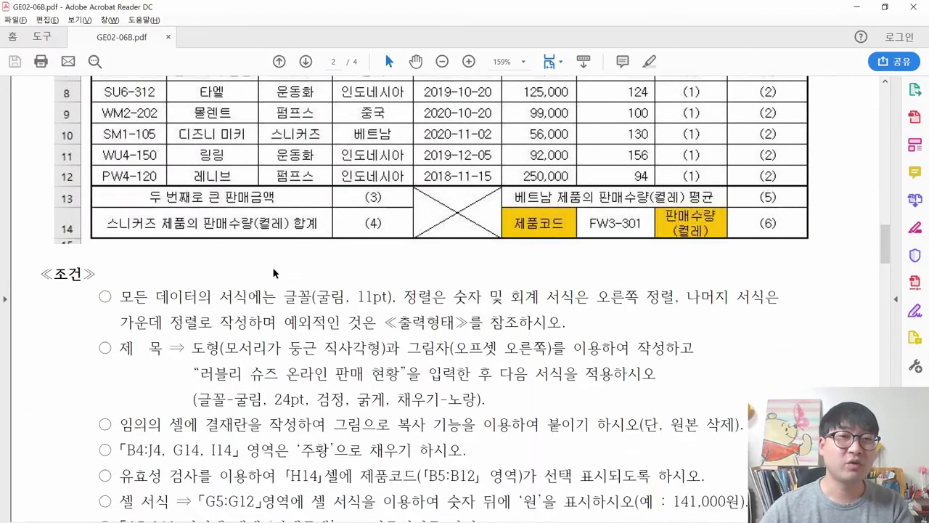
{"action": "scroll", "coordinate": [274, 265], "scroll_direction": "down", "scroll_amount": 2}
{"action": "left_click_drag", "start_coordinate": [120, 250], "coordinate": [399, 254]}
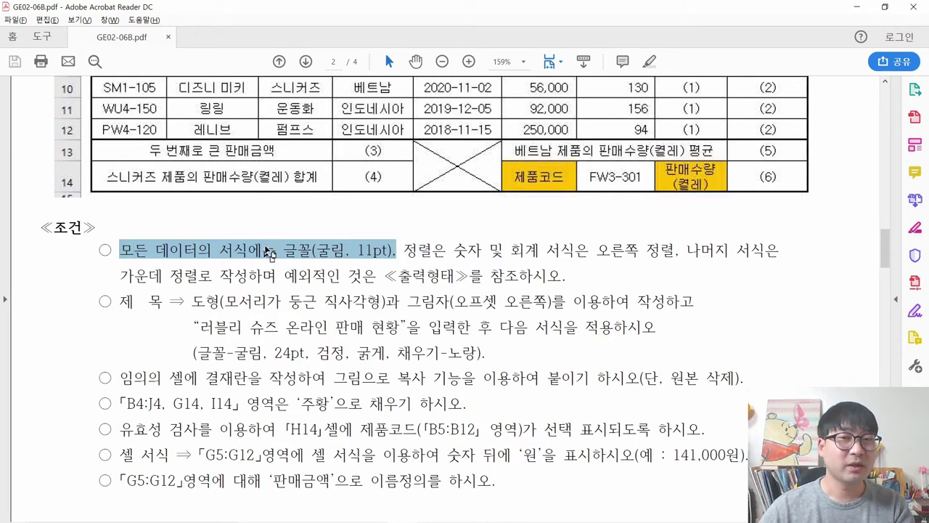
Set the font of the entire 제1작업 worksheet in Excel to 굴림.
{"action": "key", "text": "alt+Tab"}
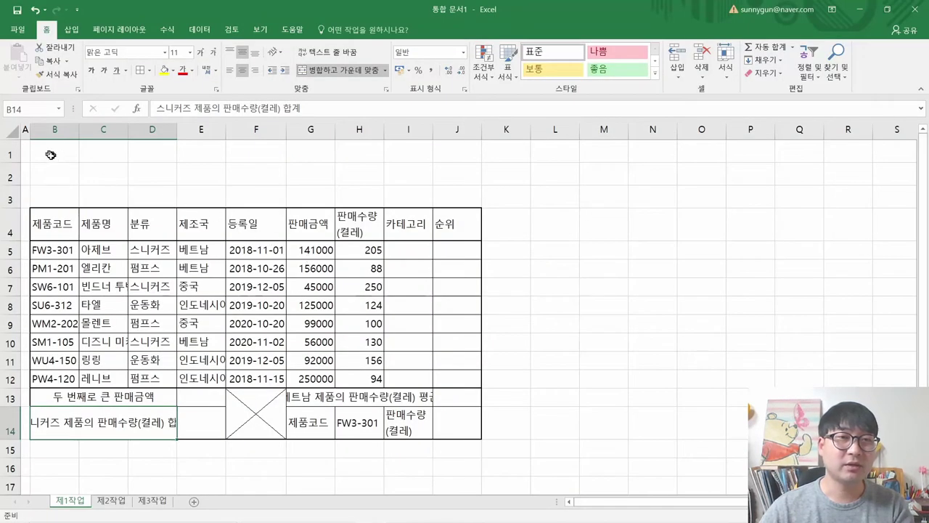
{"action": "left_click_drag", "start_coordinate": [50, 211], "coordinate": [458, 414]}
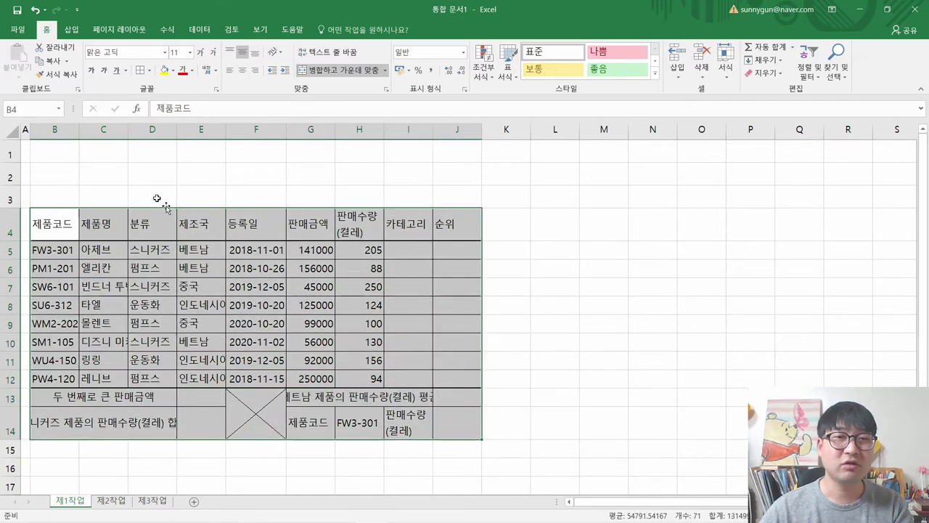
{"action": "left_click", "coordinate": [11, 133]}
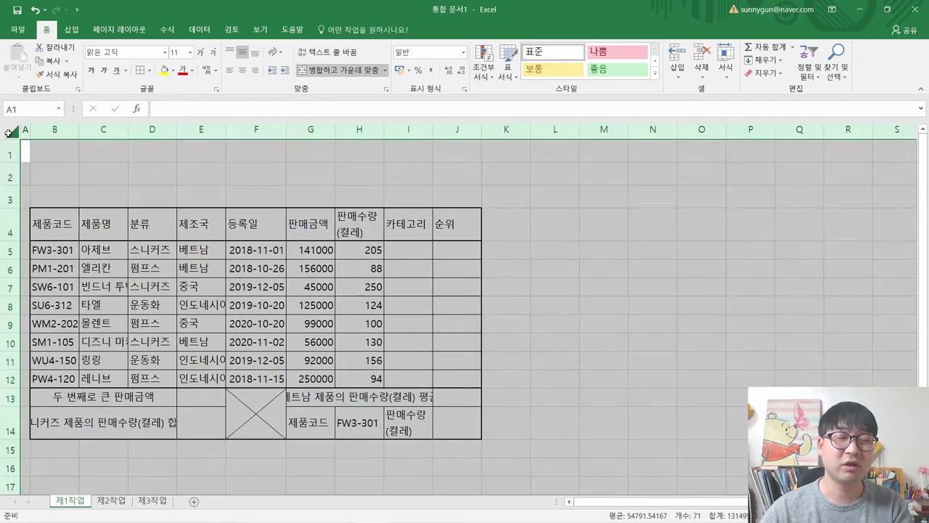
{"action": "left_click", "coordinate": [8, 133]}
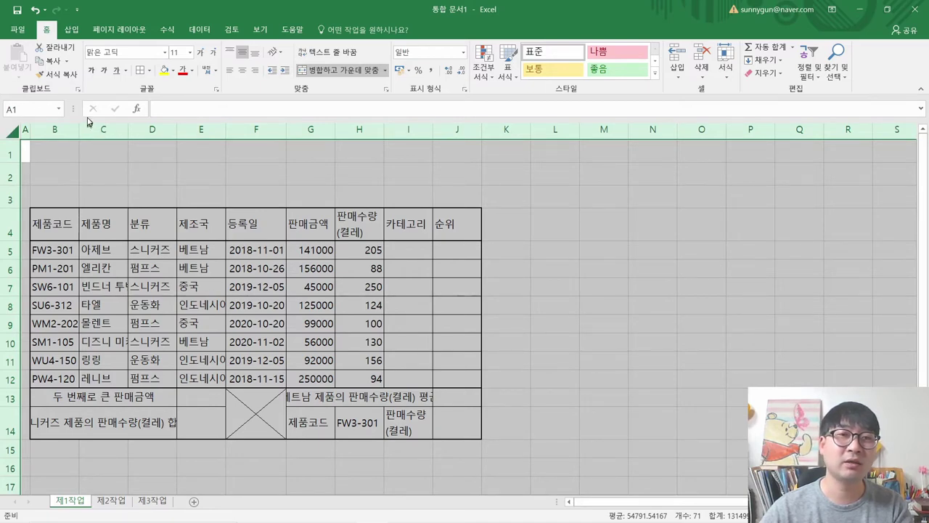
{"action": "left_click", "coordinate": [165, 53]}
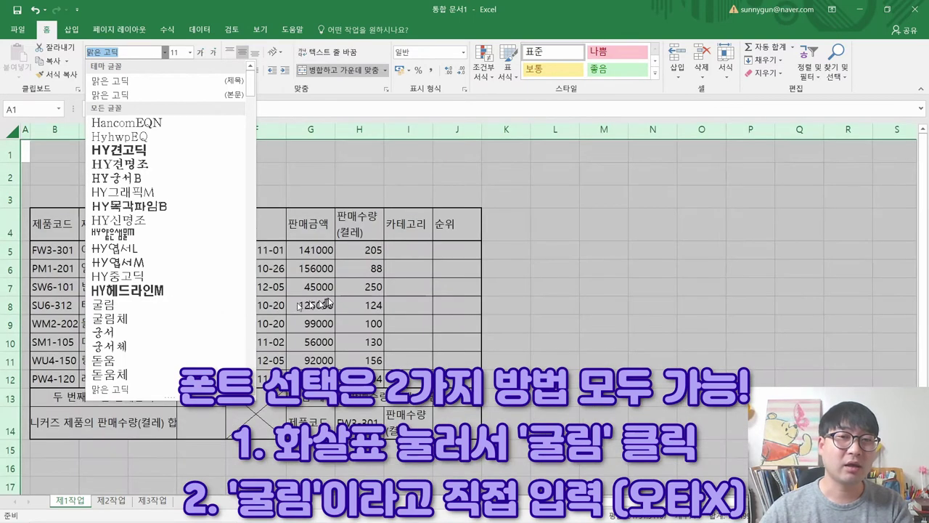
{"action": "key", "text": "Escape"}
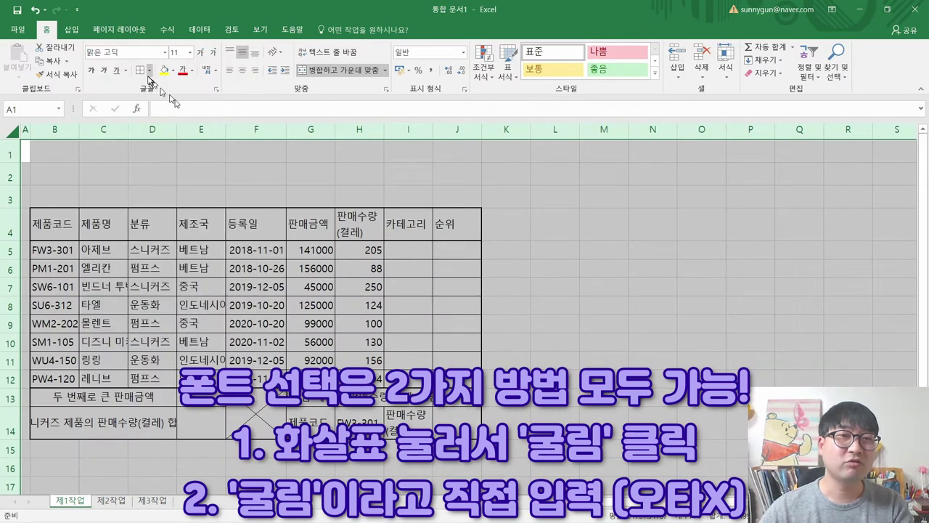
{"action": "left_click", "coordinate": [131, 52]}
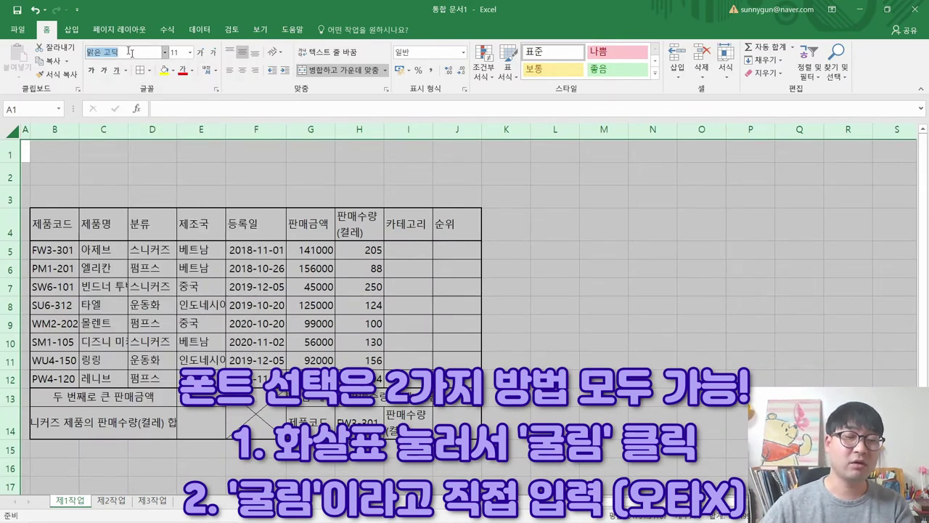
{"action": "type", "text": "구"}
{"action": "key", "text": "Return"}
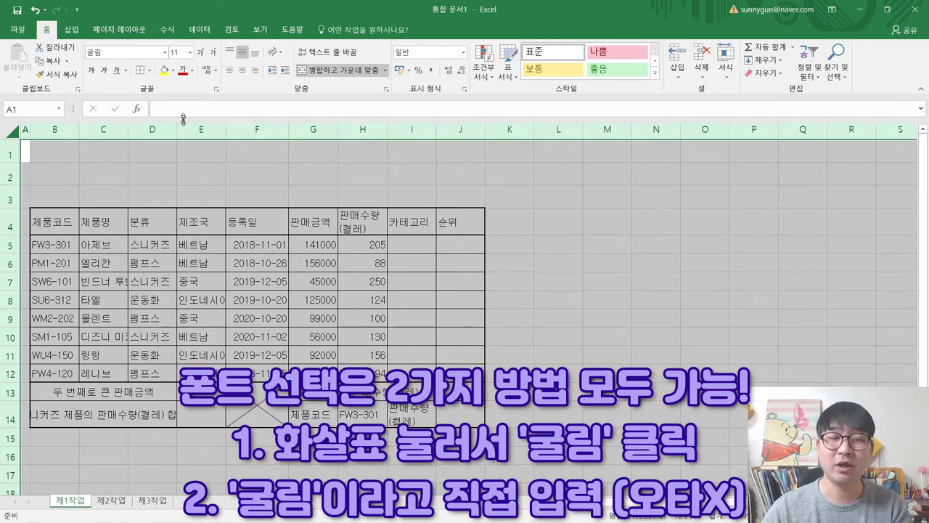
Switch to the PDF and strike through the font requirement (굴림, 11pt) in the 조건 section.
{"action": "key", "text": "alt+Tab"}
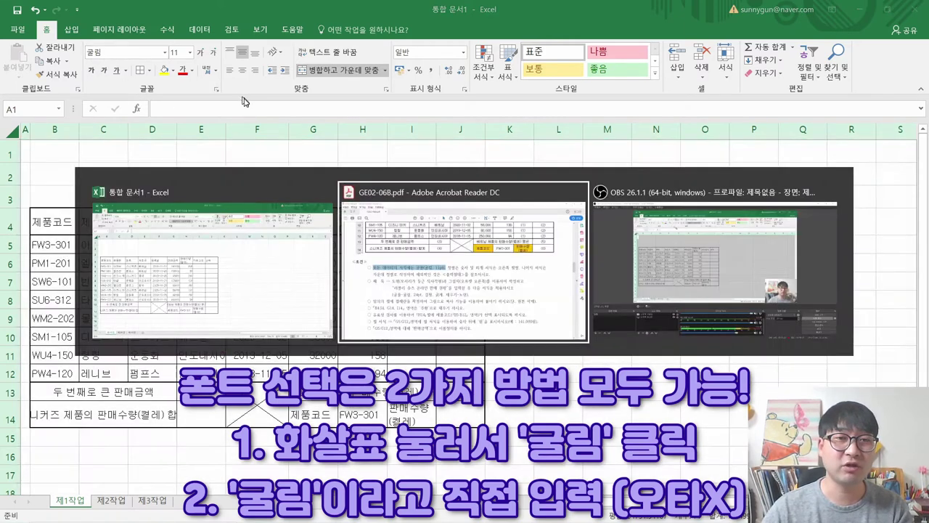
{"action": "key", "text": "alt+Tab"}
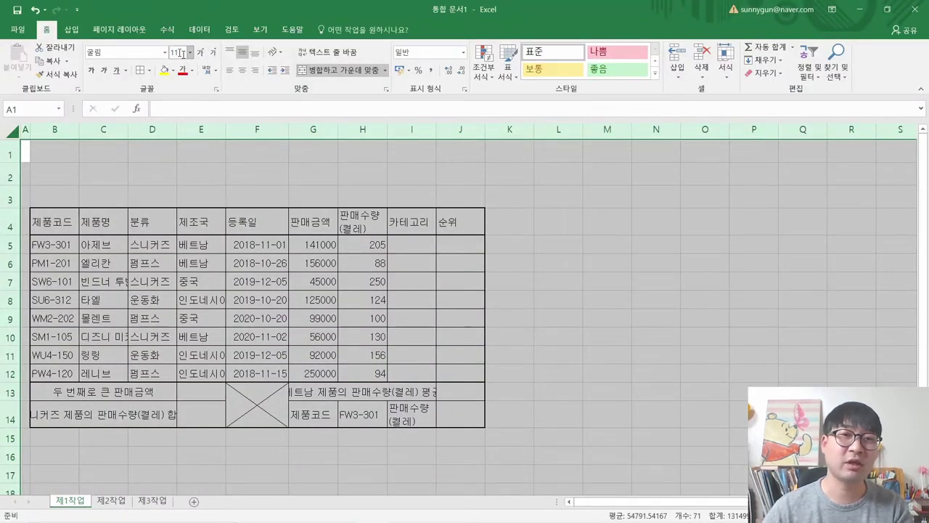
{"action": "key", "text": "alt+Tab"}
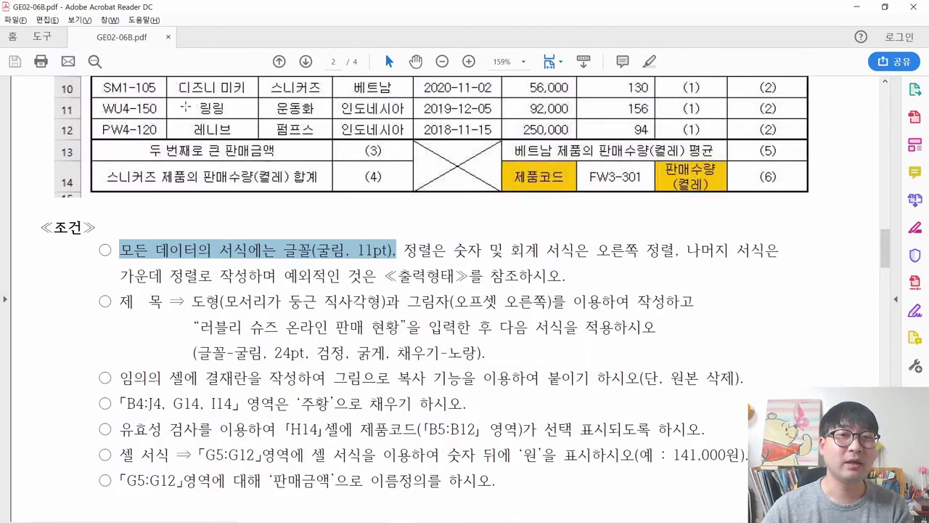
{"action": "right_click", "coordinate": [321, 254]}
{"action": "left_click", "coordinate": [373, 306]}
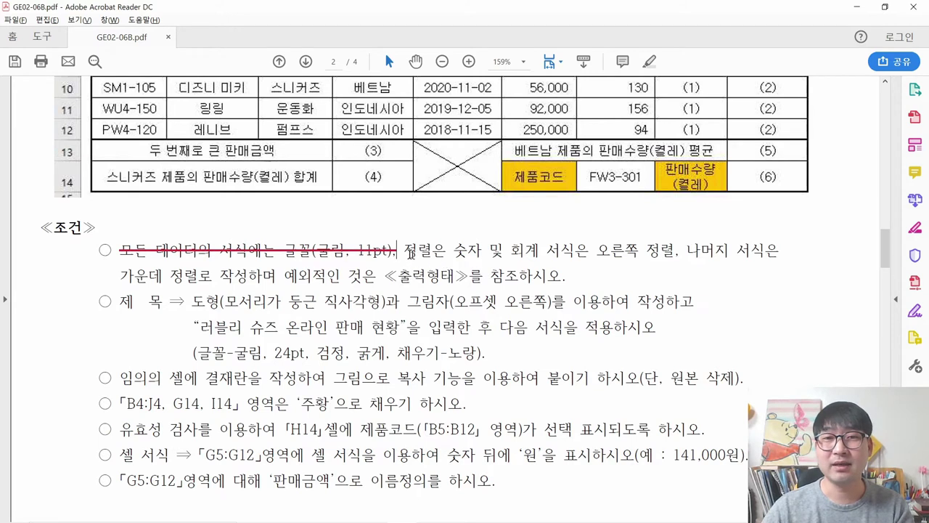
Examine the alignment requirement in the 조건 section and how the PDF sample table applies it to numbers and other data.
{"action": "left_click_drag", "start_coordinate": [404, 250], "coordinate": [246, 278]}
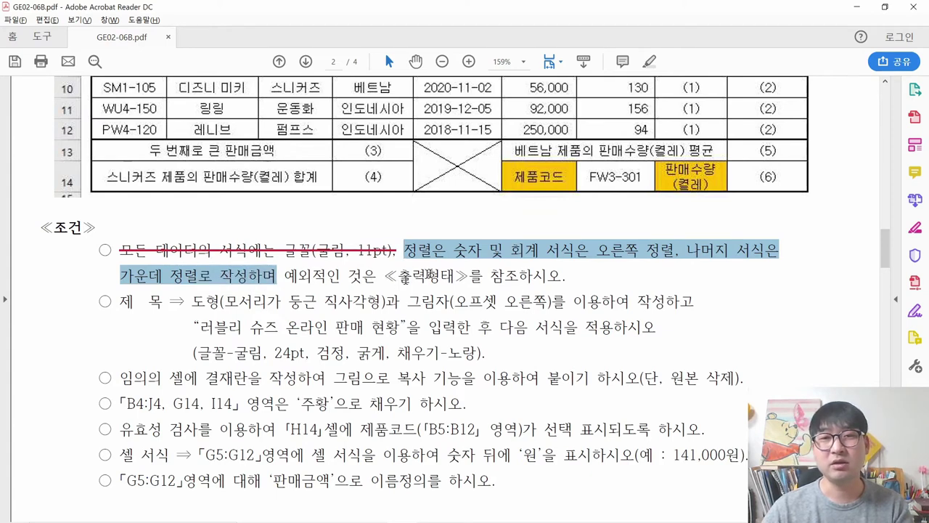
{"action": "scroll", "coordinate": [456, 269], "scroll_direction": "up", "scroll_amount": 5}
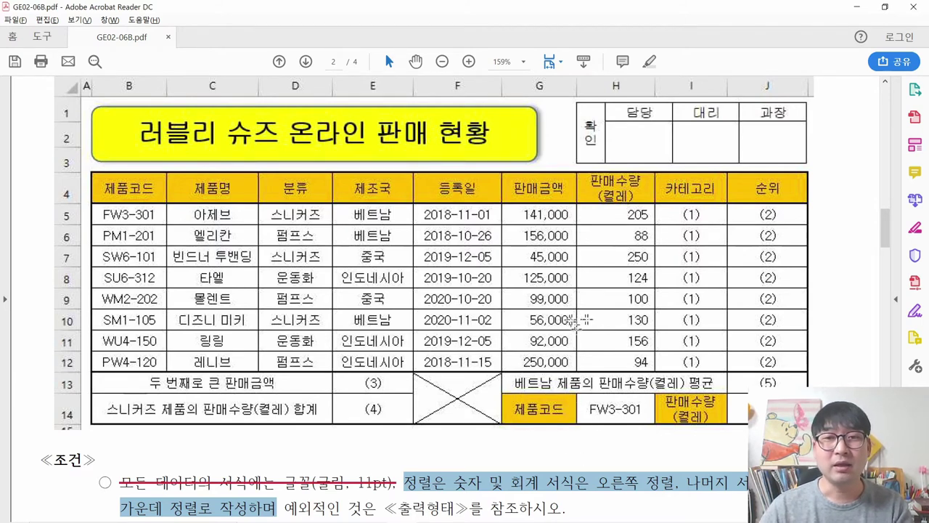
{"action": "scroll", "coordinate": [572, 323], "scroll_direction": "down", "scroll_amount": 2}
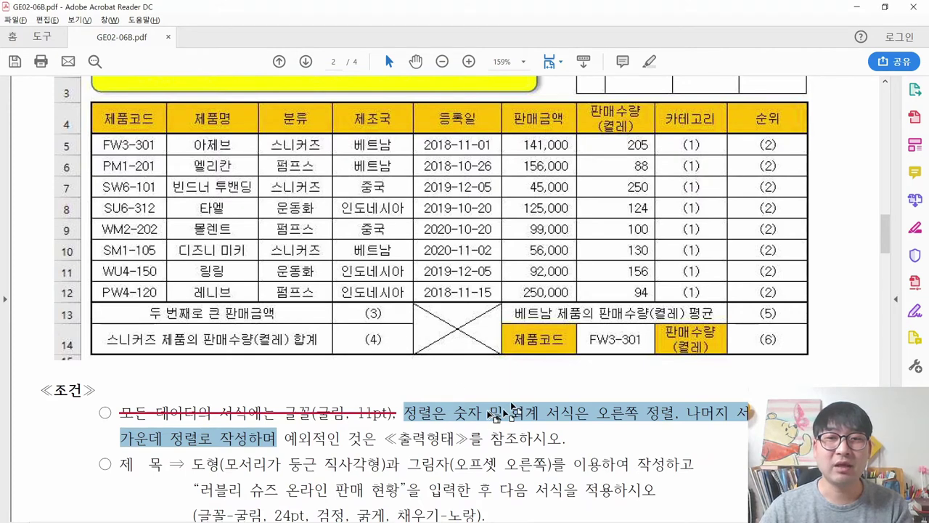
{"action": "scroll", "coordinate": [501, 413], "scroll_direction": "down", "scroll_amount": 1}
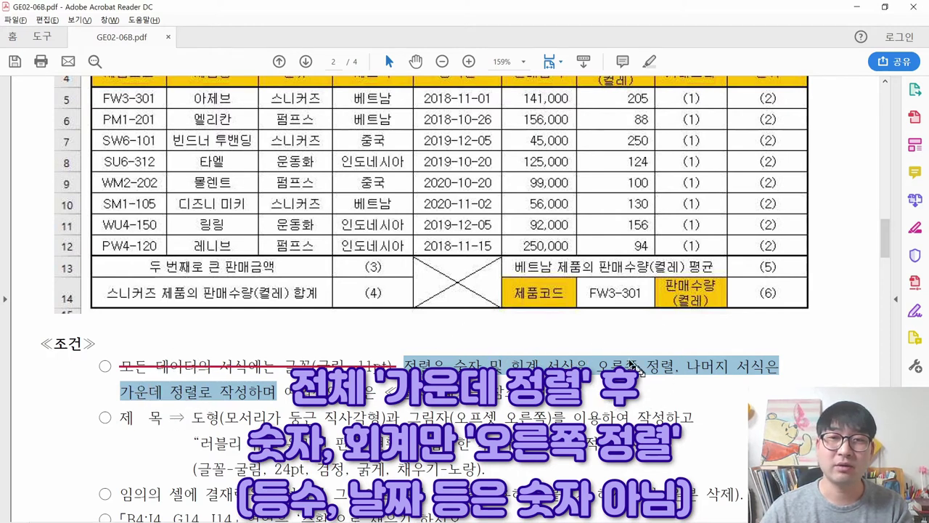
{"action": "scroll", "coordinate": [642, 373], "scroll_direction": "up", "scroll_amount": 2}
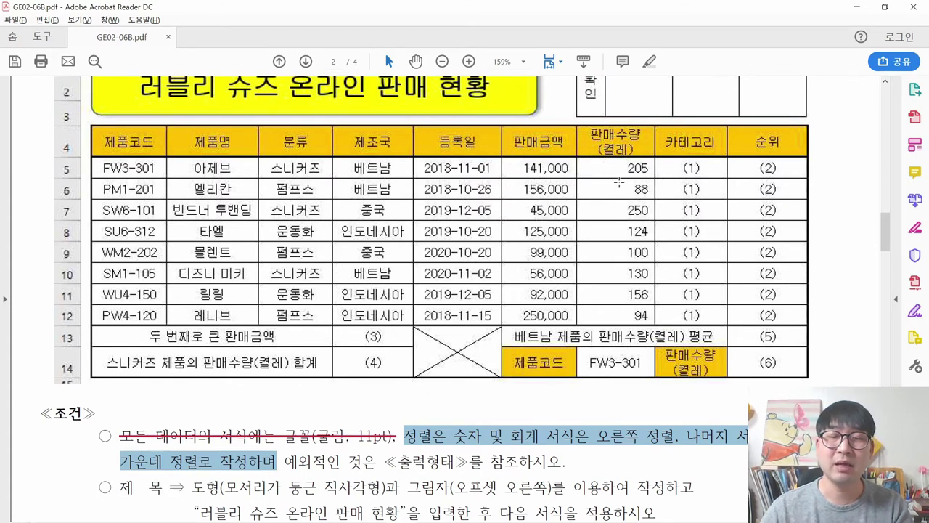
Center the contents of all cells in the 제1작업 worksheet horizontally in Excel.
{"action": "key", "text": "alt+Tab"}
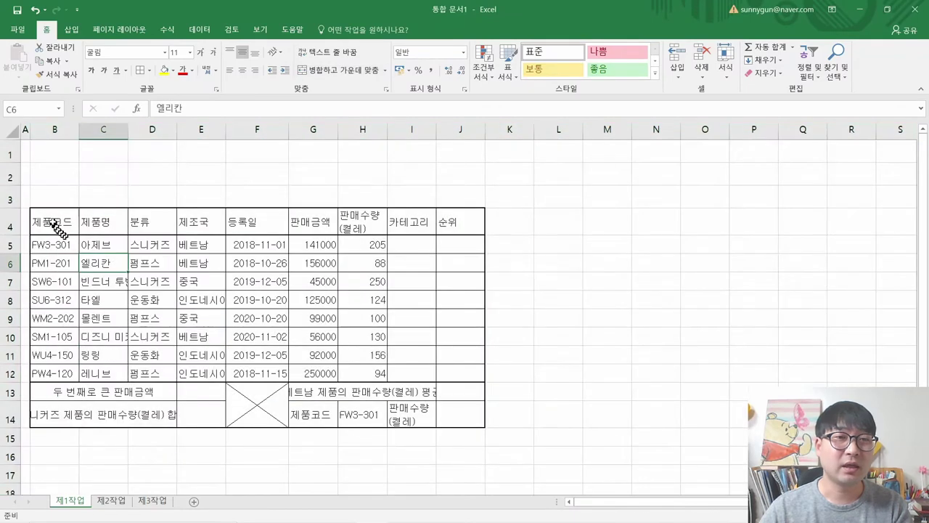
{"action": "left_click", "coordinate": [49, 218]}
{"action": "mouse_move", "coordinate": [49, 218]}
{"action": "left_mouse_down"}
{"action": "mouse_move", "coordinate": [432, 341]}
{"action": "mouse_move", "coordinate": [483, 396]}
{"action": "mouse_move", "coordinate": [470, 410]}
{"action": "left_mouse_up"}
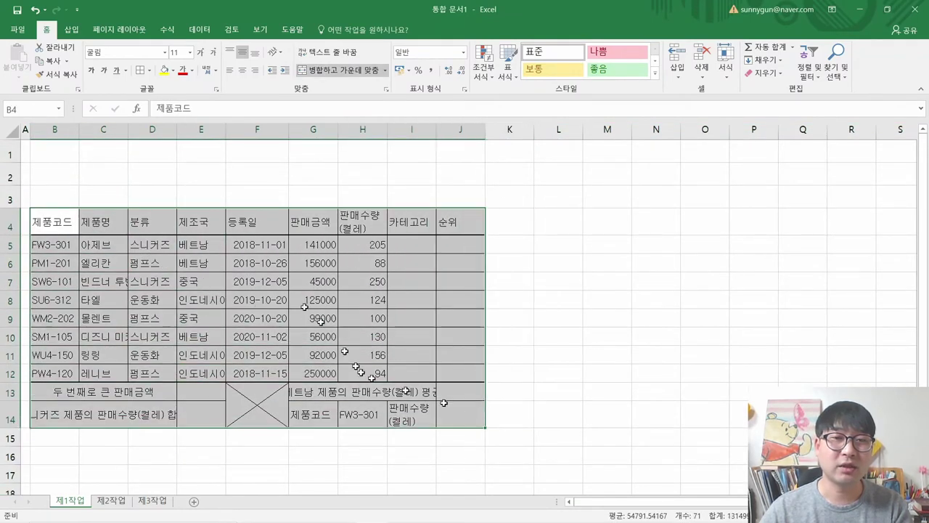
{"action": "left_click", "coordinate": [12, 131]}
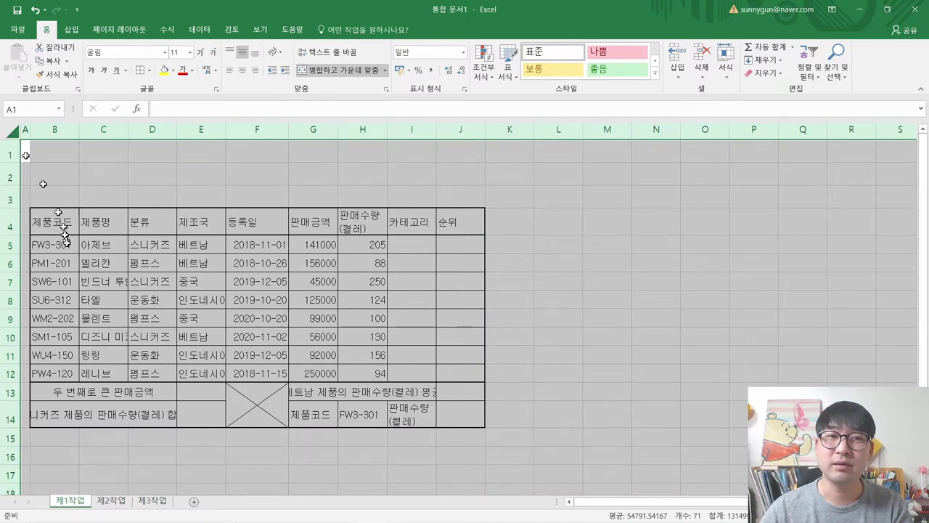
{"action": "left_click", "coordinate": [245, 72]}
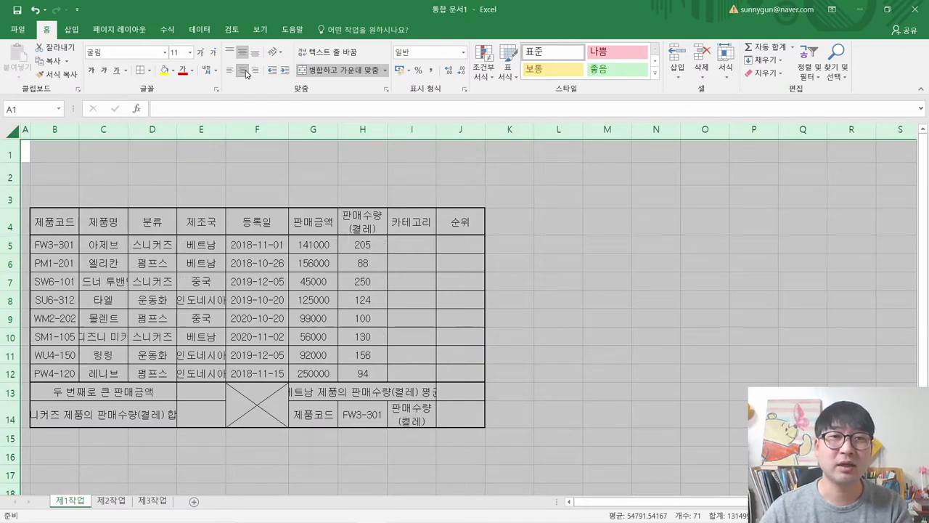
{"action": "left_click_drag", "start_coordinate": [58, 218], "coordinate": [476, 416]}
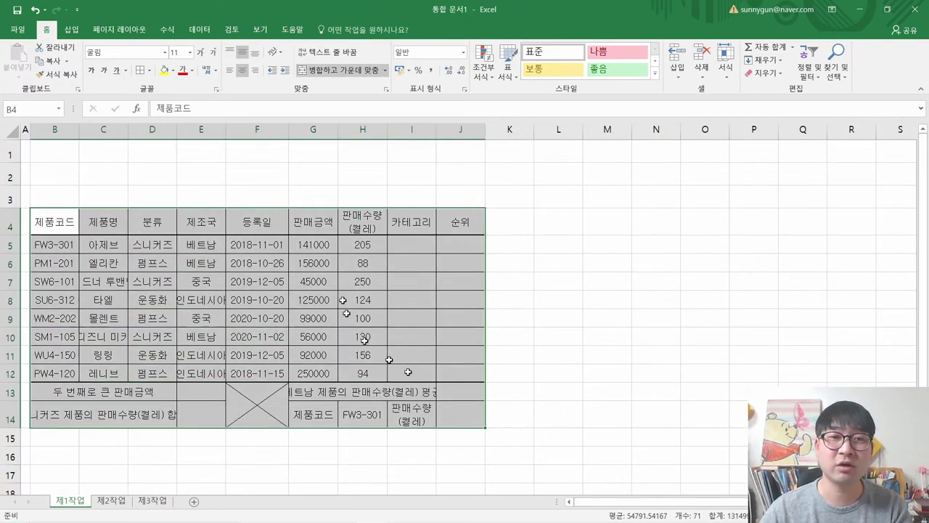
{"action": "left_click", "coordinate": [279, 284]}
Check the numeric columns in the PDF sample and right-align the values in G5:H12 in Excel.
{"action": "key", "text": "alt+Tab"}
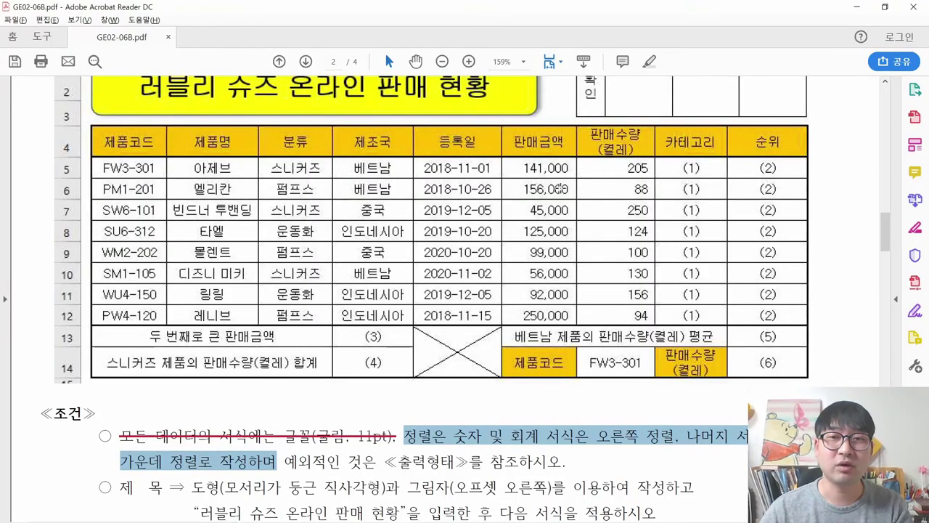
{"action": "key", "text": "alt+Tab"}
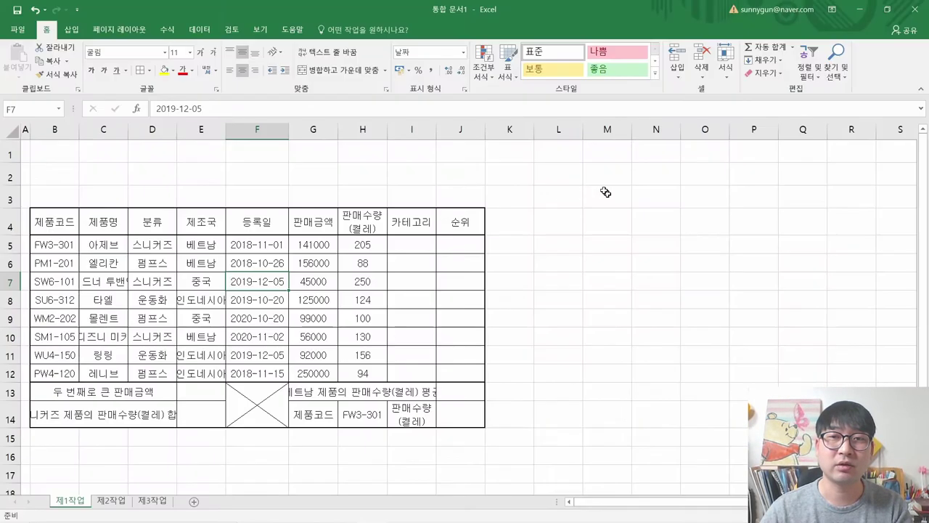
{"action": "left_click_drag", "start_coordinate": [319, 244], "coordinate": [363, 373]}
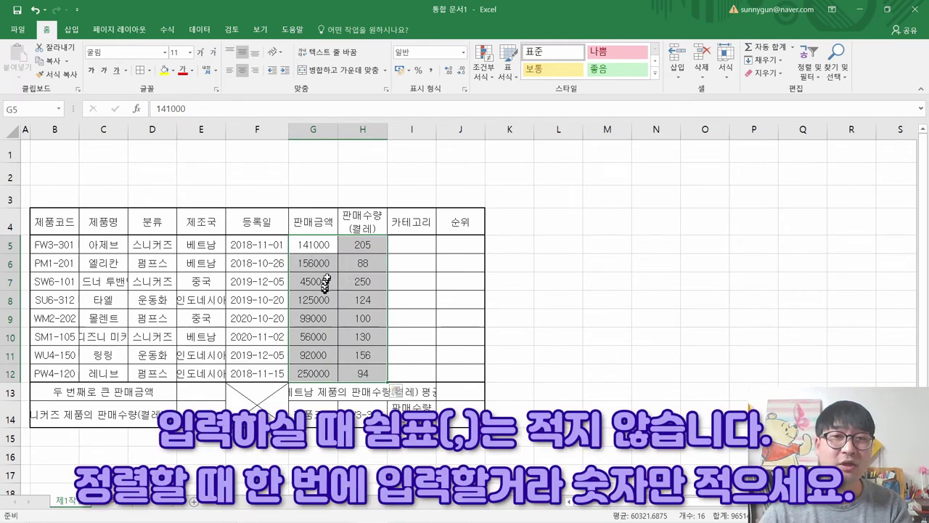
{"action": "key", "text": "ctrl+q"}
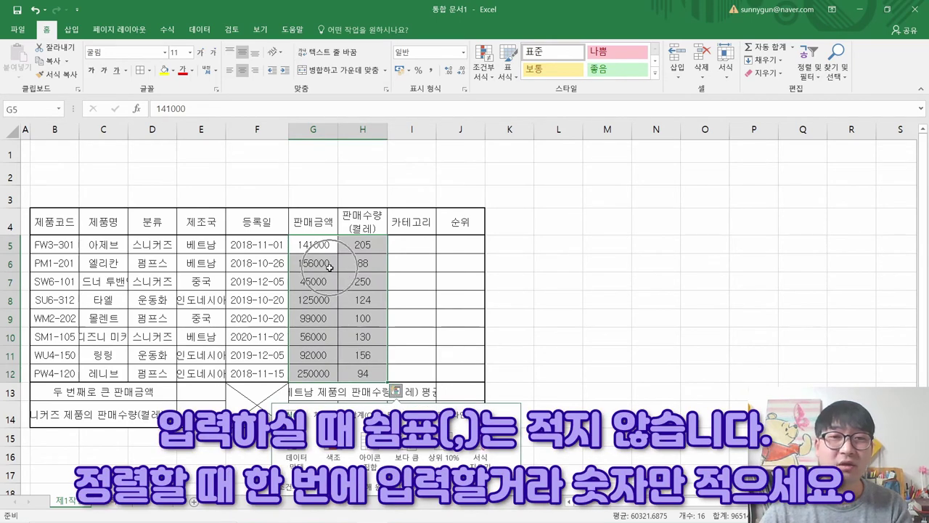
{"action": "left_click", "coordinate": [320, 257]}
{"action": "left_click_drag", "start_coordinate": [320, 244], "coordinate": [366, 373]}
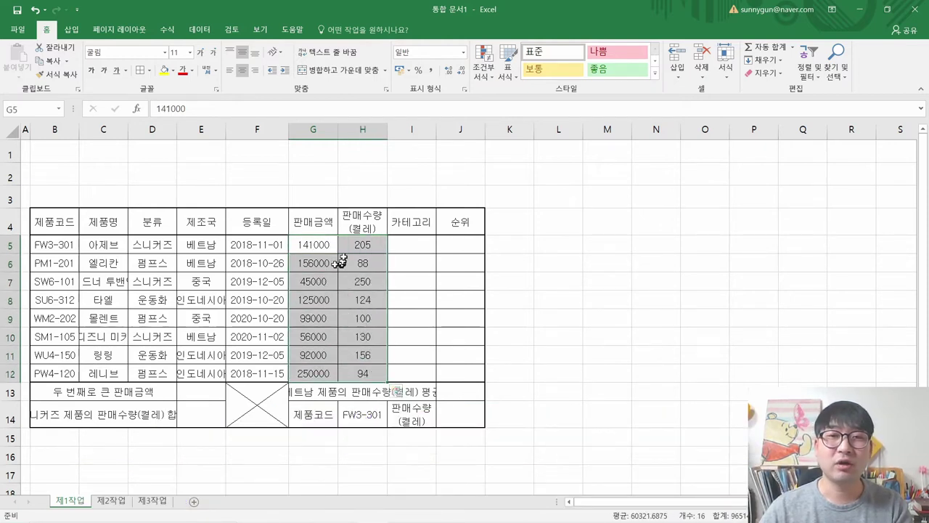
{"action": "left_click", "coordinate": [254, 70]}
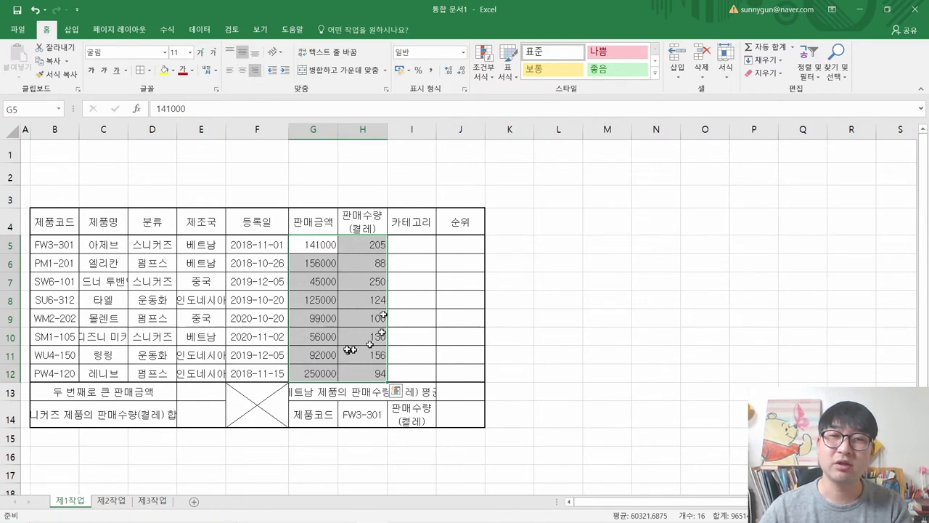
Compare the comma format and right-edge spacing of the 판매금액 and 판매수량(켤레) values in the PDF sample with those in Excel.
{"action": "key", "text": "alt+Tab"}
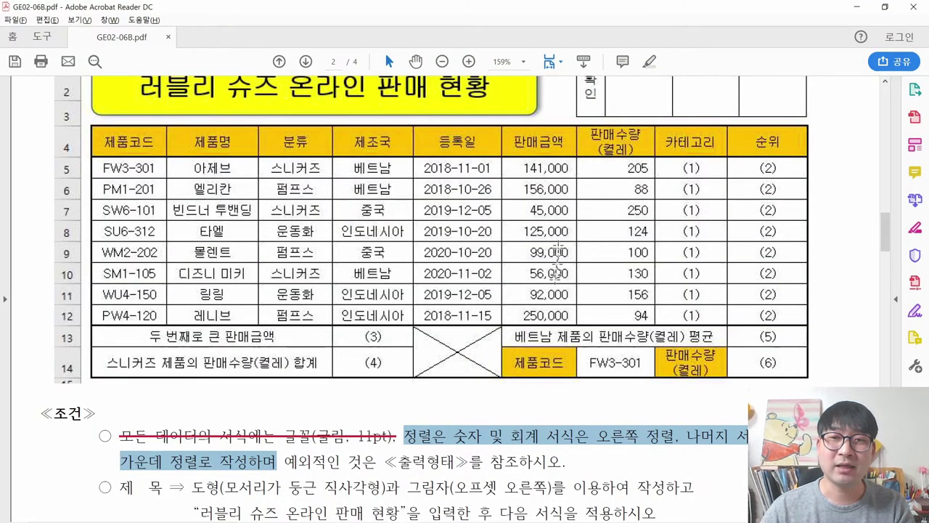
{"action": "left_click_drag", "start_coordinate": [553, 319], "coordinate": [538, 161]}
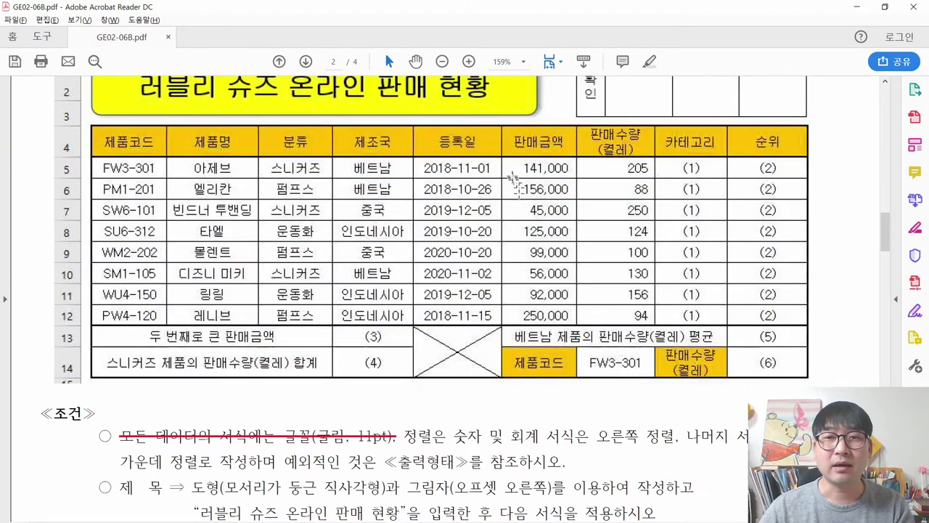
{"action": "left_click_drag", "start_coordinate": [513, 161], "coordinate": [630, 323]}
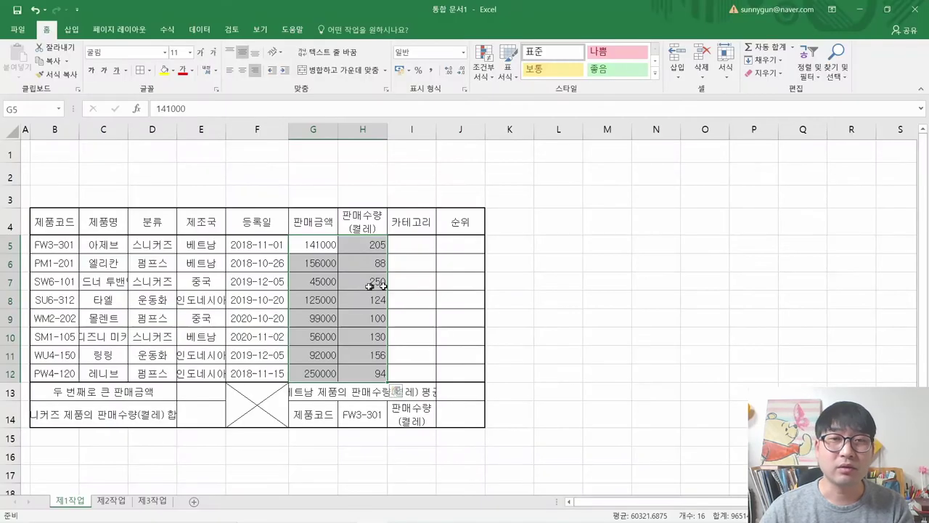
{"action": "scroll", "coordinate": [362, 303], "scroll_direction": "up", "scroll_amount": 7, "text": "ctrl"}
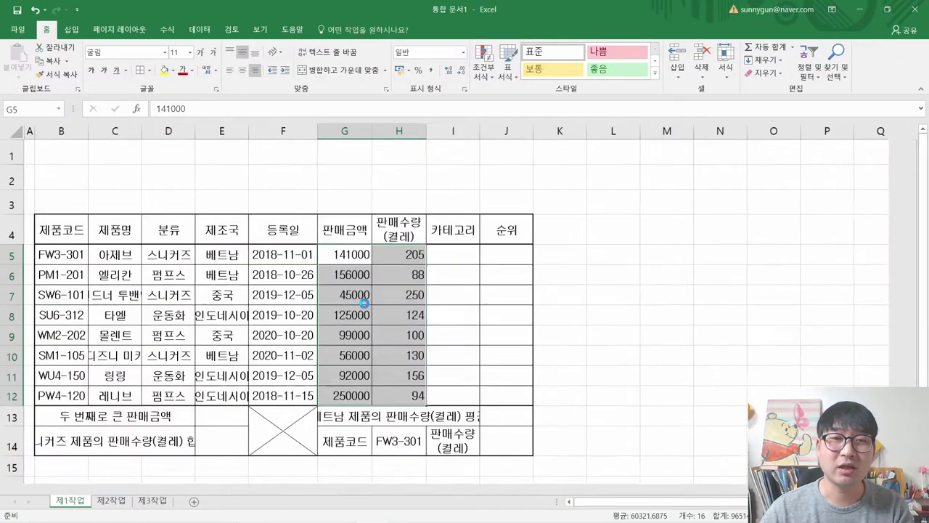
{"action": "scroll", "coordinate": [677, 339], "scroll_direction": "up", "scroll_amount": 1, "text": "ctrl"}
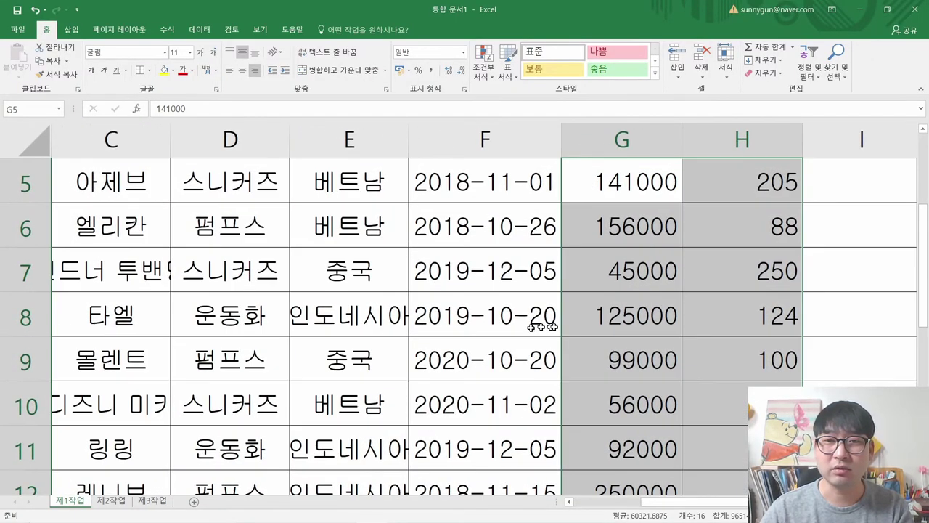
{"action": "left_click", "coordinate": [666, 331]}
{"action": "scroll", "coordinate": [670, 324], "scroll_direction": "up", "scroll_amount": 2}
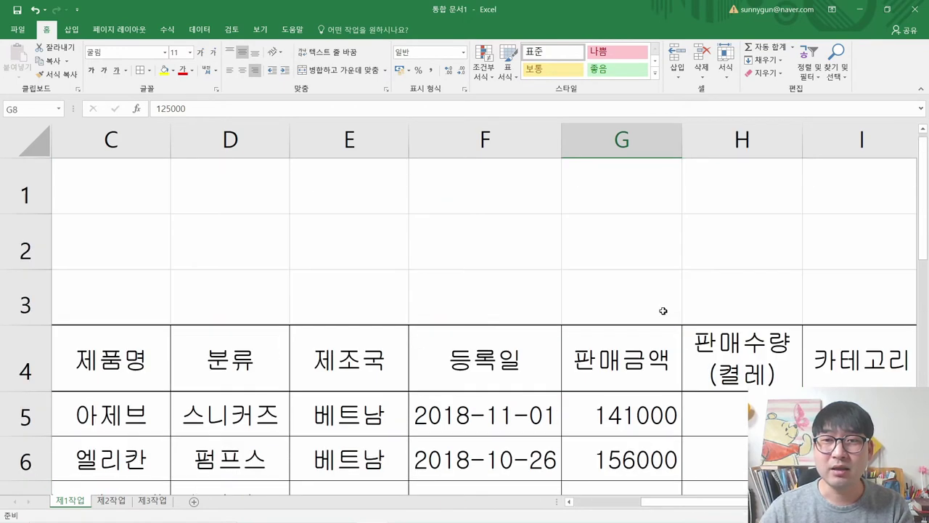
{"action": "scroll", "coordinate": [655, 317], "scroll_direction": "down", "scroll_amount": 1}
{"action": "key", "text": "ctrl"}
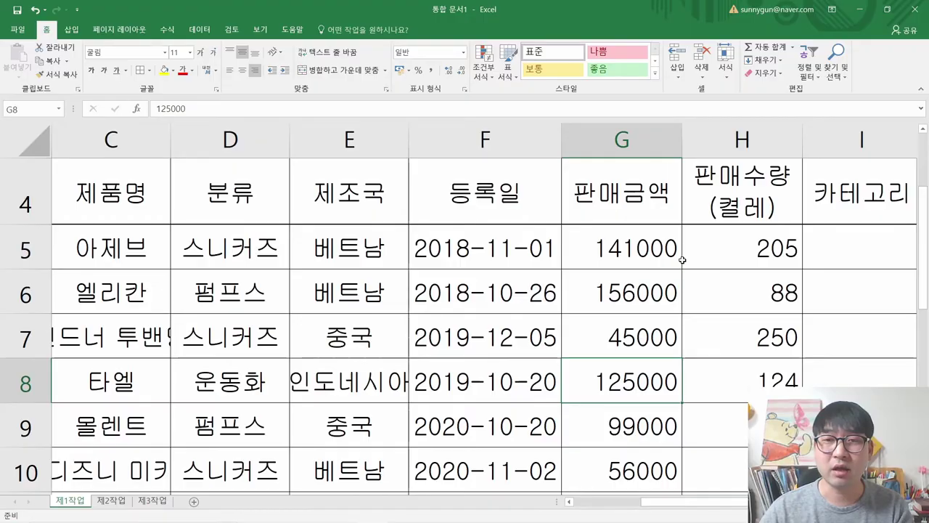
{"action": "key", "text": "alt+Tab"}
{"action": "left_click", "coordinate": [578, 249]}
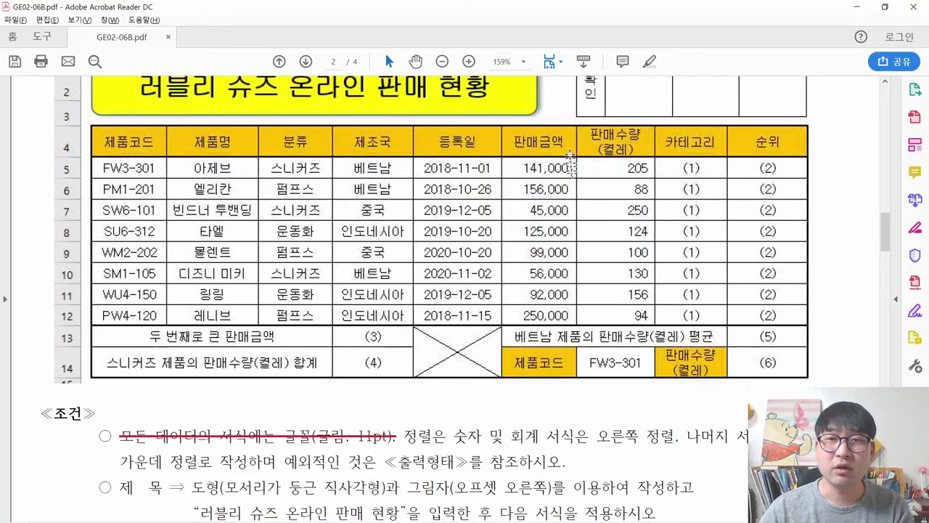
{"action": "left_click_drag", "start_coordinate": [565, 157], "coordinate": [625, 281]}
{"action": "left_click_drag", "start_coordinate": [561, 254], "coordinate": [530, 218]}
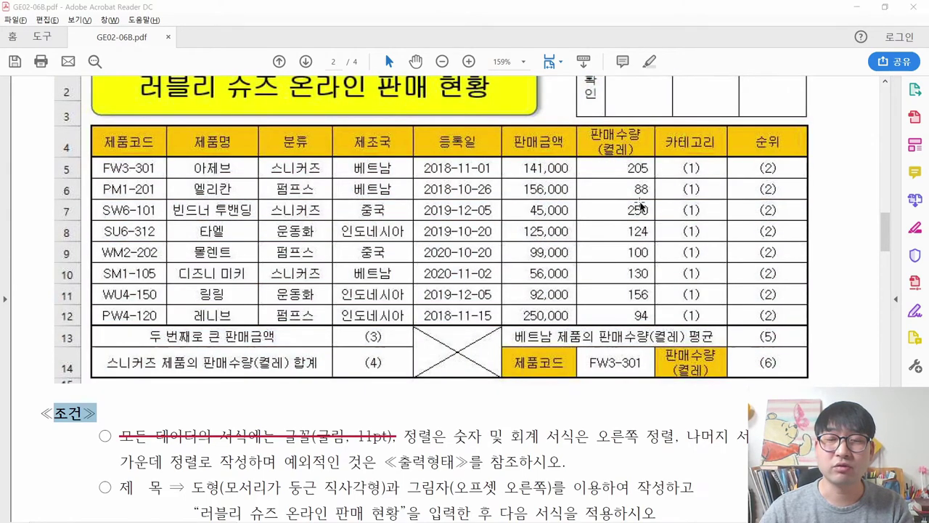
{"action": "key", "text": "alt+Tab"}
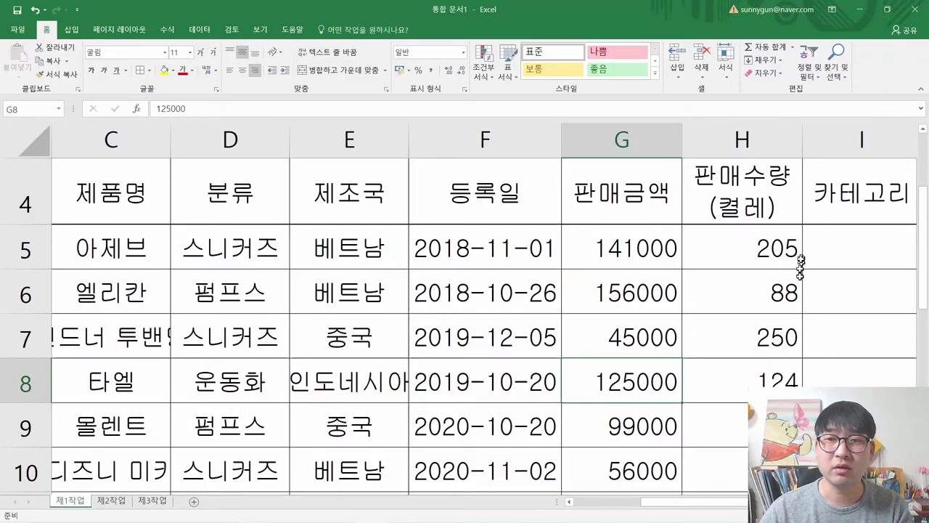
Examine the number formats available for cell G5 in Excel, including 회계, without applying one.
{"action": "left_click", "coordinate": [637, 254]}
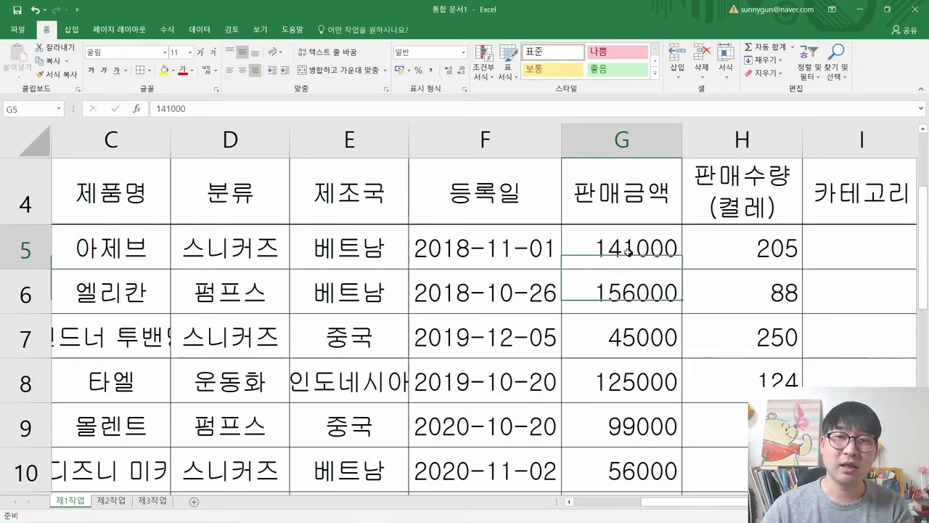
{"action": "left_click", "coordinate": [463, 53]}
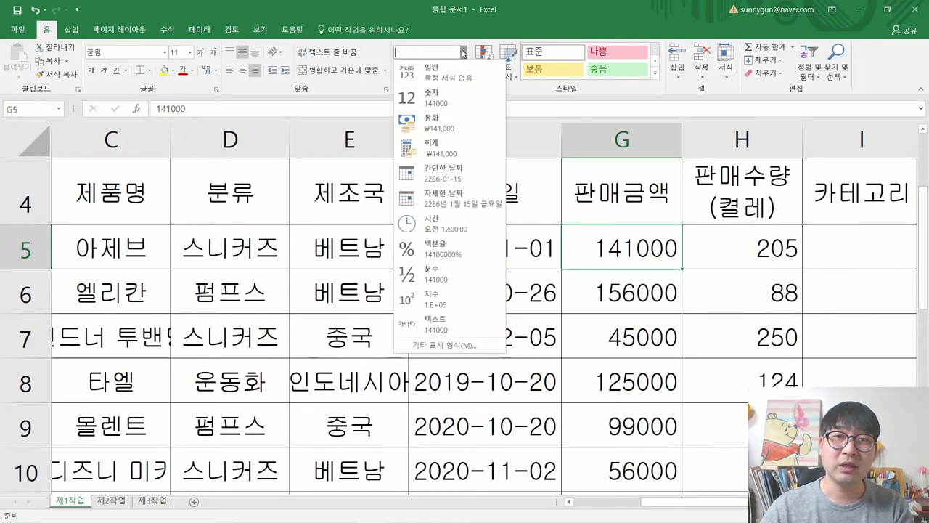
{"action": "left_click", "coordinate": [442, 148]}
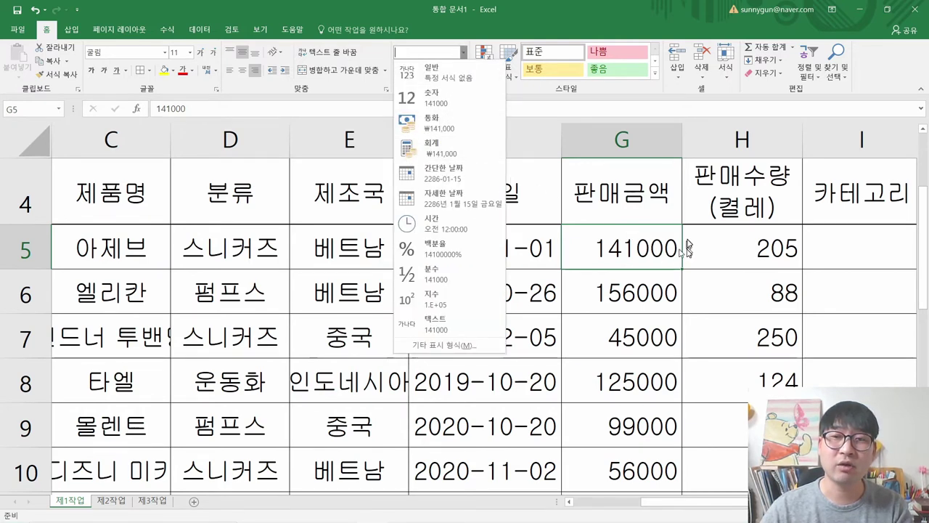
{"action": "left_click", "coordinate": [778, 312]}
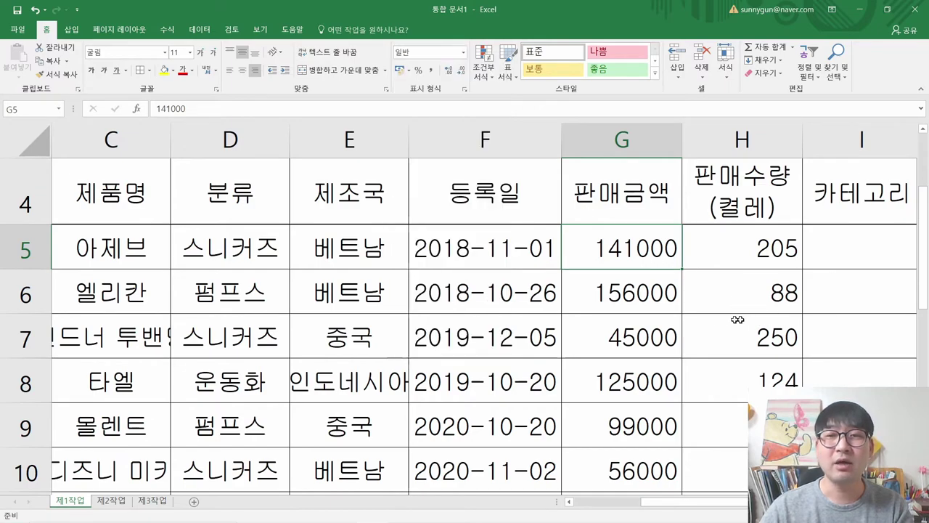
{"action": "scroll", "coordinate": [664, 316], "scroll_direction": "down", "scroll_amount": 1, "text": "ctrl"}
{"action": "scroll", "coordinate": [665, 315], "scroll_direction": "down", "scroll_amount": 3, "text": "ctrl"}
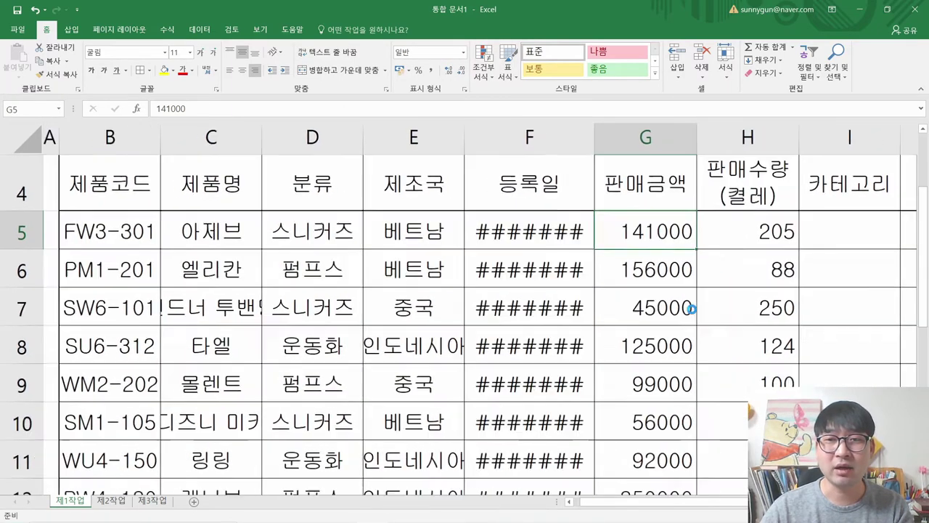
Apply the comma style to the 판매금액 and 판매수량(켤레) values in G5:H12, keeping them right-aligned.
{"action": "scroll", "coordinate": [682, 305], "scroll_direction": "down", "scroll_amount": 2, "text": "ctrl"}
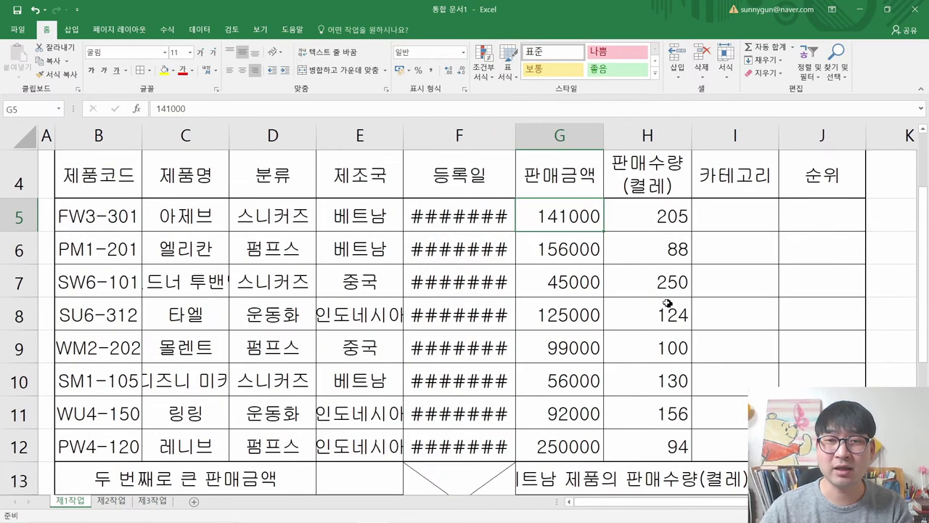
{"action": "scroll", "coordinate": [657, 300], "scroll_direction": "down", "scroll_amount": 1, "text": "ctrl"}
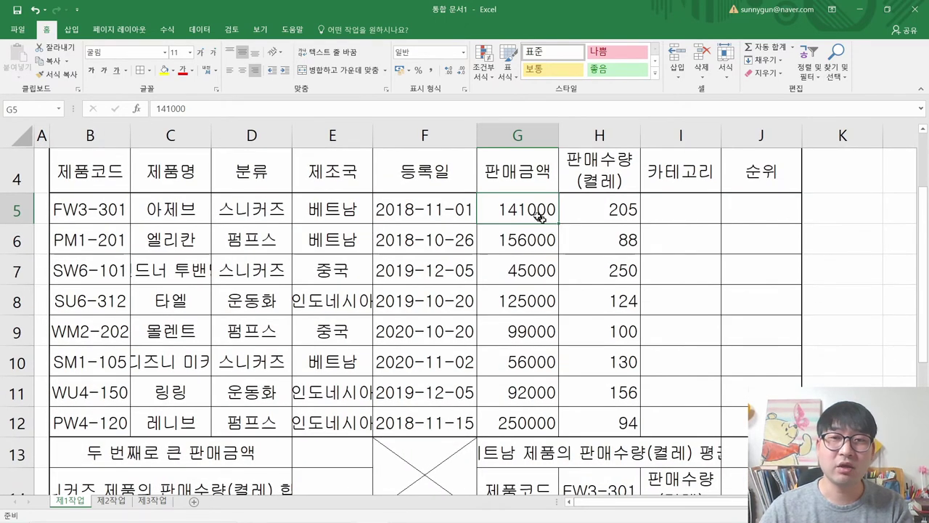
{"action": "left_click_drag", "start_coordinate": [518, 205], "coordinate": [603, 429]}
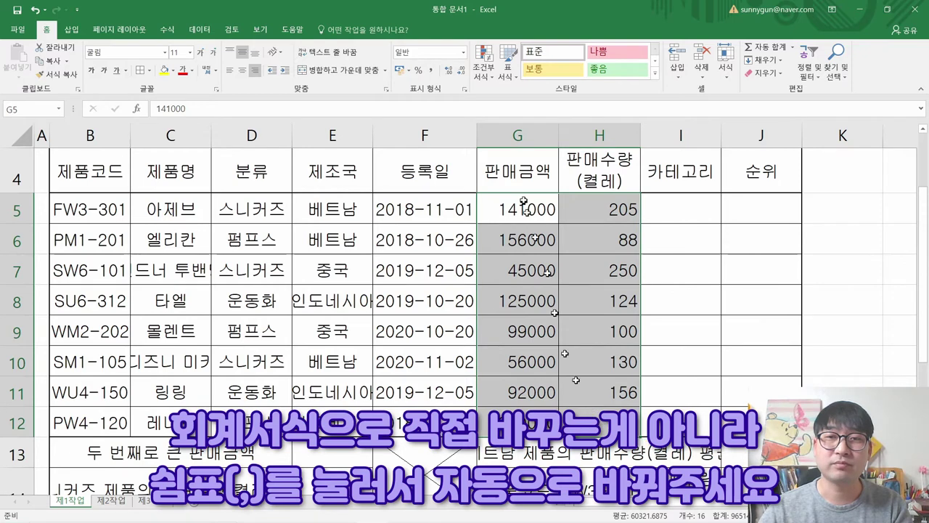
{"action": "left_click", "coordinate": [431, 71]}
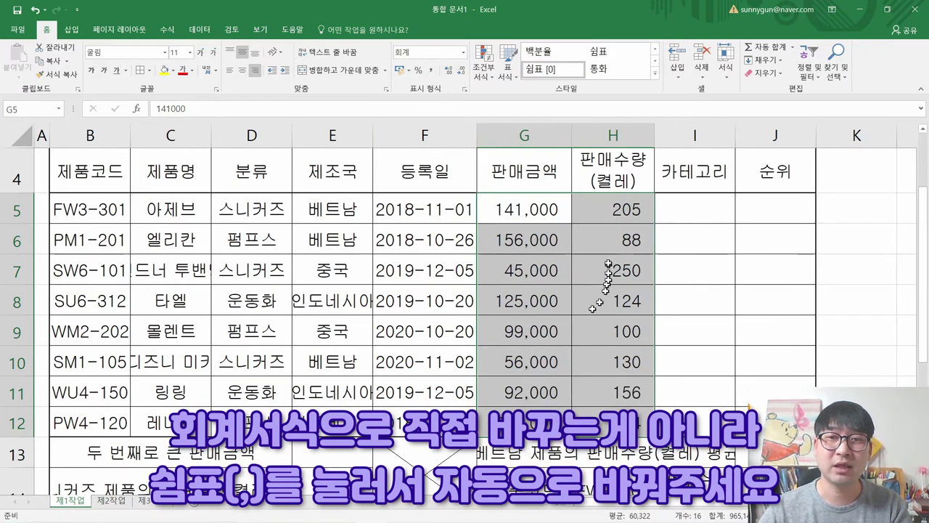
{"action": "left_click", "coordinate": [566, 209]}
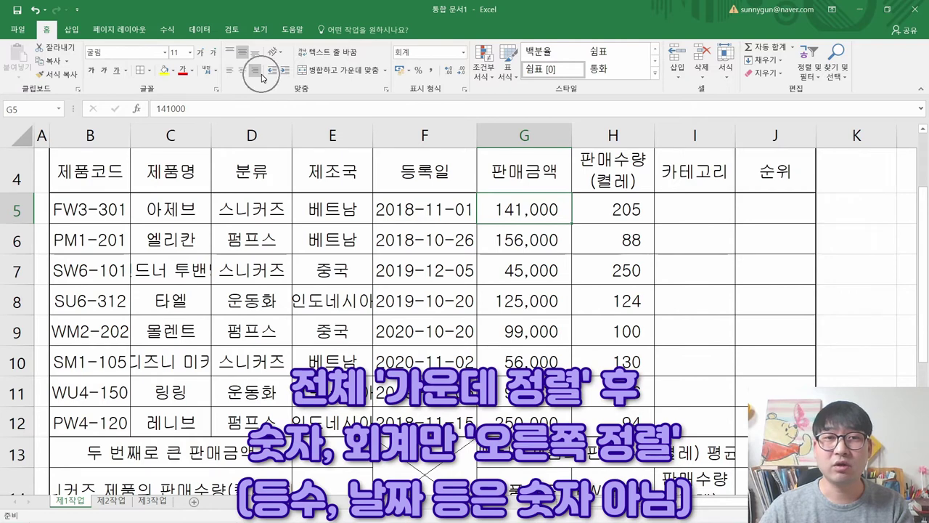
{"action": "left_click", "coordinate": [260, 73]}
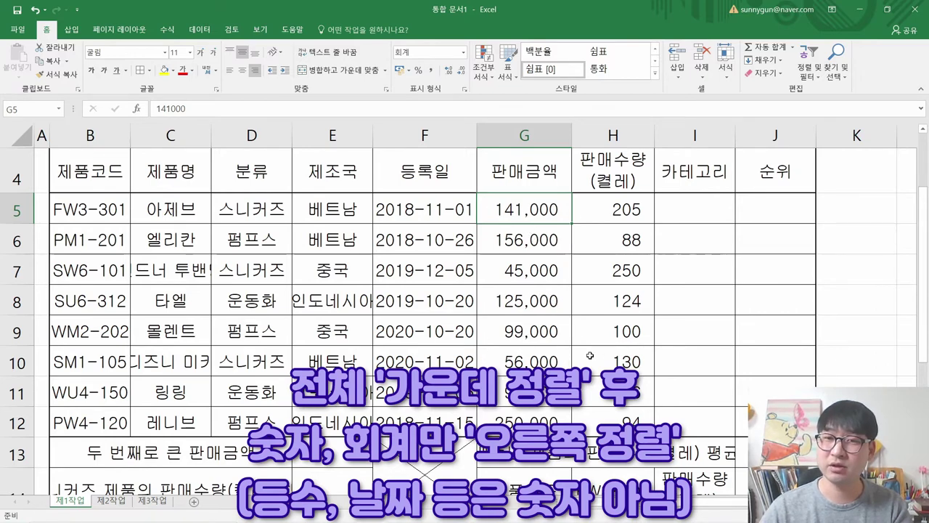
Switch to the exam PDF and examine which function result cells, (1) to (6), need a numeric or accounting format.
{"action": "key", "text": "alt+Tab"}
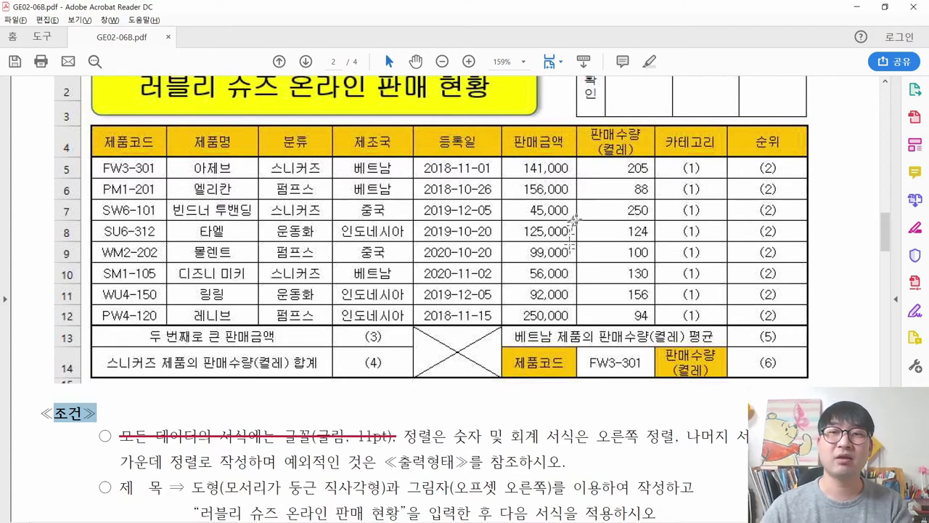
{"action": "left_click_drag", "start_coordinate": [676, 159], "coordinate": [780, 311]}
{"action": "left_click_drag", "start_coordinate": [355, 330], "coordinate": [386, 372]}
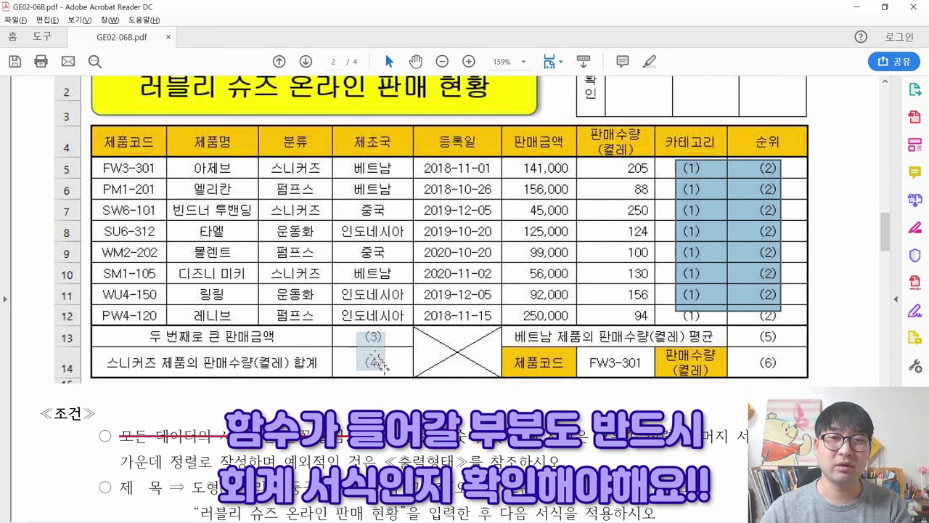
{"action": "left_click_drag", "start_coordinate": [740, 334], "coordinate": [782, 369]}
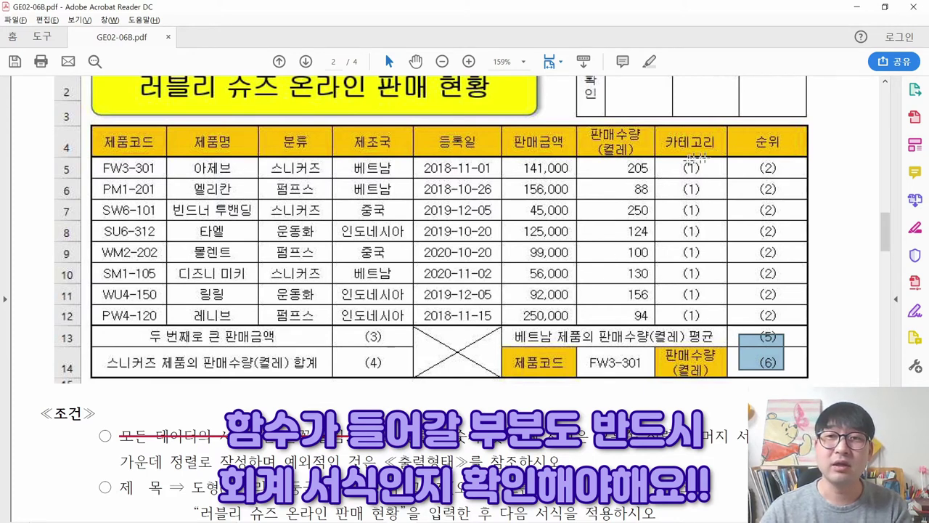
{"action": "left_click_drag", "start_coordinate": [676, 161], "coordinate": [707, 318]}
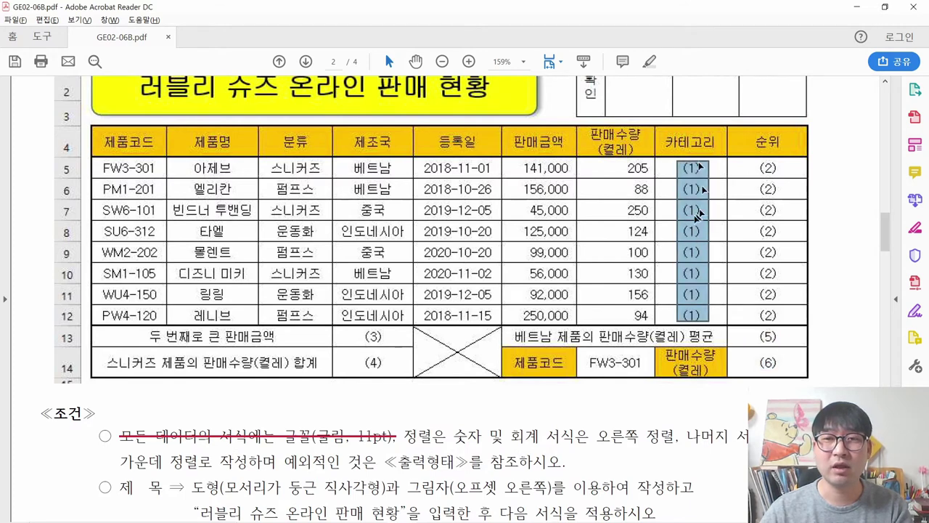
{"action": "left_click_drag", "start_coordinate": [746, 160], "coordinate": [791, 315]}
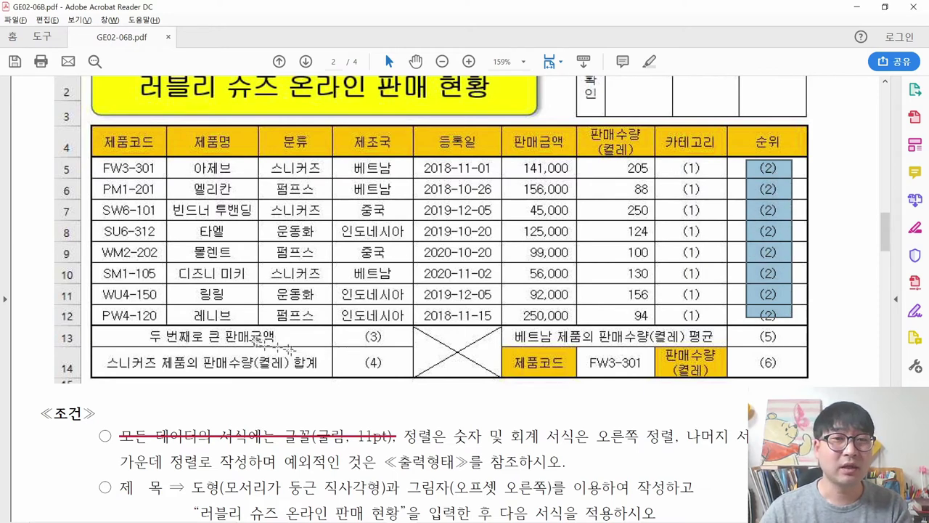
{"action": "left_click_drag", "start_coordinate": [356, 328], "coordinate": [406, 342]}
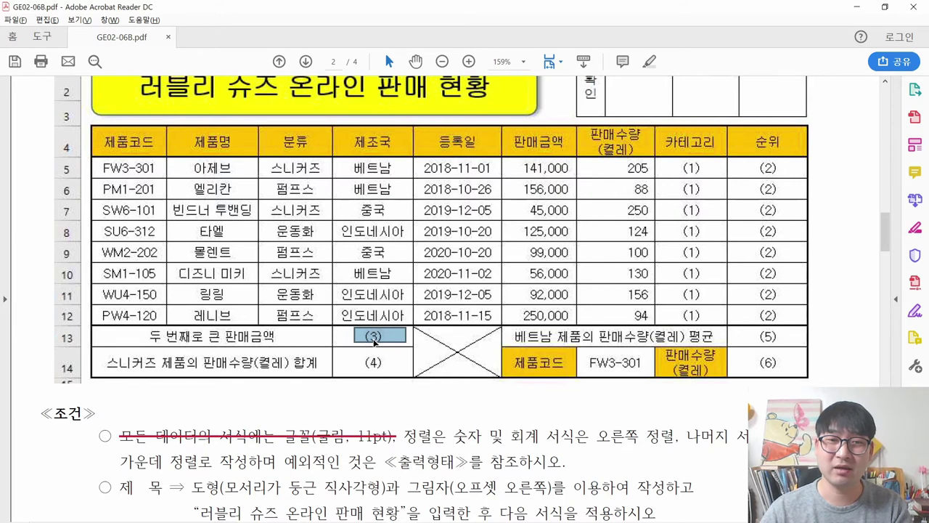
{"action": "left_click_drag", "start_coordinate": [220, 348], "coordinate": [315, 376]}
{"action": "left_click_drag", "start_coordinate": [598, 123], "coordinate": [642, 238]}
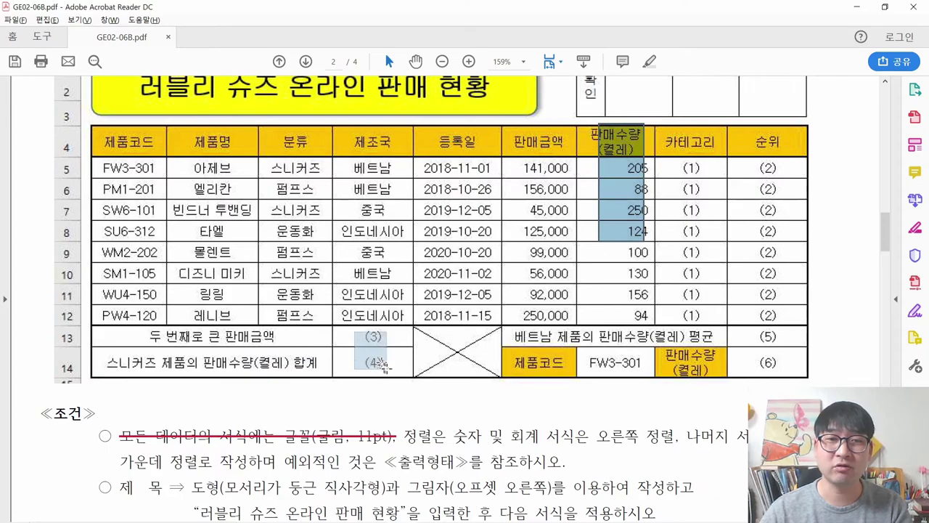
{"action": "left_click_drag", "start_coordinate": [354, 334], "coordinate": [395, 373]}
Switch back to Excel, then right-align the empty result cells E13:E14 and give them the comma style.
{"action": "key", "text": "alt+Tab"}
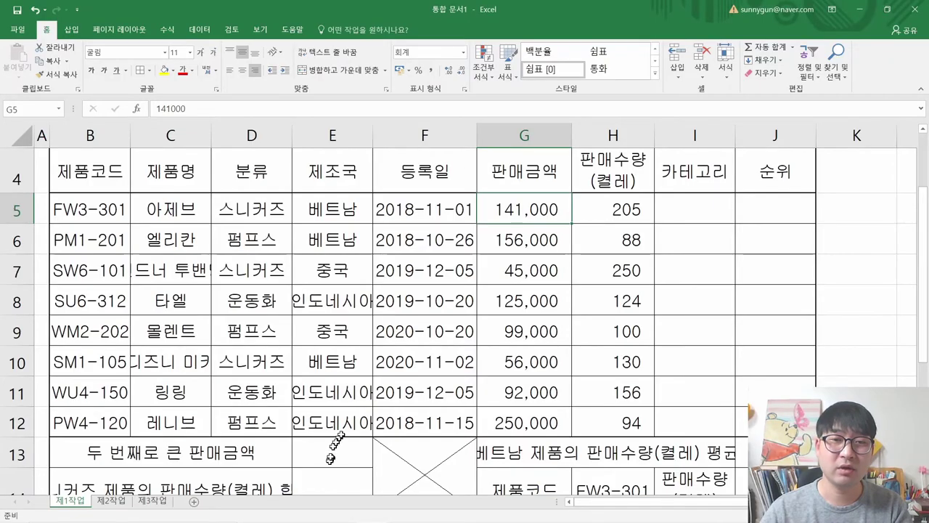
{"action": "scroll", "coordinate": [348, 407], "scroll_direction": "down", "scroll_amount": 3}
{"action": "left_click", "coordinate": [347, 173]}
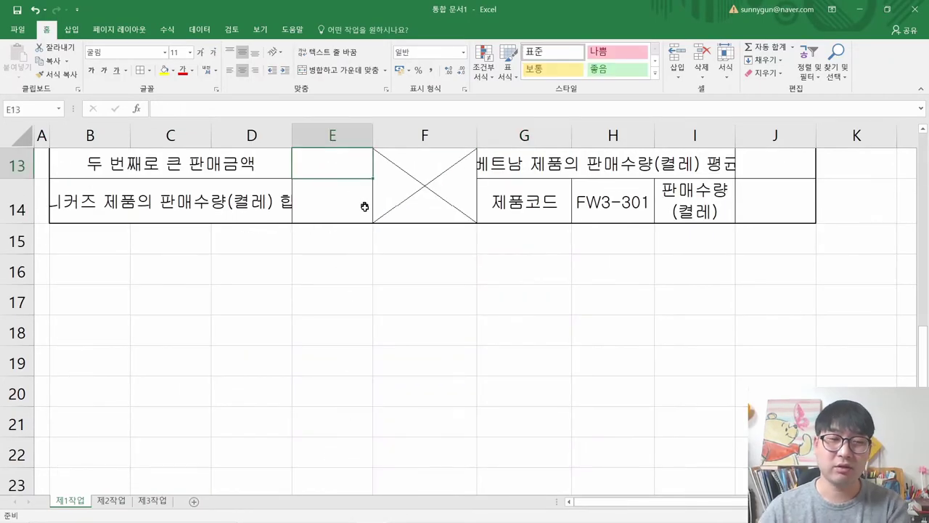
{"action": "scroll", "coordinate": [359, 211], "scroll_direction": "down", "scroll_amount": 3}
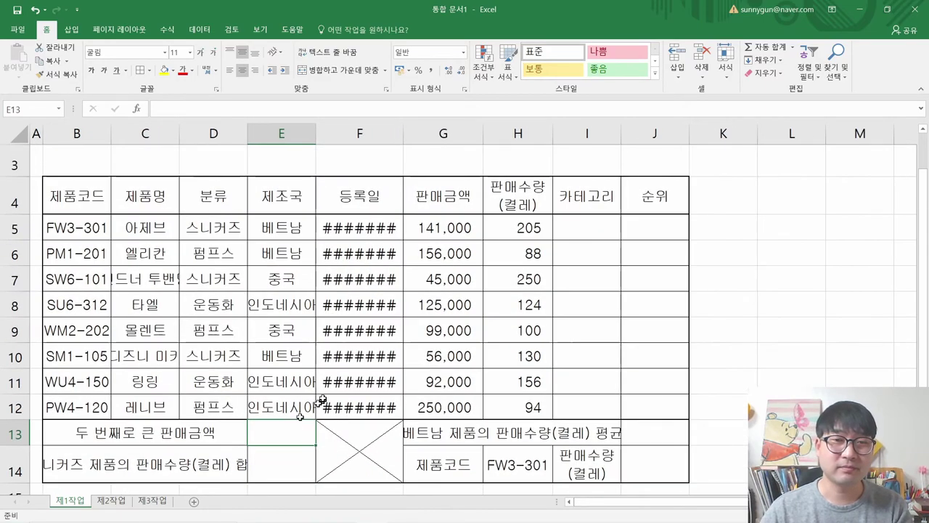
{"action": "scroll", "coordinate": [317, 403], "scroll_direction": "down", "scroll_amount": 3}
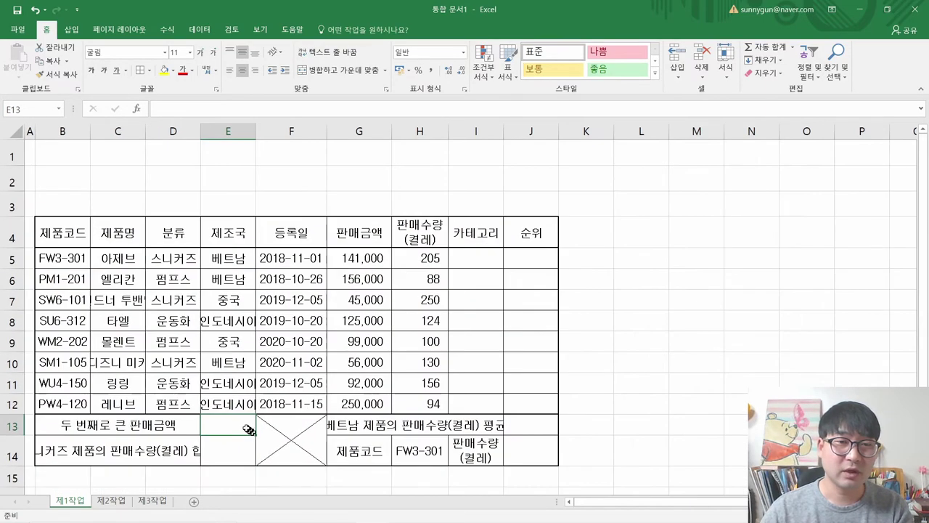
{"action": "left_click_drag", "start_coordinate": [239, 426], "coordinate": [241, 445]}
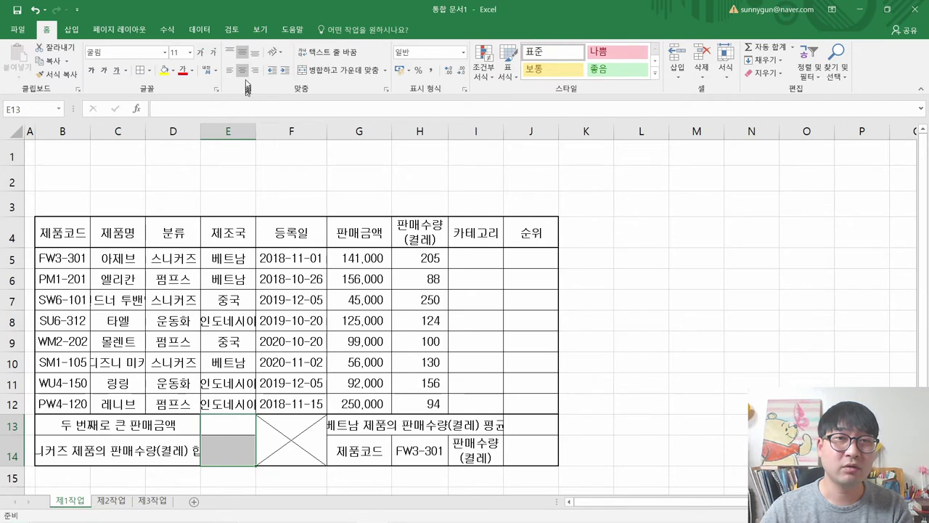
{"action": "left_click", "coordinate": [254, 71]}
{"action": "left_click", "coordinate": [432, 71]}
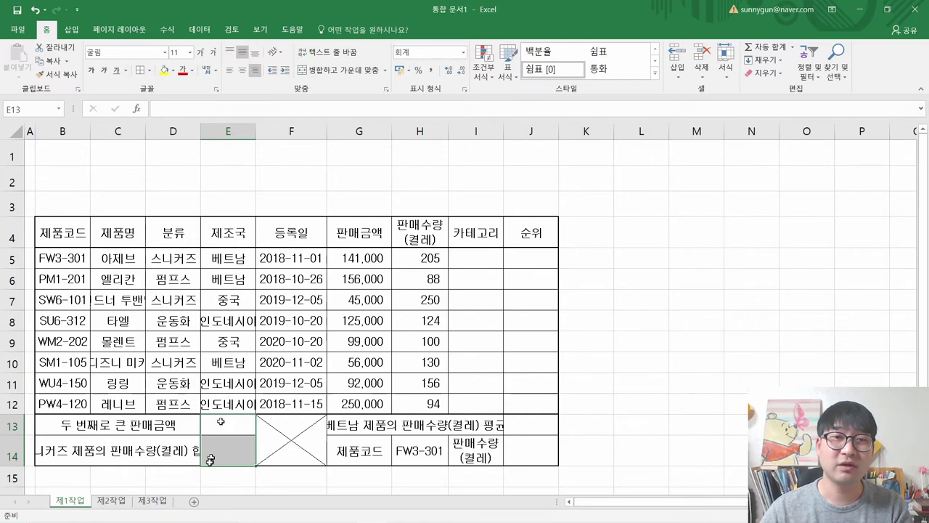
{"action": "left_click", "coordinate": [238, 426]}
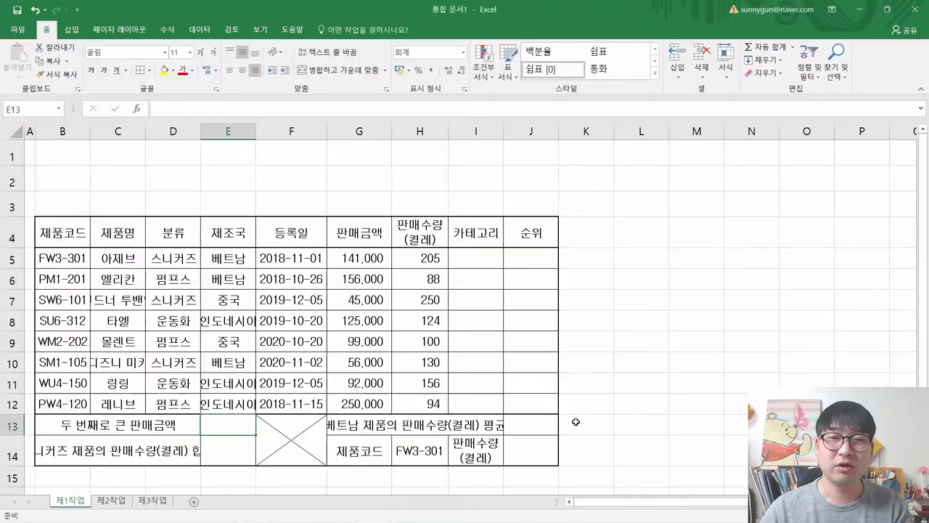
Apply the comma style to the empty result cells J13 and J14.
{"action": "left_click", "coordinate": [494, 427]}
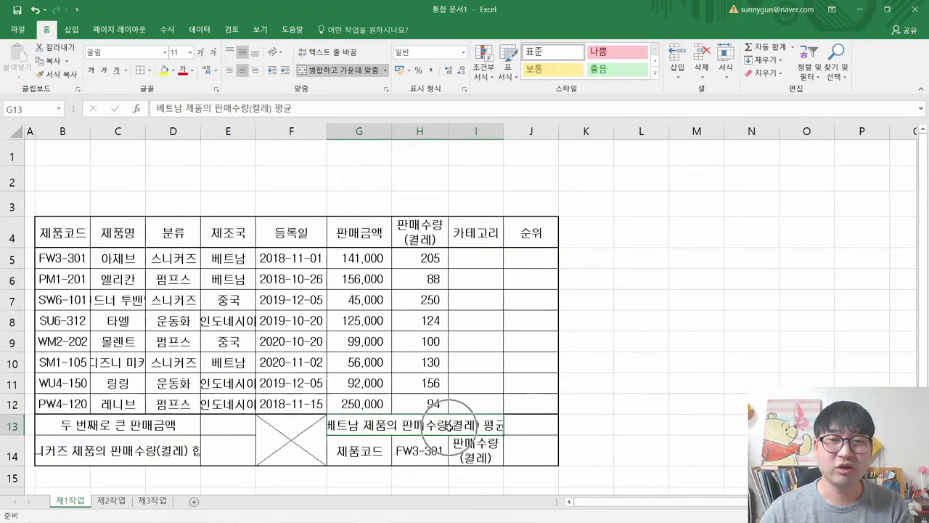
{"action": "left_click", "coordinate": [519, 429]}
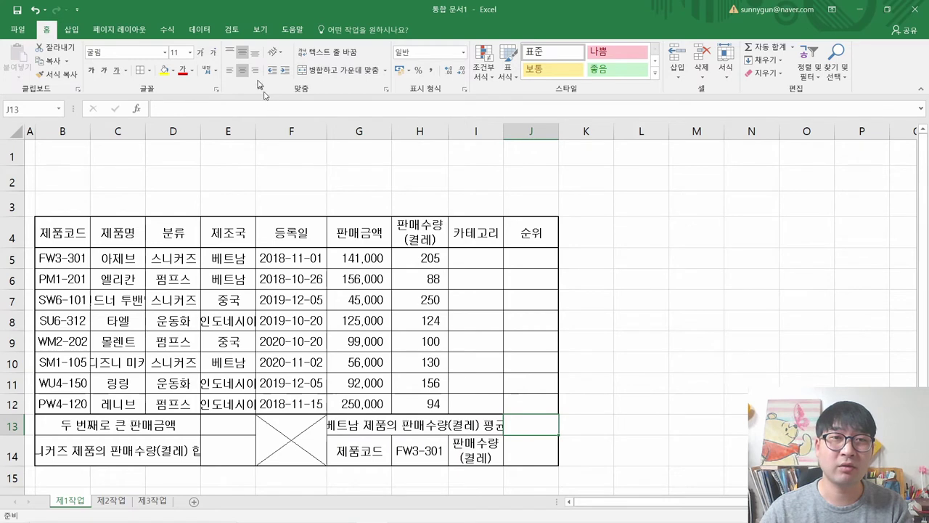
{"action": "left_click", "coordinate": [431, 70]}
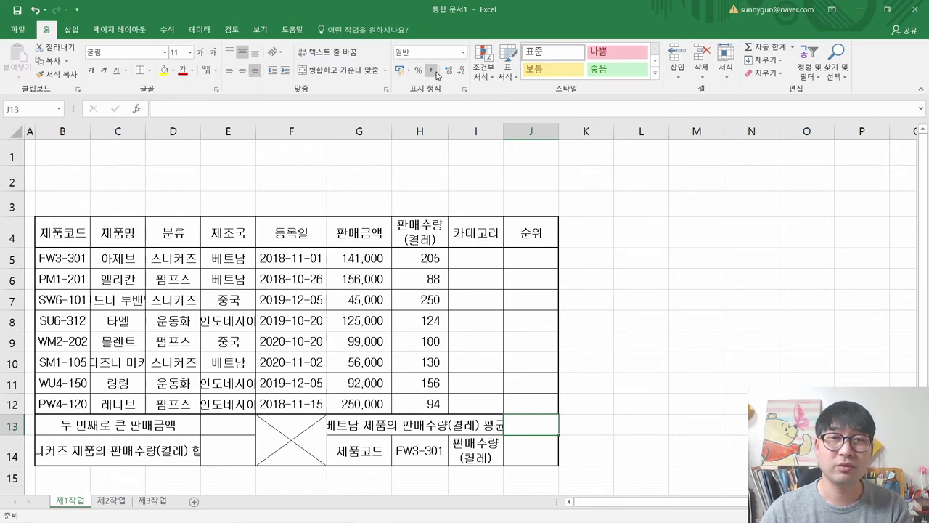
{"action": "left_click", "coordinate": [521, 454]}
{"action": "key", "text": "ctrl"}
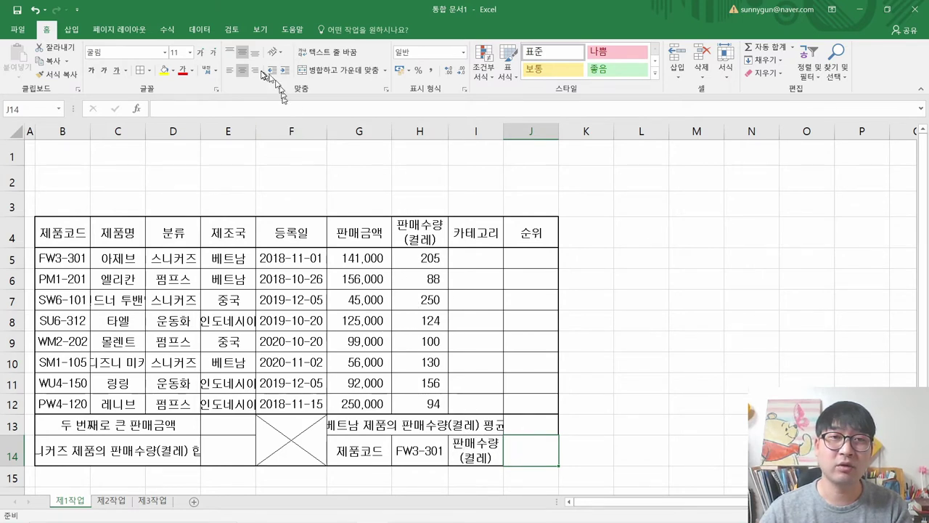
{"action": "left_click", "coordinate": [432, 69]}
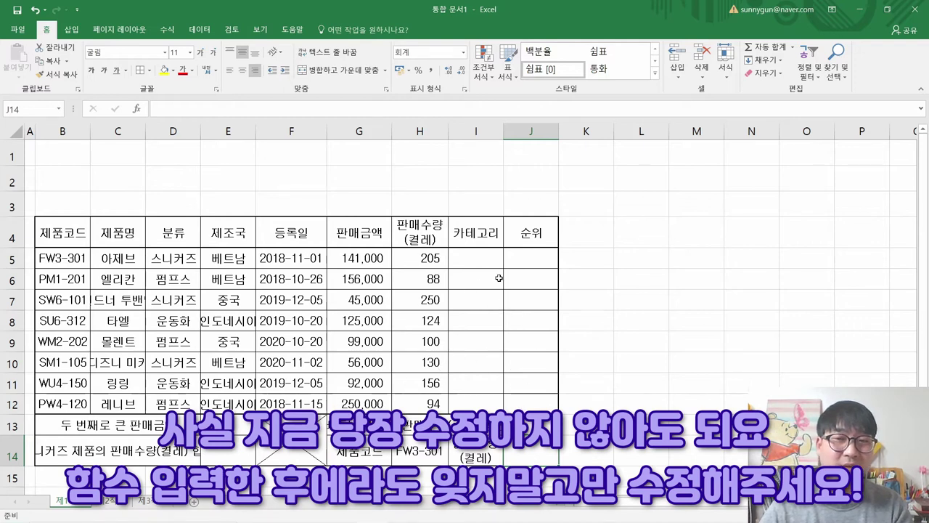
Switch to the exam PDF and strike through the completed alignment condition, from "정렬은 숫자 및 회계 서식은" to "작성하며".
{"action": "left_click_drag", "start_coordinate": [475, 257], "coordinate": [513, 407]}
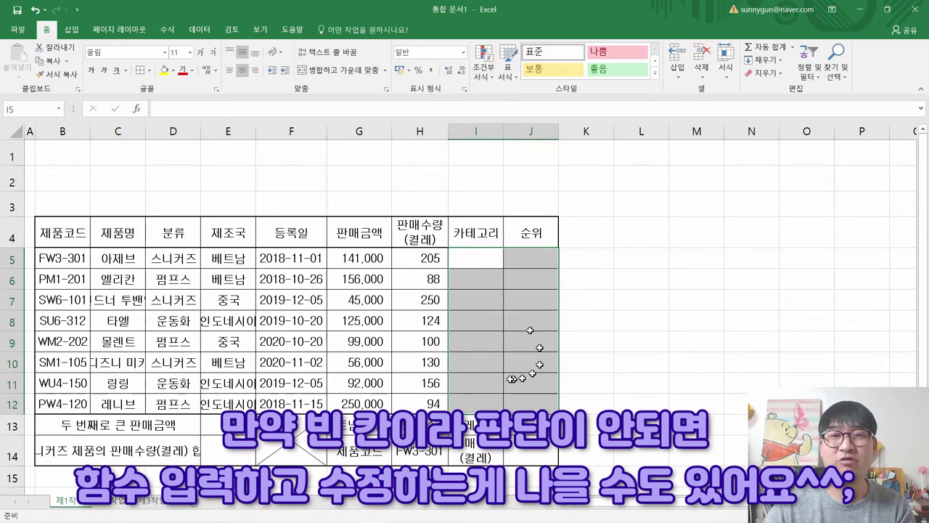
{"action": "left_click", "coordinate": [477, 260]}
{"action": "key", "text": "alt+Tab"}
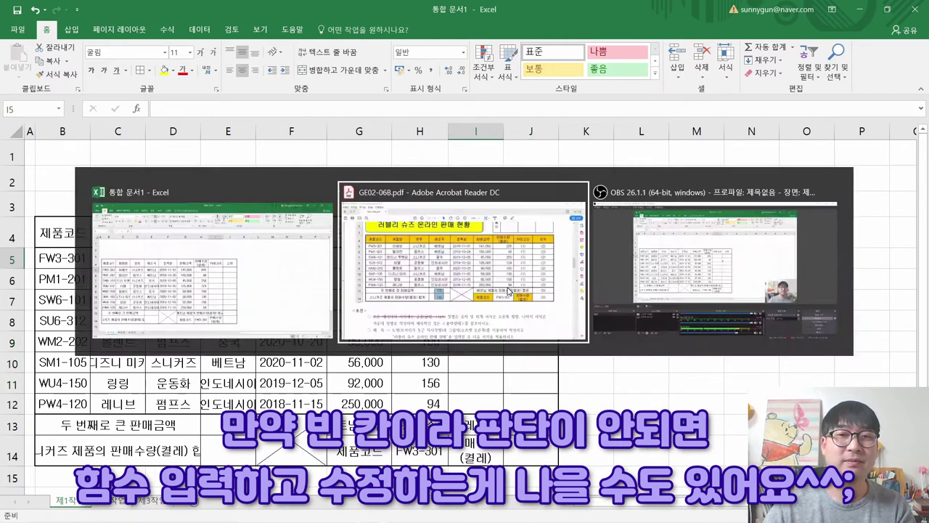
{"action": "left_click", "coordinate": [383, 347]}
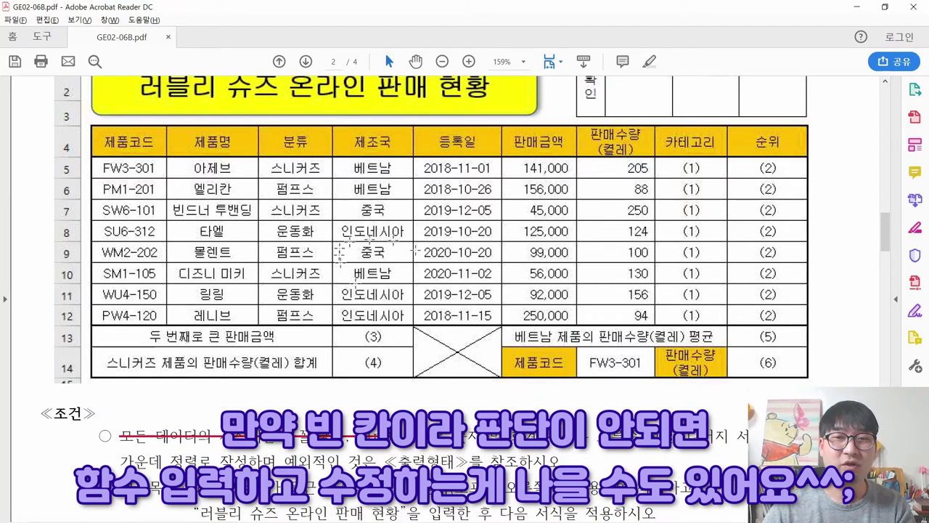
{"action": "scroll", "coordinate": [398, 366], "scroll_direction": "down", "scroll_amount": 1}
{"action": "left_click_drag", "start_coordinate": [404, 390], "coordinate": [284, 415]}
{"action": "left_click", "coordinate": [450, 396]}
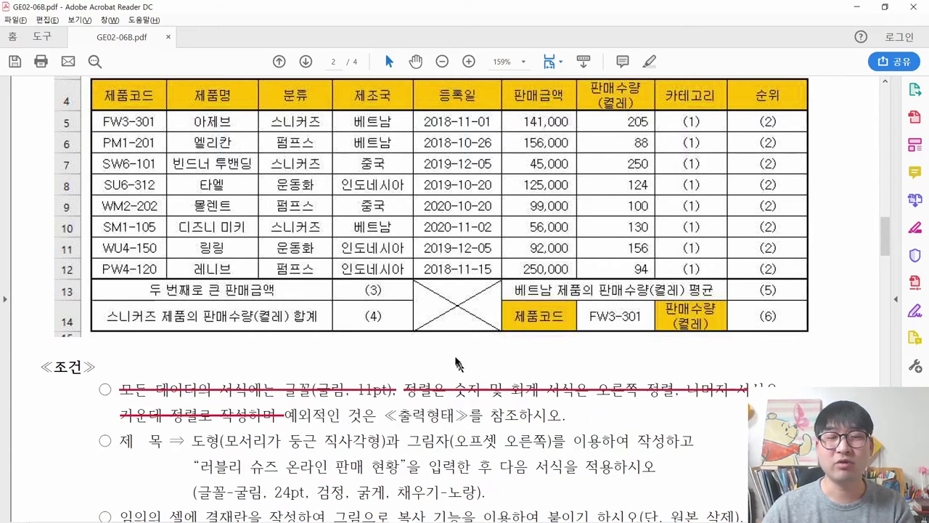
Read the PDF's 제목 condition about the rounded rectangle and shadow, and compare it with the sample's title shape above the table.
{"action": "scroll", "coordinate": [458, 365], "scroll_direction": "down", "scroll_amount": 1}
{"action": "scroll", "coordinate": [517, 325], "scroll_direction": "down", "scroll_amount": 1}
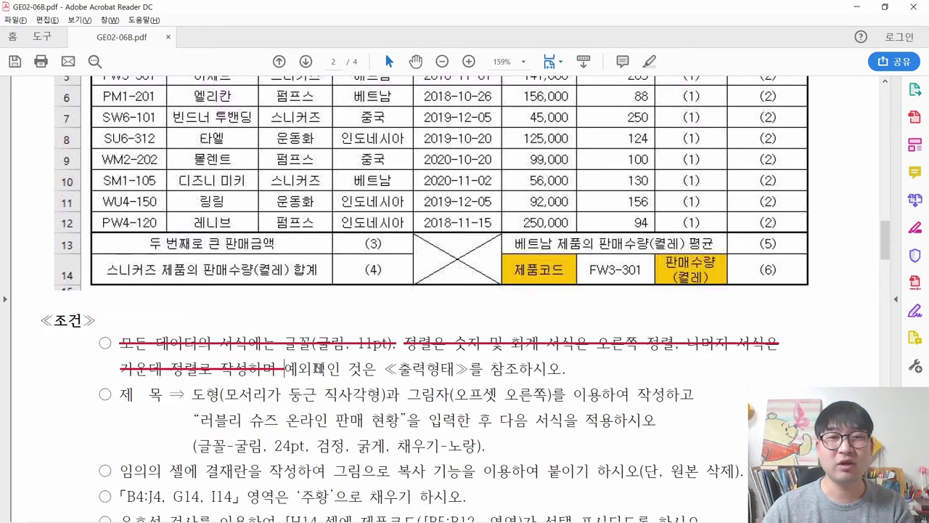
{"action": "scroll", "coordinate": [320, 367], "scroll_direction": "down", "scroll_amount": 2}
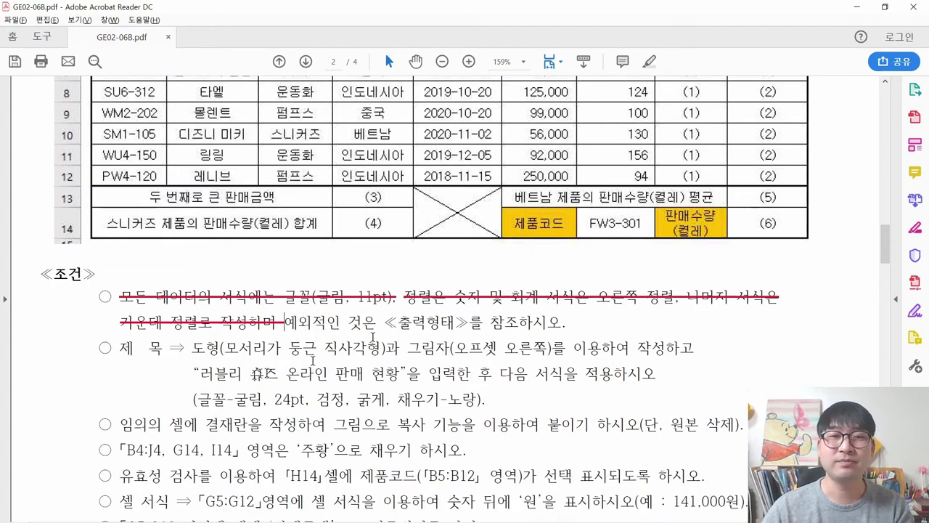
{"action": "left_click_drag", "start_coordinate": [197, 349], "coordinate": [390, 351]}
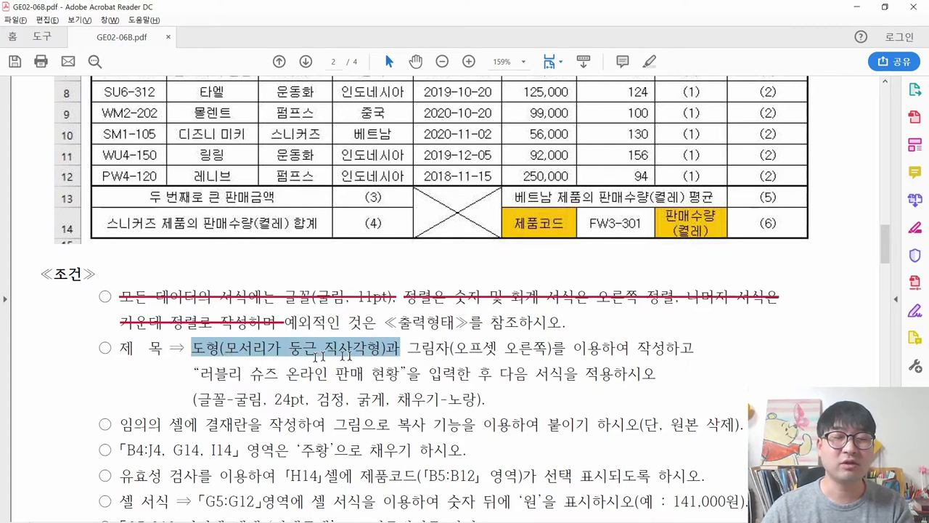
{"action": "scroll", "coordinate": [349, 355], "scroll_direction": "up", "scroll_amount": 6}
{"action": "left_click_drag", "start_coordinate": [87, 173], "coordinate": [555, 239]}
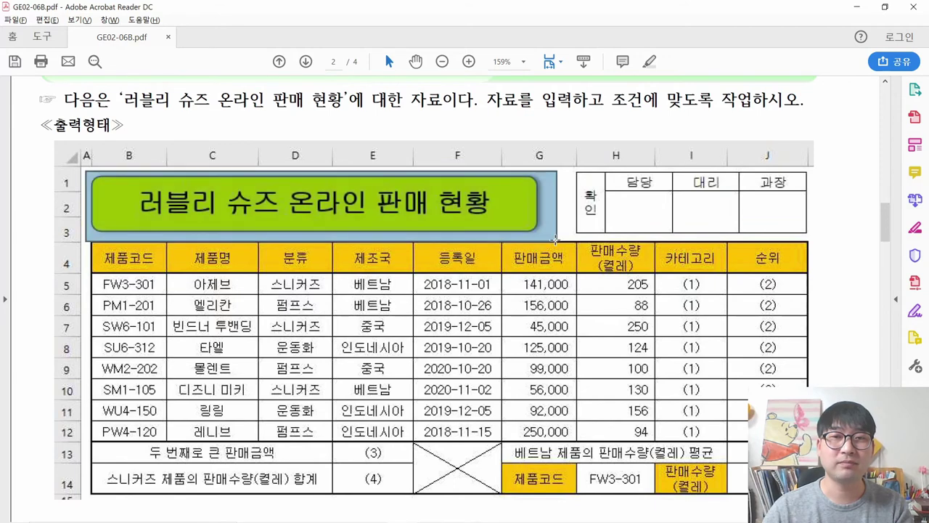
{"action": "left_click", "coordinate": [441, 215]}
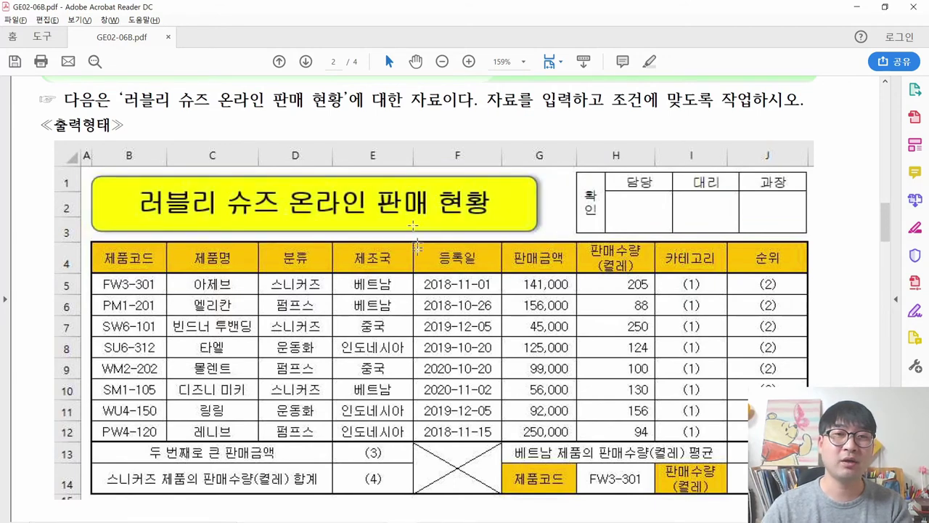
{"action": "scroll", "coordinate": [317, 210], "scroll_direction": "down", "scroll_amount": 3}
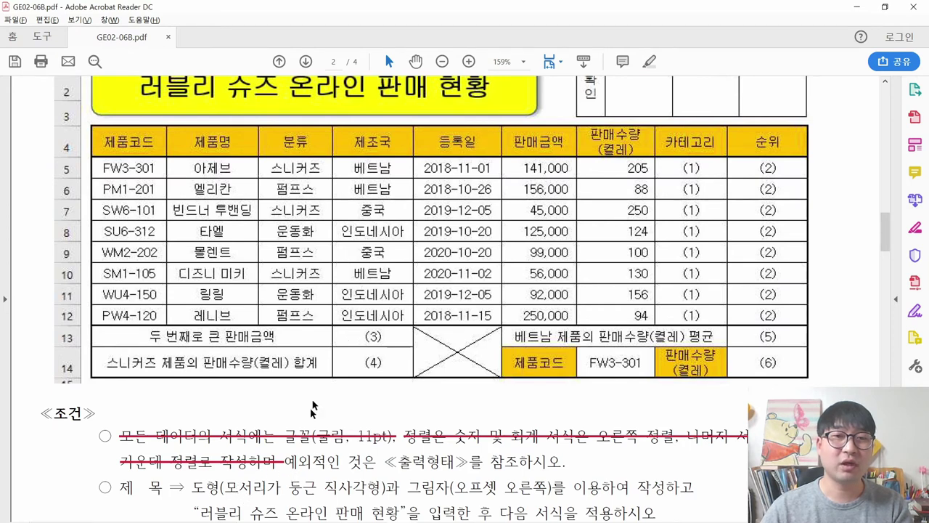
Highlight "모서리가 둥근 직사각형" in the PDF, then in Excel draw that rounded rectangle about 12.1 × 2.4 cm over rows 1–3, starting in column B.
{"action": "left_click_drag", "start_coordinate": [223, 487], "coordinate": [394, 483]}
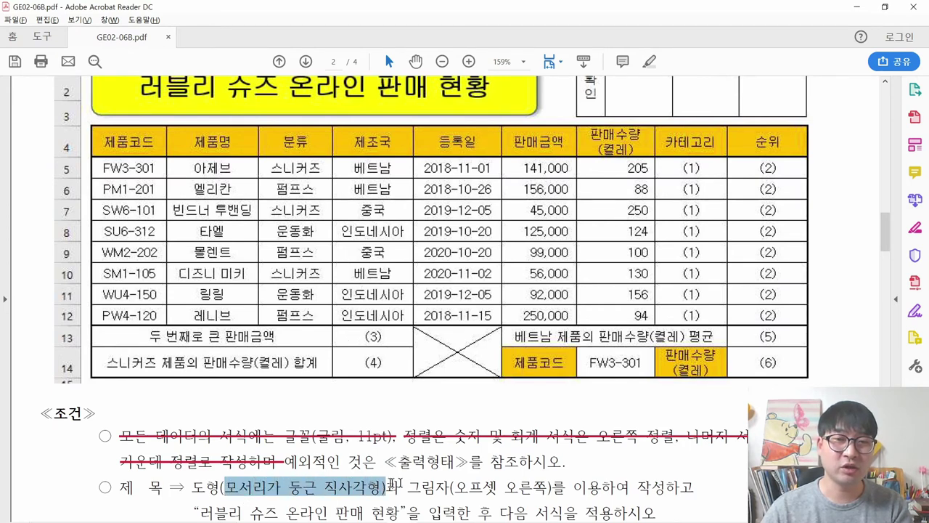
{"action": "key", "text": "alt+Tab"}
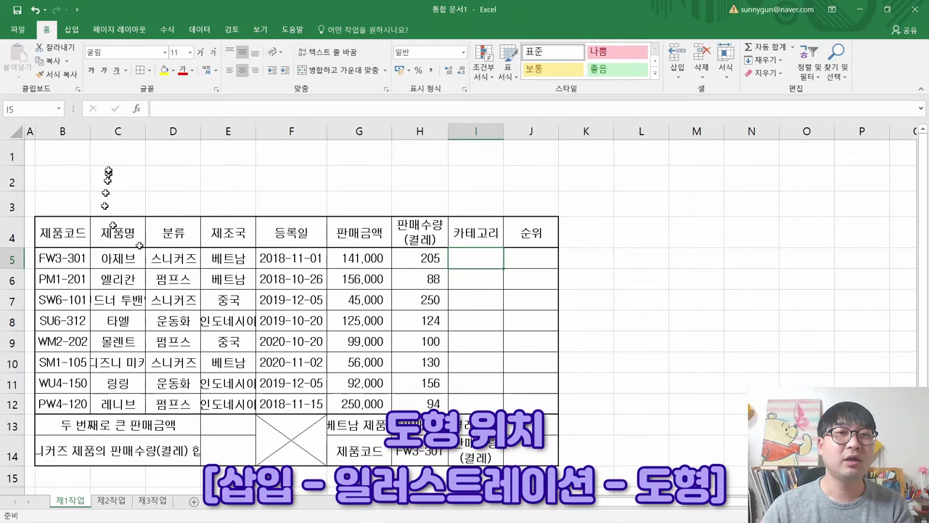
{"action": "left_click", "coordinate": [73, 30]}
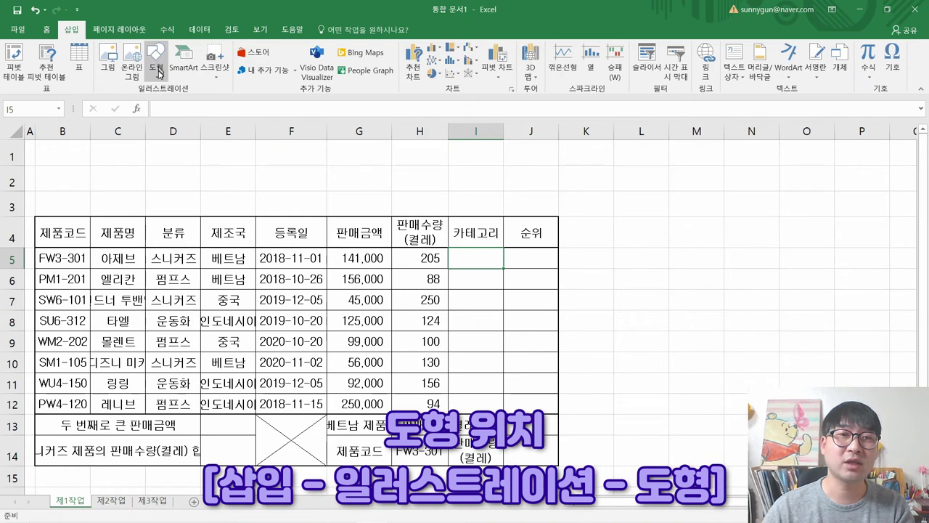
{"action": "left_click", "coordinate": [158, 73]}
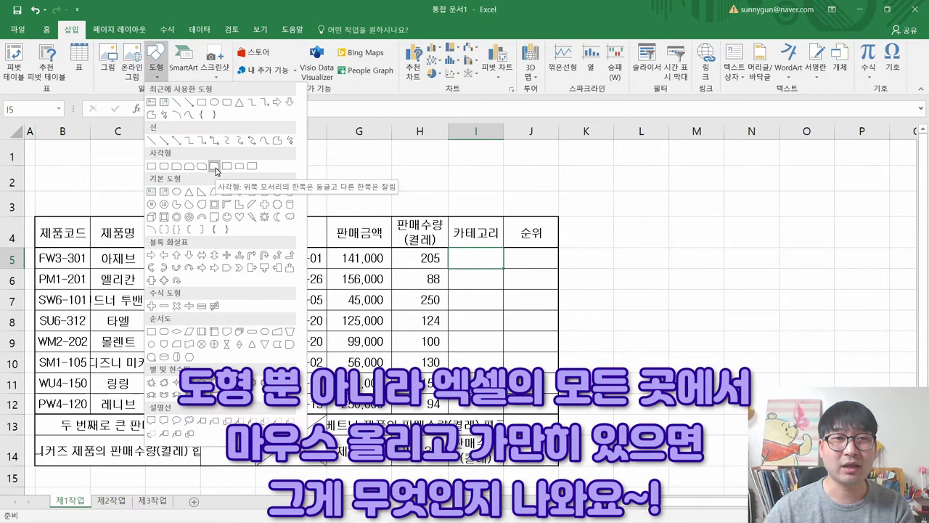
{"action": "left_click", "coordinate": [166, 171]}
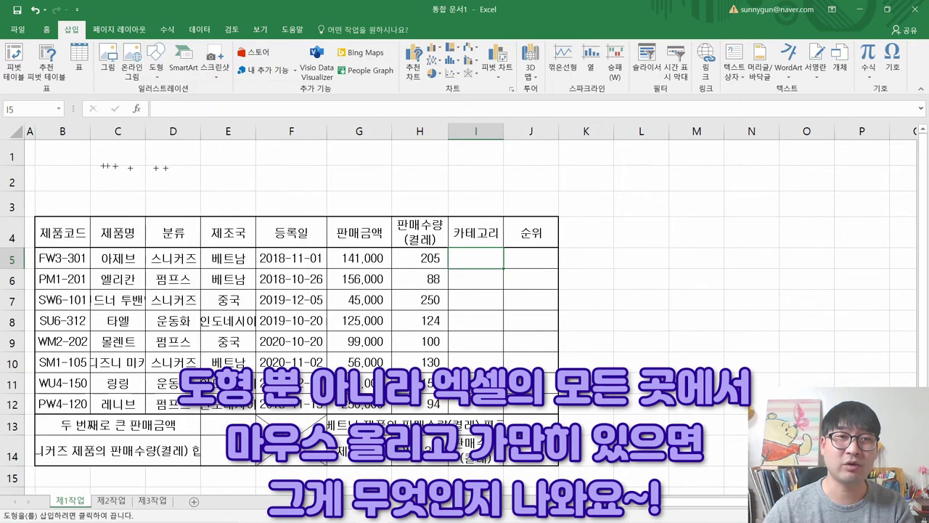
{"action": "left_click_drag", "start_coordinate": [54, 149], "coordinate": [418, 232]}
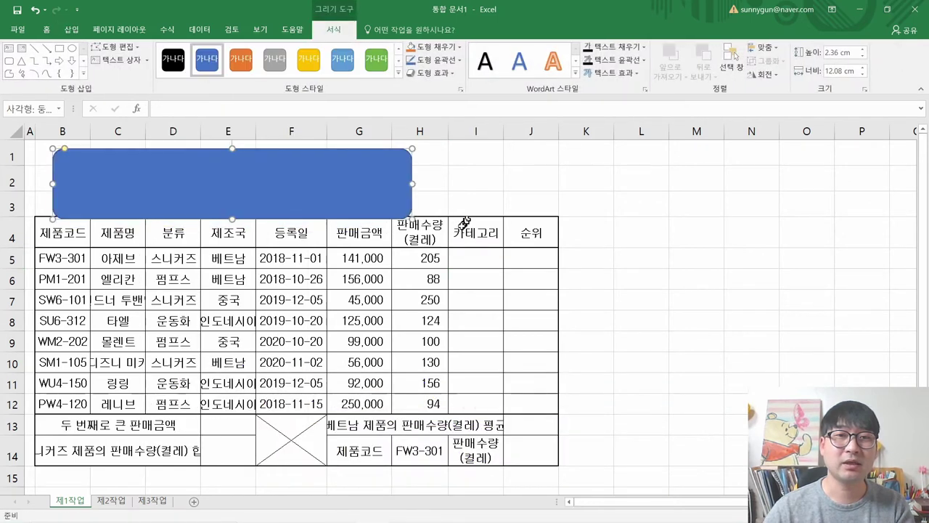
Check the title sample and highlight "그림자(오프셋 오른쪽)" in the PDF, then switch to Excel and open the shadow presets for the title rectangle.
{"action": "key", "text": "alt+Tab"}
{"action": "scroll", "coordinate": [450, 291], "scroll_direction": "up", "scroll_amount": 2}
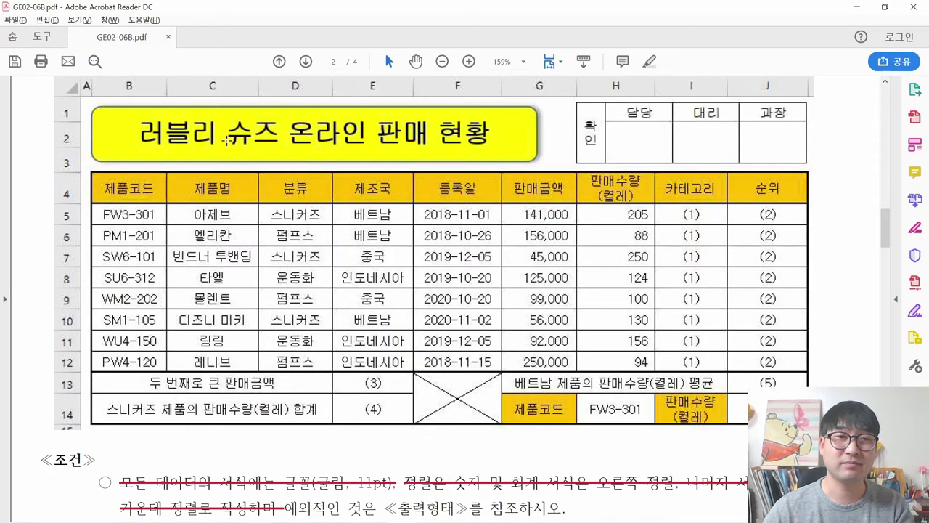
{"action": "scroll", "coordinate": [450, 290], "scroll_direction": "down", "scroll_amount": 3}
{"action": "scroll", "coordinate": [363, 301], "scroll_direction": "down", "scroll_amount": 3}
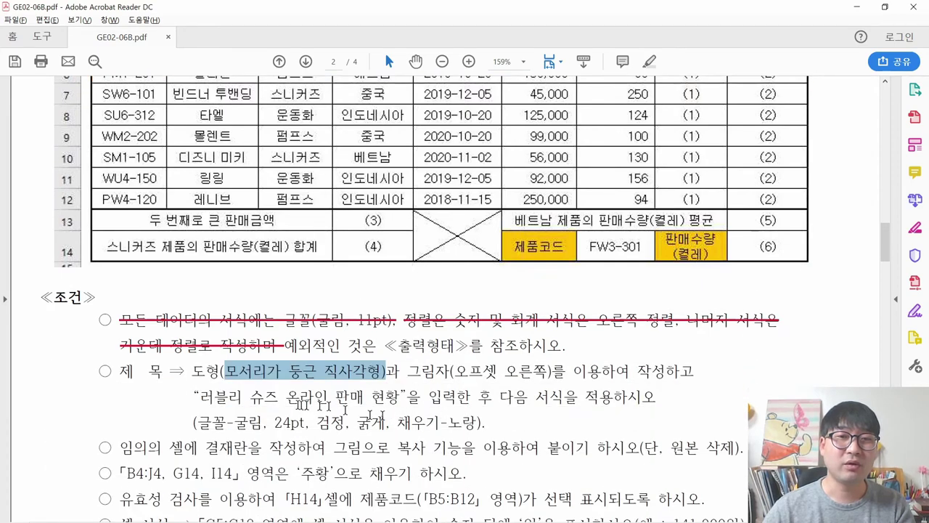
{"action": "left_click_drag", "start_coordinate": [408, 372], "coordinate": [552, 371]}
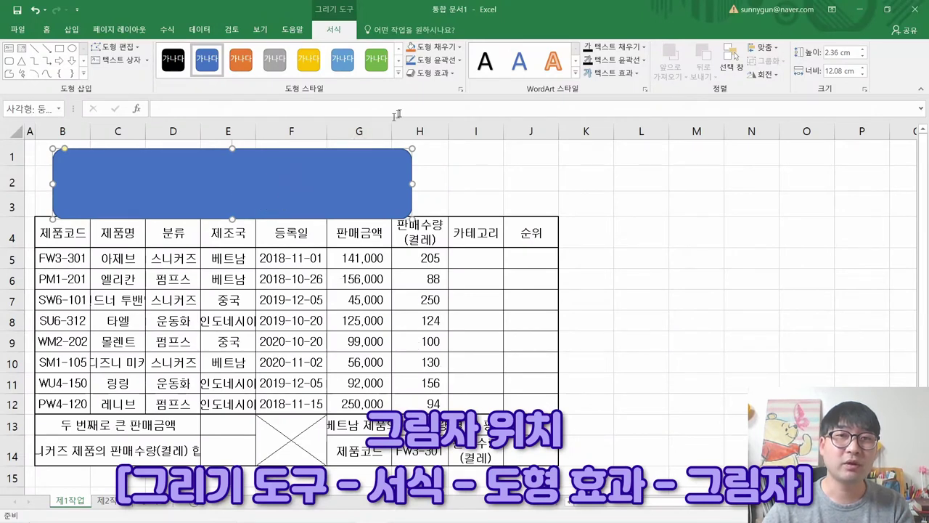
{"action": "left_click", "coordinate": [431, 74]}
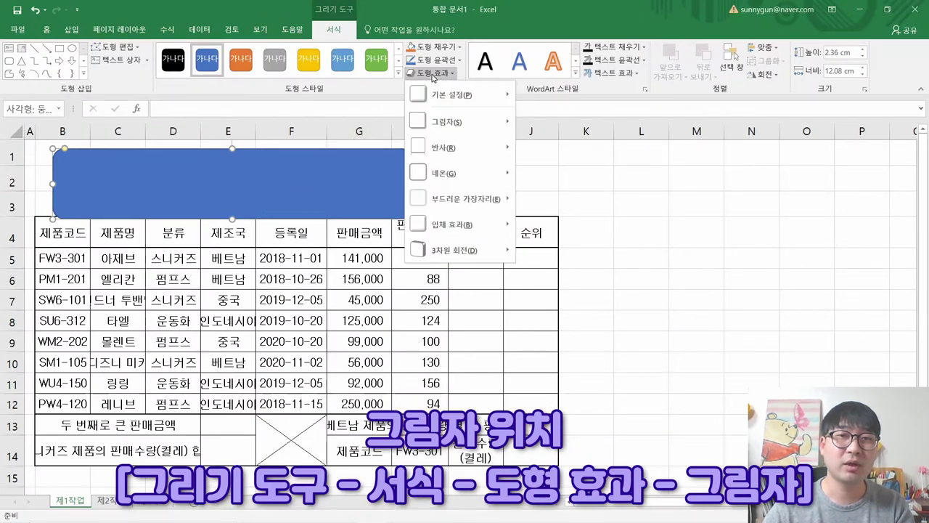
{"action": "mouse_move", "coordinate": [439, 125]}
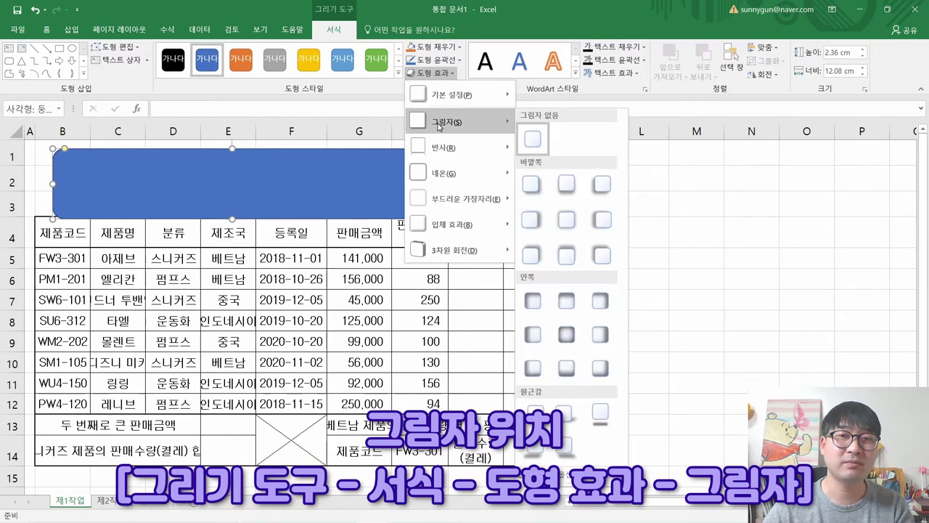
Apply the outer Offset Right shadow to the rounded rectangle and compare it with the title sample in the exam PDF.
{"action": "left_click", "coordinate": [531, 221]}
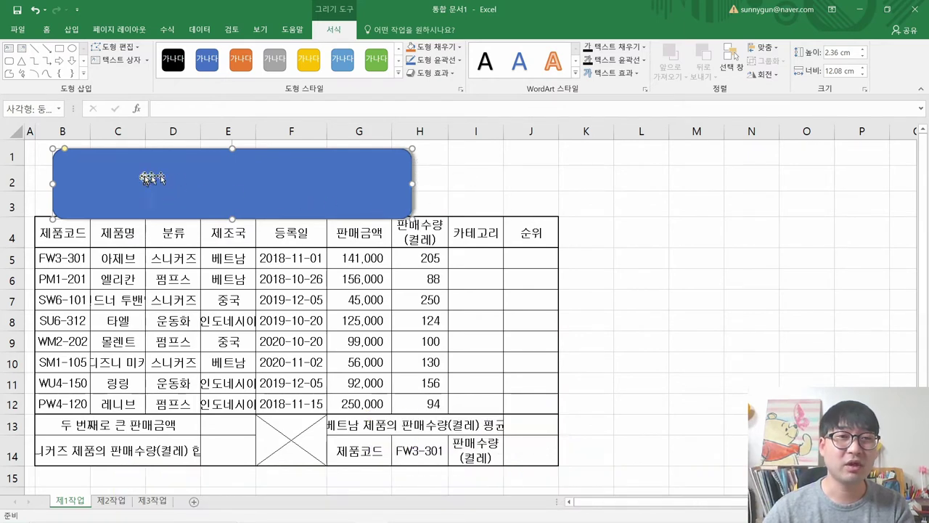
{"action": "key", "text": "alt+Tab"}
{"action": "scroll", "coordinate": [232, 239], "scroll_direction": "up", "scroll_amount": 4}
{"action": "scroll", "coordinate": [305, 231], "scroll_direction": "up", "scroll_amount": 3}
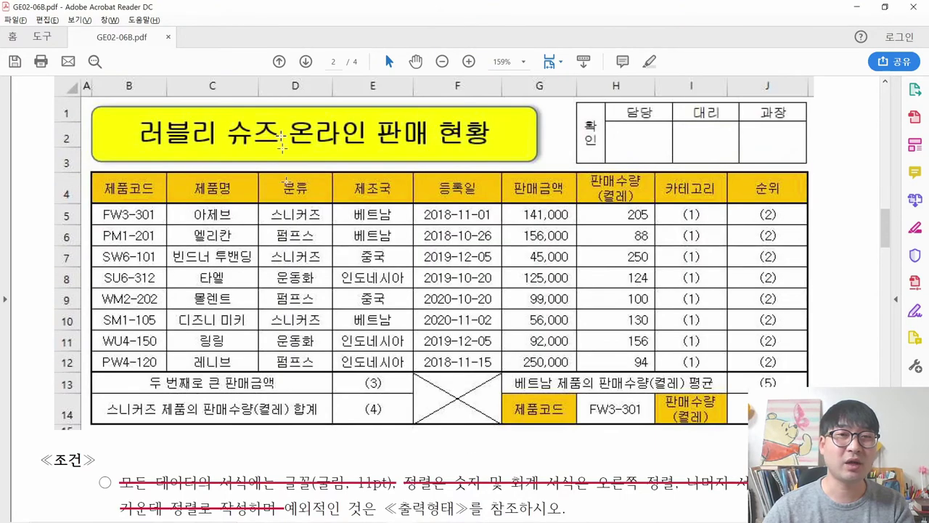
{"action": "key", "text": "alt+Tab"}
Reposition the rounded rectangle over the table's upper part and enlarge it to about 5.55 cm high and 14.96 cm wide.
{"action": "left_click_drag", "start_coordinate": [229, 238], "coordinate": [234, 212]}
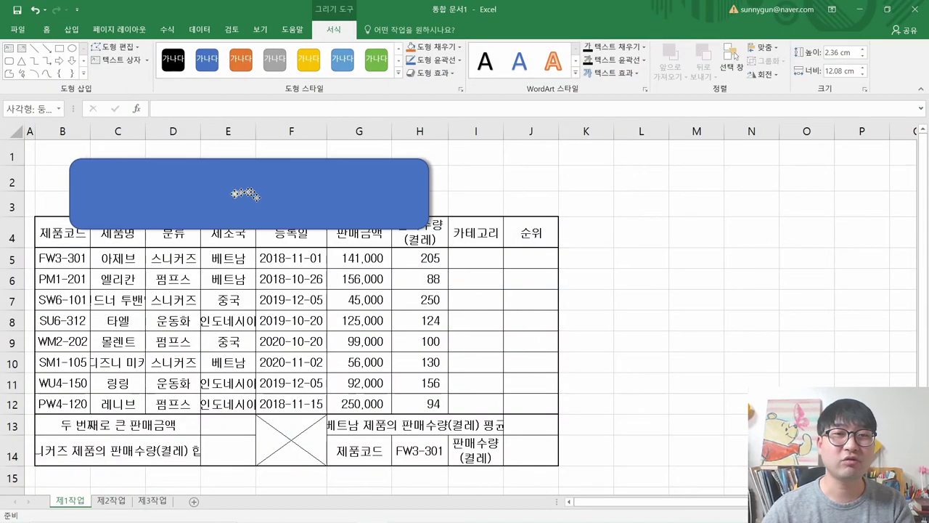
{"action": "left_click_drag", "start_coordinate": [424, 227], "coordinate": [512, 324]}
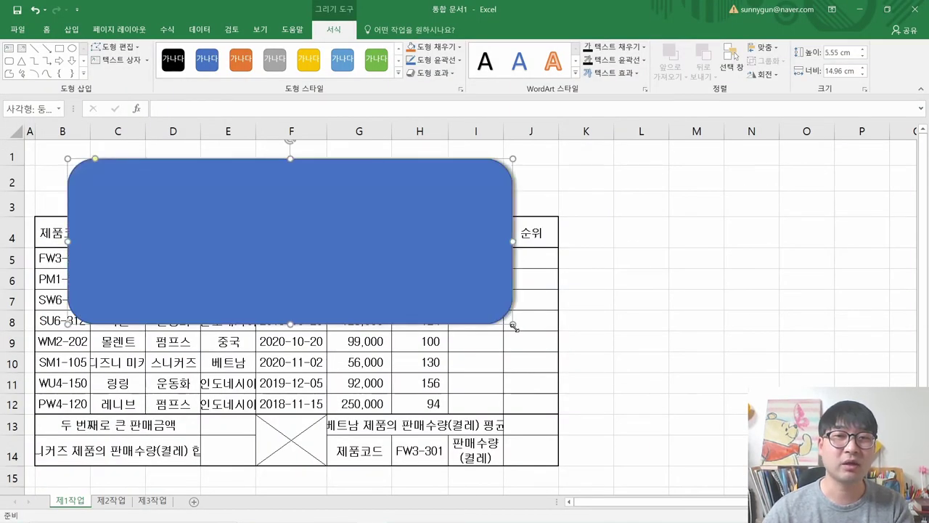
{"action": "mouse_move", "coordinate": [356, 260]}
{"action": "left_mouse_down"}
{"action": "mouse_move", "coordinate": [332, 264]}
{"action": "mouse_move", "coordinate": [339, 259]}
{"action": "left_mouse_up"}
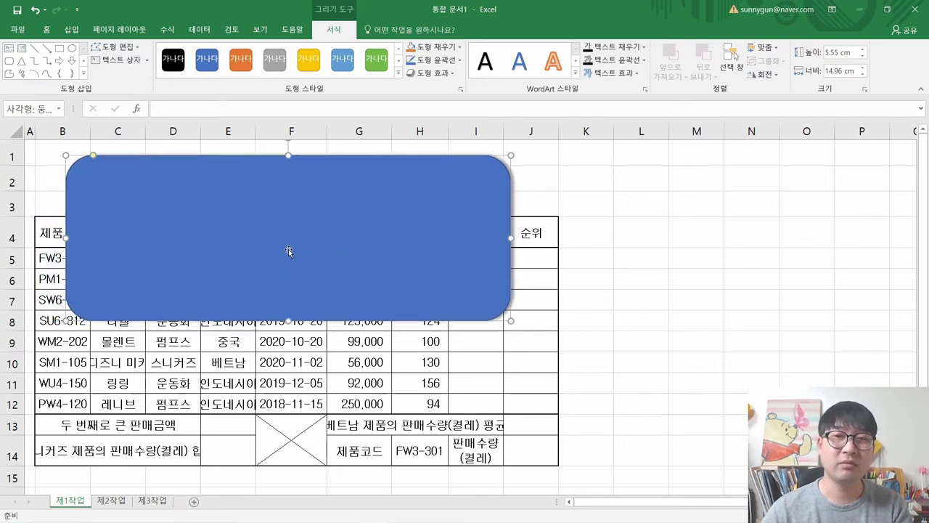
Switch to the exam PDF and strike through the title condition's line about the rounded rectangle shape and shadow.
{"action": "key", "text": "alt+Tab"}
{"action": "scroll", "coordinate": [325, 289], "scroll_direction": "down", "scroll_amount": 5}
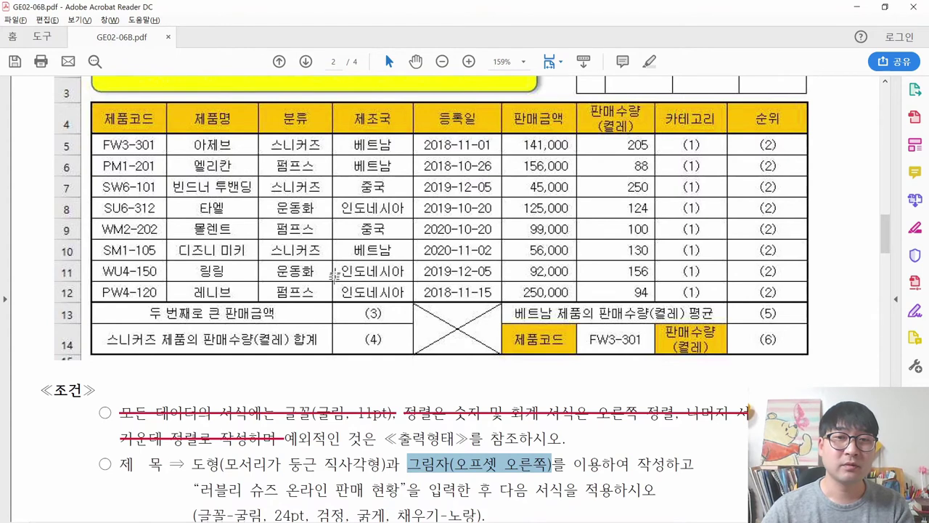
{"action": "left_click_drag", "start_coordinate": [192, 372], "coordinate": [678, 372]}
{"action": "right_click", "coordinate": [674, 372]}
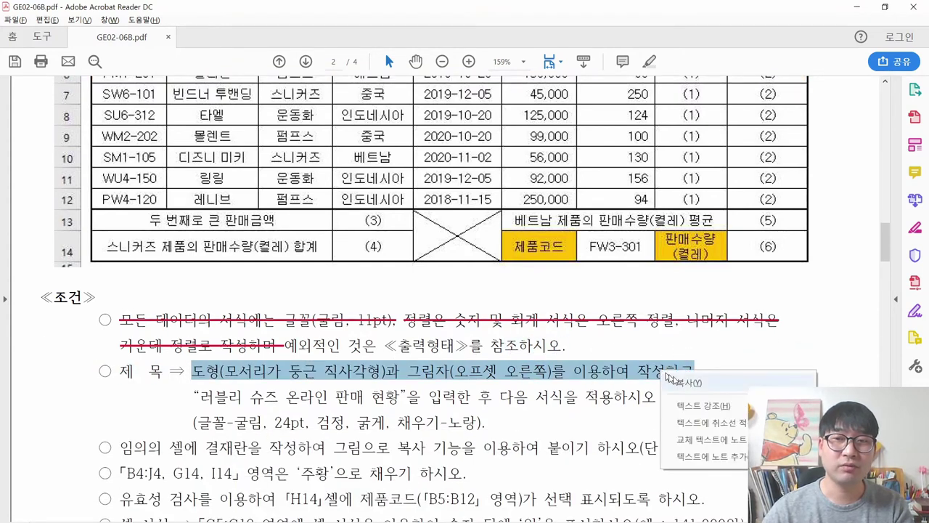
{"action": "left_click", "coordinate": [701, 425]}
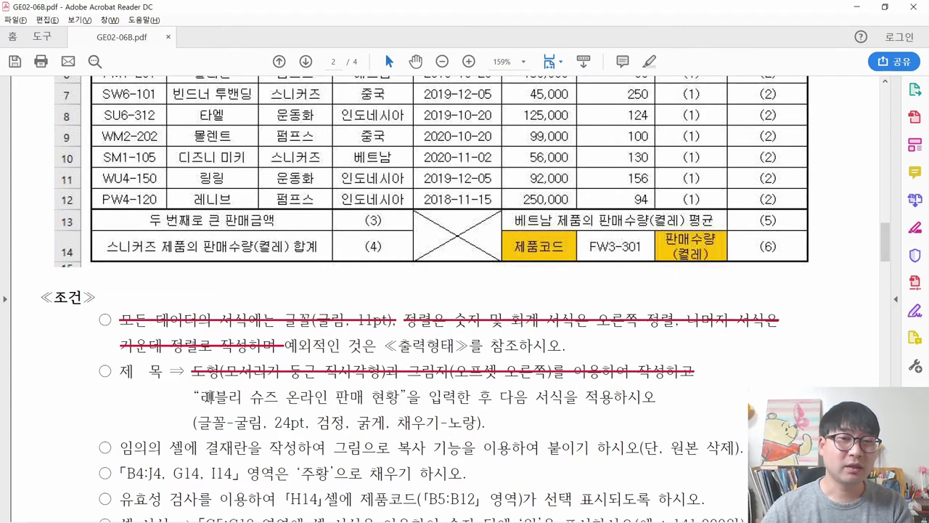
Copy the title "러블리 슈즈 온라인 판매 현황" from the PDF and enter it as the rounded rectangle's text in Excel.
{"action": "left_click_drag", "start_coordinate": [200, 398], "coordinate": [394, 398]}
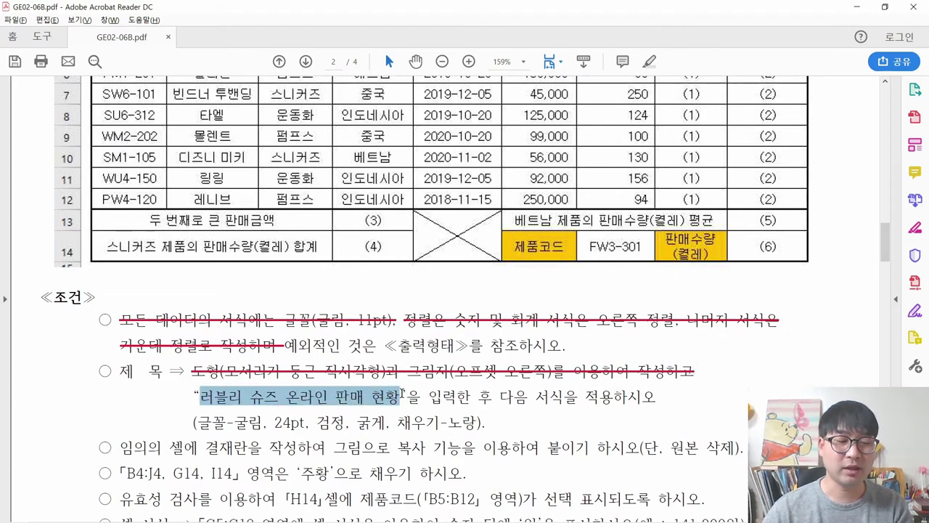
{"action": "key", "text": "alt+Tab"}
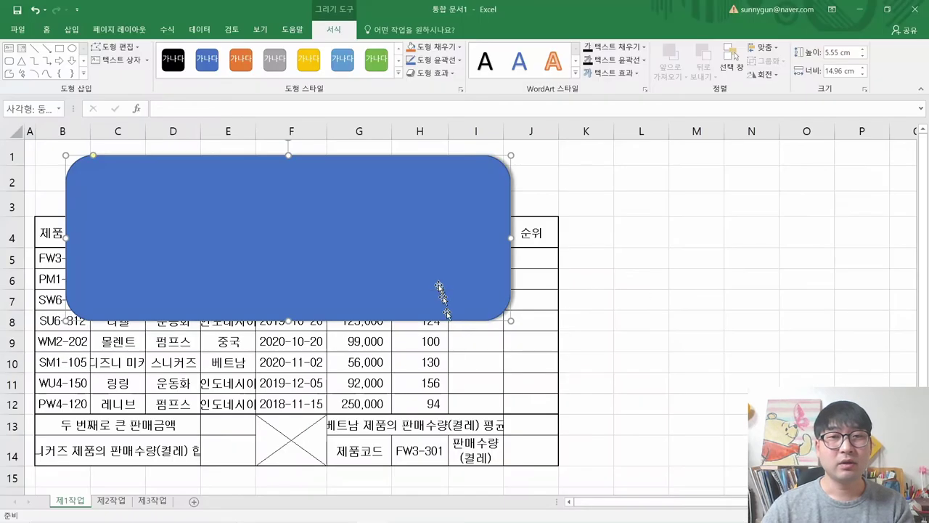
{"action": "right_click", "coordinate": [216, 225]}
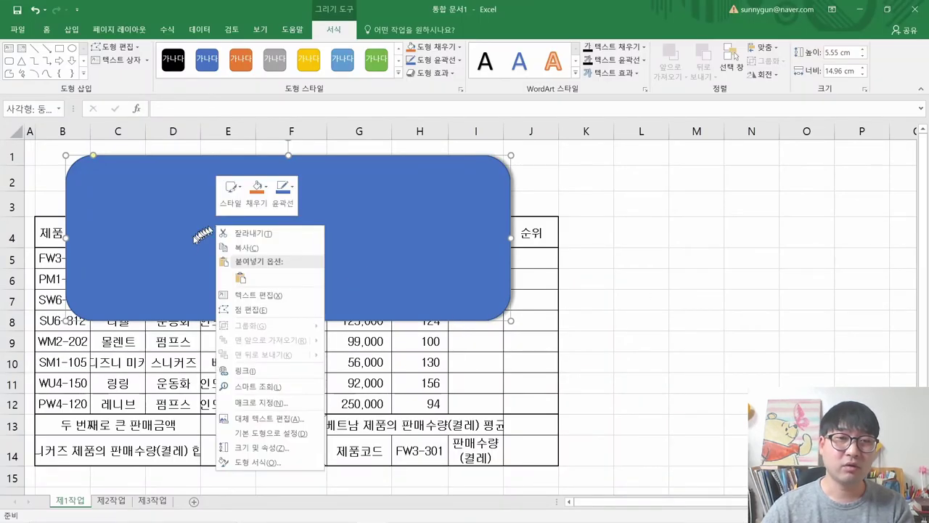
{"action": "left_click", "coordinate": [252, 295]}
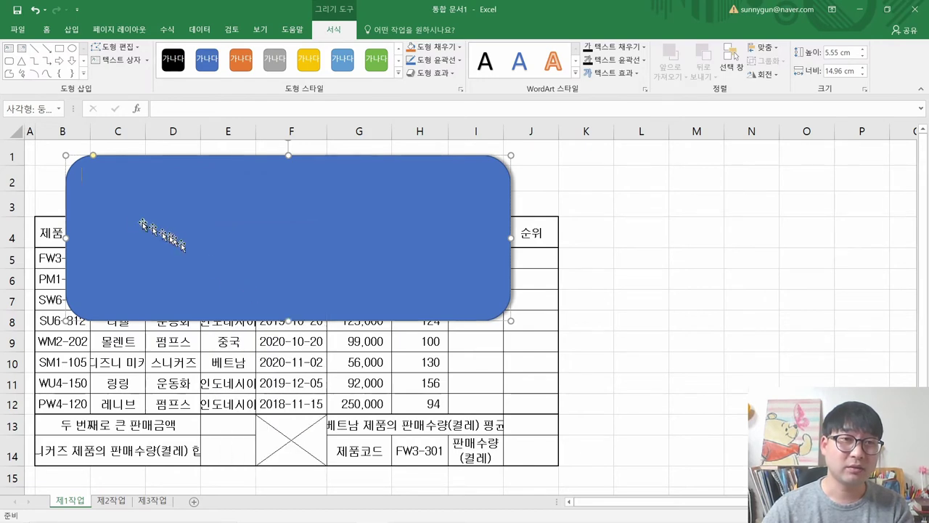
{"action": "left_click", "coordinate": [95, 191]}
{"action": "type", "text": "ㄴㅁㅇㄻㄴㅇㄻㅎㄹㅇㅎㅁㅎㄻㄴㅇㄹ"}
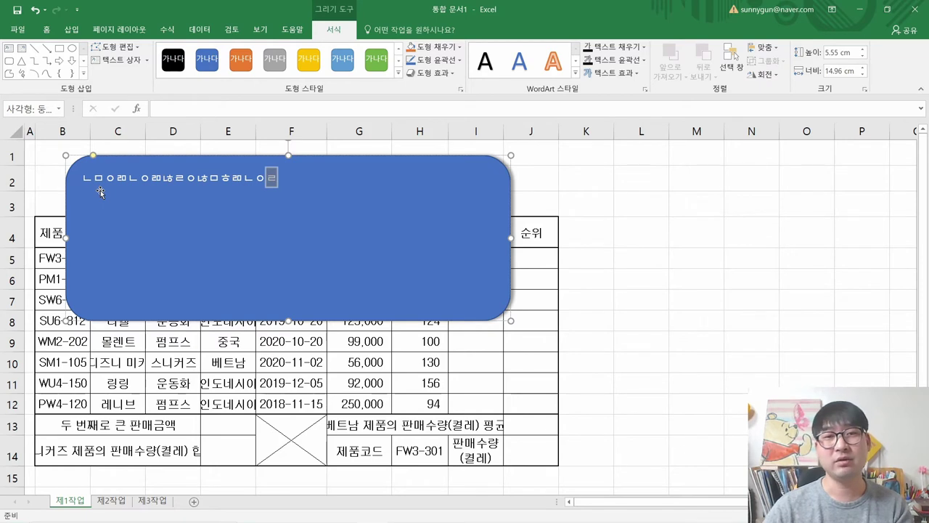
{"action": "key", "text": "ctrl+a"}
{"action": "key", "text": "ctrl+v"}
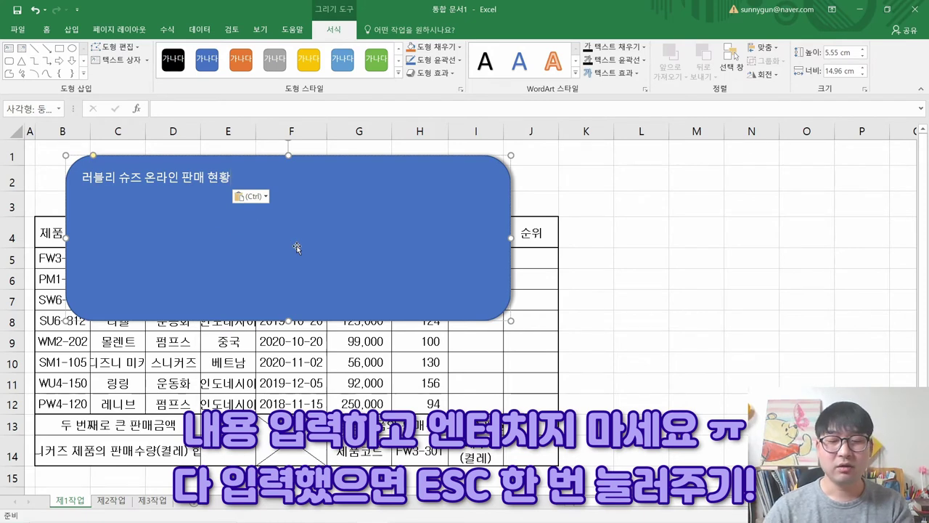
{"action": "key", "text": "Escape"}
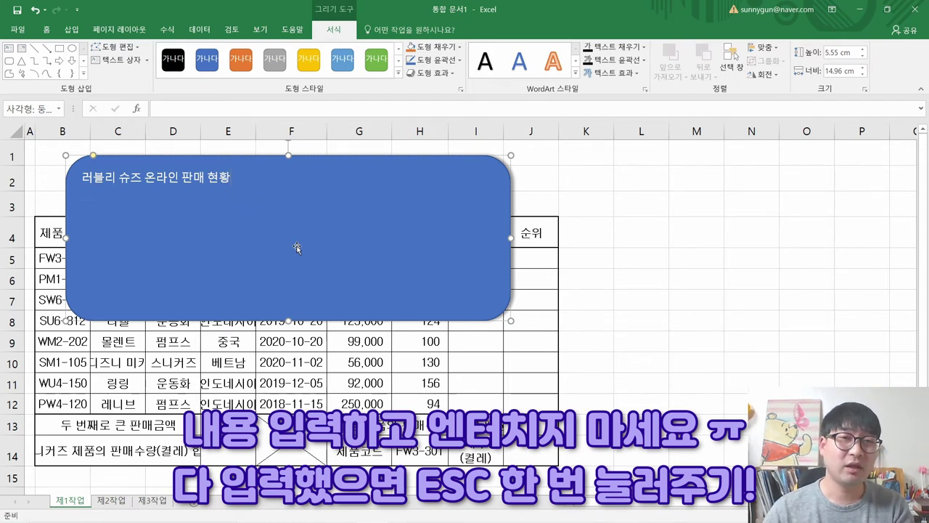
{"action": "left_click", "coordinate": [89, 206]}
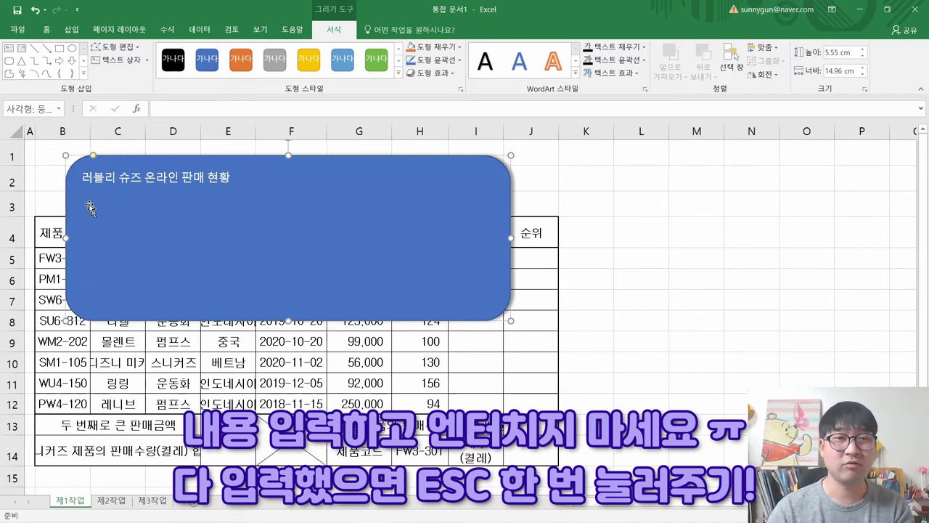
{"action": "left_click", "coordinate": [231, 187]}
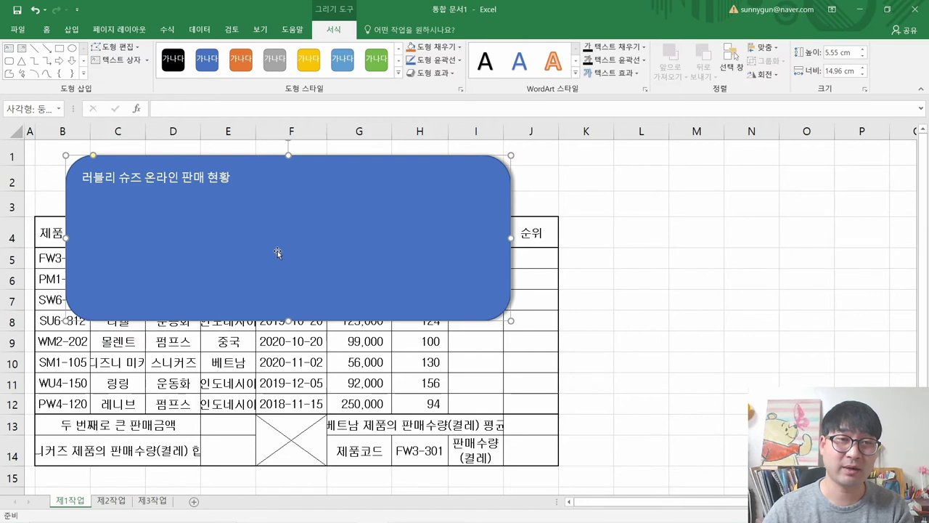
Switch to the exam PDF and strike through the condition line about entering the title text.
{"action": "key", "text": "alt+Tab"}
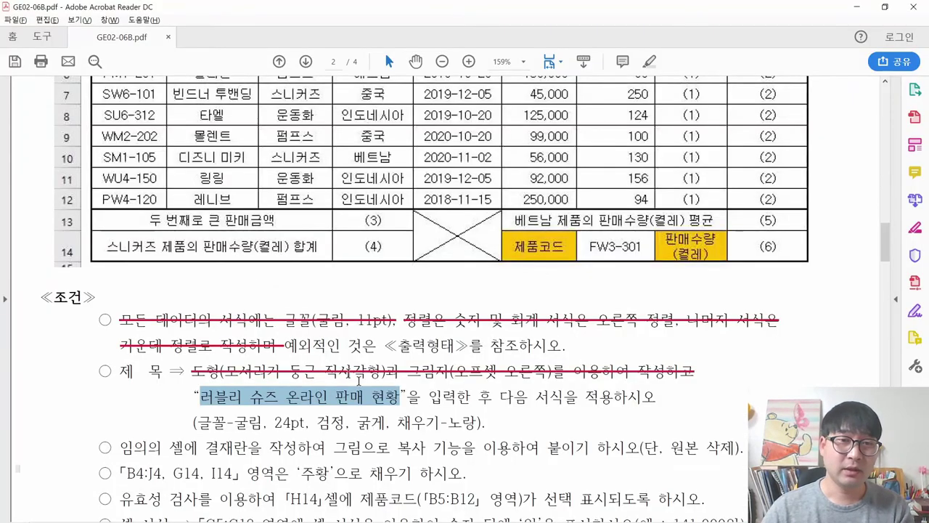
{"action": "left_click_drag", "start_coordinate": [655, 400], "coordinate": [641, 379]}
{"action": "right_click", "coordinate": [641, 379]}
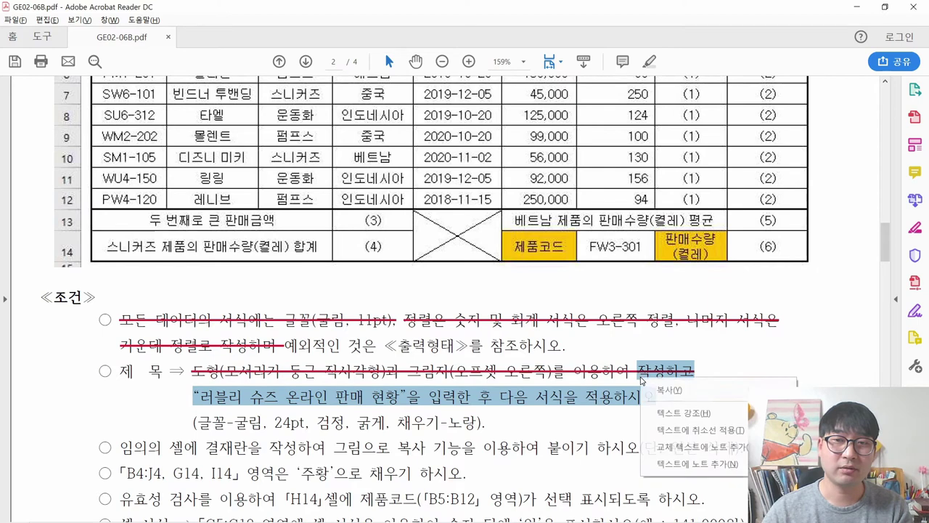
{"action": "left_click", "coordinate": [689, 428]}
Check the PDF's font requirement, then switch to Excel and set the rounded rectangle's text to 굴림, 24 pt.
{"action": "left_click_drag", "start_coordinate": [196, 422], "coordinate": [300, 425]}
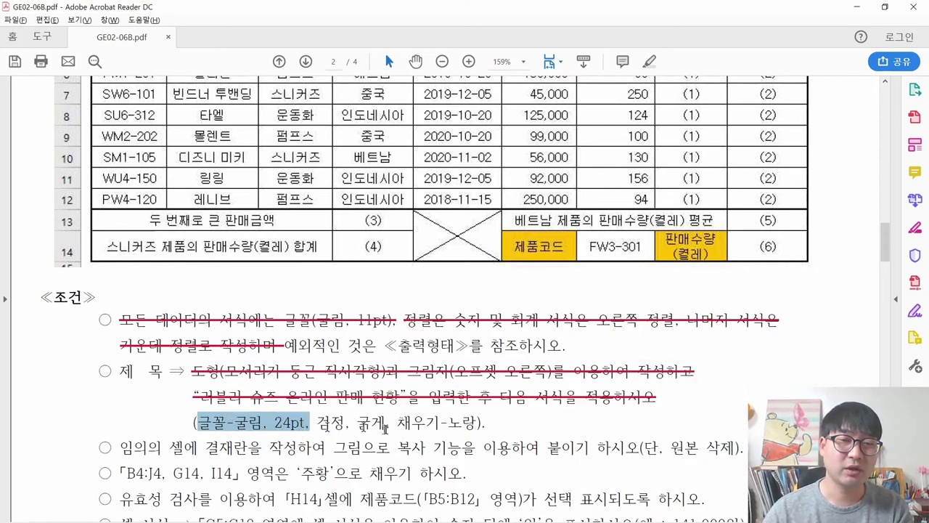
{"action": "key", "text": "alt+Tab"}
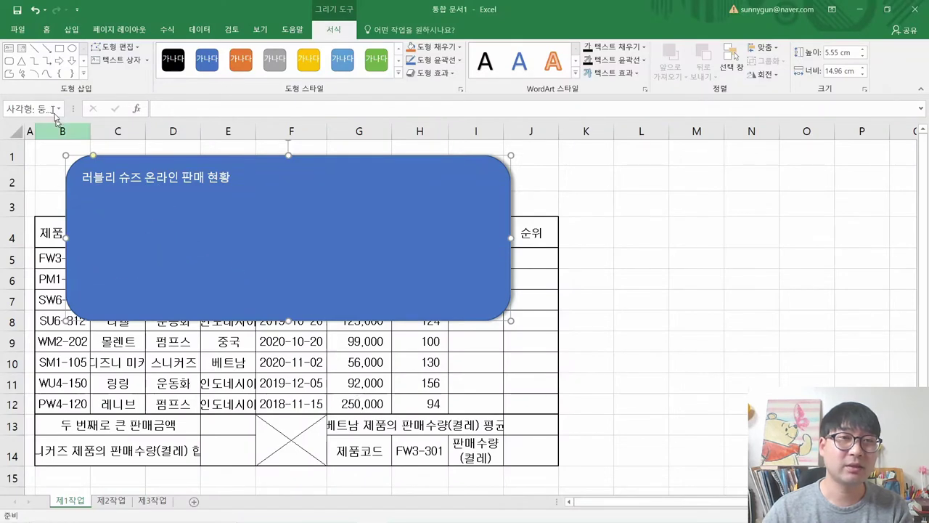
{"action": "left_click", "coordinate": [48, 31]}
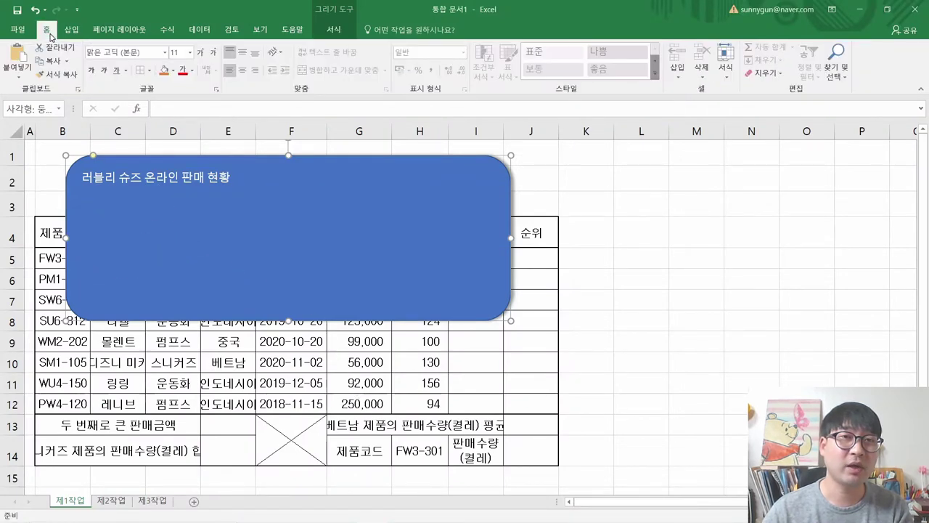
{"action": "left_click", "coordinate": [133, 53]}
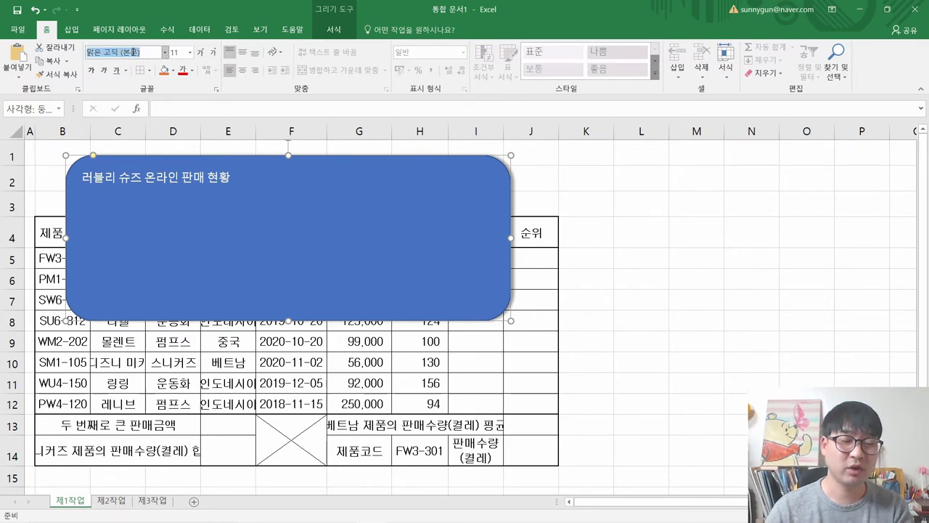
{"action": "type", "text": "ㄱ"}
{"action": "type", "text": "림"}
{"action": "key", "text": "Return"}
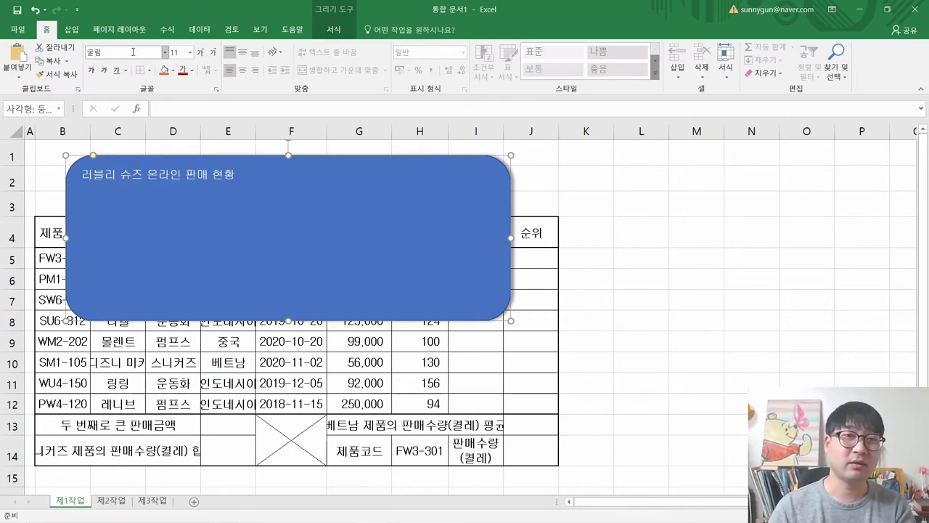
{"action": "left_click", "coordinate": [173, 53]}
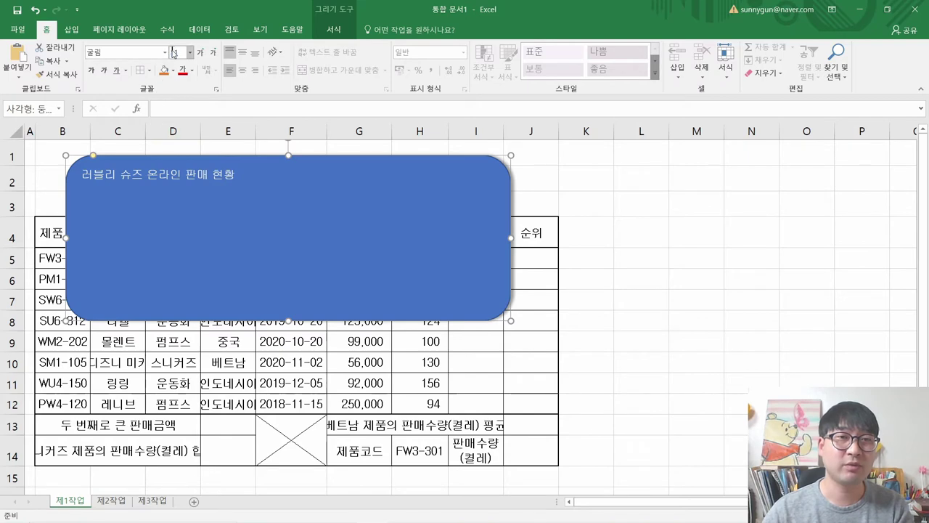
{"action": "key", "text": "Return"}
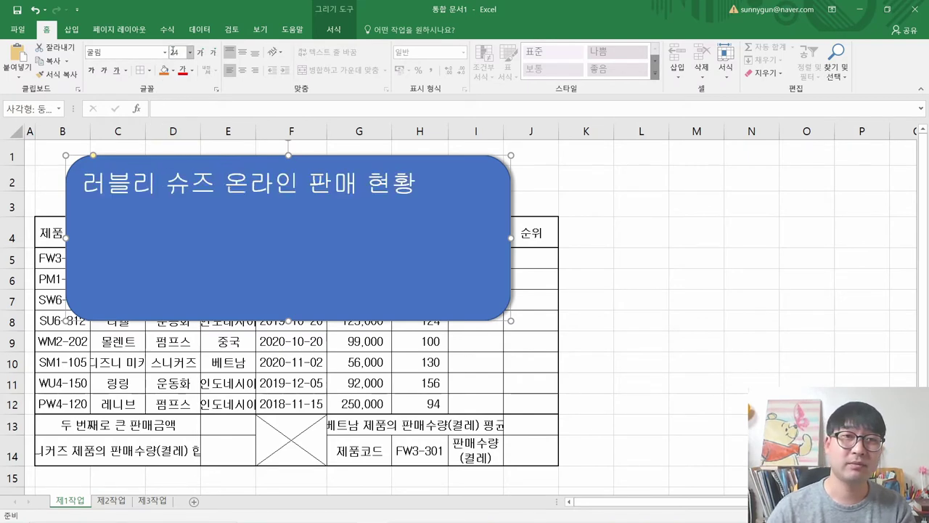
Make the title text black and bold and fill the rounded rectangle with the standard yellow (노랑), as the PDF specifies.
{"action": "key", "text": "alt+Tab"}
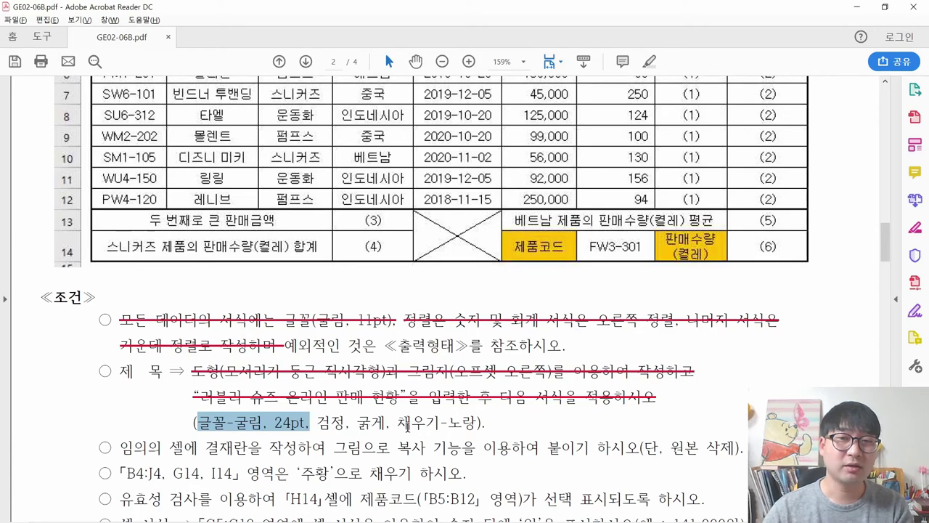
{"action": "key", "text": "alt+Tab"}
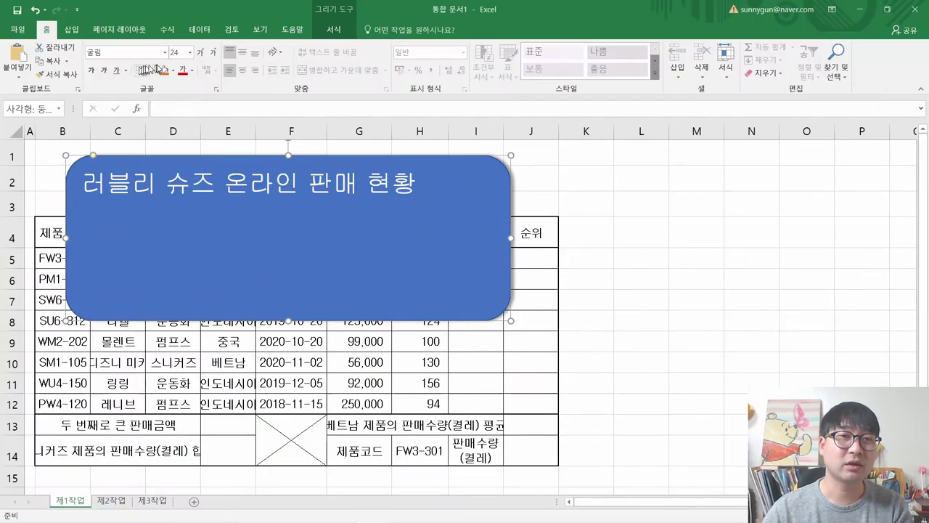
{"action": "left_click", "coordinate": [190, 72]}
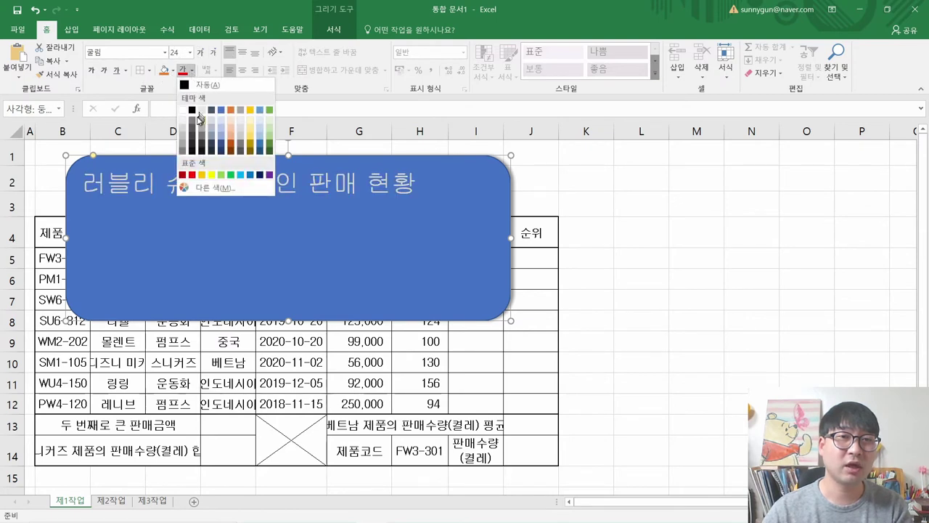
{"action": "left_click", "coordinate": [194, 110]}
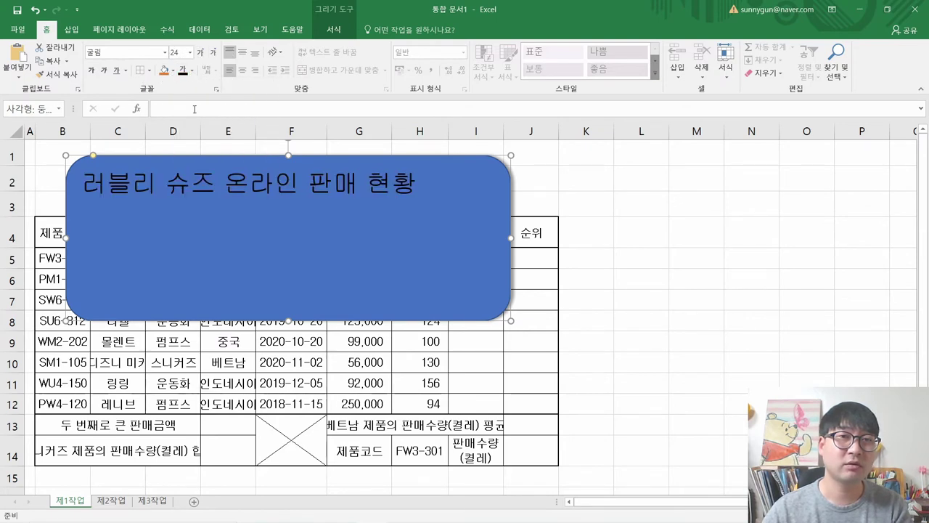
{"action": "left_click", "coordinate": [93, 73]}
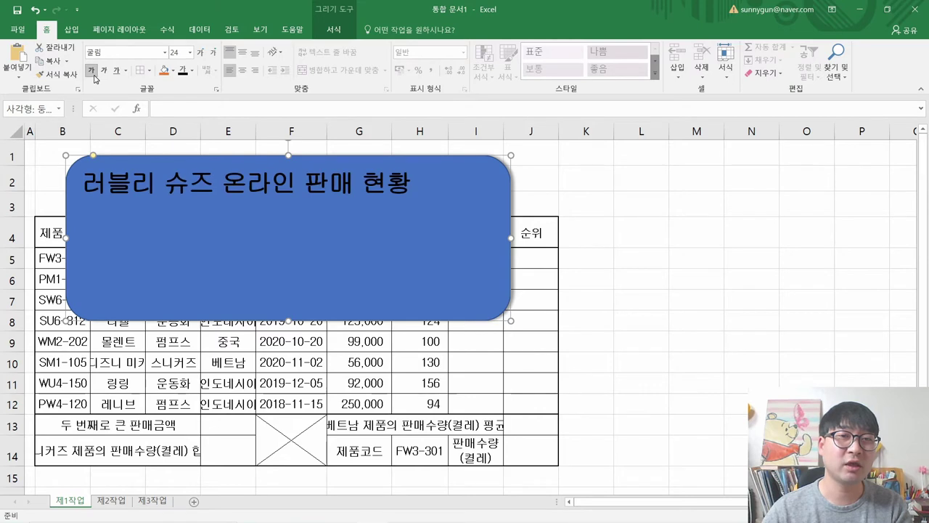
{"action": "left_click", "coordinate": [174, 72]}
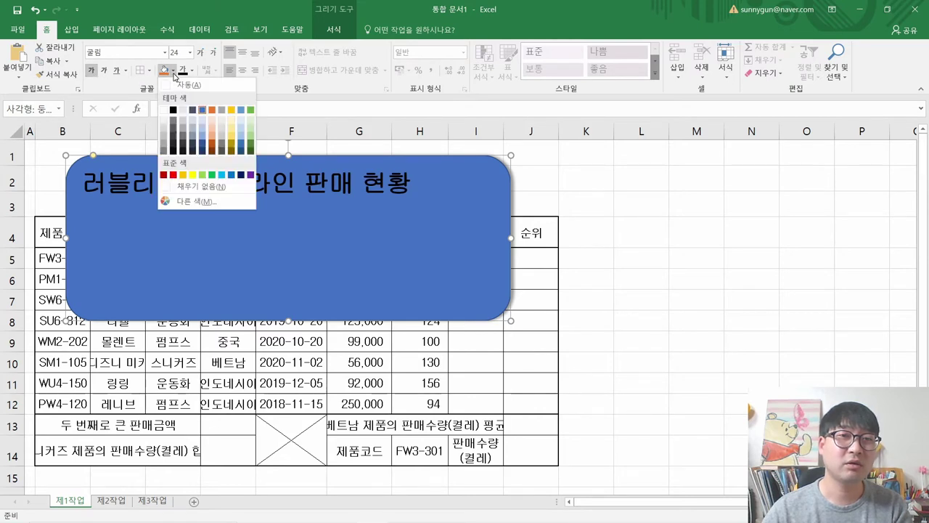
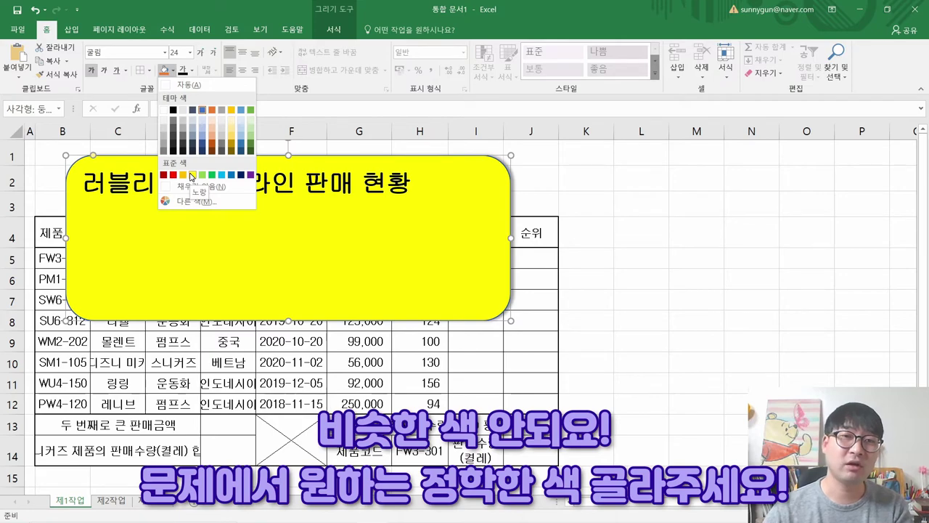
{"action": "left_click", "coordinate": [192, 177]}
Switch to the exam PDF and strike through the title condition's line listing font, size, colour, bold and fill.
{"action": "key", "text": "alt+Tab"}
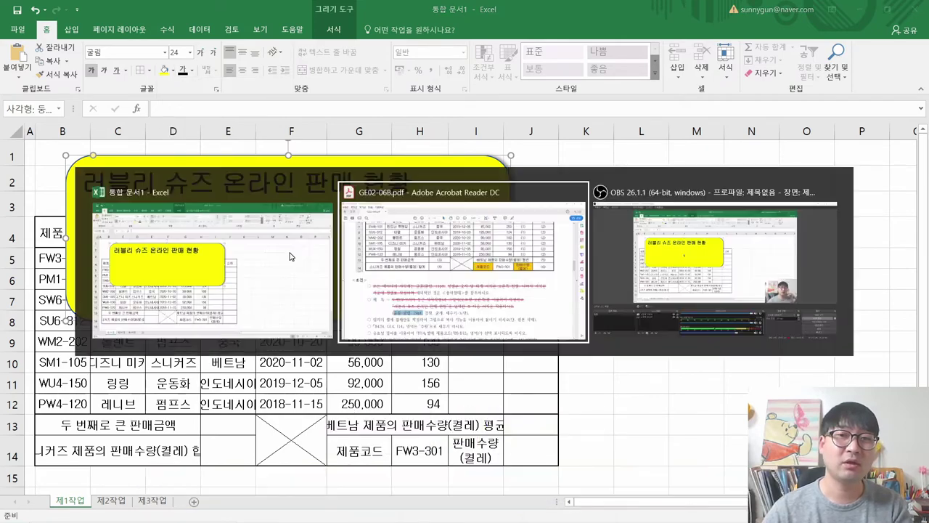
{"action": "left_click_drag", "start_coordinate": [488, 421], "coordinate": [489, 422]}
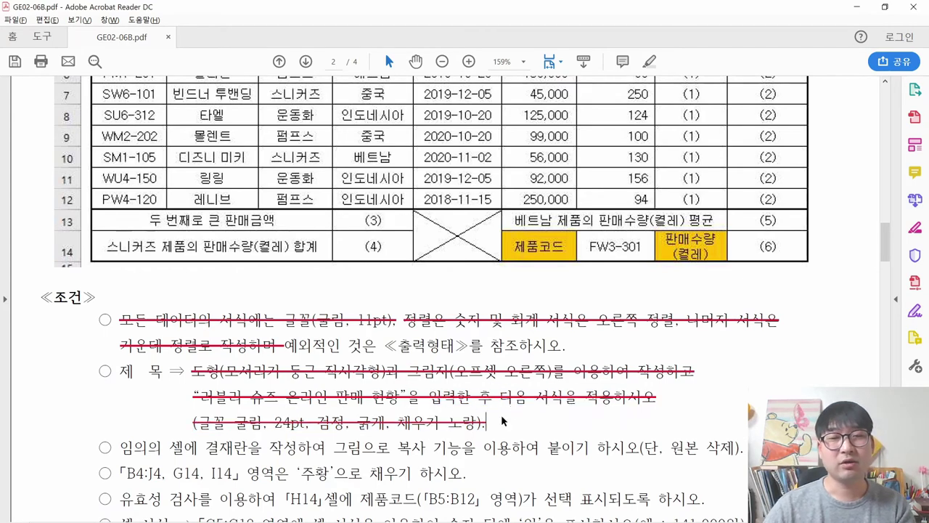
Check the title in the PDF's sample layout, then centre the Excel shape's text both horizontally and vertically.
{"action": "scroll", "coordinate": [370, 363], "scroll_direction": "up", "scroll_amount": 5}
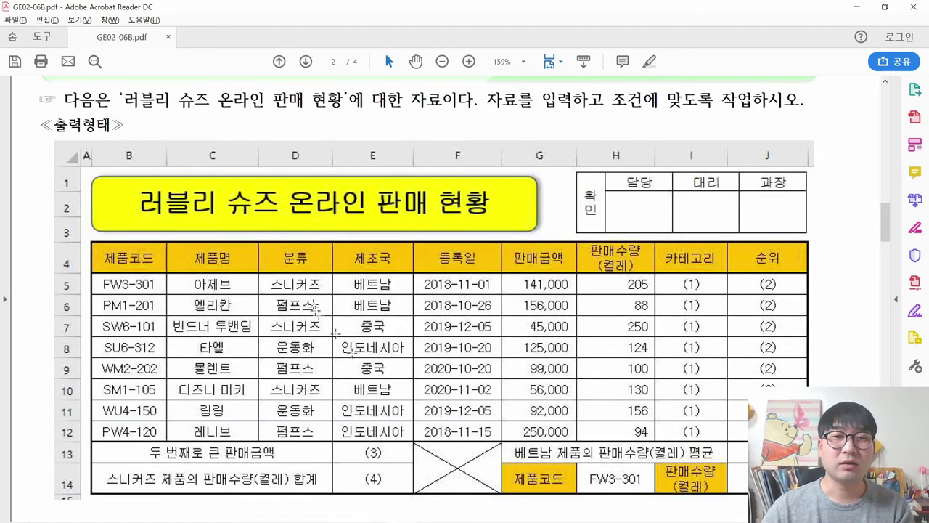
{"action": "key", "text": "alt+Tab"}
{"action": "key", "text": "alt+Tab"}
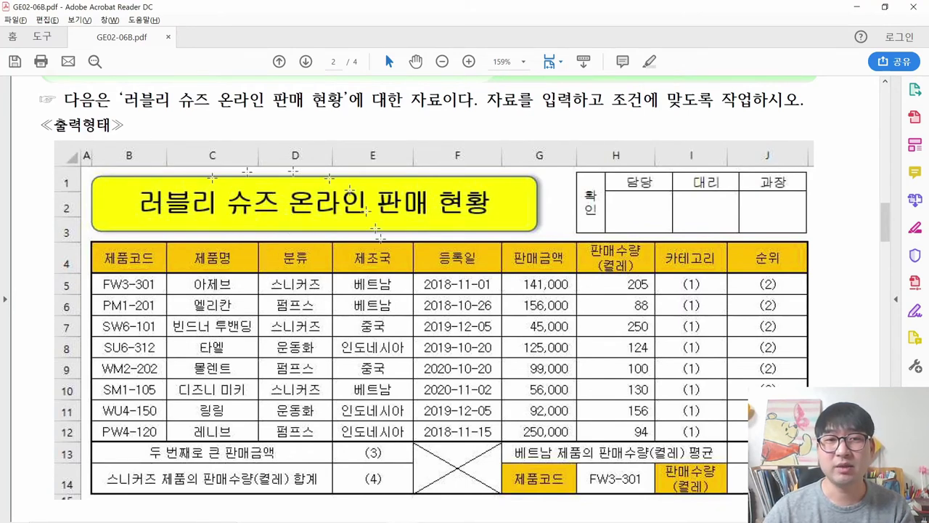
{"action": "key", "text": "alt+Tab"}
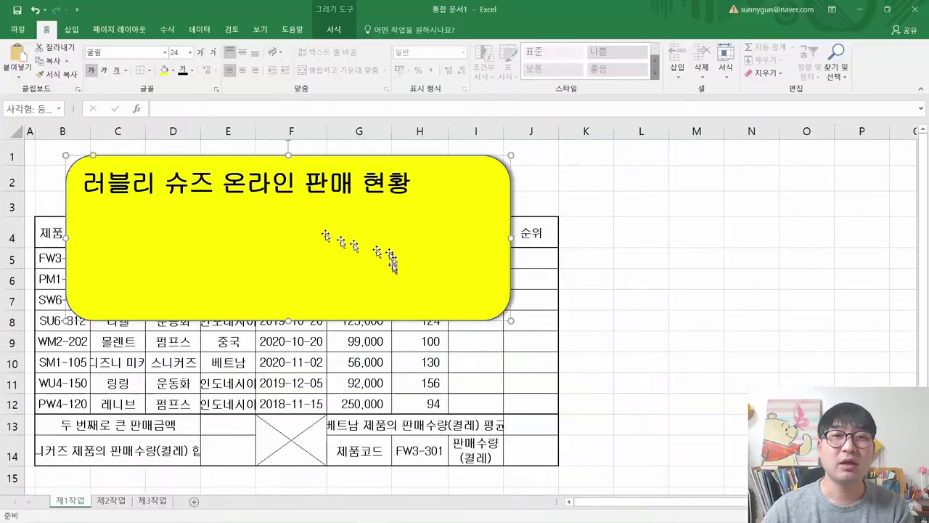
{"action": "key", "text": "alt+Tab"}
{"action": "left_click_drag", "start_coordinate": [128, 183], "coordinate": [490, 229]}
{"action": "left_click", "coordinate": [408, 227]}
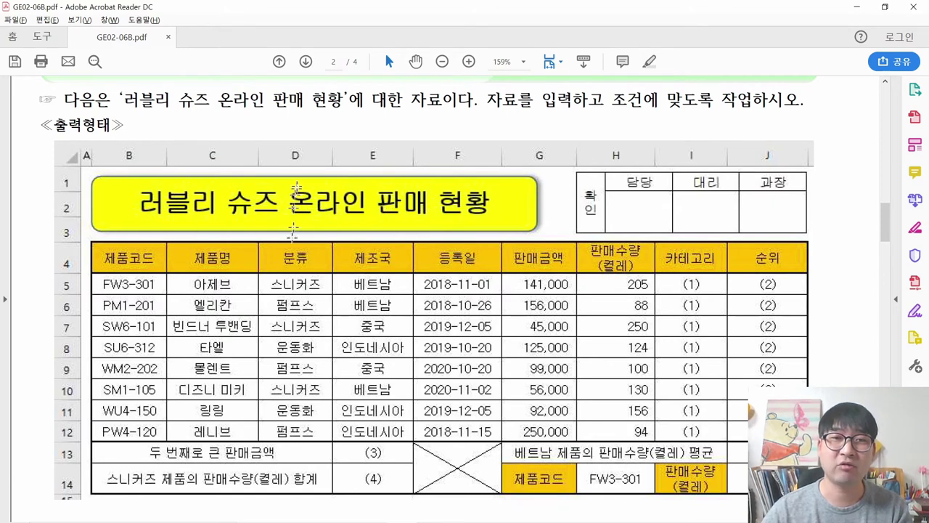
{"action": "key", "text": "alt+Tab"}
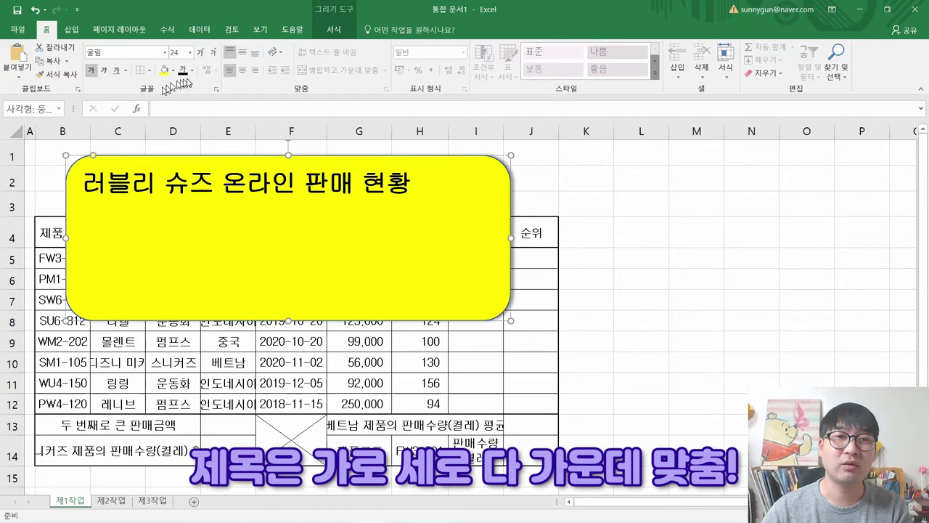
{"action": "left_click", "coordinate": [245, 72]}
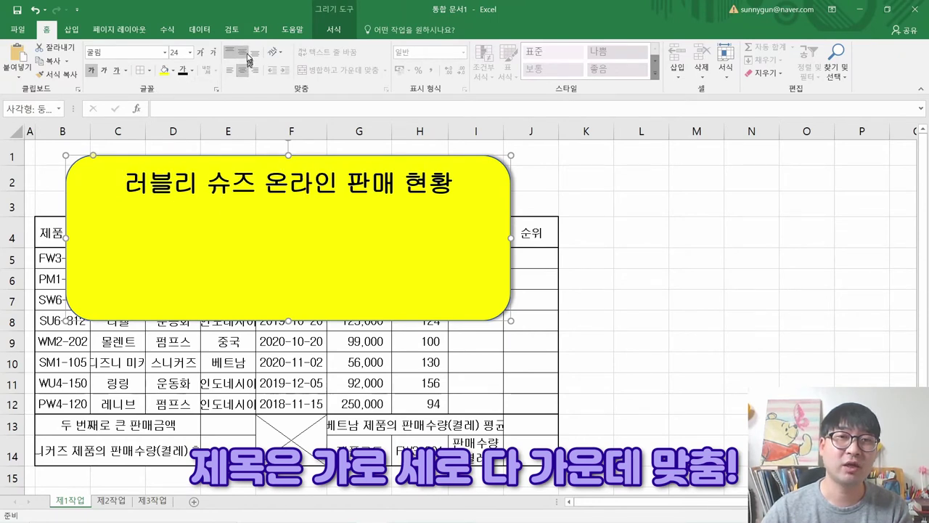
{"action": "left_click", "coordinate": [246, 53]}
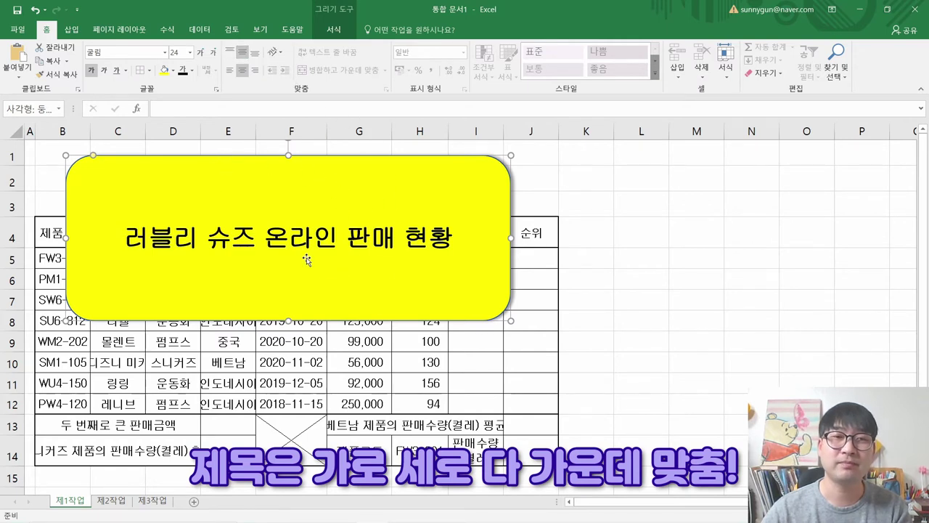
Move the title shape to the start of column B and shrink it to fit rows 1 to 3, ending mid-column H.
{"action": "key", "text": "alt+Tab"}
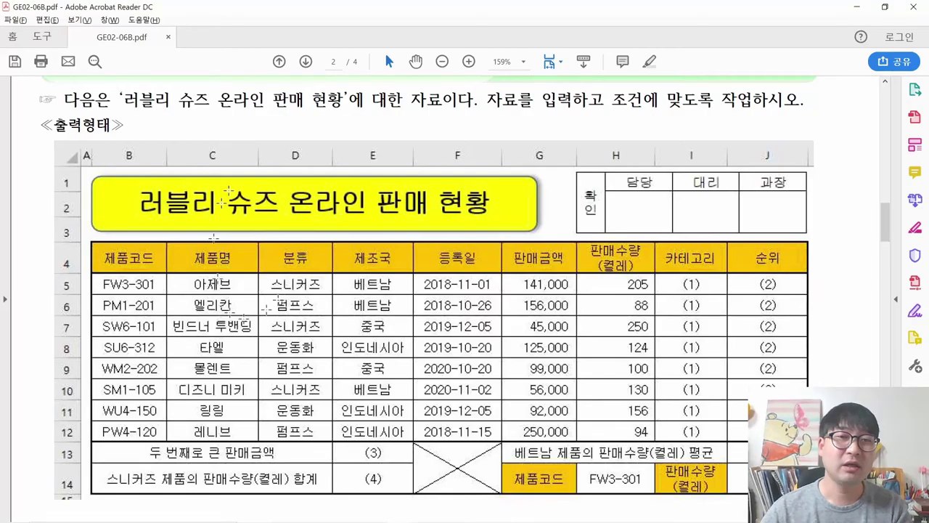
{"action": "key", "text": "alt+Tab"}
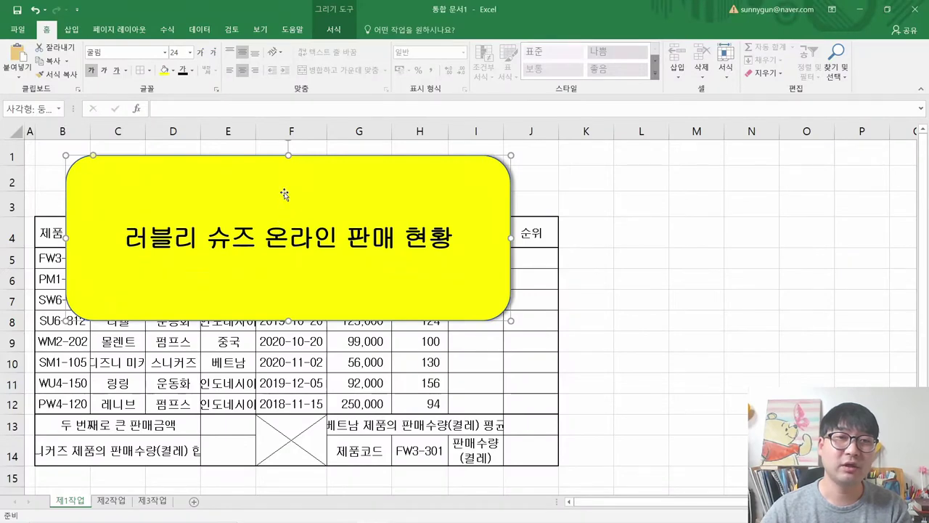
{"action": "left_click_drag", "start_coordinate": [284, 194], "coordinate": [253, 183]}
{"action": "left_click_drag", "start_coordinate": [479, 309], "coordinate": [422, 212]}
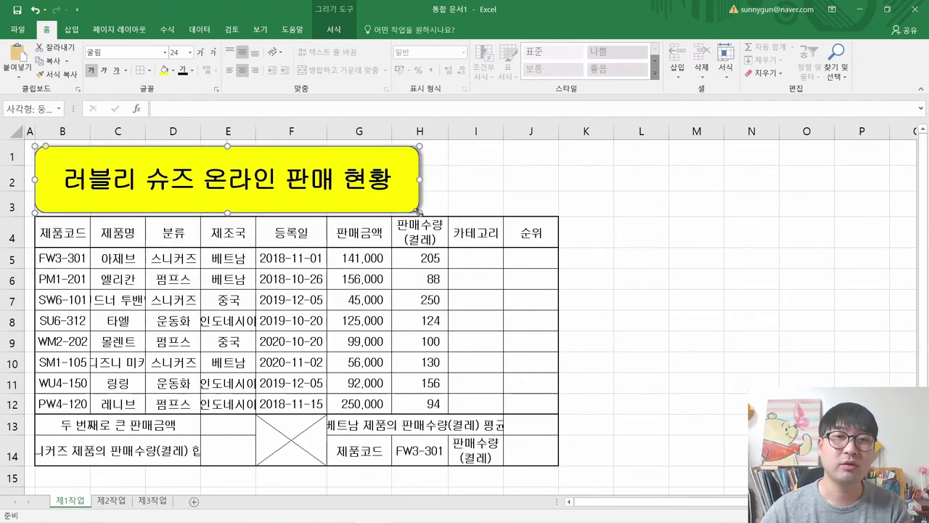
{"action": "left_click", "coordinate": [364, 259]}
{"action": "key", "text": "alt+Tab"}
{"action": "key", "text": "alt+Tab"}
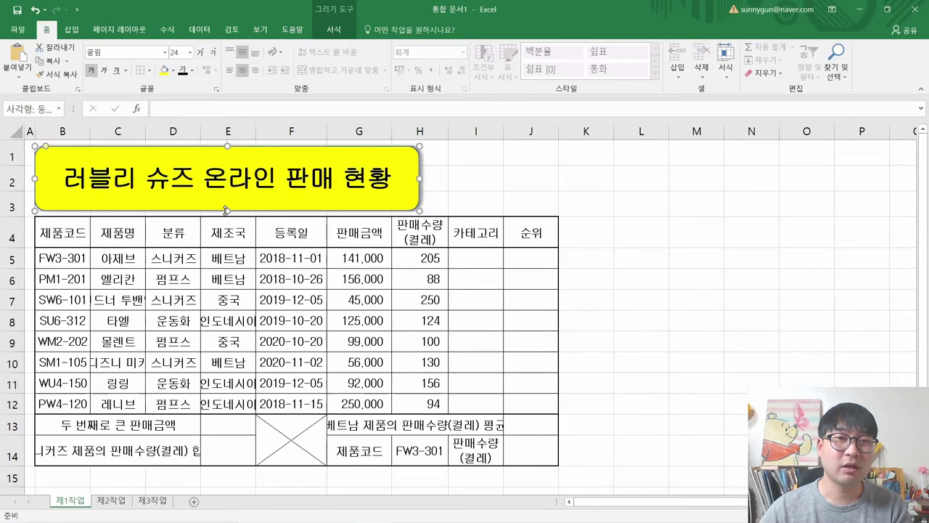
{"action": "left_click", "coordinate": [263, 276]}
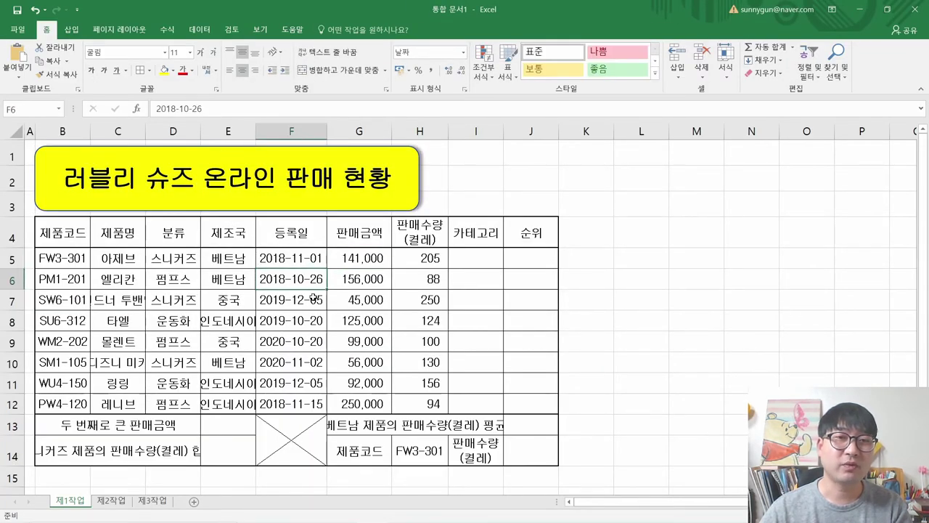
Compare the title shape with the PDF sample and shorten it slightly from its column H end.
{"action": "key", "text": "alt+Tab"}
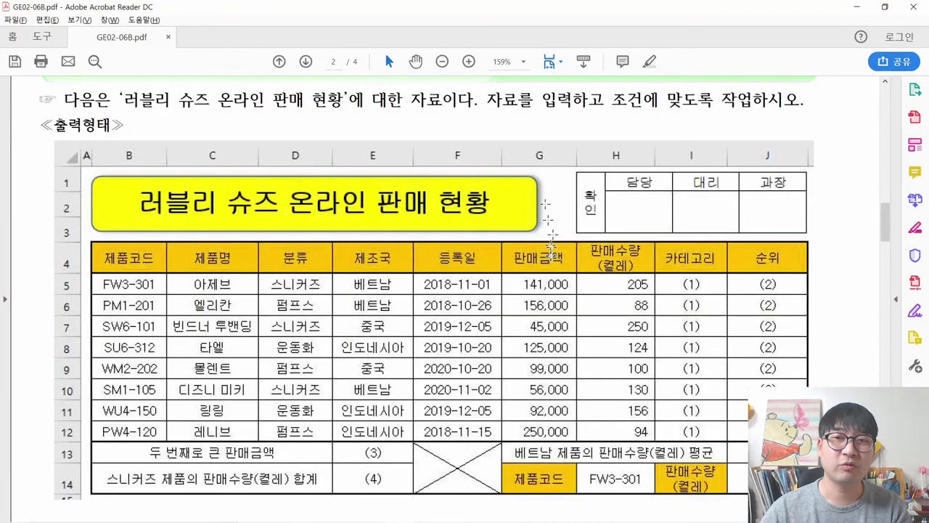
{"action": "key", "text": "alt+Tab"}
{"action": "left_click", "coordinate": [416, 188]}
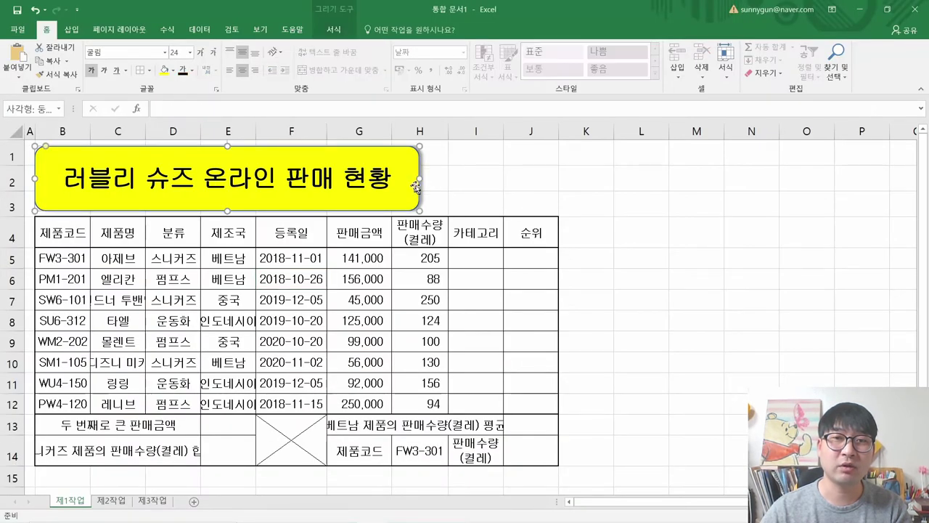
{"action": "mouse_move", "coordinate": [419, 179]}
{"action": "left_mouse_down"}
{"action": "mouse_move", "coordinate": [359, 178]}
{"action": "mouse_move", "coordinate": [407, 177]}
{"action": "left_mouse_up"}
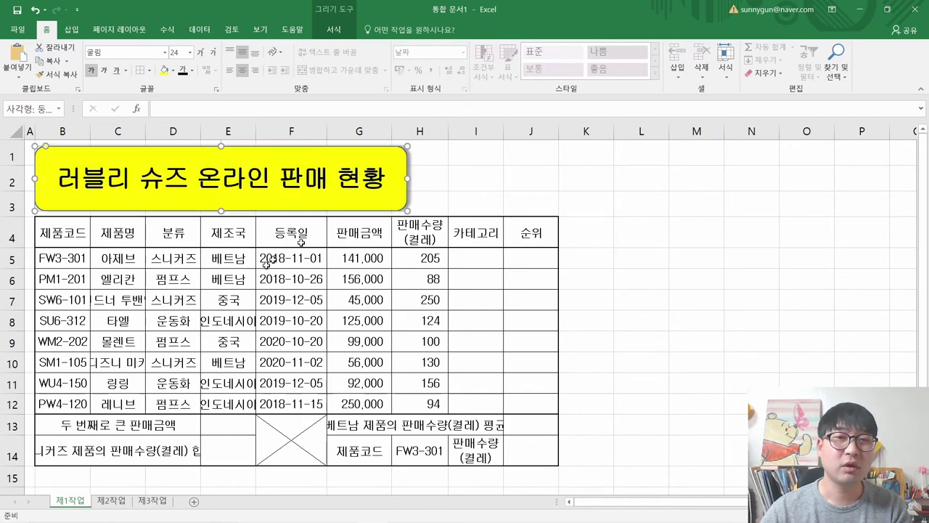
Try making column B about three times as wide and compare it with the PDF's sample layout.
{"action": "left_click_drag", "start_coordinate": [72, 131], "coordinate": [531, 132]}
{"action": "left_click", "coordinate": [198, 341]}
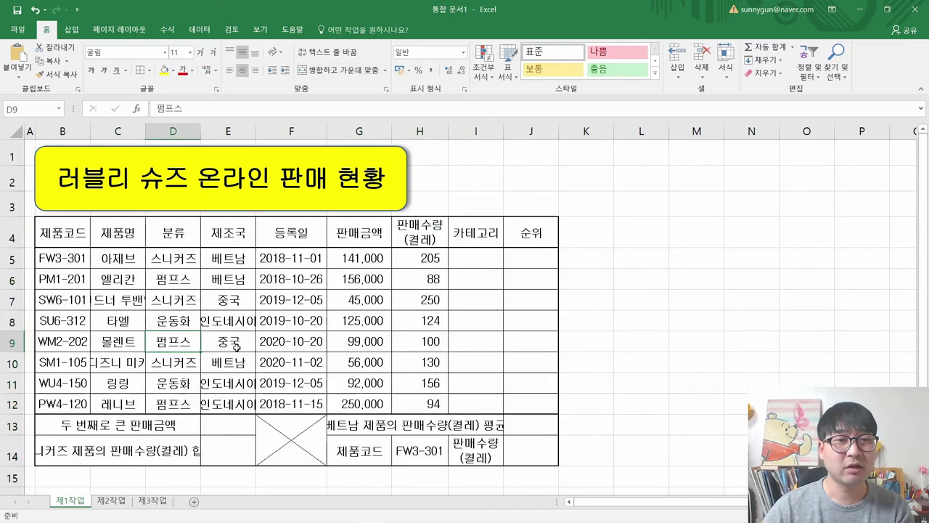
{"action": "key", "text": "alt+Tab"}
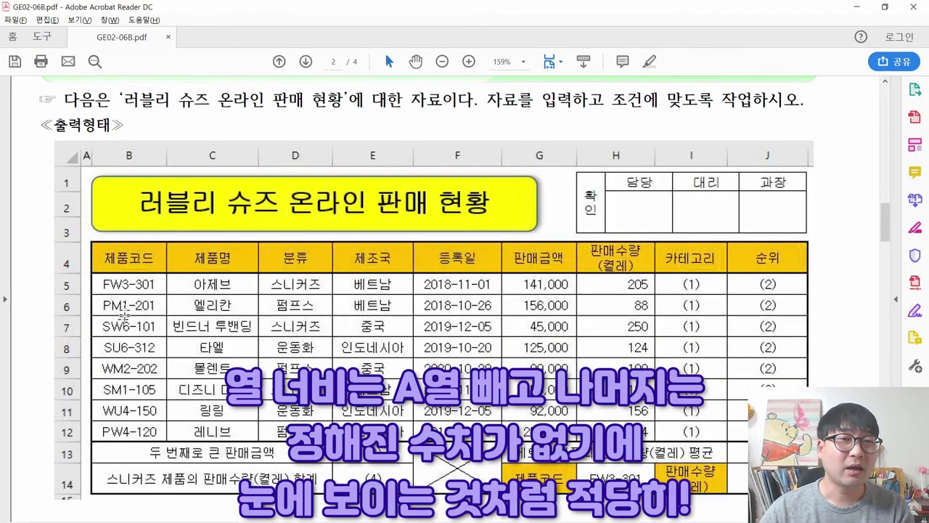
{"action": "key", "text": "alt+Tab"}
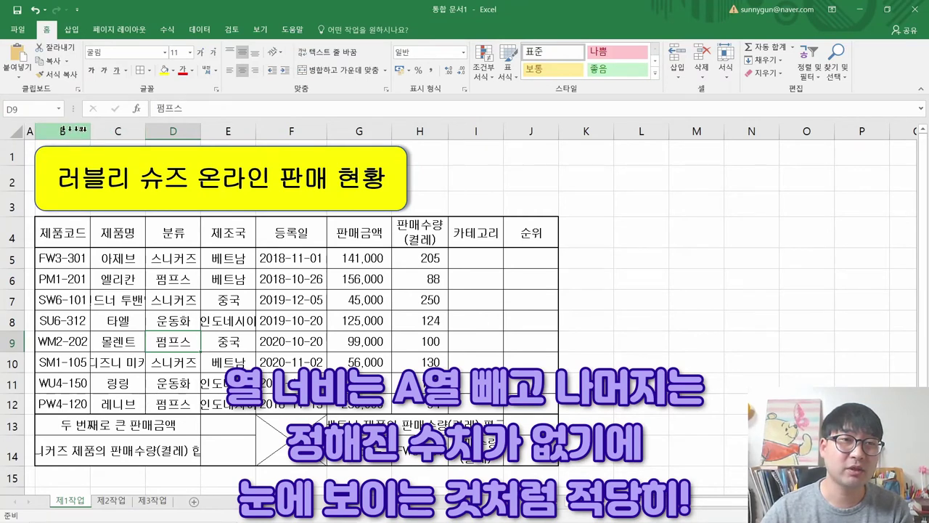
{"action": "left_click_drag", "start_coordinate": [90, 130], "coordinate": [196, 131]}
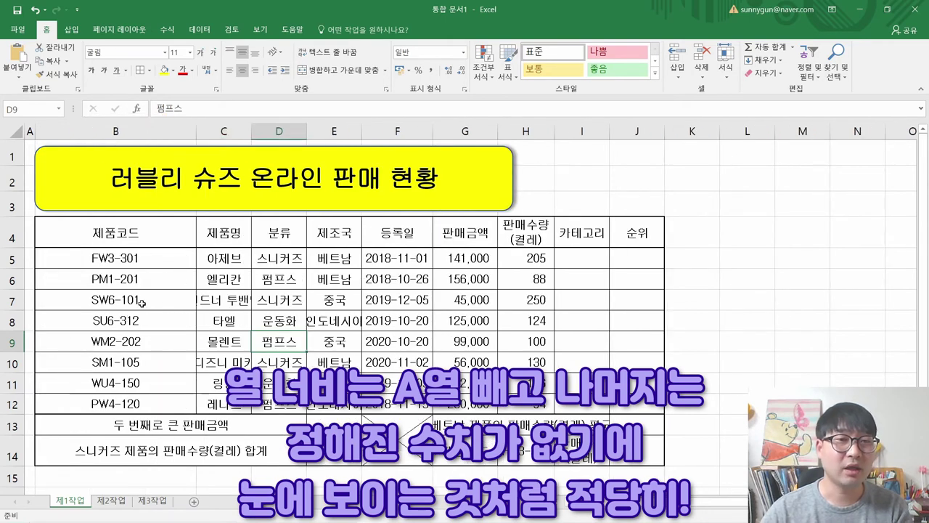
{"action": "key", "text": "alt+Tab"}
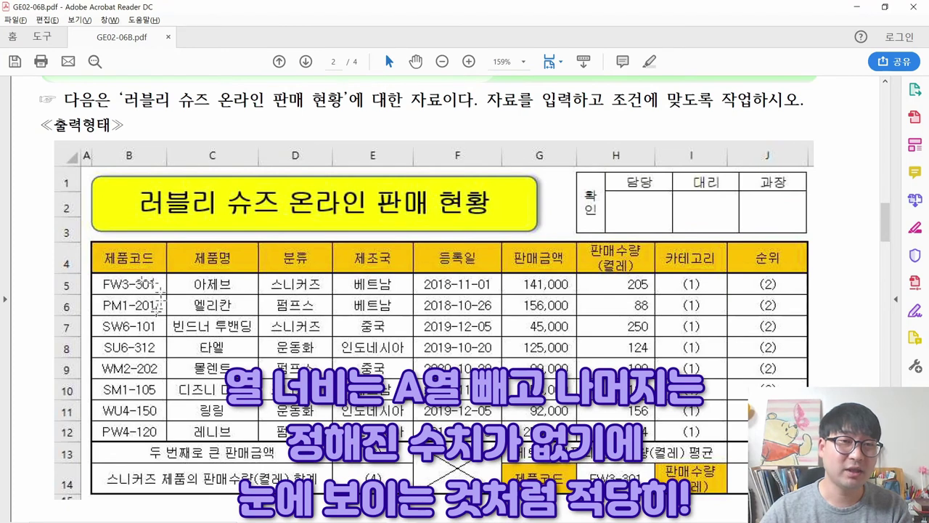
{"action": "key", "text": "alt+Tab"}
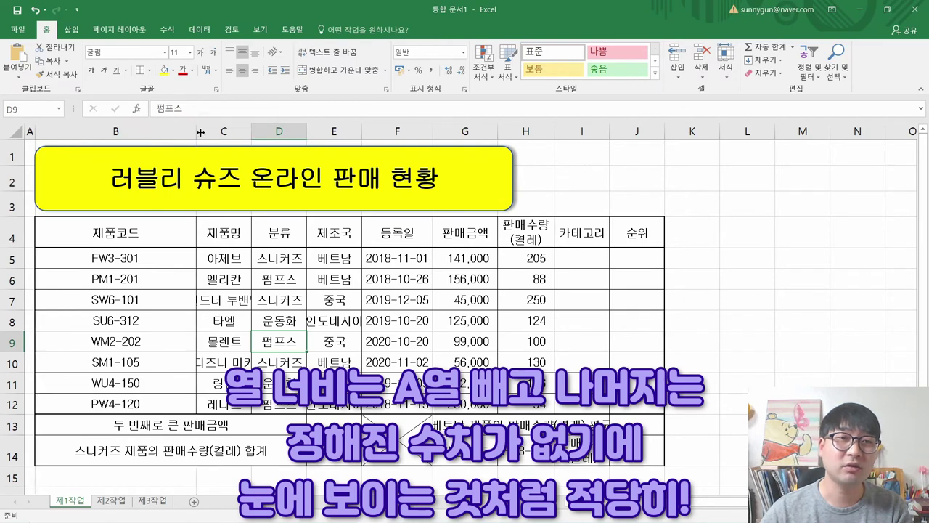
{"action": "key", "text": "alt+Tab"}
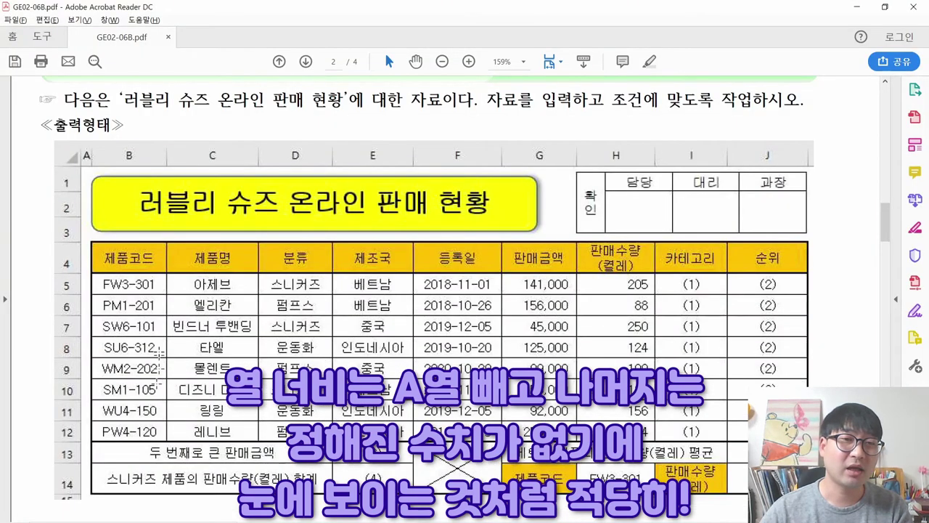
Adjust the widths of columns B to J to match the PDF sample so that all table text fits its cells.
{"action": "key", "text": "alt+Tab"}
{"action": "left_click_drag", "start_coordinate": [92, 130], "coordinate": [176, 130]}
{"action": "left_click", "coordinate": [149, 130]}
{"action": "key", "text": "alt+Tab"}
{"action": "key", "text": "alt+Tab"}
{"action": "left_click_drag", "start_coordinate": [312, 133], "coordinate": [346, 133]}
{"action": "left_click_drag", "start_coordinate": [418, 132], "coordinate": [436, 132]}
{"action": "left_click_drag", "start_coordinate": [500, 132], "coordinate": [517, 131]}
{"action": "left_click_drag", "start_coordinate": [573, 131], "coordinate": [690, 132]}
{"action": "key", "text": "alt+Tab"}
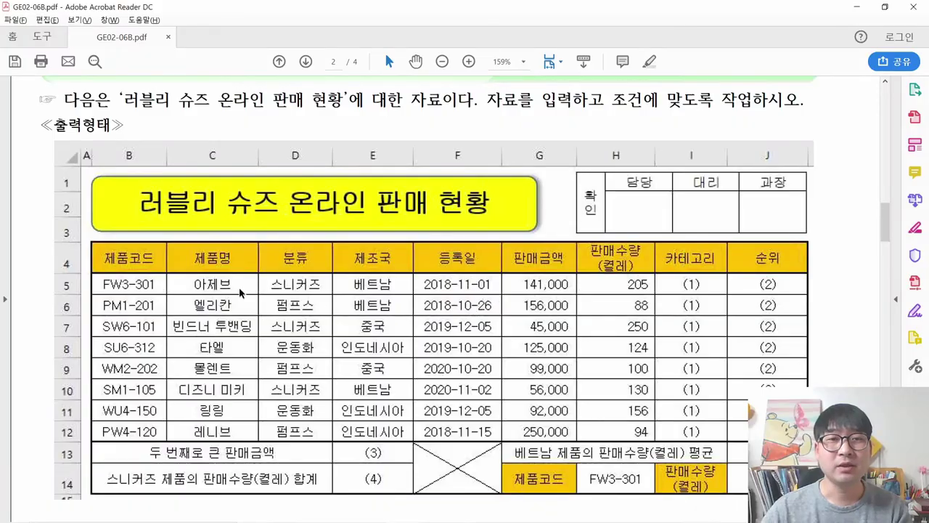
{"action": "key", "text": "alt+Tab"}
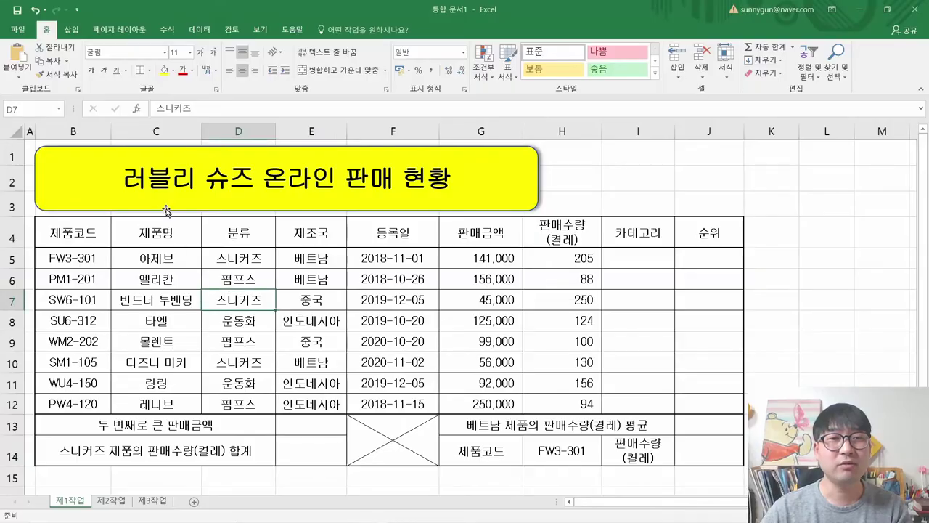
Trim the title shape's height within rows 1 to 3 and end it mid-column G, as in the PDF sample.
{"action": "key", "text": "alt+Tab"}
{"action": "key", "text": "alt+Tab"}
{"action": "left_click", "coordinate": [287, 212]}
{"action": "left_click_drag", "start_coordinate": [288, 212], "coordinate": [288, 209]}
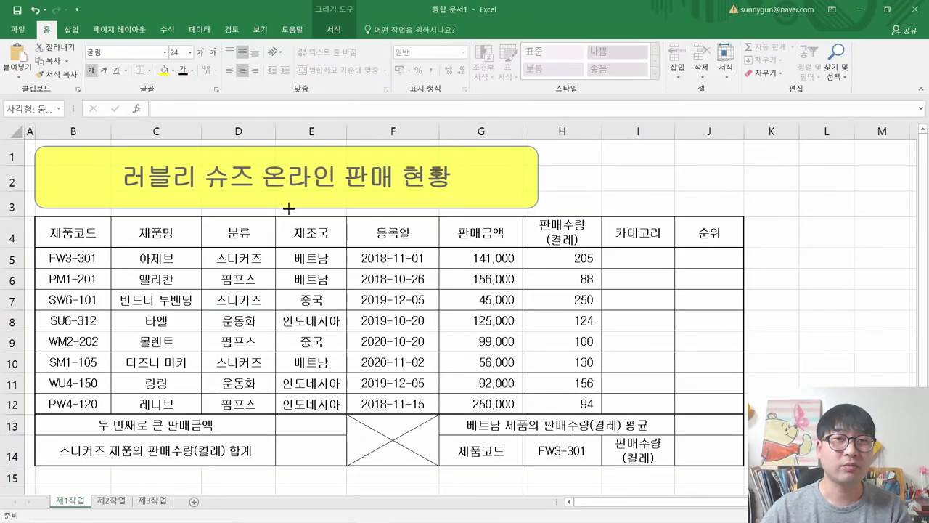
{"action": "left_click_drag", "start_coordinate": [288, 144], "coordinate": [287, 149]}
{"action": "left_click_drag", "start_coordinate": [541, 178], "coordinate": [483, 176]}
{"action": "key", "text": "alt+Tab"}
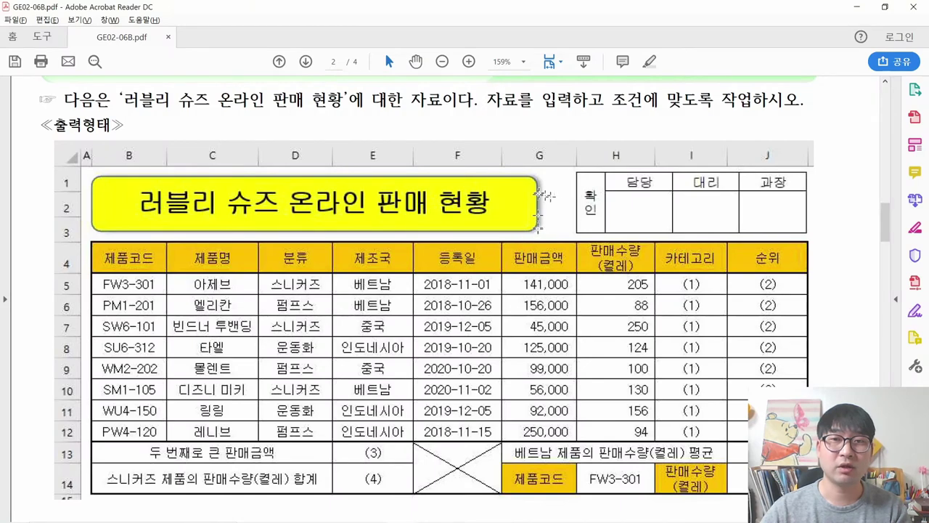
{"action": "key", "text": "alt+Tab"}
{"action": "left_click", "coordinate": [350, 275]}
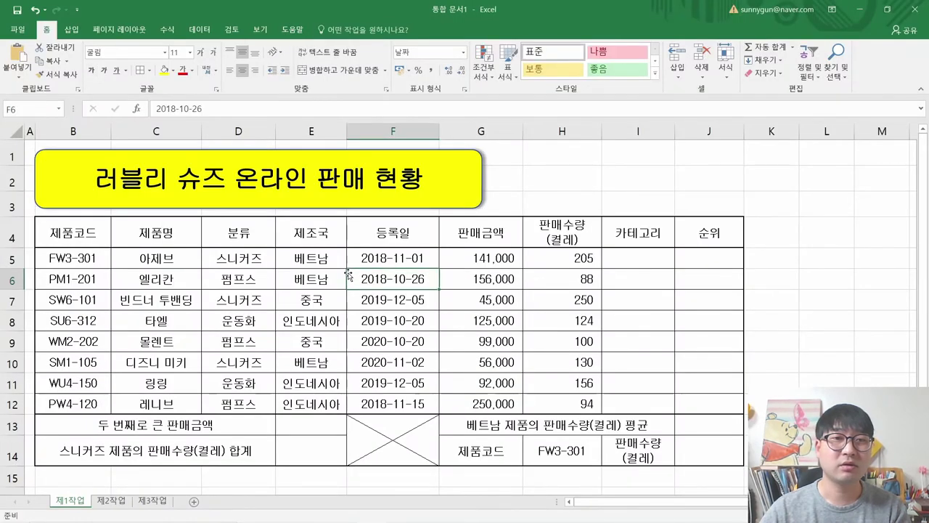
{"action": "key", "text": "alt+Tab"}
{"action": "key", "text": "alt+Tab"}
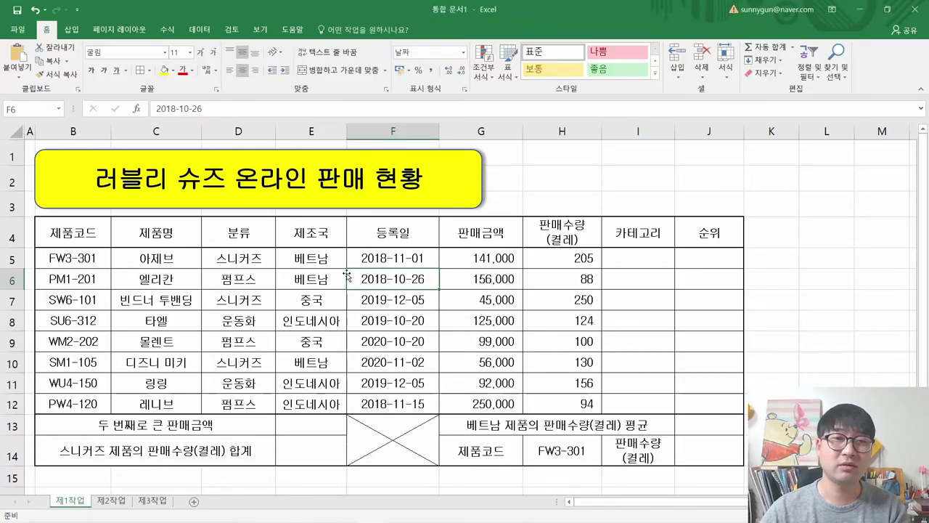
{"action": "key", "text": "alt+Tab"}
{"action": "key", "text": "alt+Tab"}
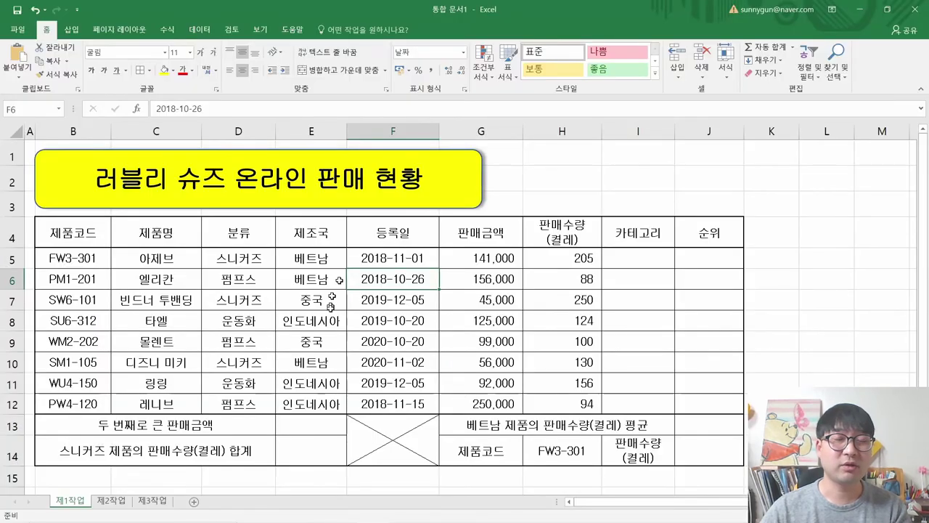
Switch to the exam PDF and strike through the remaining '제 목 ⇒' label of the title condition.
{"action": "key", "text": "alt+Tab"}
{"action": "scroll", "coordinate": [321, 315], "scroll_direction": "down", "scroll_amount": 10}
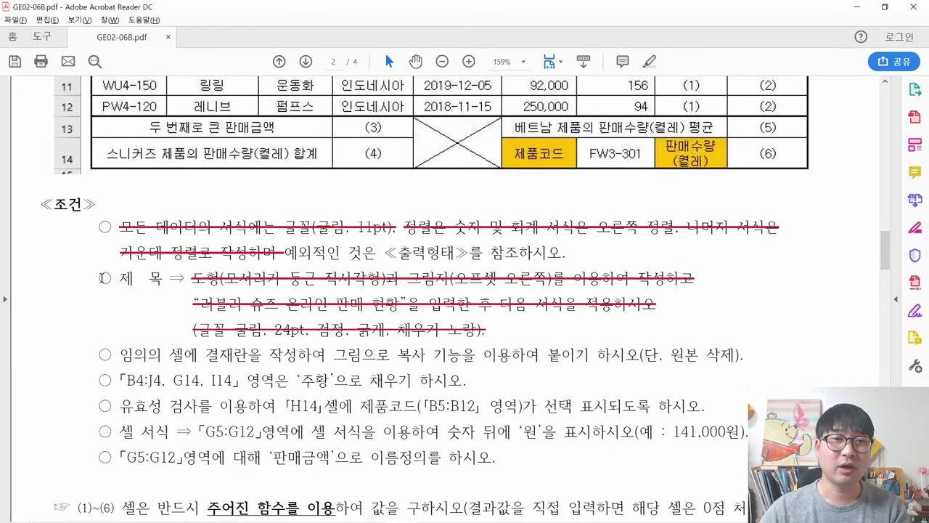
{"action": "left_click_drag", "start_coordinate": [104, 277], "coordinate": [282, 280]}
{"action": "scroll", "coordinate": [144, 336], "scroll_direction": "down", "scroll_amount": 1}
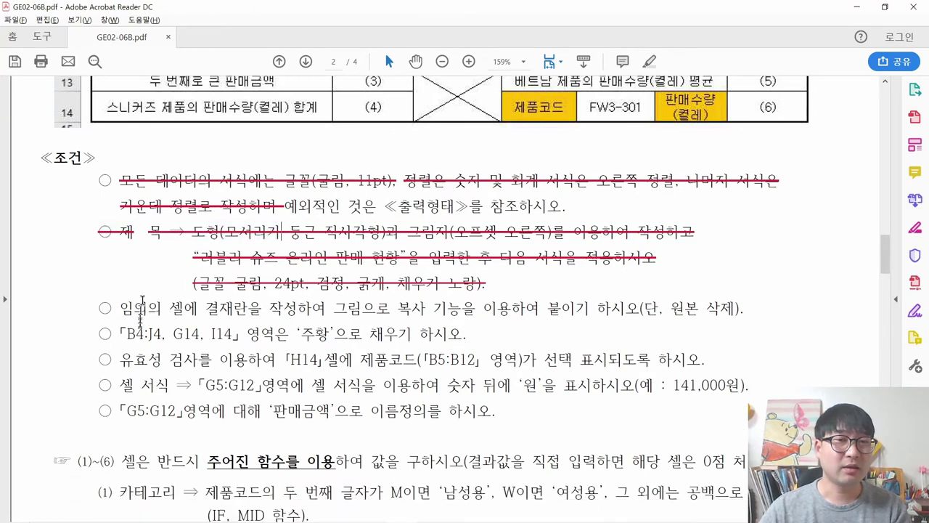
Examine the PDF's 결재란 condition and sample approval table, then switch to Excel and select cell J14.
{"action": "left_click_drag", "start_coordinate": [129, 308], "coordinate": [310, 307]}
{"action": "scroll", "coordinate": [430, 313], "scroll_direction": "up", "scroll_amount": 5}
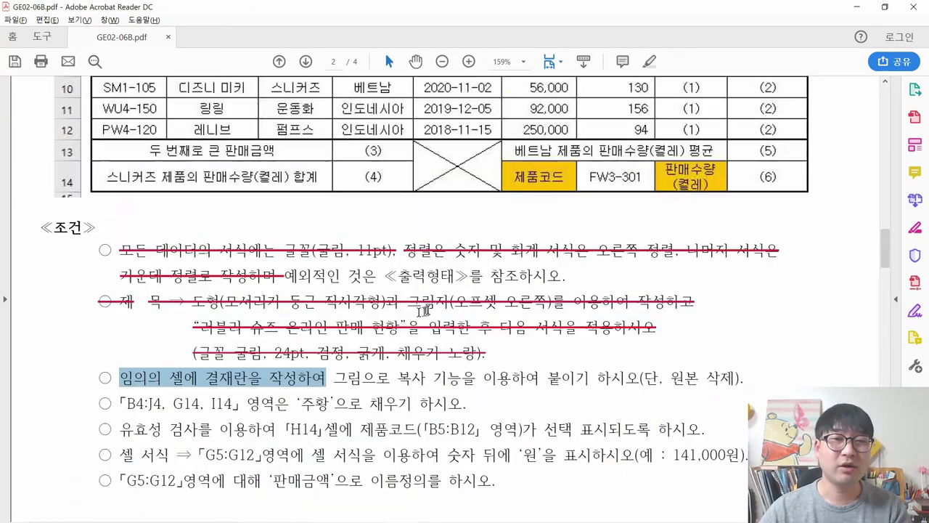
{"action": "scroll", "coordinate": [430, 312], "scroll_direction": "up", "scroll_amount": 3}
{"action": "left_click_drag", "start_coordinate": [562, 143], "coordinate": [833, 223]}
{"action": "scroll", "coordinate": [614, 347], "scroll_direction": "down", "scroll_amount": 5}
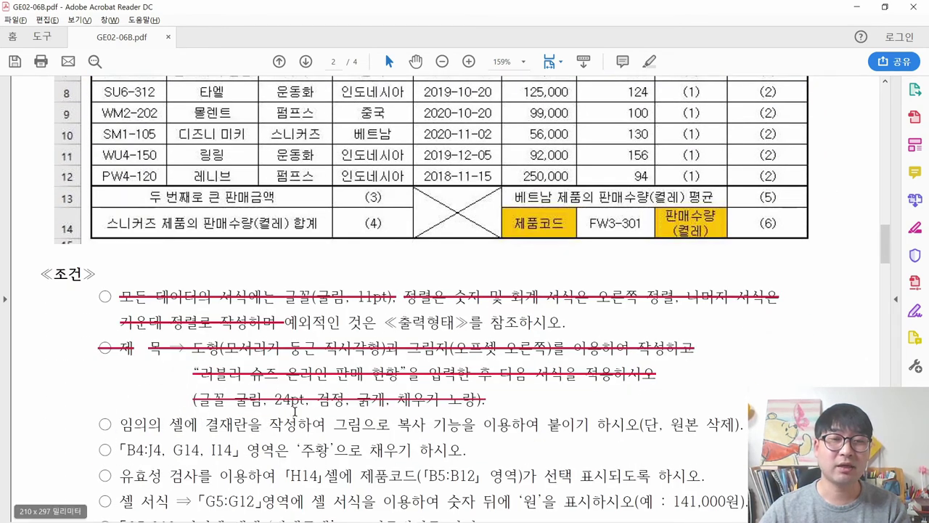
{"action": "key", "text": "alt+Tab"}
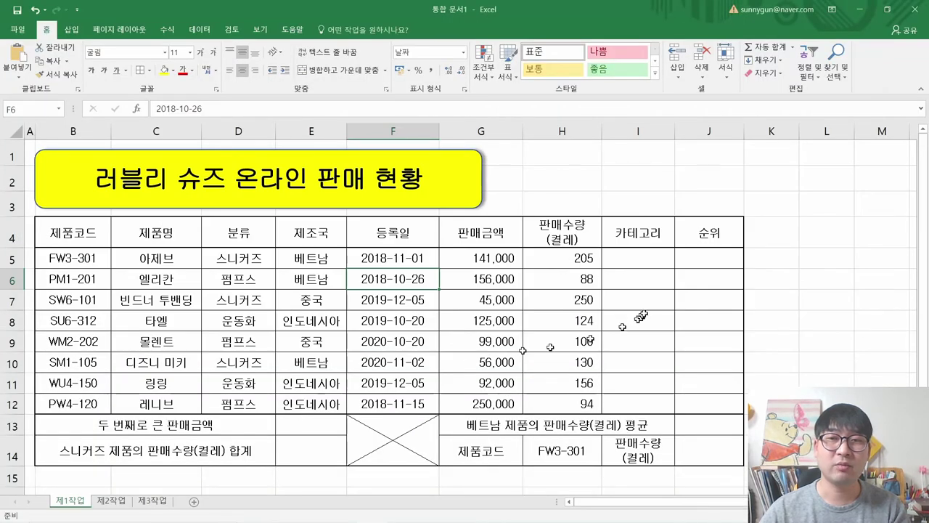
{"action": "left_click", "coordinate": [827, 181]}
{"action": "left_click", "coordinate": [771, 451]}
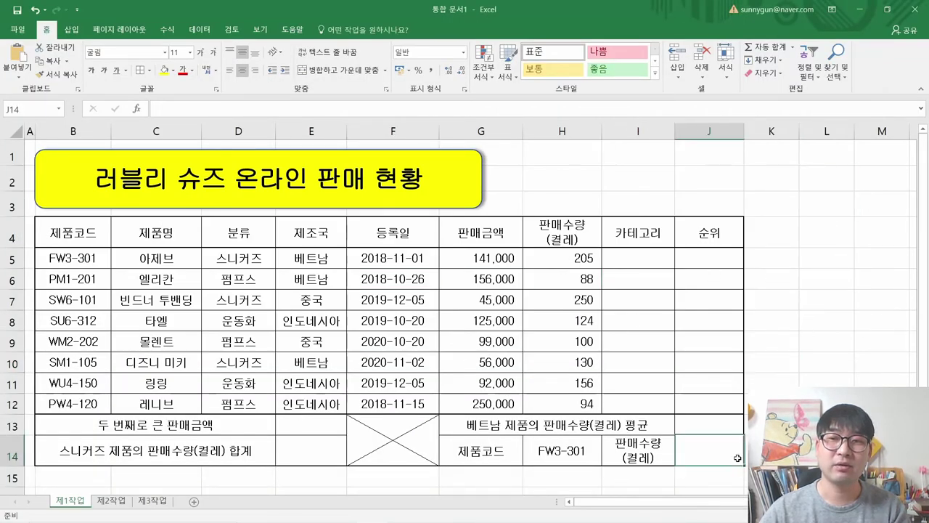
Select cell H1, then switch to the exam PDF and examine the approval box condition about pasting it as a picture.
{"action": "left_click", "coordinate": [585, 156]}
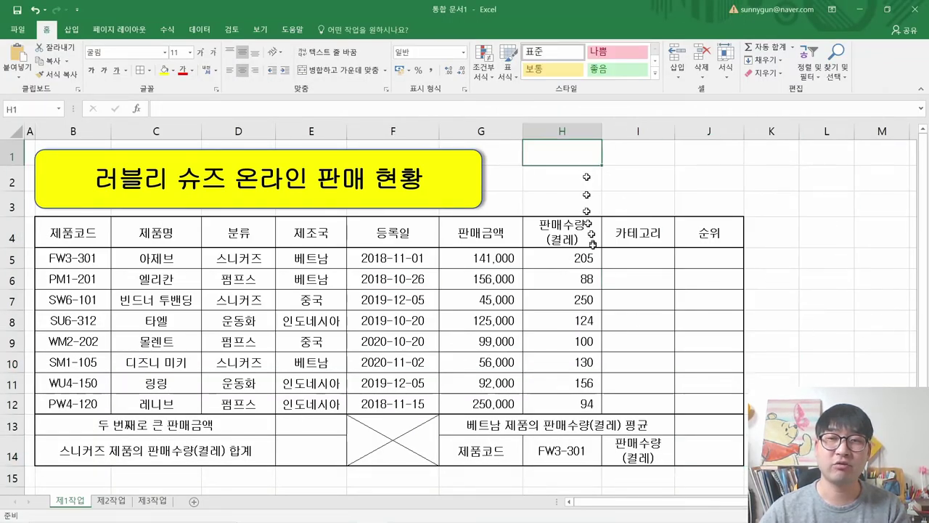
{"action": "scroll", "coordinate": [592, 232], "scroll_direction": "down", "scroll_amount": 3}
{"action": "scroll", "coordinate": [593, 248], "scroll_direction": "up", "scroll_amount": 3}
{"action": "key", "text": "alt+Tab"}
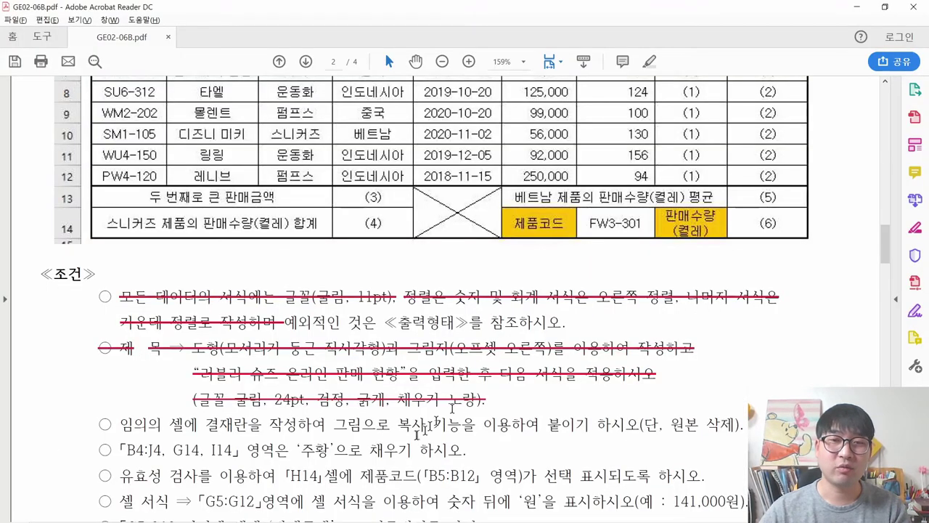
{"action": "left_click_drag", "start_coordinate": [335, 427], "coordinate": [614, 425]}
{"action": "left_click_drag", "start_coordinate": [334, 428], "coordinate": [356, 430]}
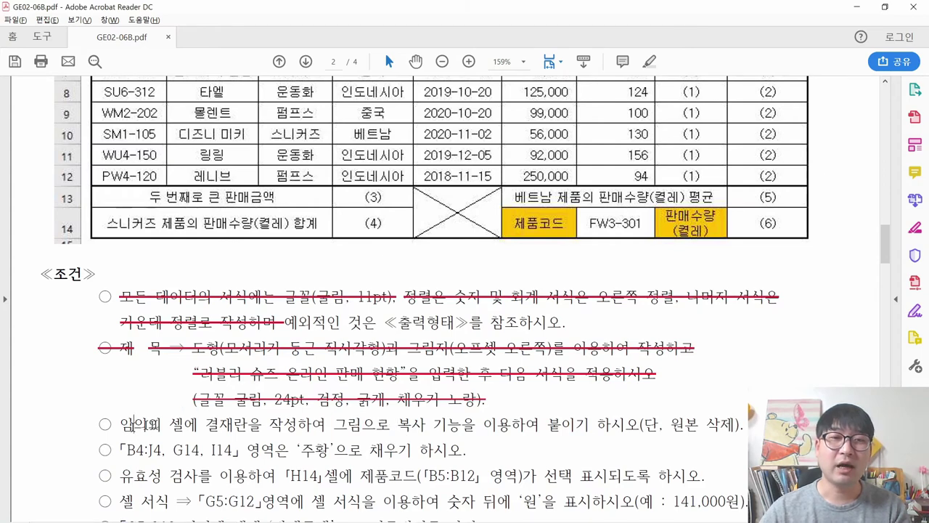
Switch to Excel, add a new worksheet for building the approval box, and select its cell B4.
{"action": "key", "text": "alt+Tab"}
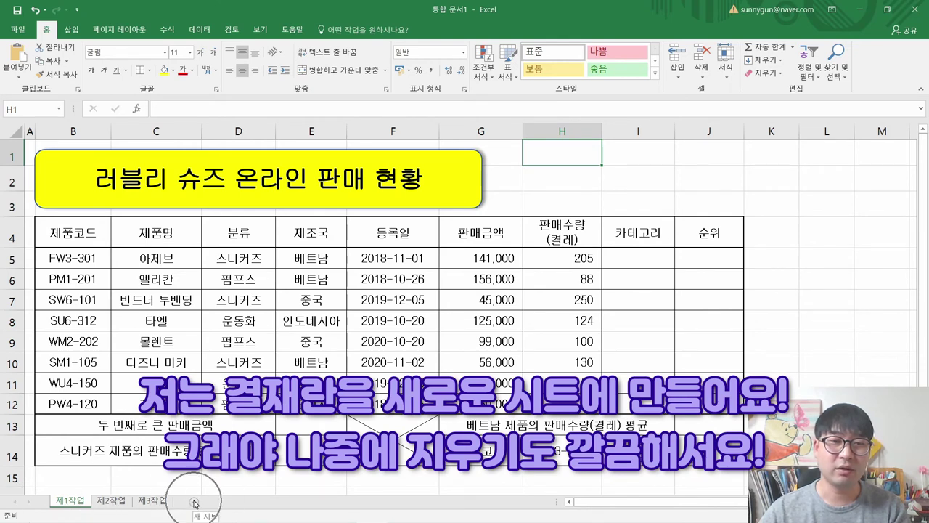
{"action": "left_click", "coordinate": [195, 503]}
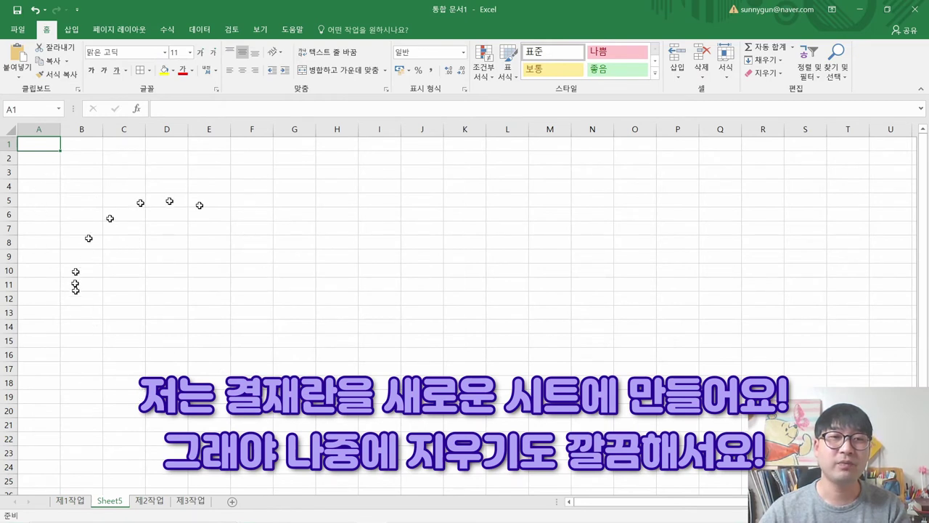
{"action": "left_click", "coordinate": [81, 200]}
{"action": "left_click", "coordinate": [337, 201]}
{"action": "left_click", "coordinate": [379, 200]}
{"action": "left_click", "coordinate": [167, 285]}
{"action": "left_click", "coordinate": [83, 186]}
{"action": "left_click", "coordinate": [82, 157]}
{"action": "left_click", "coordinate": [209, 200]}
{"action": "left_click", "coordinate": [124, 227]}
{"action": "left_click", "coordinate": [75, 183]}
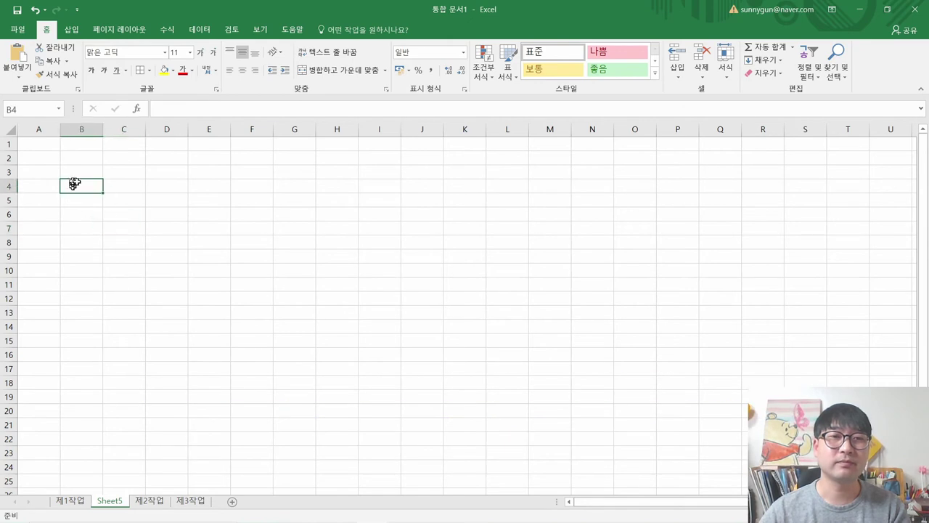
Check the approval box in the PDF sample and enter 확인, 담당, 대리 and 과장 in cells B4 to E4.
{"action": "key", "text": "alt+Tab"}
{"action": "scroll", "coordinate": [200, 266], "scroll_direction": "up", "scroll_amount": 5}
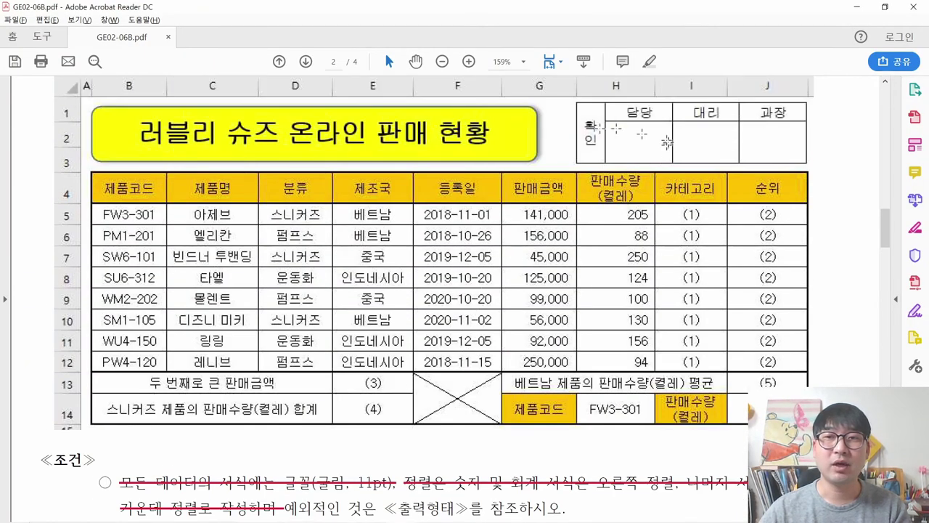
{"action": "key", "text": "alt+Tab"}
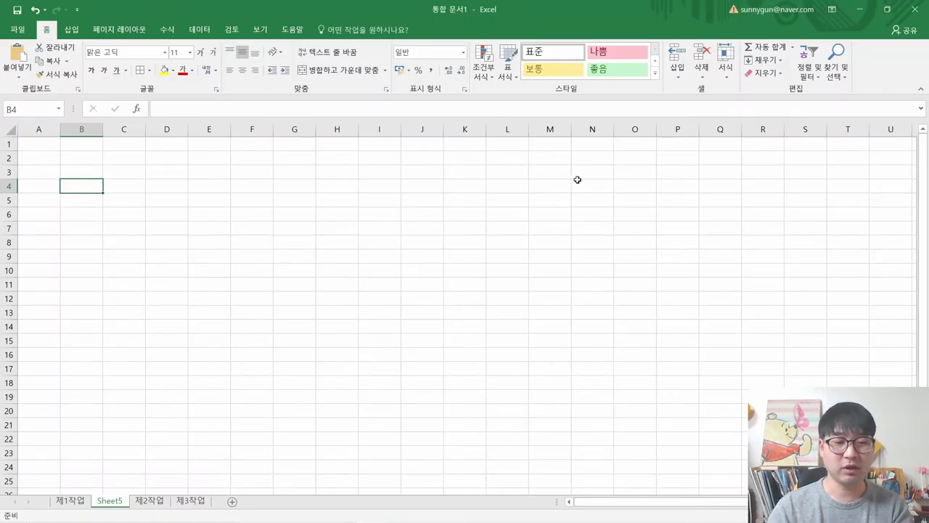
{"action": "type", "text": "확인"}
{"action": "key", "text": "Tab"}
{"action": "type", "text": "담당"}
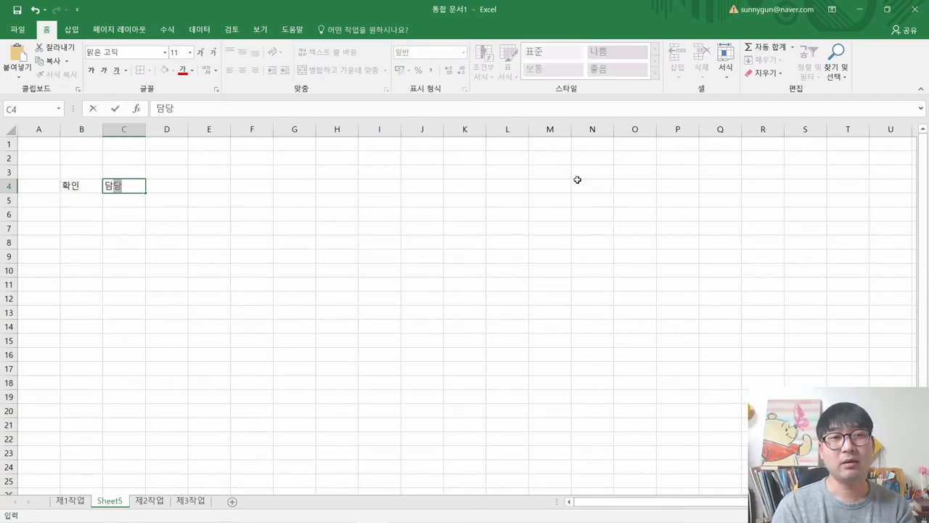
{"action": "key", "text": "Tab"}
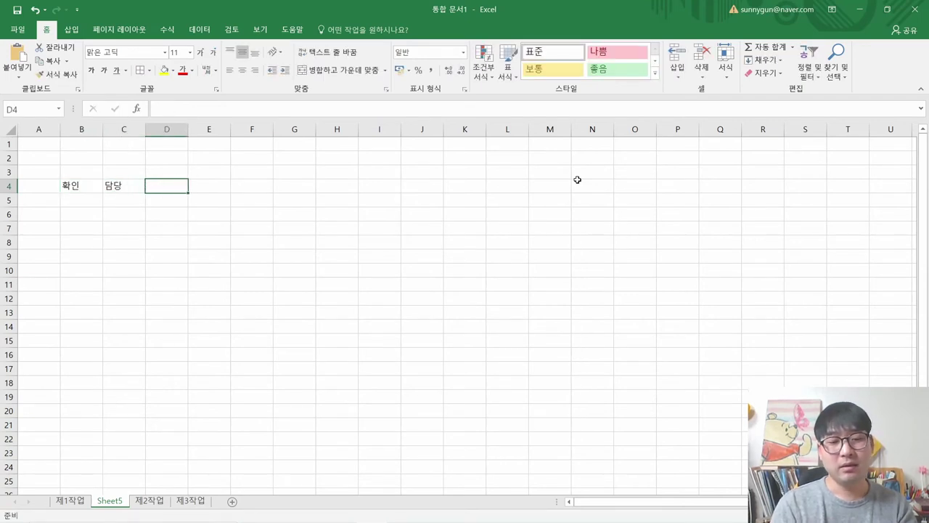
{"action": "type", "text": "대리"}
{"action": "key", "text": "Tab"}
{"action": "type", "text": "ㄷ과"}
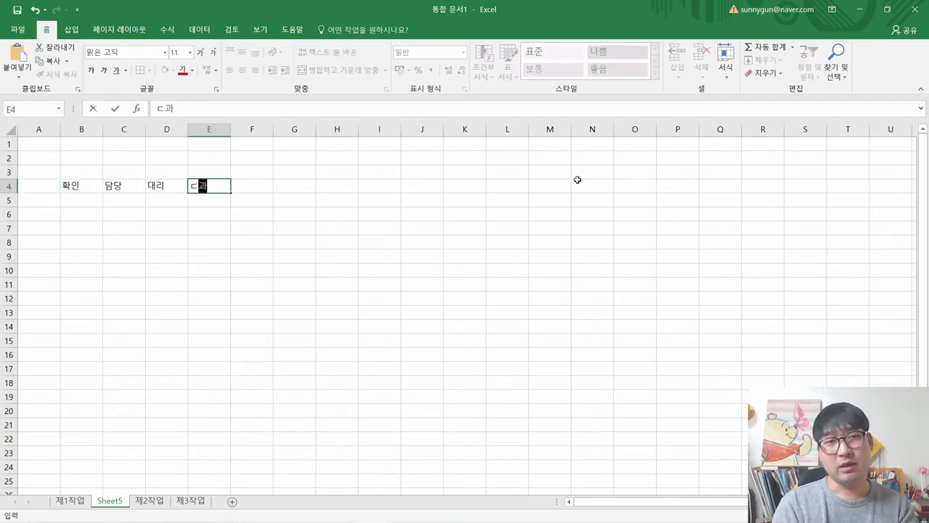
{"action": "type", "text": "장"}
{"action": "key", "text": "Return"}
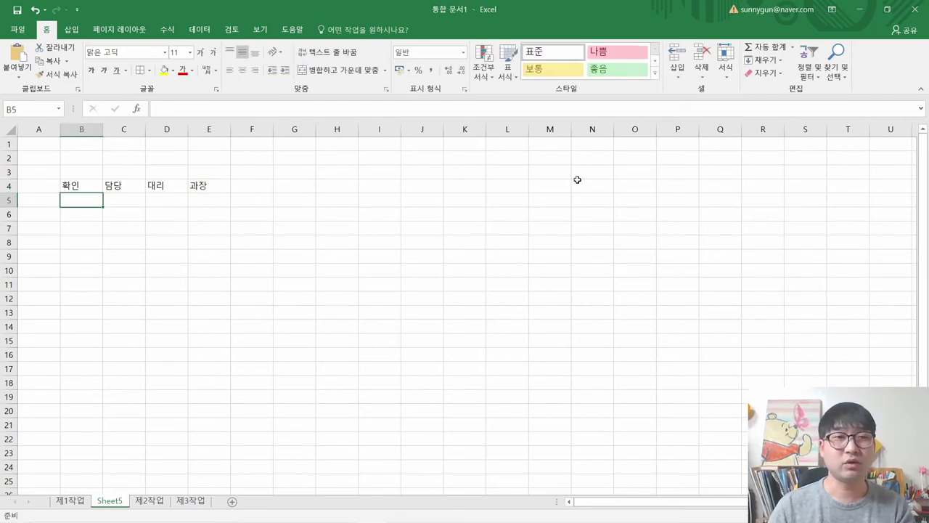
Compare with the PDF sample and increase the height of row 5 for the signature cells.
{"action": "key", "text": "alt+Tab"}
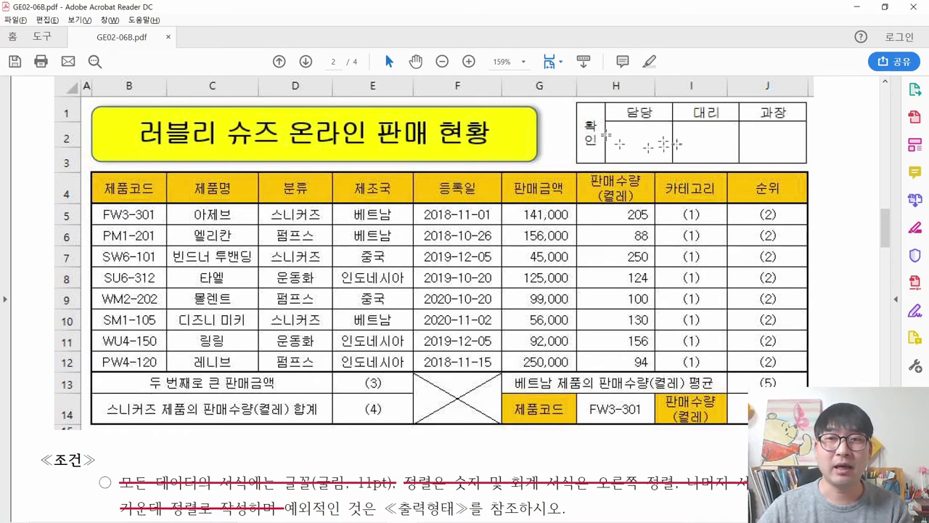
{"action": "key", "text": "alt+Tab"}
{"action": "left_click_drag", "start_coordinate": [10, 206], "coordinate": [8, 223]}
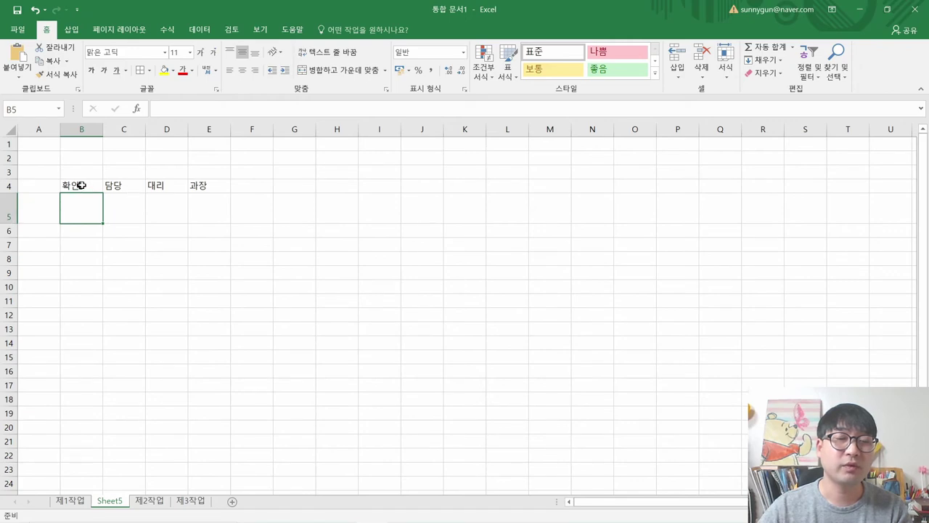
Merge and center cells B4:B5 as in the PDF sample and set the 확인 text to vertical writing.
{"action": "key", "text": "alt+Tab"}
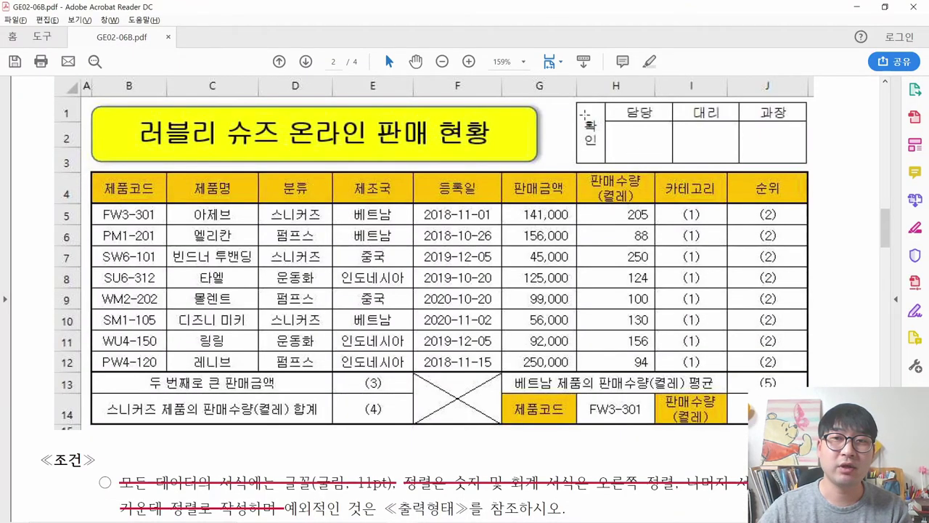
{"action": "key", "text": "alt+Tab"}
{"action": "left_click_drag", "start_coordinate": [72, 183], "coordinate": [73, 199]}
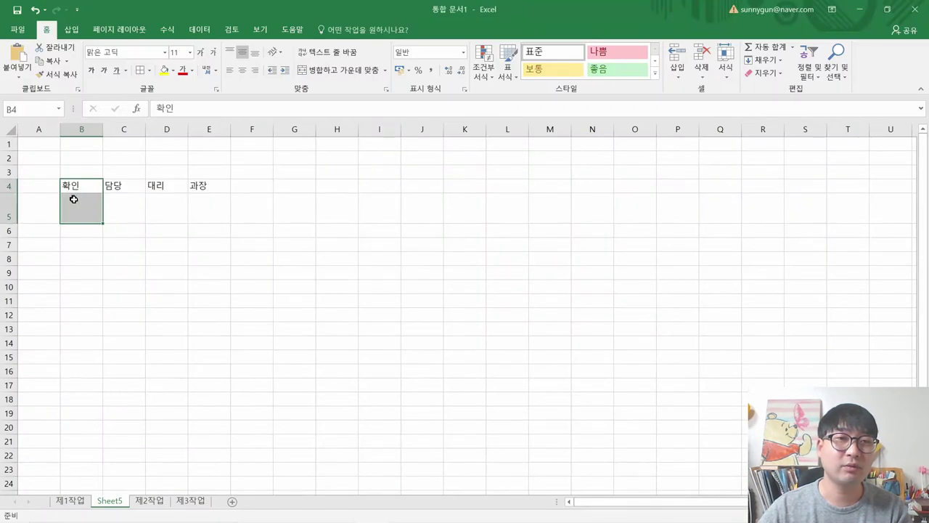
{"action": "left_click", "coordinate": [349, 75]}
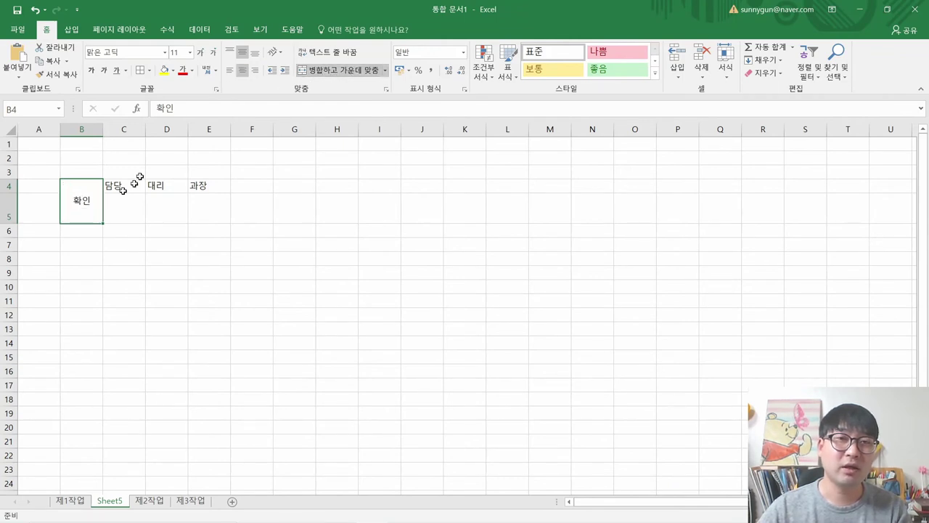
{"action": "left_click", "coordinate": [276, 53]}
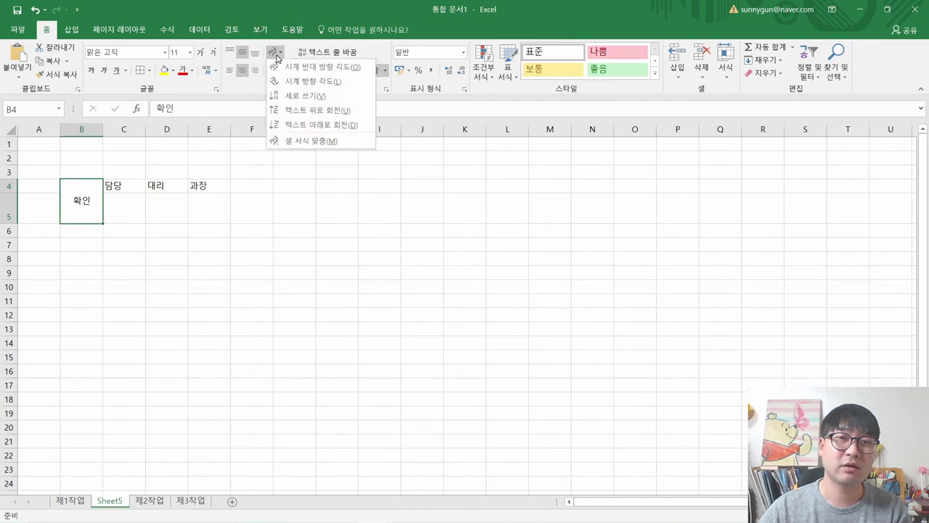
{"action": "left_click", "coordinate": [282, 95]}
Narrow column B around the vertical 확인 text to match the PDF sample.
{"action": "key", "text": "alt+Tab"}
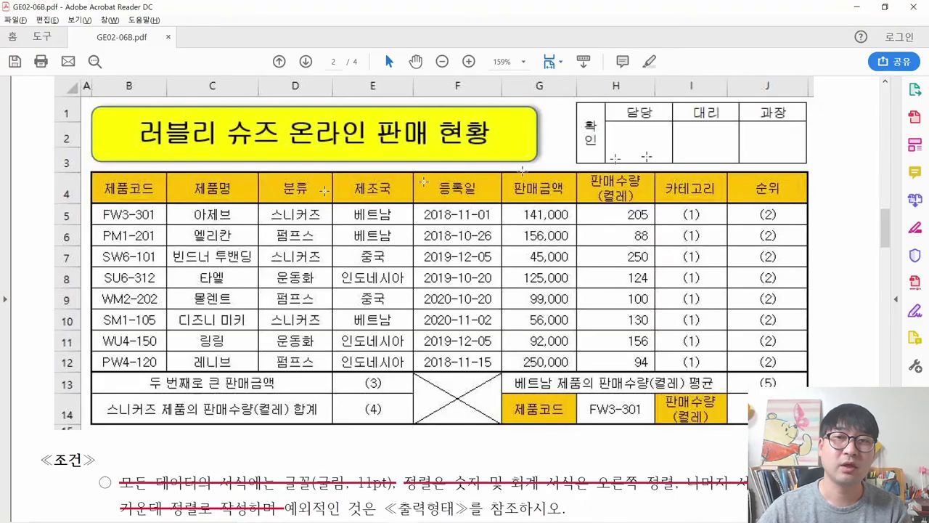
{"action": "key", "text": "alt+Tab"}
{"action": "left_click_drag", "start_coordinate": [103, 133], "coordinate": [82, 132]}
{"action": "left_click", "coordinate": [145, 156]}
{"action": "key", "text": "alt+Tab"}
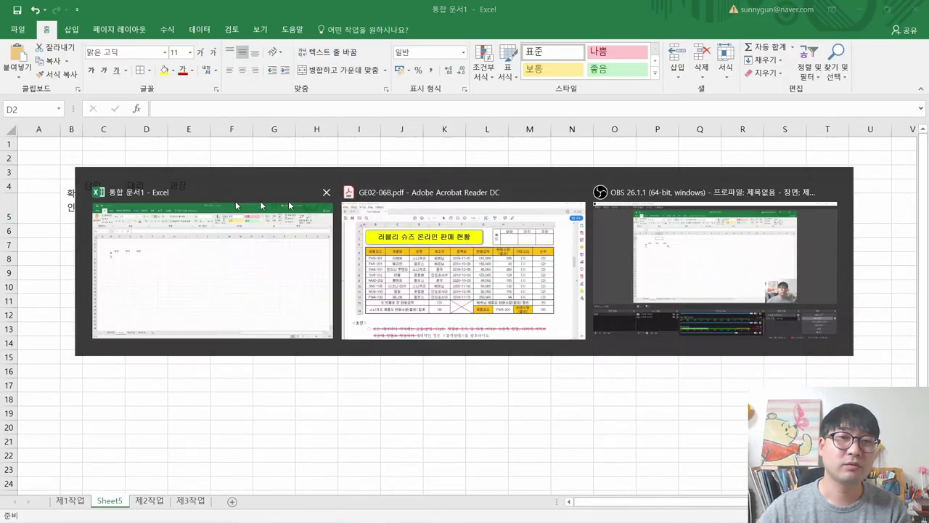
{"action": "key", "text": "alt+Tab"}
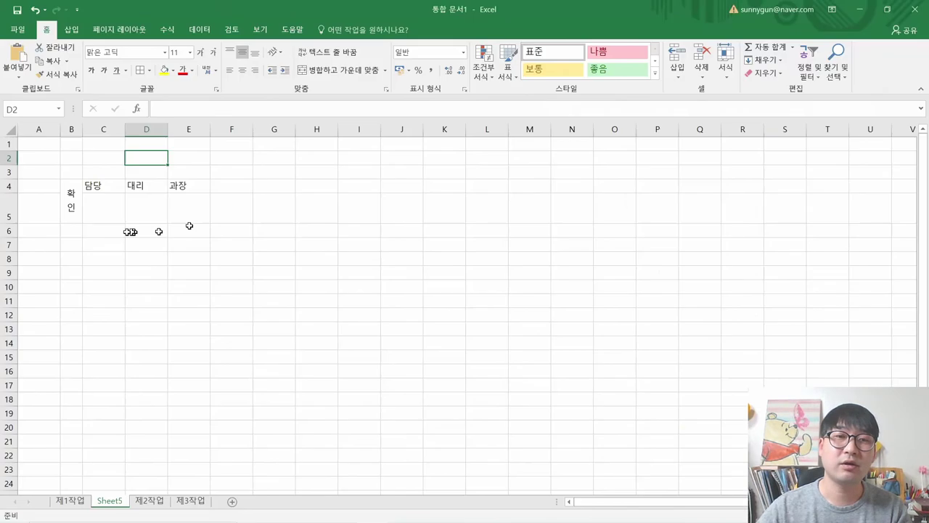
Center the 담당, 대리 and 과장 headings horizontally in cells C4 to E4.
{"action": "left_click_drag", "start_coordinate": [104, 189], "coordinate": [178, 186]}
{"action": "left_click", "coordinate": [245, 76]}
{"action": "left_click", "coordinate": [142, 229]}
Apply all borders to the approval box range B4:E5, following the PDF sample.
{"action": "key", "text": "alt+Tab"}
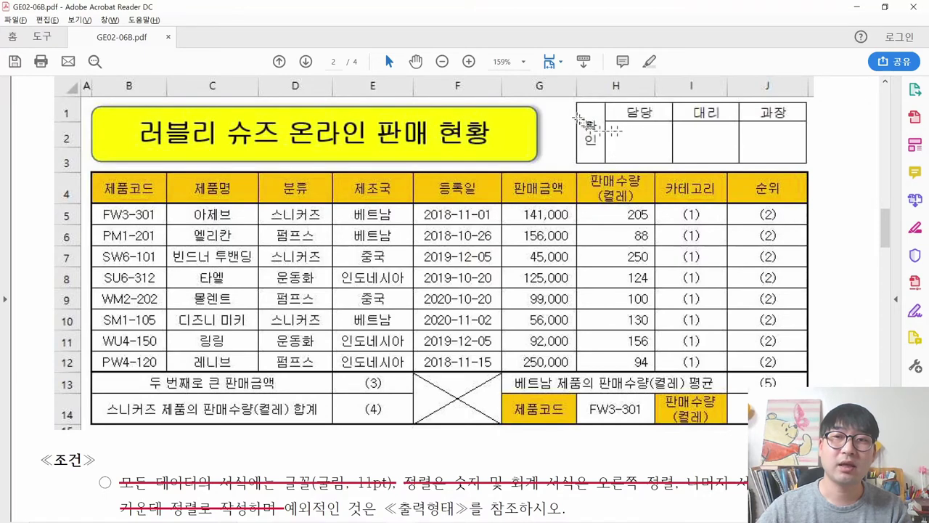
{"action": "key", "text": "alt+Tab"}
{"action": "left_click", "coordinate": [73, 200]}
{"action": "left_click_drag", "start_coordinate": [70, 197], "coordinate": [202, 182]}
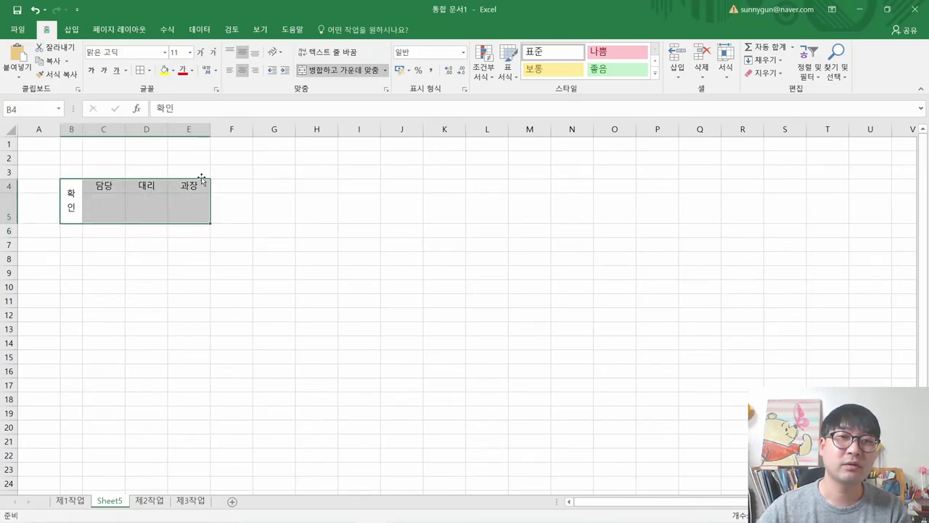
{"action": "left_click", "coordinate": [150, 70]}
{"action": "left_click", "coordinate": [165, 174]}
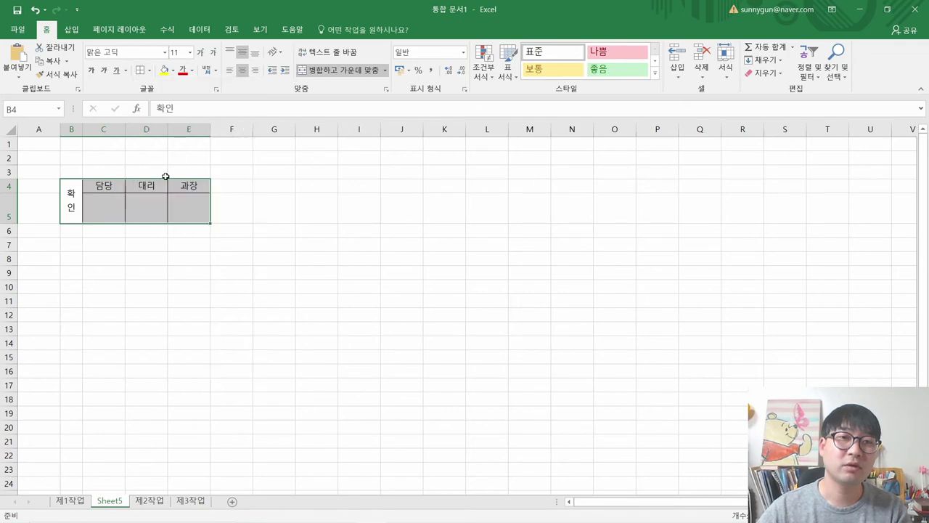
{"action": "left_click", "coordinate": [275, 197]}
Narrow column B slightly further and compare the finished approval box with the PDF sample.
{"action": "key", "text": "alt+Tab"}
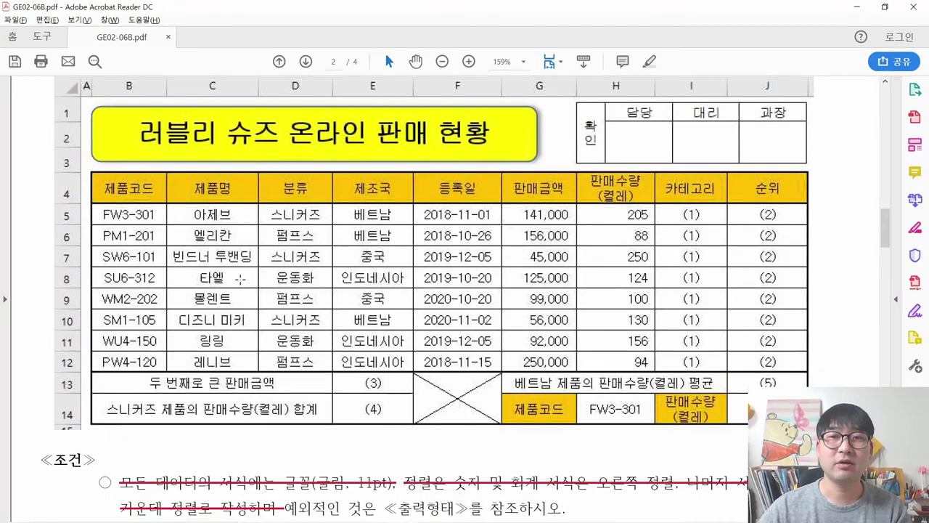
{"action": "key", "text": "alt+Tab"}
{"action": "left_click_drag", "start_coordinate": [82, 129], "coordinate": [80, 129]}
{"action": "left_click", "coordinate": [151, 297]}
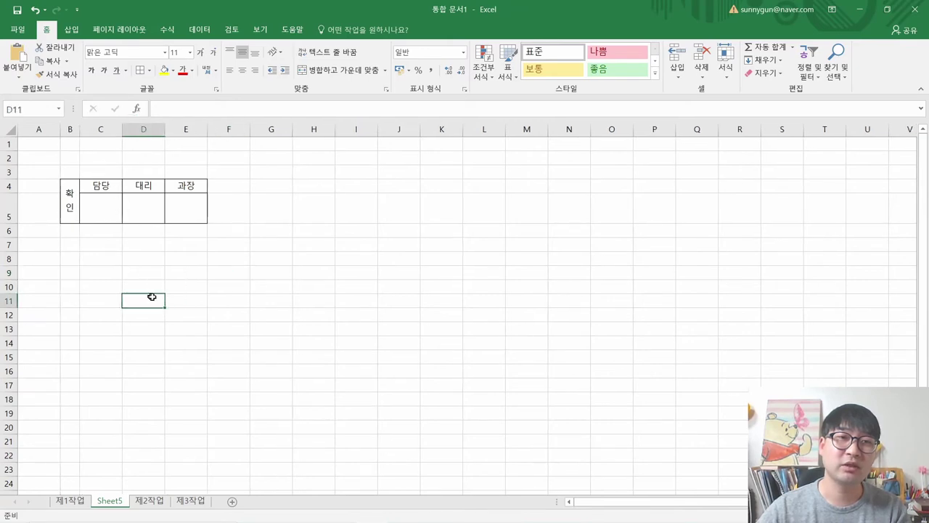
{"action": "key", "text": "alt+Tab"}
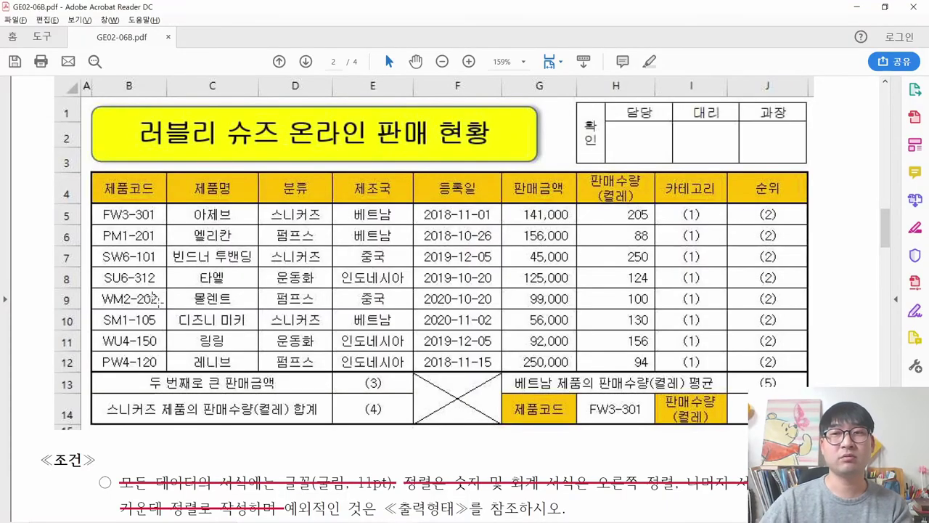
{"action": "key", "text": "alt+Tab"}
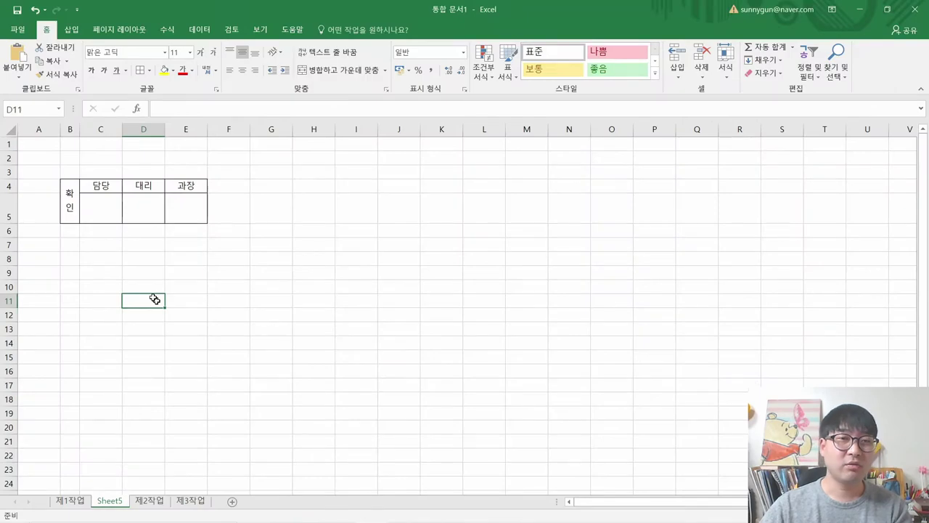
Review the PDF's paste-as-picture condition, then switch to Excel and copy the approval box range B4:E5.
{"action": "key", "text": "alt+Tab"}
{"action": "scroll", "coordinate": [480, 295], "scroll_direction": "down", "scroll_amount": 6}
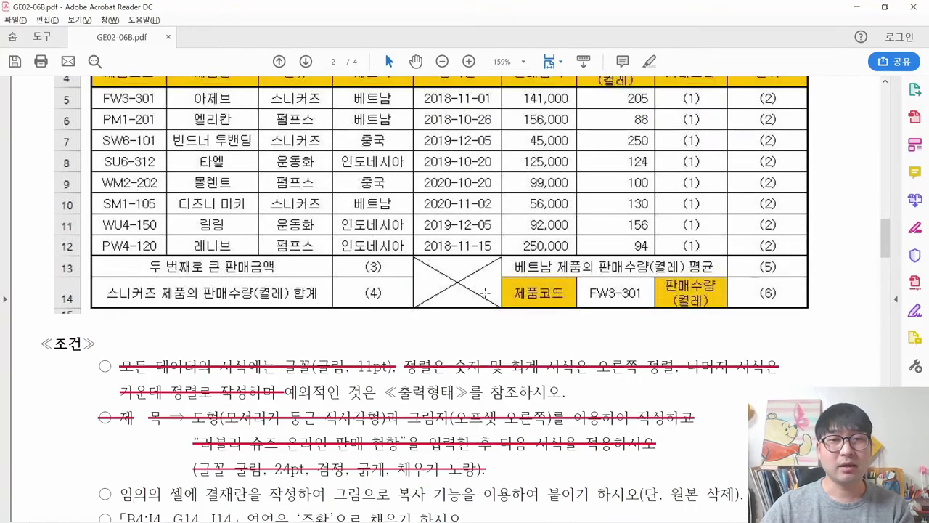
{"action": "left_click_drag", "start_coordinate": [332, 285], "coordinate": [595, 286]}
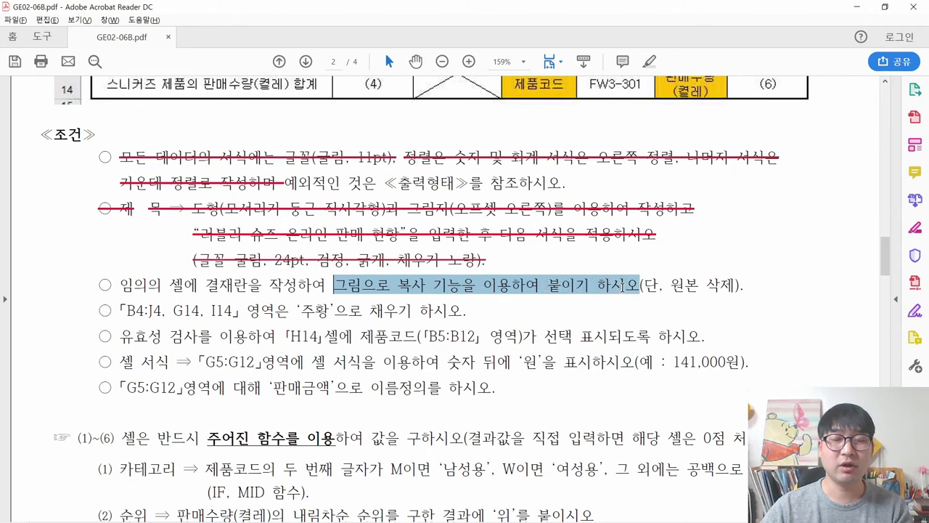
{"action": "key", "text": "alt+Tab"}
{"action": "left_click_drag", "start_coordinate": [66, 204], "coordinate": [180, 205]}
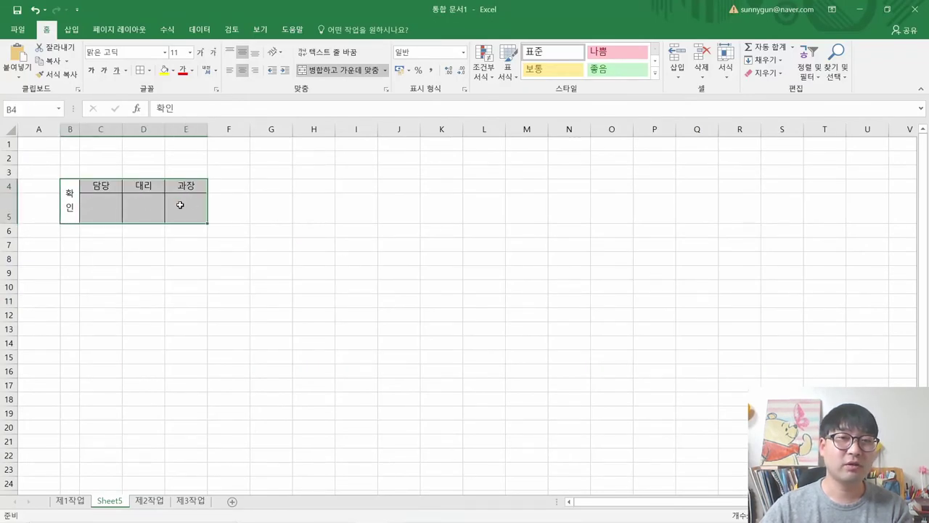
{"action": "right_click", "coordinate": [180, 206]}
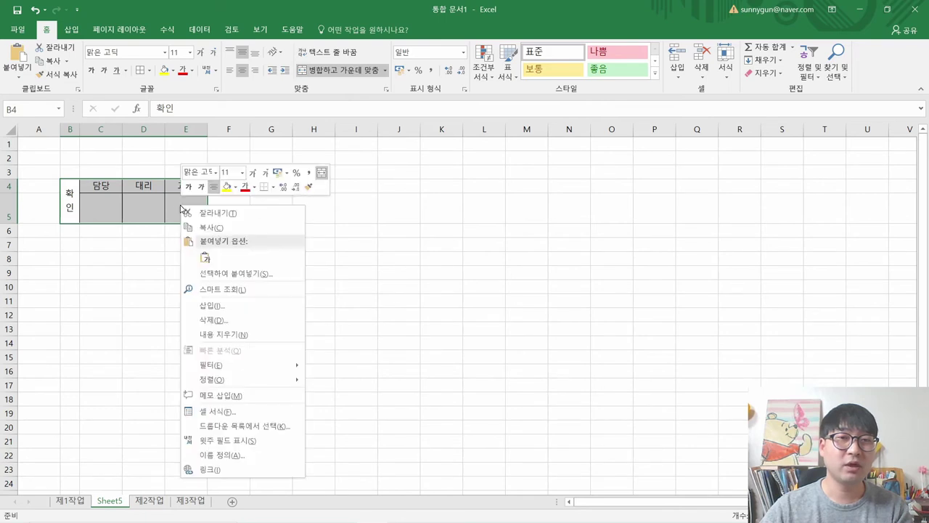
{"action": "left_click", "coordinate": [223, 229]}
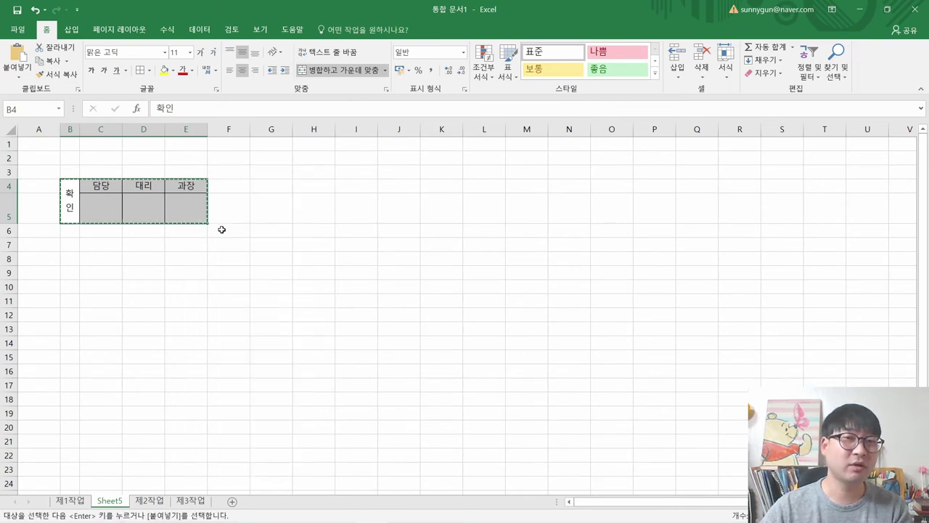
Paste the copied approval box as a picture at cell H1 of the 제1작업 sheet.
{"action": "left_click", "coordinate": [75, 501]}
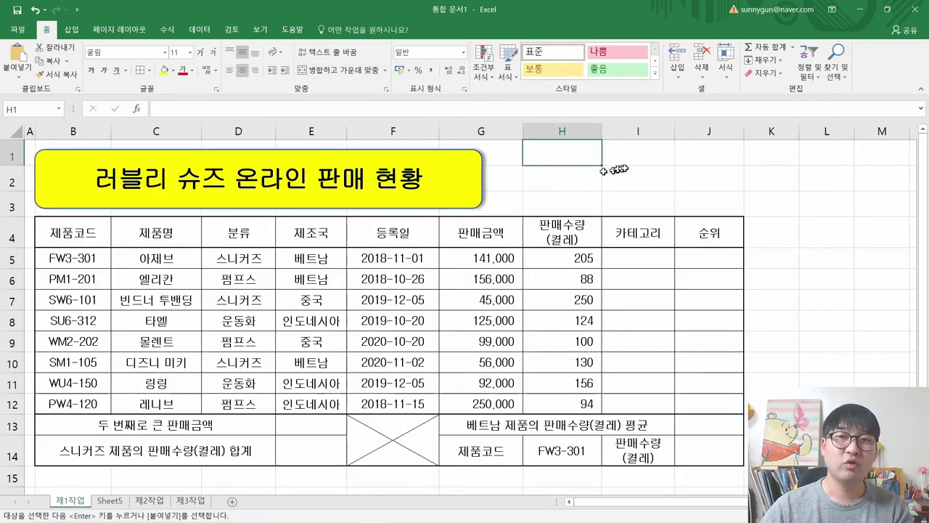
{"action": "right_click", "coordinate": [560, 157]}
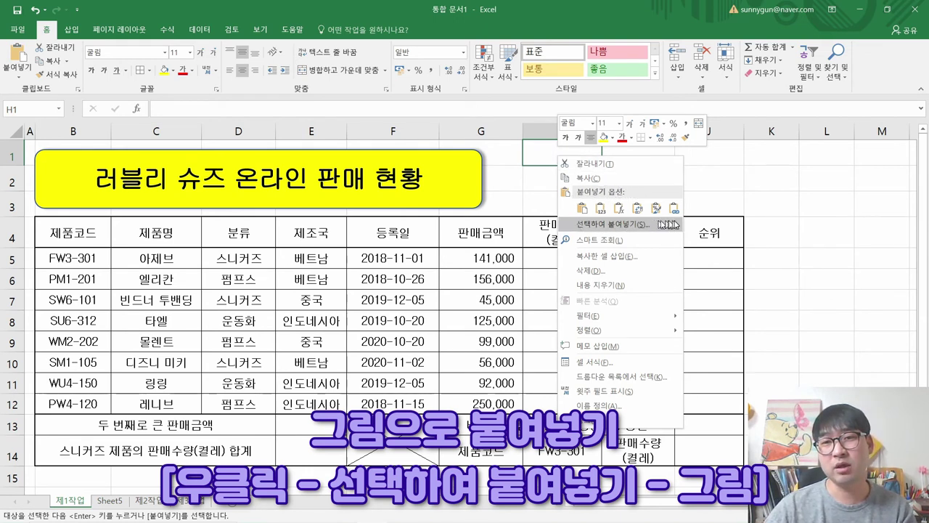
{"action": "mouse_move", "coordinate": [677, 224]}
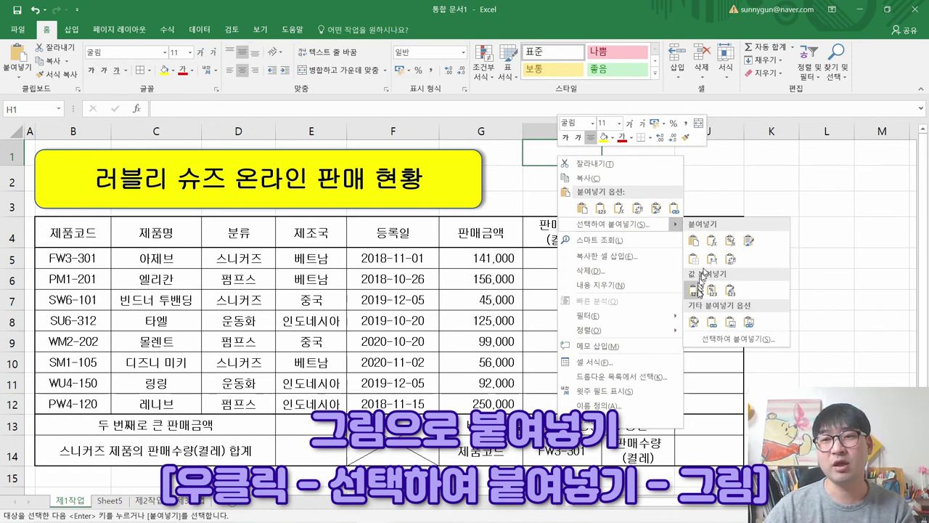
{"action": "left_click", "coordinate": [730, 323]}
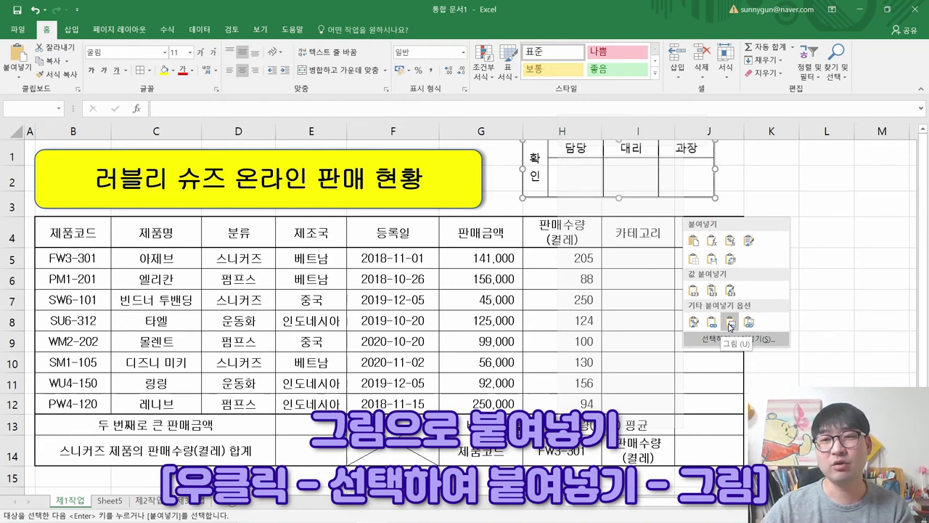
{"action": "left_click", "coordinate": [731, 324]}
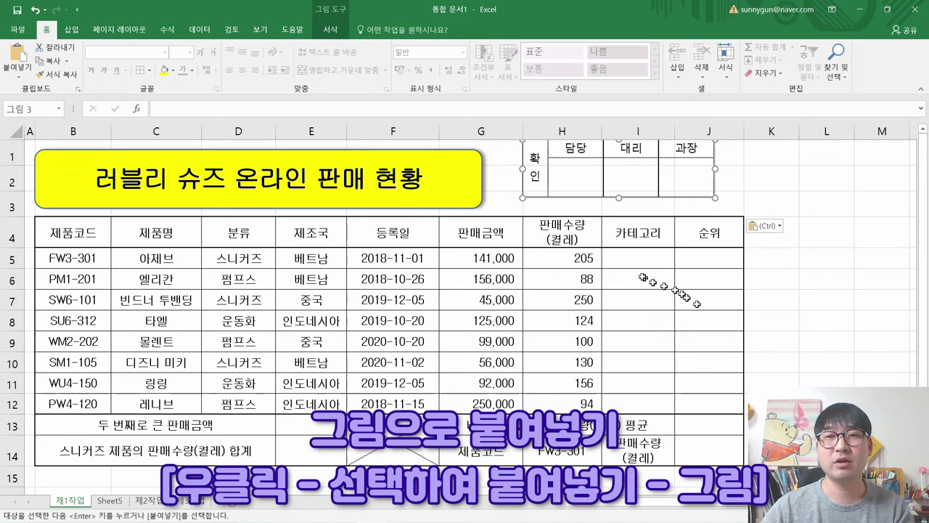
Place the approval box picture above the table's last columns and widen it leftward to column H's edge, following the PDF sample.
{"action": "left_click", "coordinate": [592, 270]}
{"action": "left_click", "coordinate": [700, 321]}
{"action": "left_click_drag", "start_coordinate": [609, 178], "coordinate": [641, 185]}
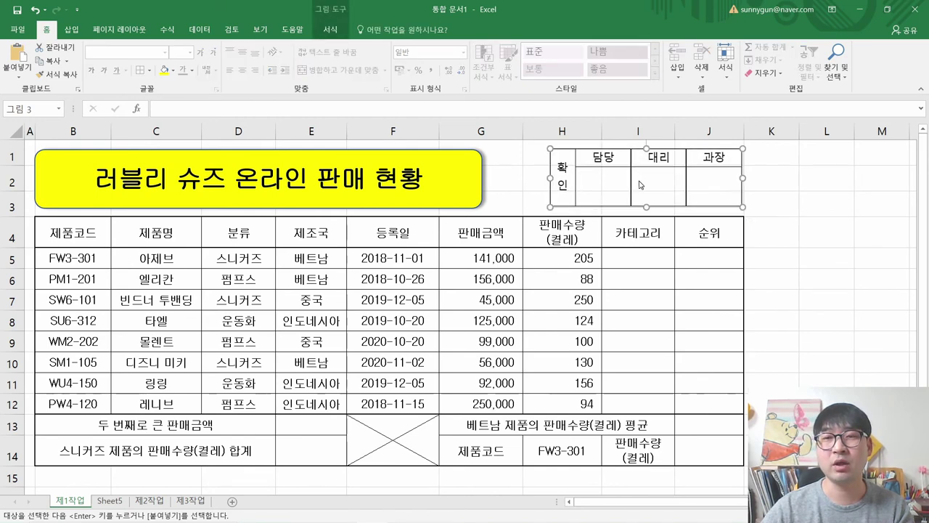
{"action": "key", "text": "alt+Tab"}
{"action": "scroll", "coordinate": [708, 262], "scroll_direction": "up", "scroll_amount": 10}
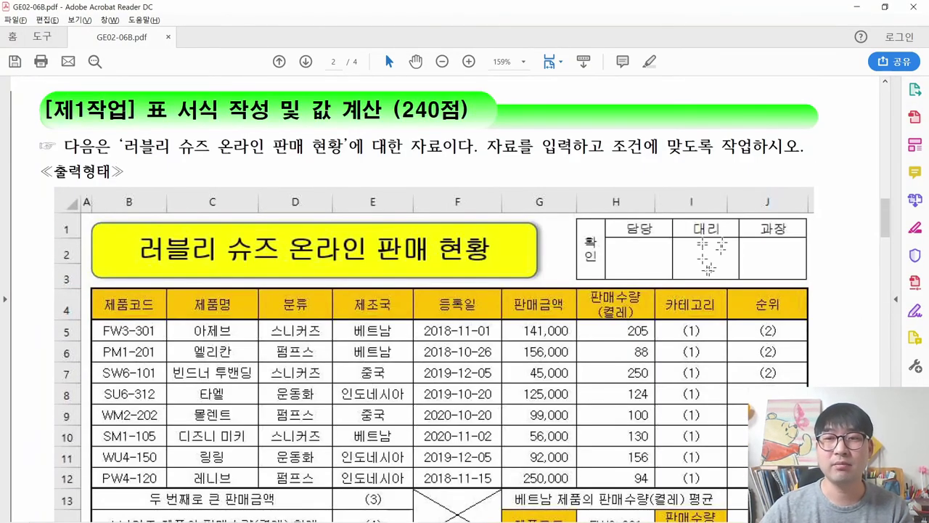
{"action": "key", "text": "alt+Tab"}
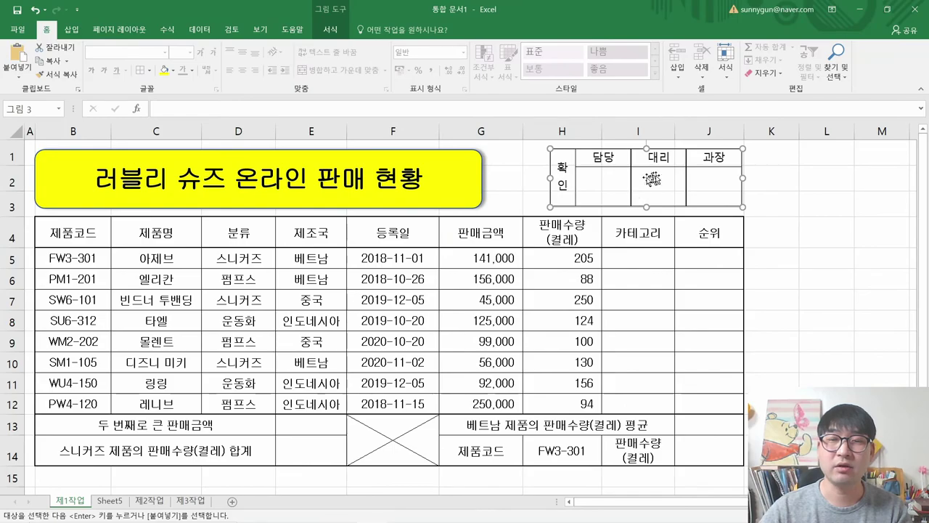
{"action": "key", "text": "alt+Tab"}
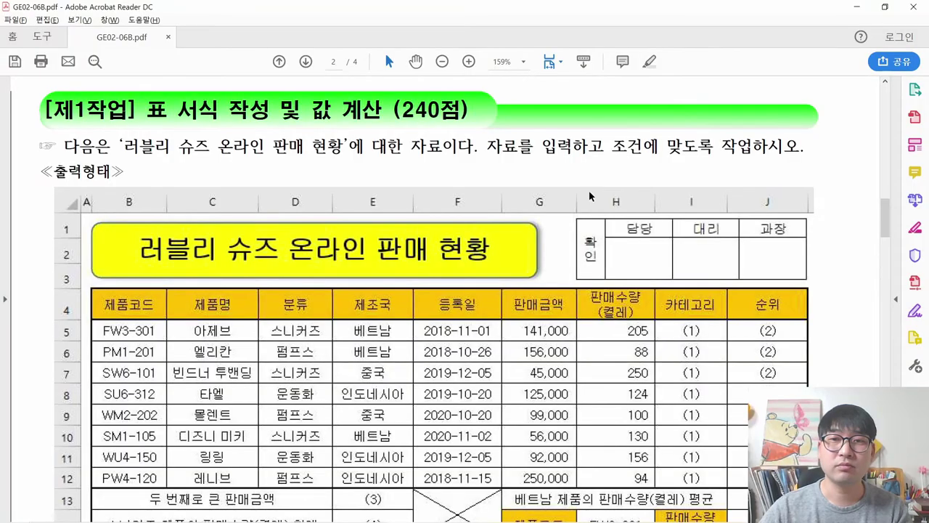
{"action": "key", "text": "alt+Tab"}
{"action": "left_click_drag", "start_coordinate": [551, 177], "coordinate": [525, 178]}
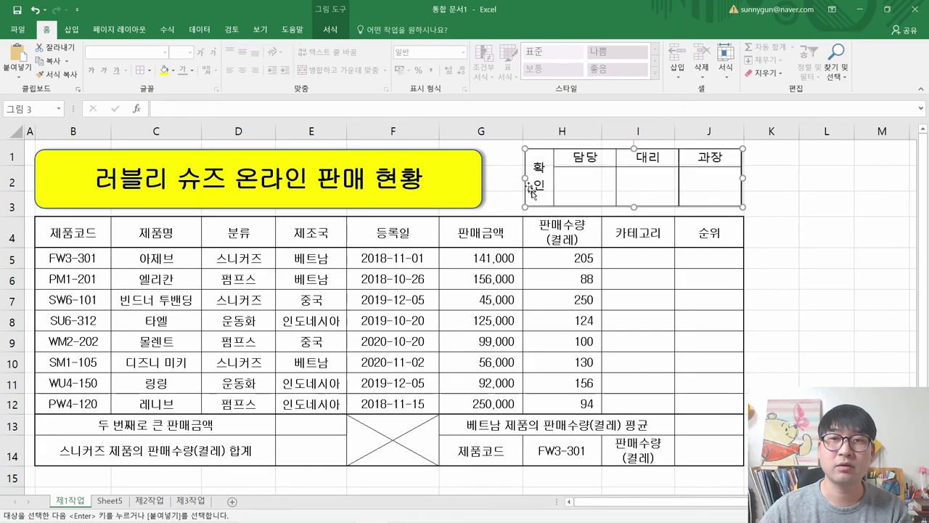
Stretch the approval box picture slightly downward and compare its size with the PDF sample.
{"action": "left_click", "coordinate": [581, 298]}
{"action": "key", "text": "alt+Tab"}
{"action": "key", "text": "alt+Tab"}
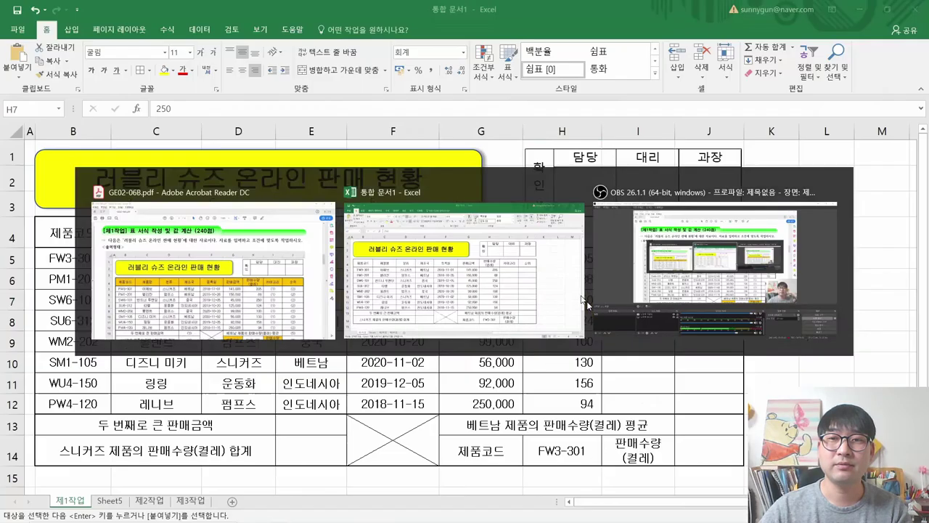
{"action": "left_click", "coordinate": [641, 201]}
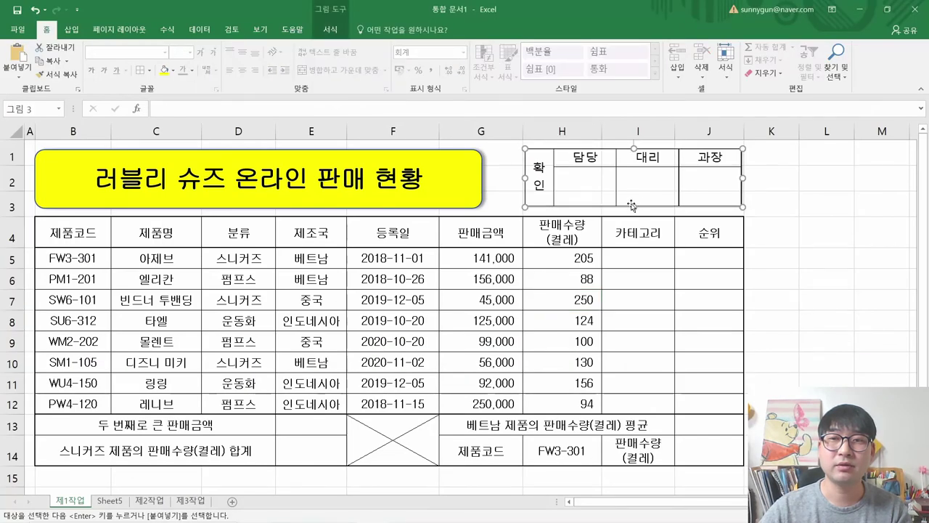
{"action": "left_click", "coordinate": [643, 281]}
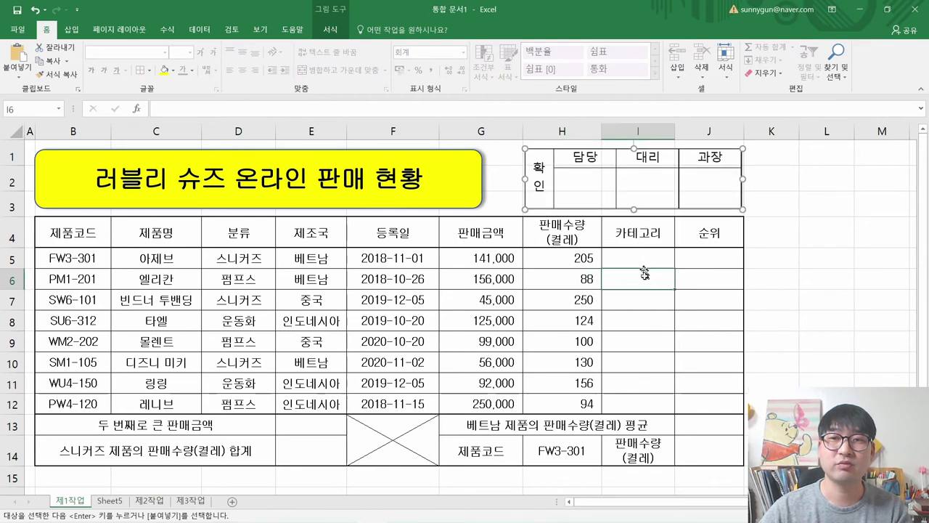
{"action": "key", "text": "alt+Tab"}
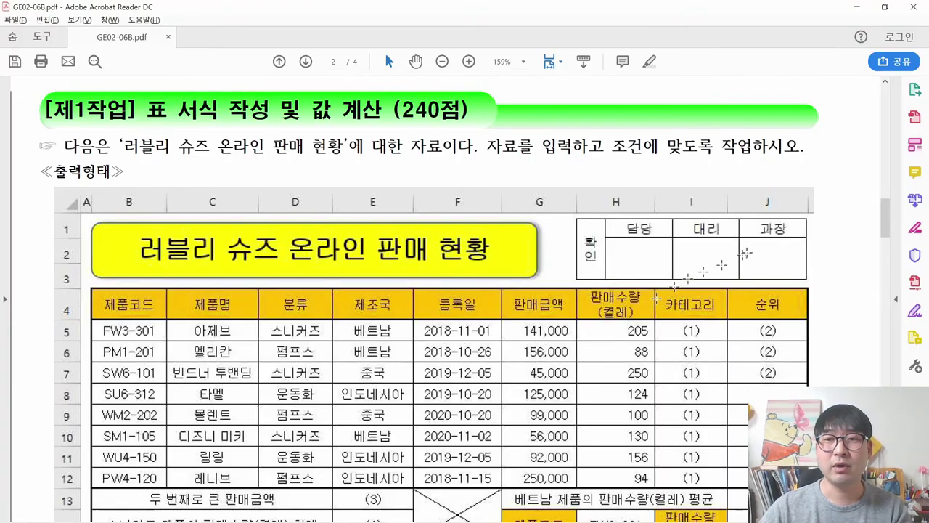
{"action": "key", "text": "alt+Tab"}
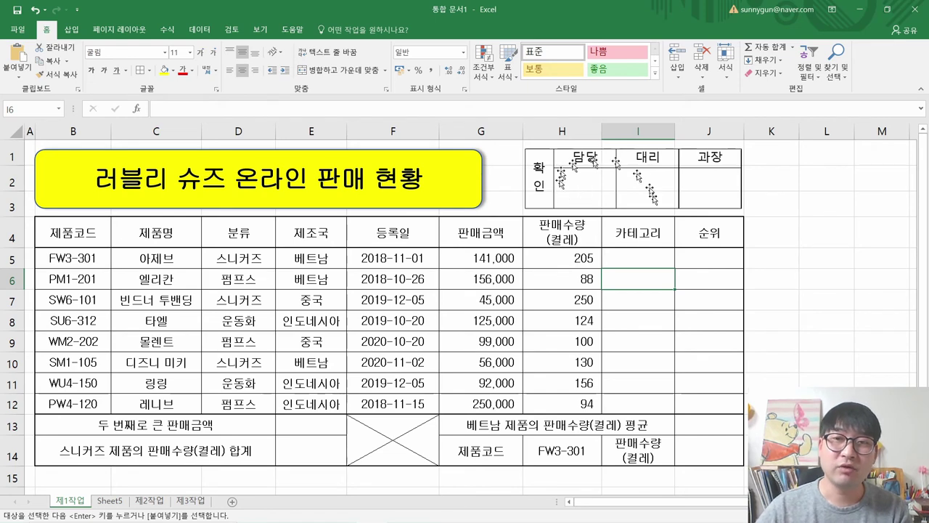
Review the PDF's approval box condition, including the instruction to delete the original.
{"action": "key", "text": "alt+Tab"}
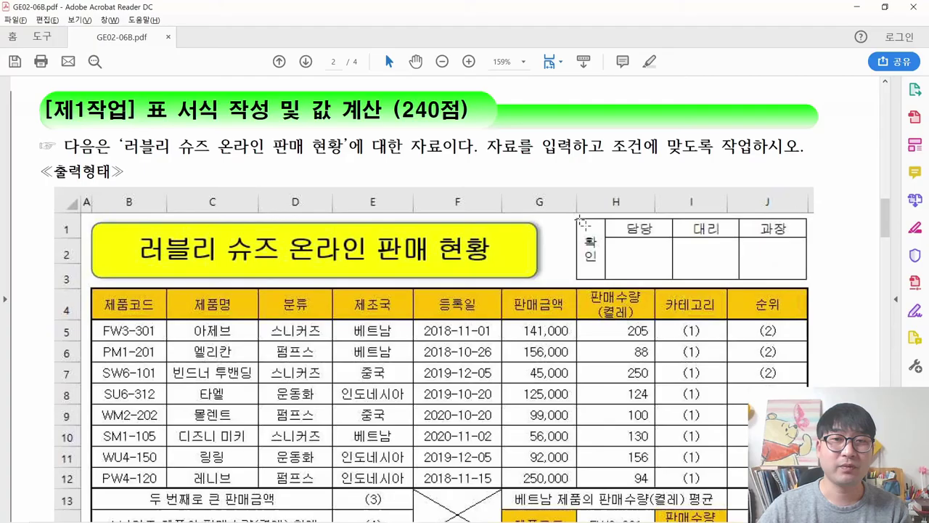
{"action": "scroll", "coordinate": [472, 300], "scroll_direction": "down", "scroll_amount": 10}
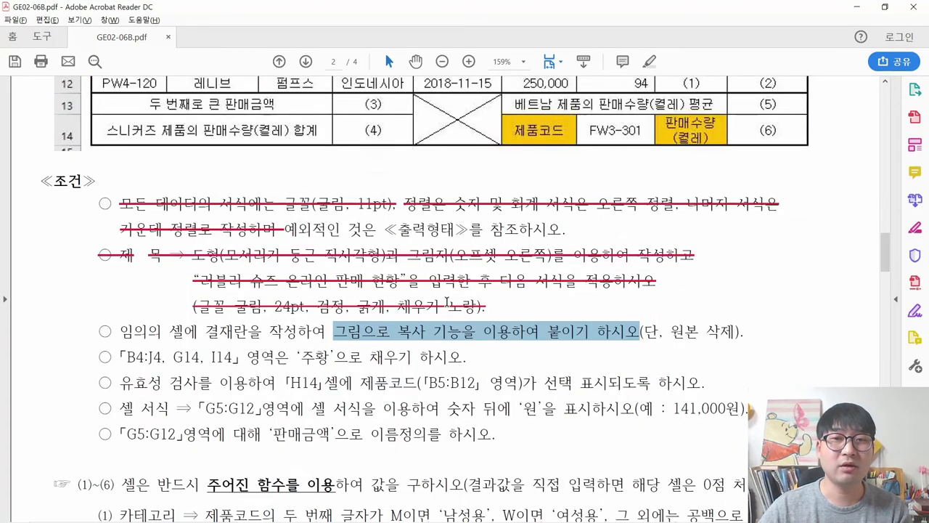
{"action": "left_click_drag", "start_coordinate": [120, 331], "coordinate": [635, 334]}
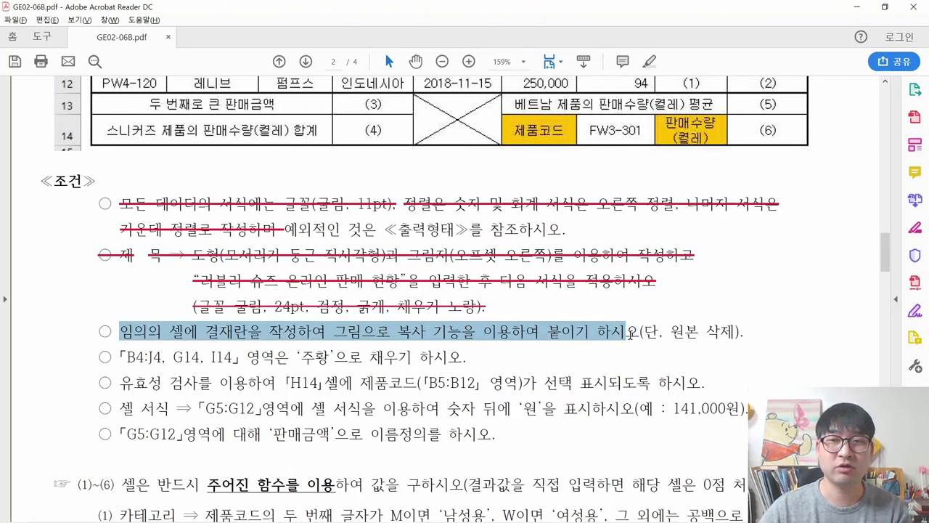
{"action": "right_click", "coordinate": [602, 345]}
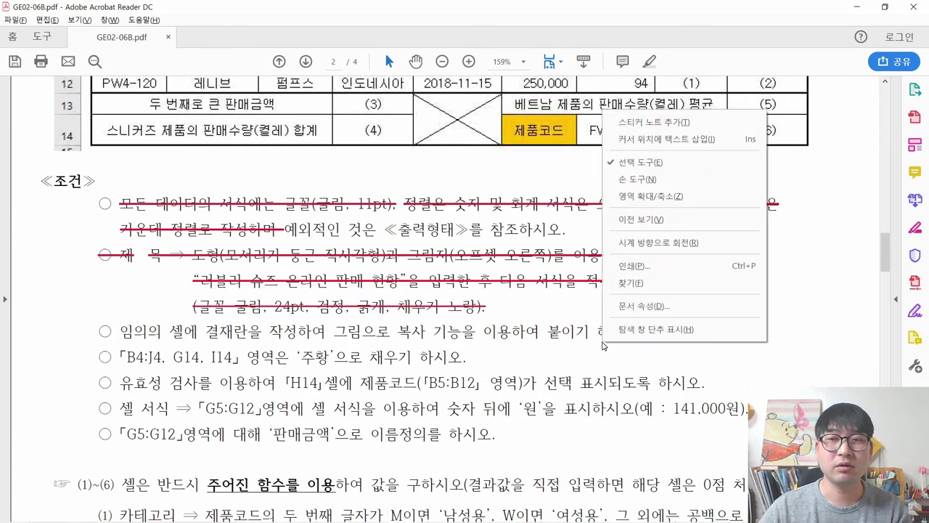
{"action": "left_click", "coordinate": [602, 346]}
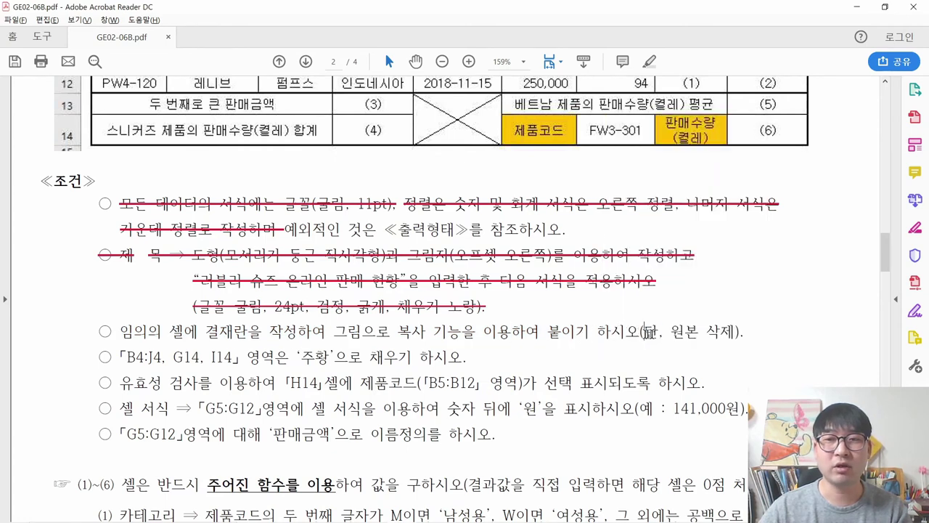
{"action": "left_click_drag", "start_coordinate": [645, 331], "coordinate": [704, 332]}
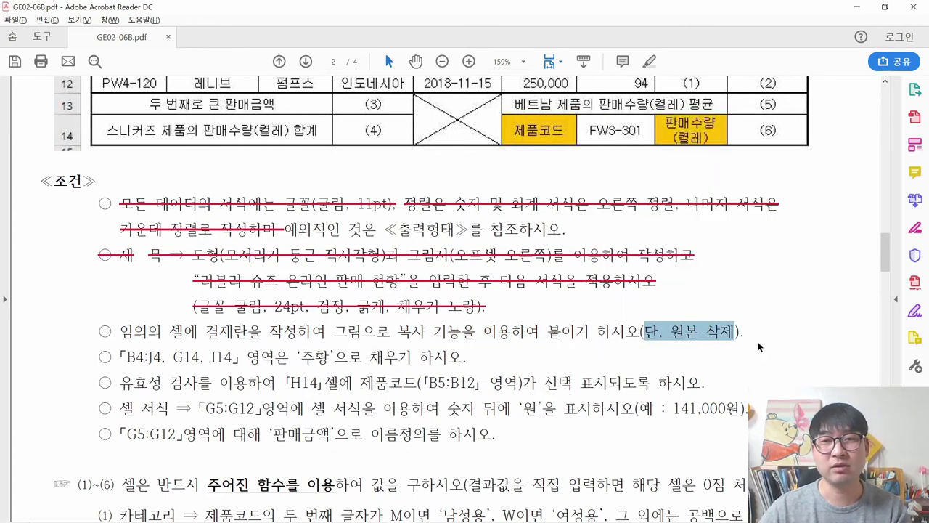
Switch to Excel, delete Sheet5 containing the original approval box, and return to the 제1작업 sheet.
{"action": "key", "text": "alt+Tab"}
{"action": "left_click", "coordinate": [114, 503]}
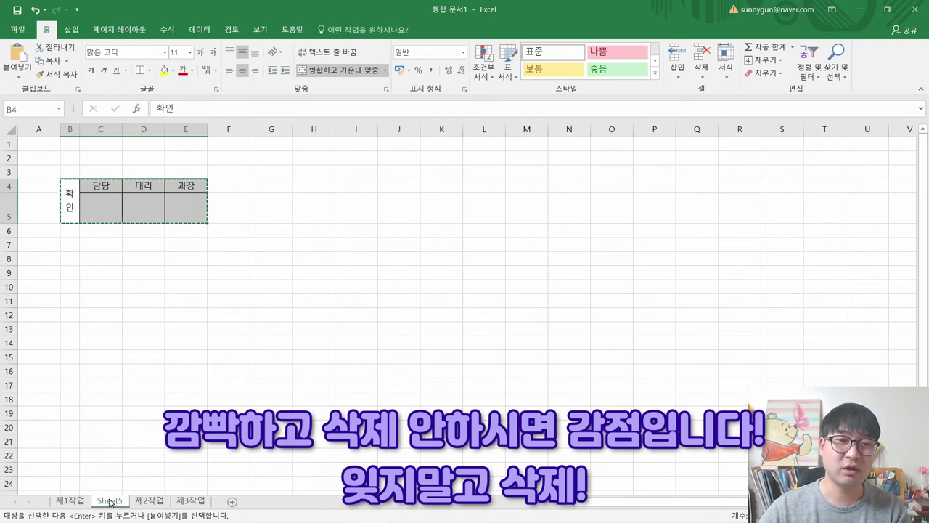
{"action": "right_click", "coordinate": [114, 504]}
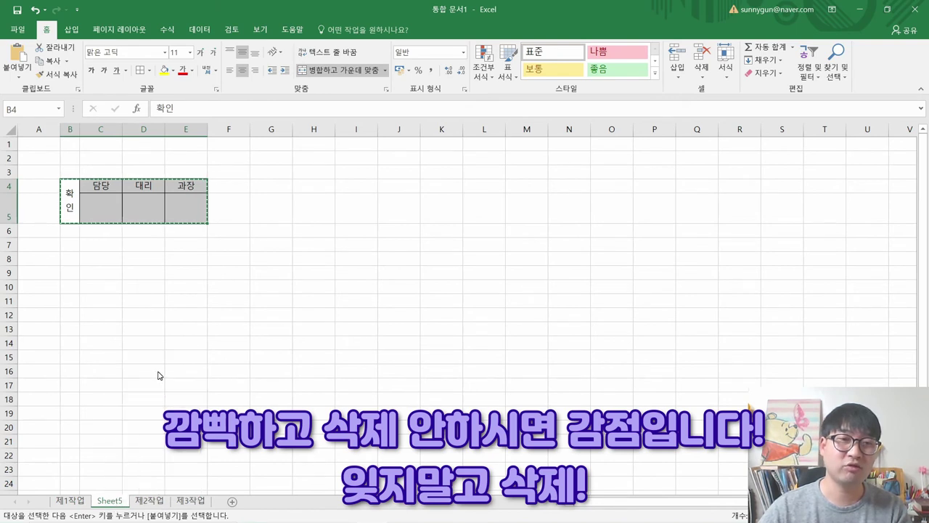
{"action": "left_click", "coordinate": [149, 372]}
{"action": "left_click", "coordinate": [431, 301]}
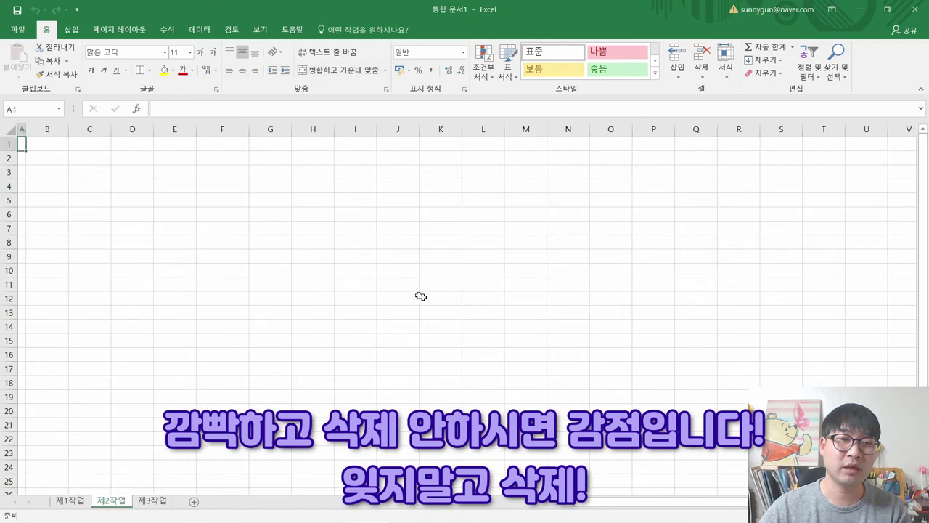
{"action": "left_click", "coordinate": [71, 501]}
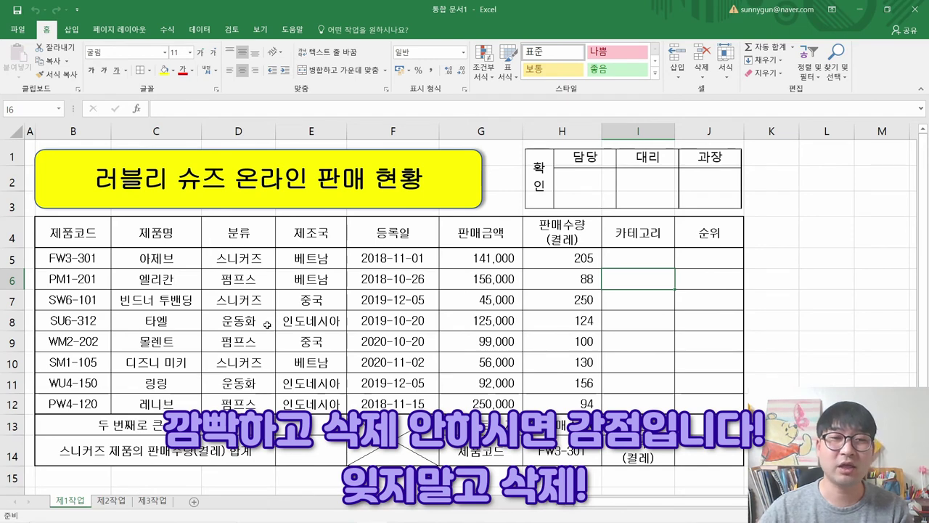
Switch to the PDF and strike through the completed approval box condition.
{"action": "key", "text": "alt+Tab"}
{"action": "left_click_drag", "start_coordinate": [120, 331], "coordinate": [739, 332]}
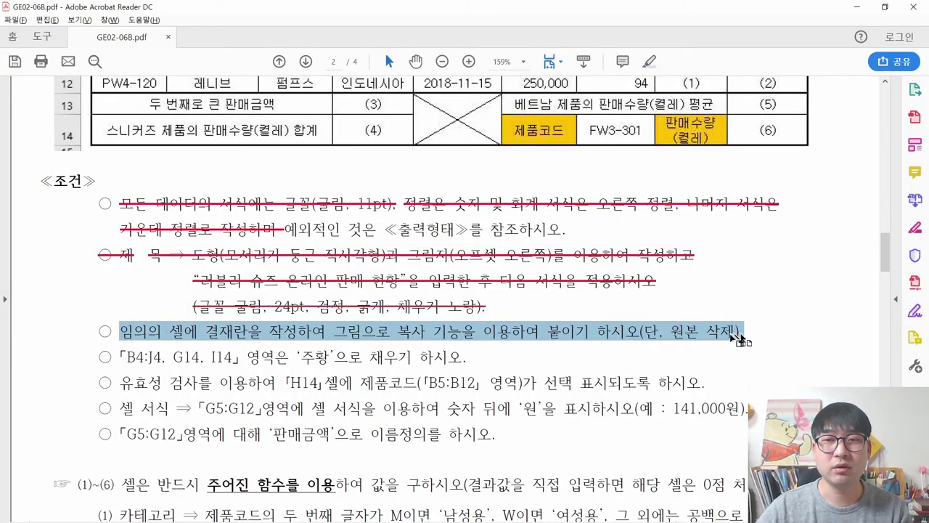
{"action": "right_click", "coordinate": [739, 337]}
{"action": "left_click", "coordinate": [771, 383]}
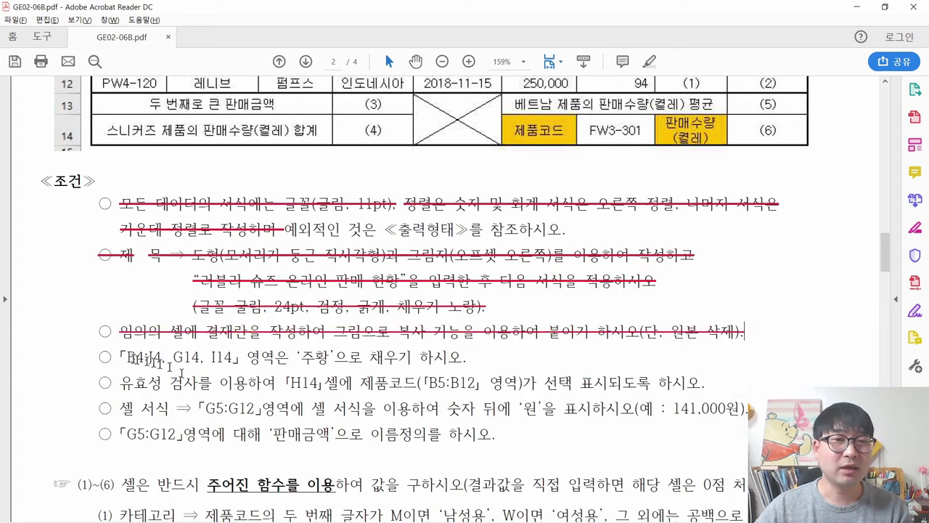
Review the PDF's 주황 fill condition for B4:J4, G14 and I14 and locate those cells in the sample table.
{"action": "left_click_drag", "start_coordinate": [127, 357], "coordinate": [470, 354]}
{"action": "scroll", "coordinate": [400, 328], "scroll_direction": "up", "scroll_amount": 5}
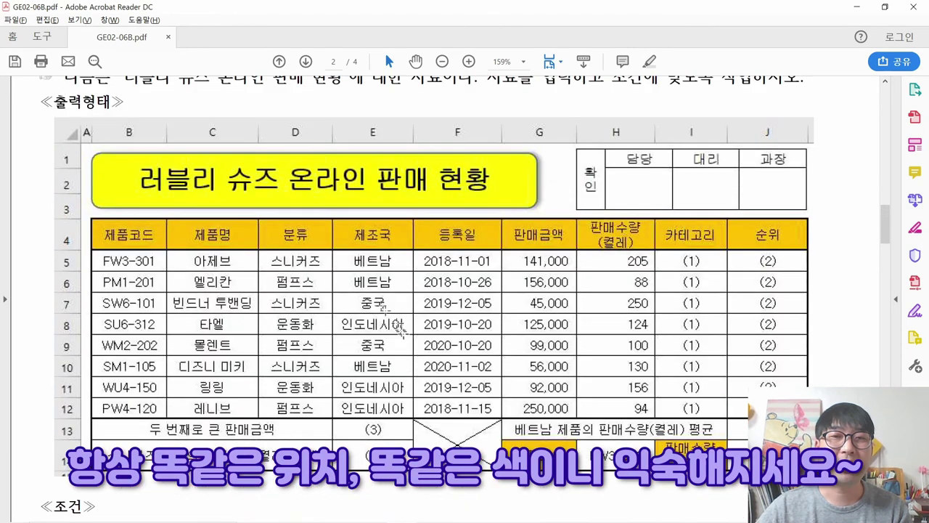
{"action": "left_click_drag", "start_coordinate": [128, 226], "coordinate": [716, 241]}
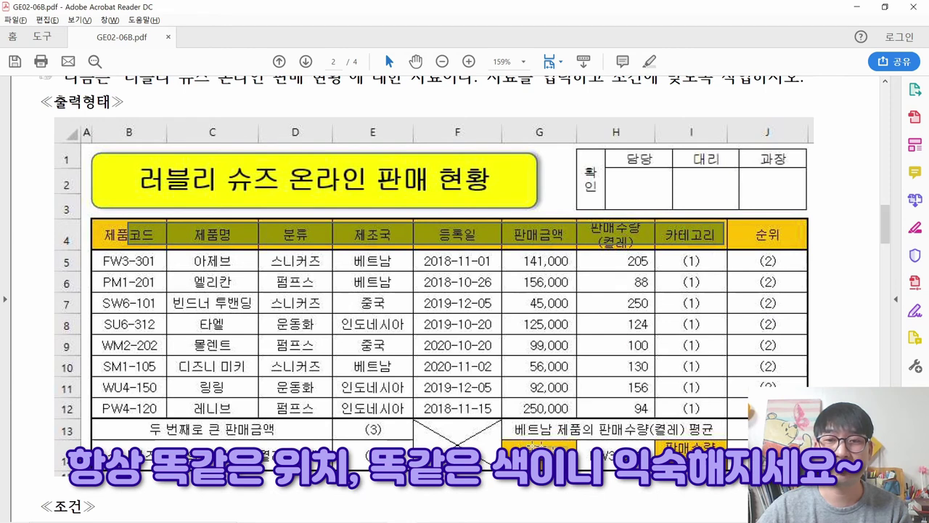
{"action": "left_click_drag", "start_coordinate": [521, 447], "coordinate": [661, 448]}
{"action": "left_click", "coordinate": [527, 385]}
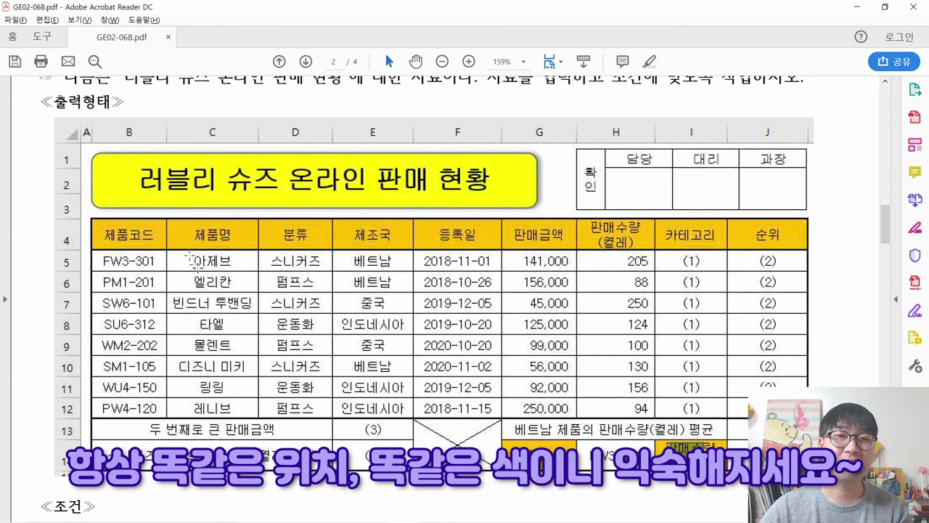
Switch to Excel and fill the header range B4:J4 with the standard color 주황.
{"action": "key", "text": "alt+Tab"}
{"action": "left_click_drag", "start_coordinate": [83, 236], "coordinate": [683, 234]}
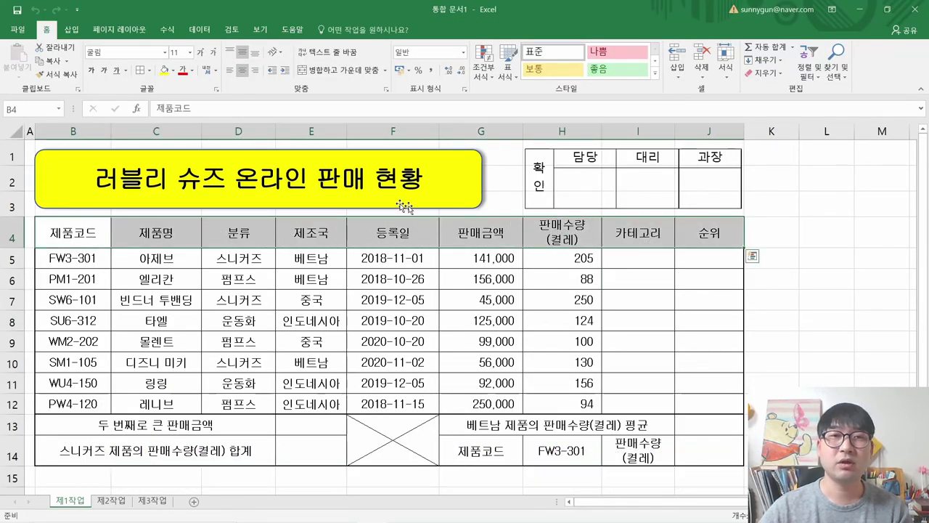
{"action": "key", "text": "ctrl+q"}
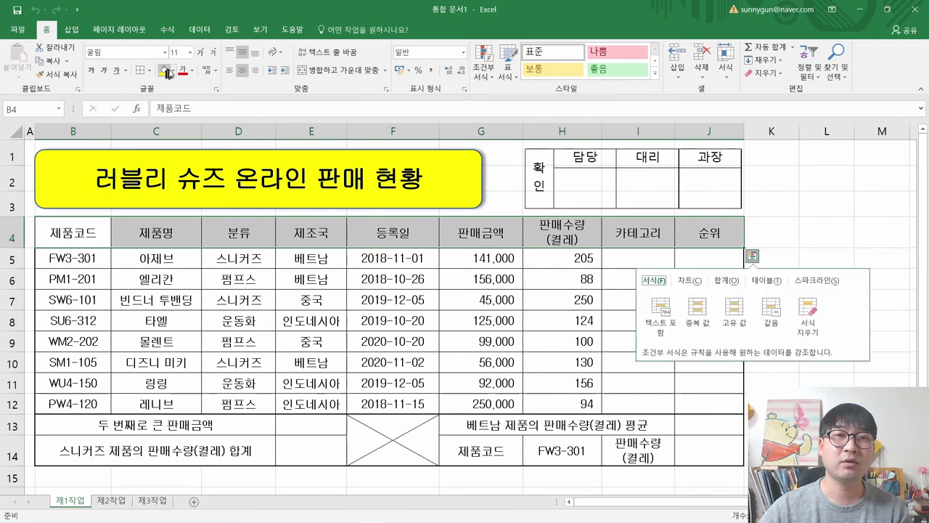
{"action": "left_click", "coordinate": [174, 70]}
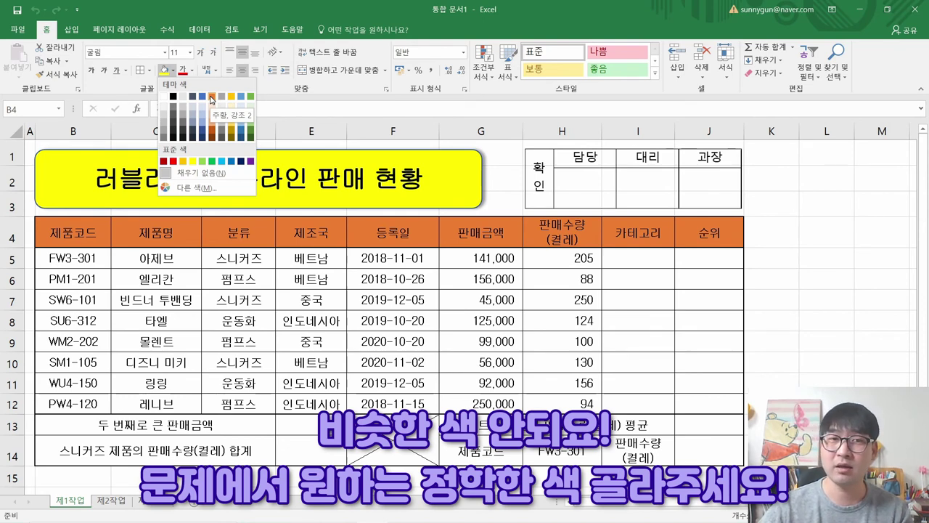
{"action": "left_click", "coordinate": [185, 163]}
Fill cells G14 and I14 with the standard color 주황.
{"action": "left_click", "coordinate": [481, 451]}
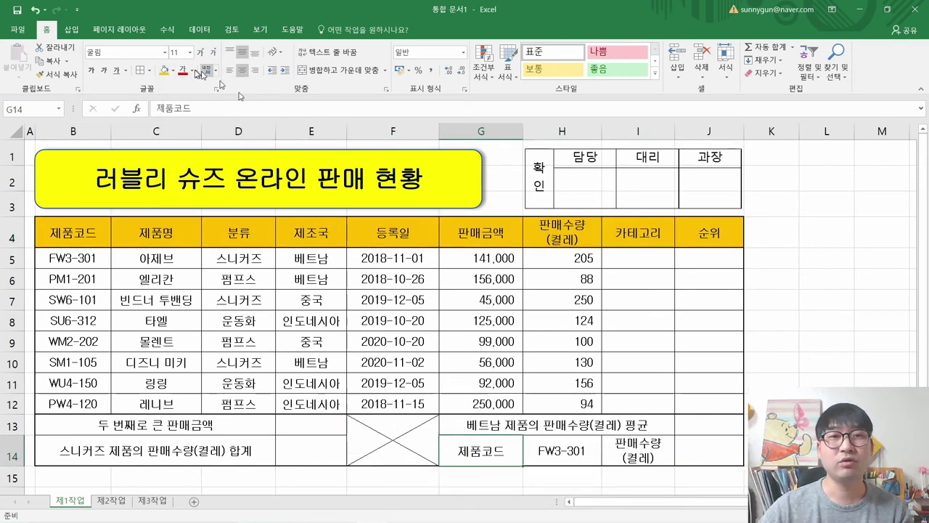
{"action": "left_click", "coordinate": [166, 71]}
{"action": "left_click", "coordinate": [622, 444]}
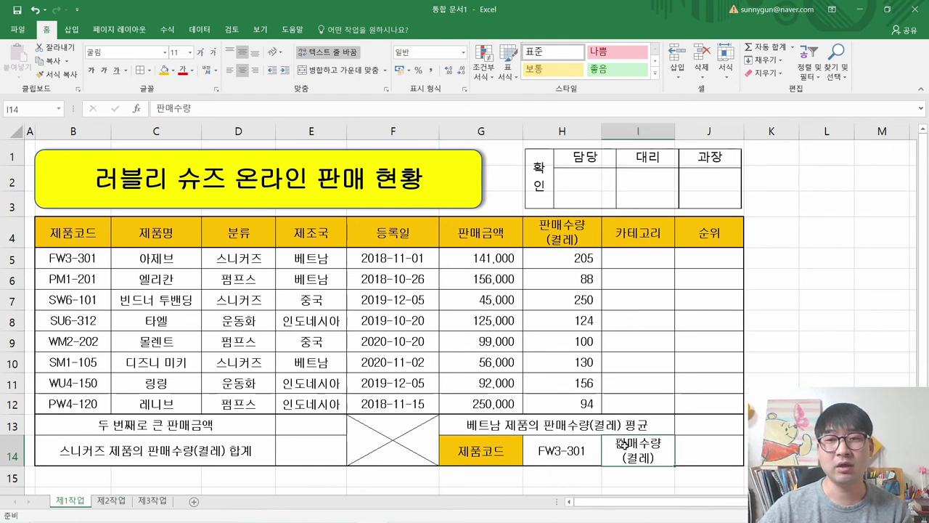
{"action": "left_click", "coordinate": [166, 70]}
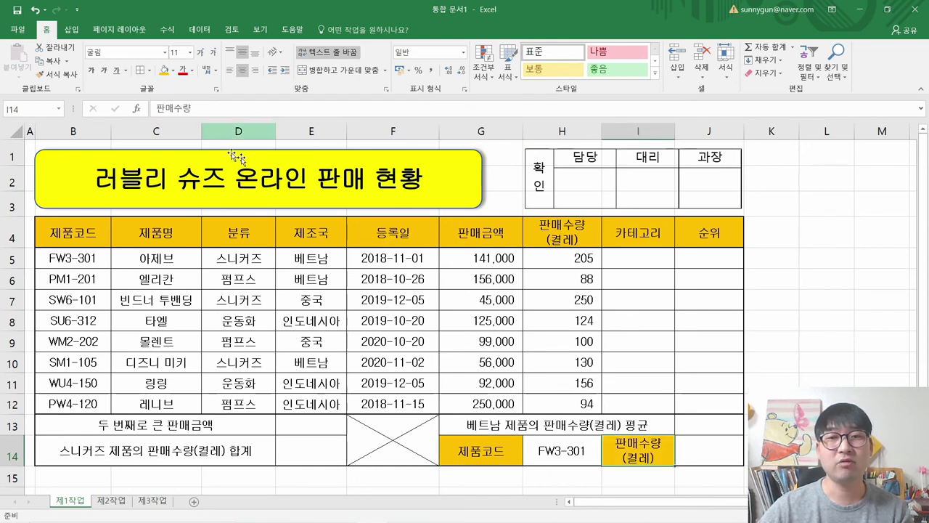
Switch to the PDF and strike through the completed 주황 fill condition for B4:J4, G14 and I14.
{"action": "key", "text": "alt+Tab"}
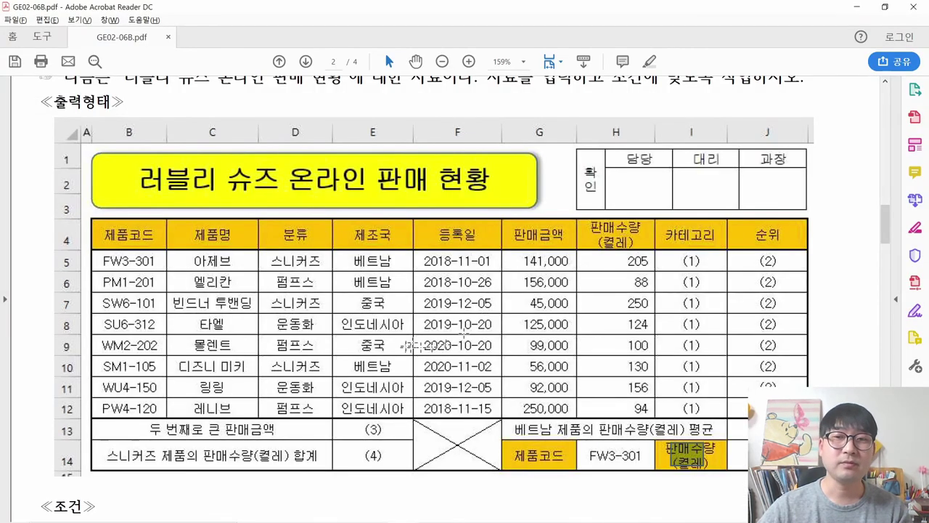
{"action": "scroll", "coordinate": [412, 347], "scroll_direction": "down", "scroll_amount": 5}
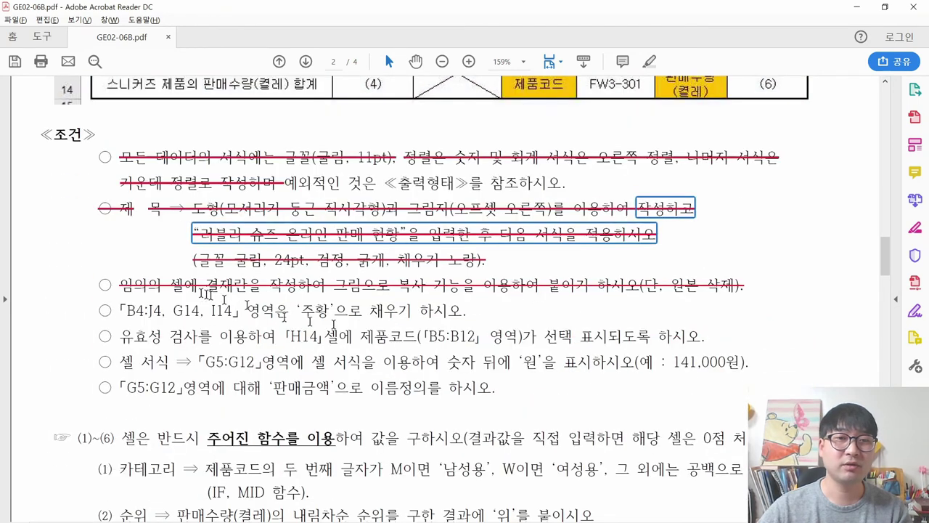
{"action": "left_click_drag", "start_coordinate": [119, 307], "coordinate": [473, 311]}
{"action": "right_click", "coordinate": [473, 311]}
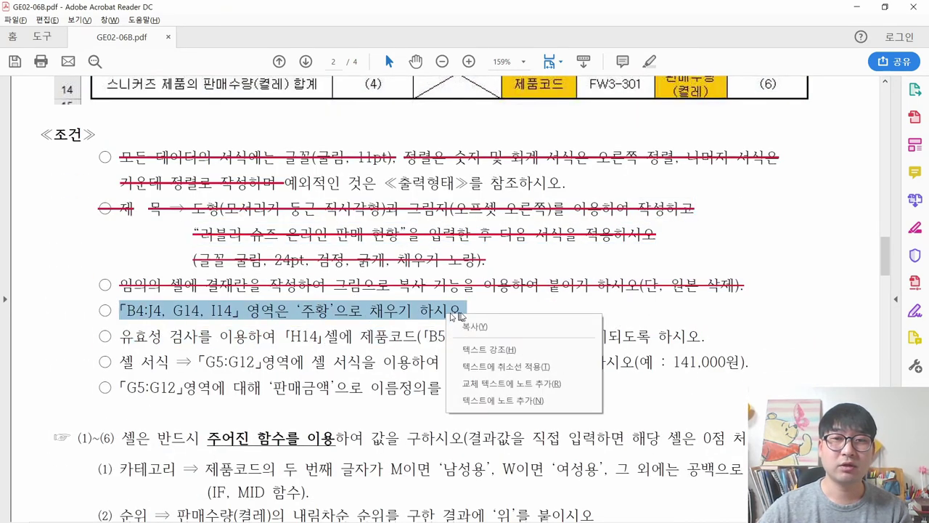
{"action": "left_click", "coordinate": [501, 360]}
Review the PDF's data validation condition for H14 and locate H14 and the product codes B5:B12 in the sample table.
{"action": "left_click_drag", "start_coordinate": [122, 336], "coordinate": [703, 338]}
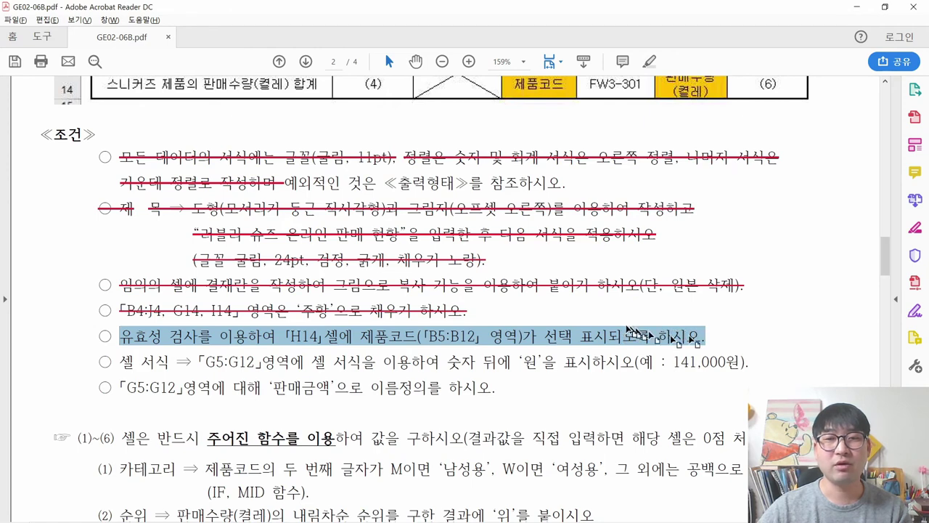
{"action": "scroll", "coordinate": [630, 331], "scroll_direction": "up", "scroll_amount": 3}
{"action": "left_click", "coordinate": [615, 185]}
{"action": "left_click", "coordinate": [616, 184]}
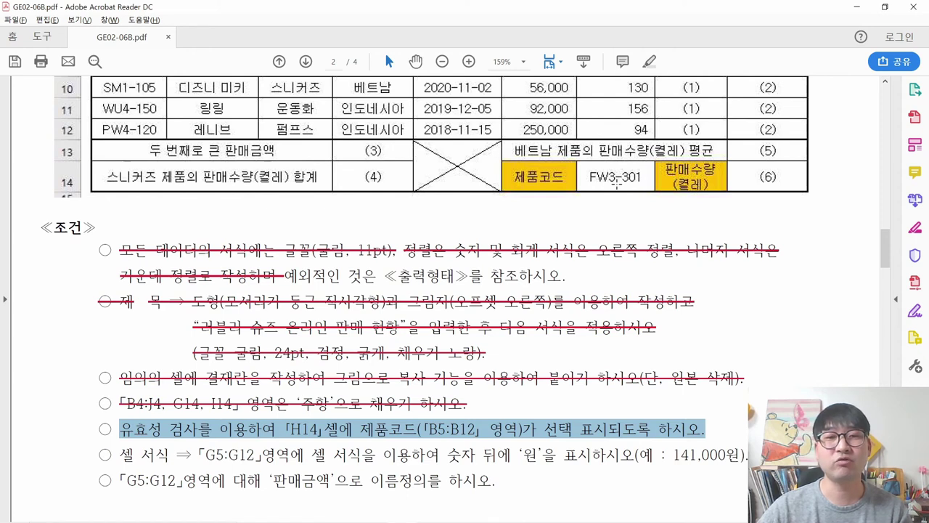
{"action": "scroll", "coordinate": [616, 185], "scroll_direction": "up", "scroll_amount": 6}
{"action": "left_click", "coordinate": [615, 369]}
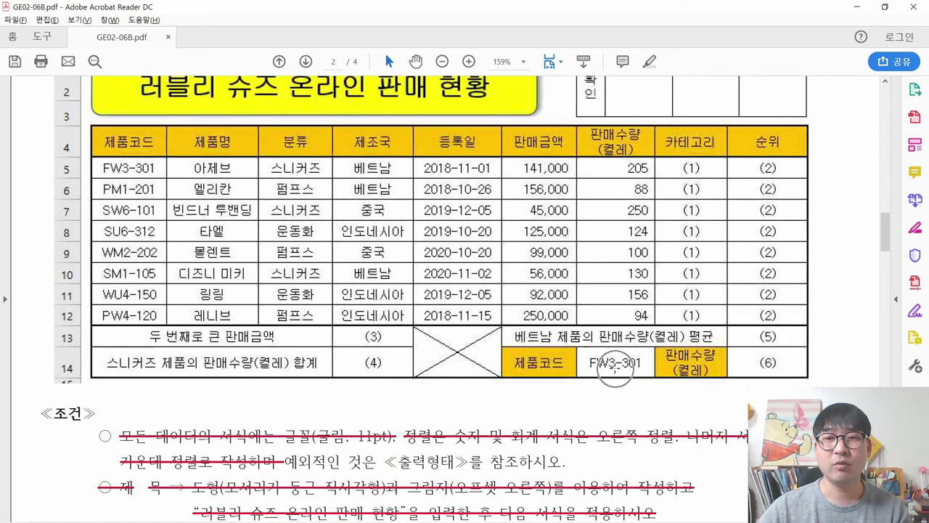
{"action": "left_click", "coordinate": [544, 361]}
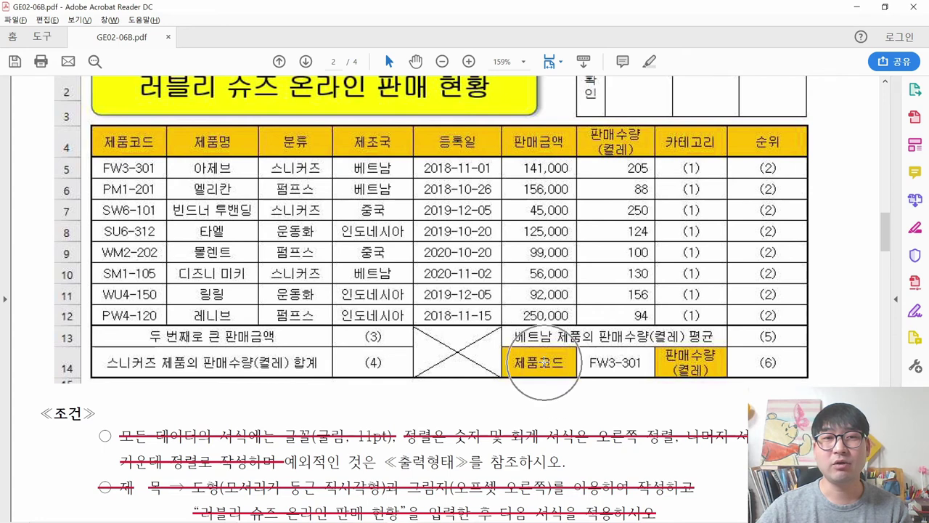
{"action": "left_click", "coordinate": [135, 145]}
{"action": "left_click_drag", "start_coordinate": [97, 164], "coordinate": [164, 321]}
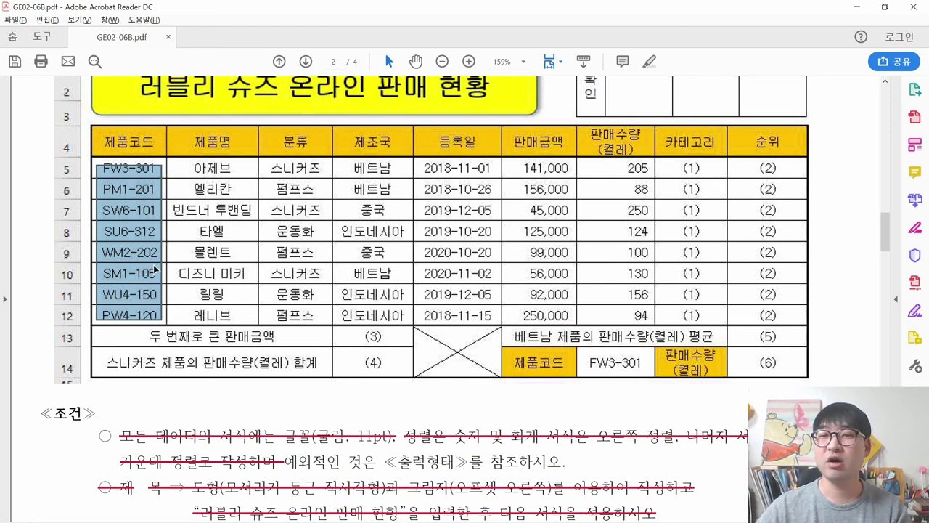
Switch to Excel and clear the product code from cell H14.
{"action": "key", "text": "alt+Tab"}
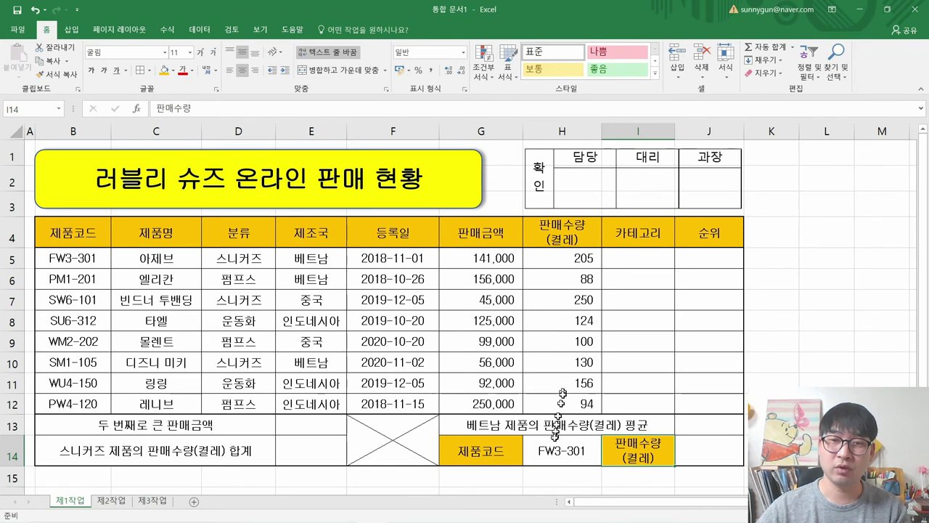
{"action": "left_click", "coordinate": [554, 451]}
{"action": "key", "text": "Delete"}
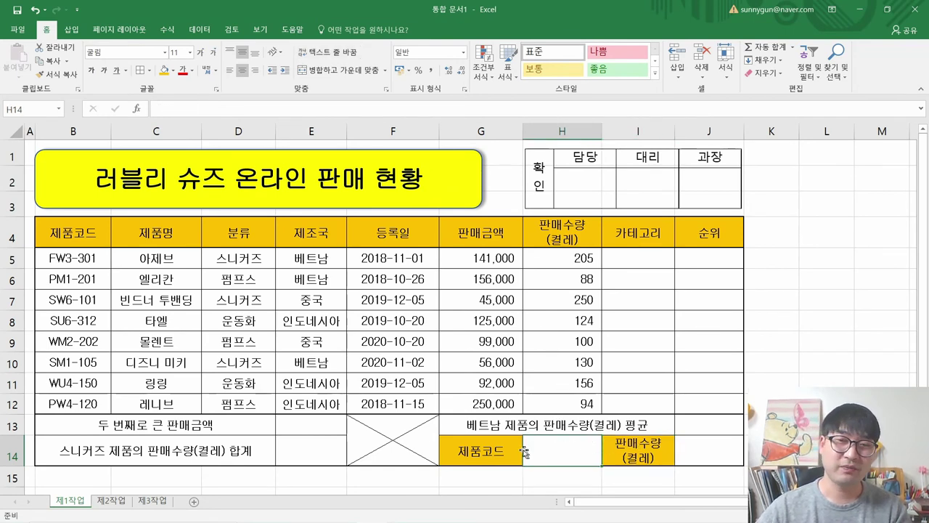
{"action": "key", "text": "ctrl"}
{"action": "key", "text": "ctrl"}
{"action": "key", "text": "ctrl"}
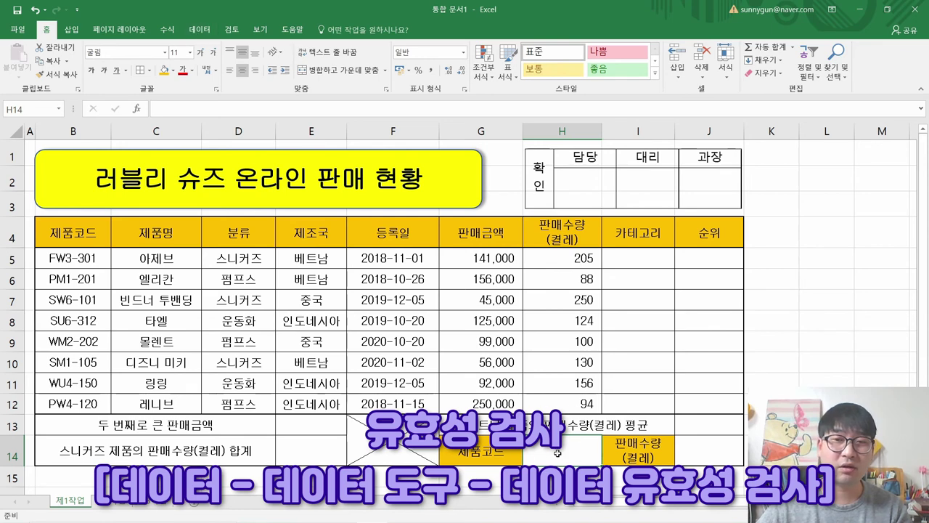
Open the data validation settings for H14 and set the allowed type to 목록.
{"action": "left_click", "coordinate": [201, 30]}
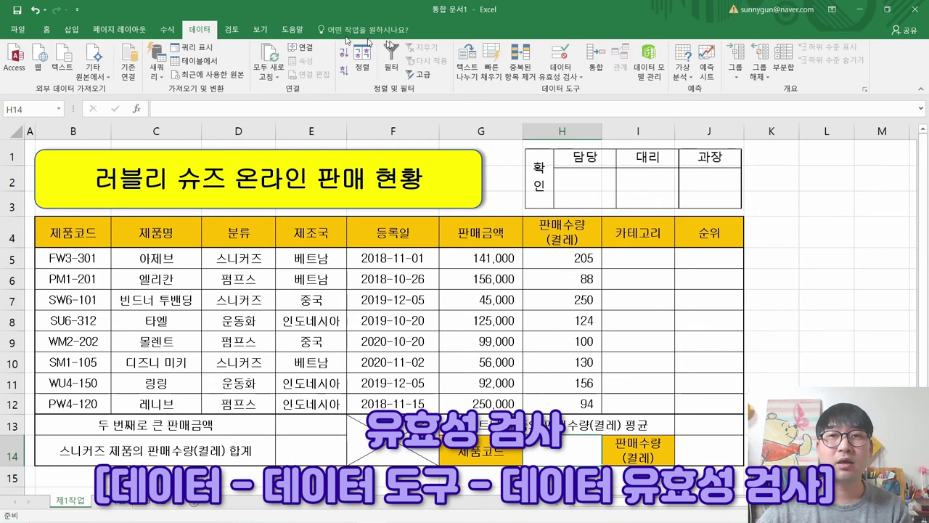
{"action": "left_click", "coordinate": [565, 80]}
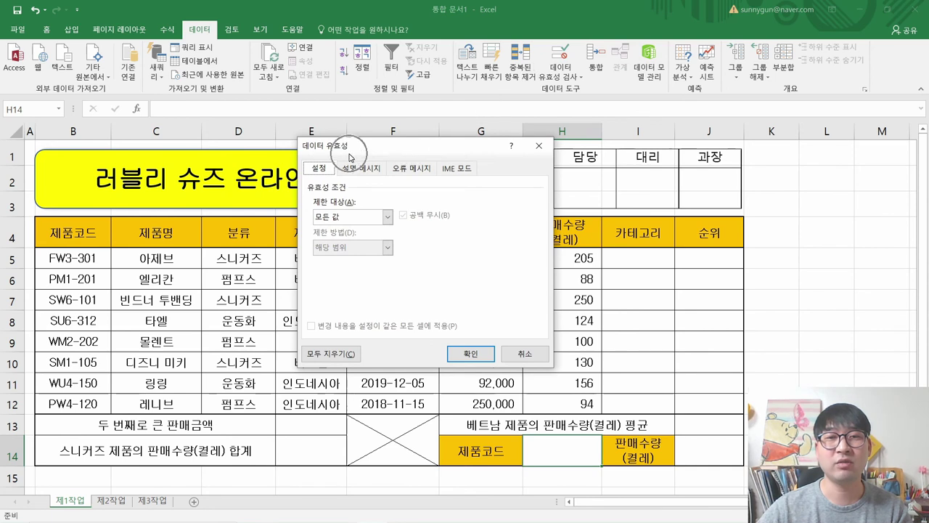
{"action": "left_click_drag", "start_coordinate": [351, 157], "coordinate": [471, 158]}
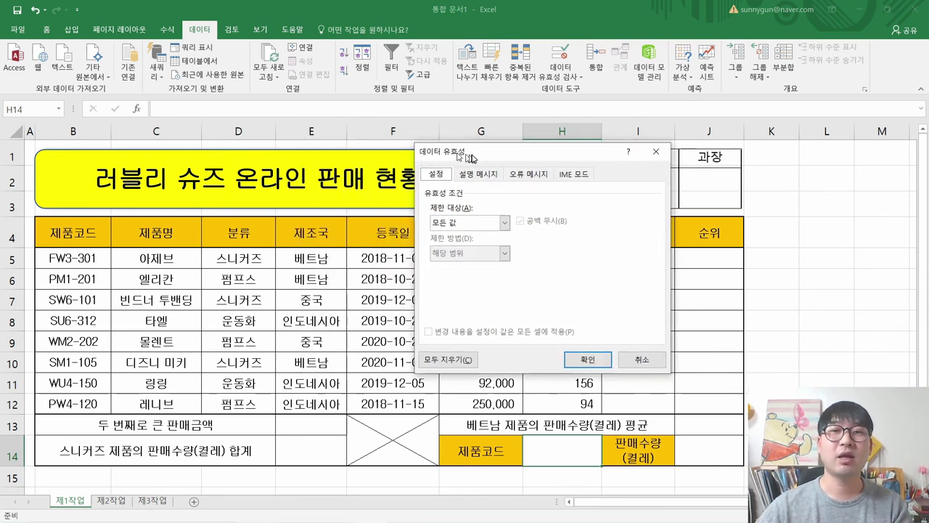
{"action": "left_click", "coordinate": [462, 225]}
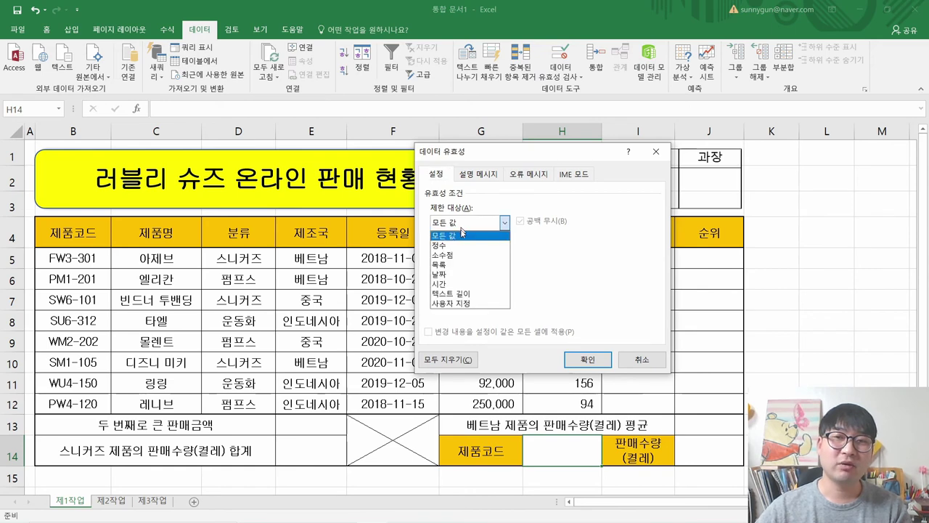
{"action": "left_click", "coordinate": [454, 266]}
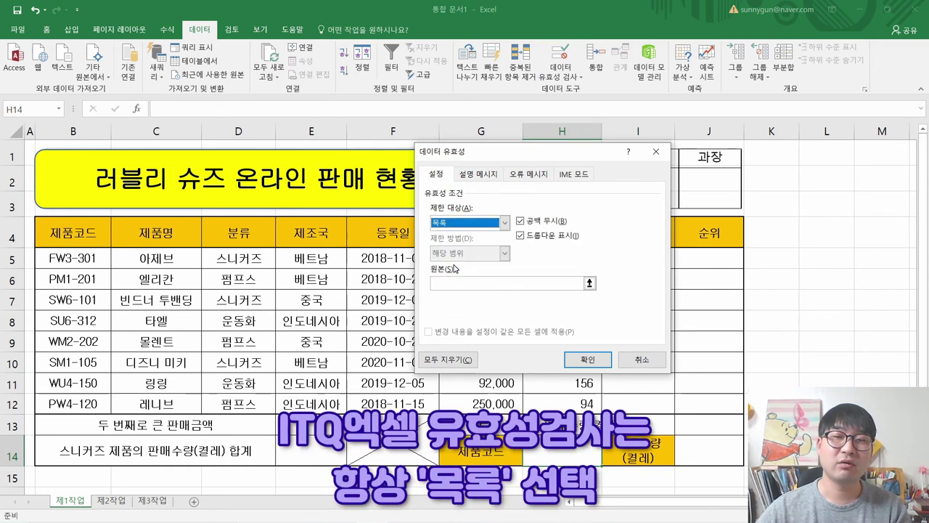
Check the words 선택 표시되도록 in the PDF's validation condition and return to Excel's data validation settings.
{"action": "key", "text": "alt+Tab"}
{"action": "key", "text": "Tab"}
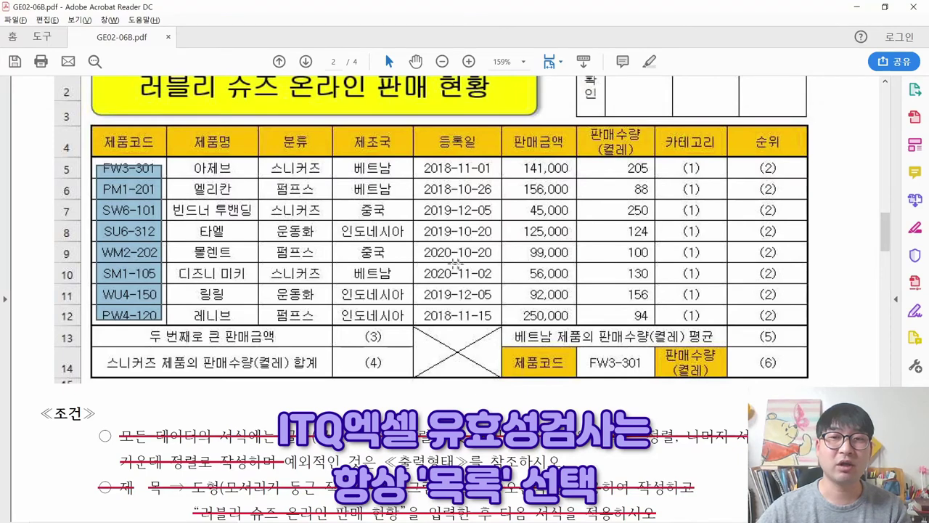
{"action": "scroll", "coordinate": [557, 344], "scroll_direction": "down", "scroll_amount": 5}
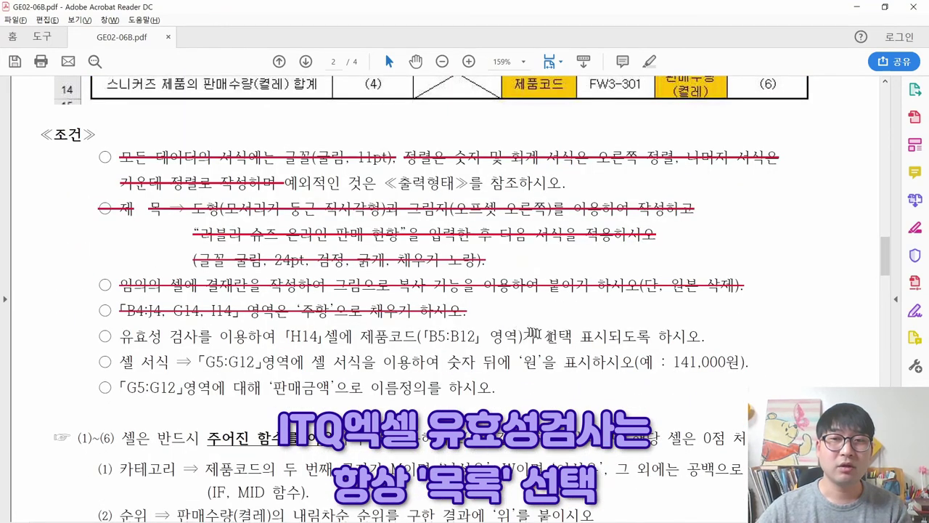
{"action": "left_click_drag", "start_coordinate": [544, 336], "coordinate": [651, 336]}
{"action": "key", "text": "alt+Tab"}
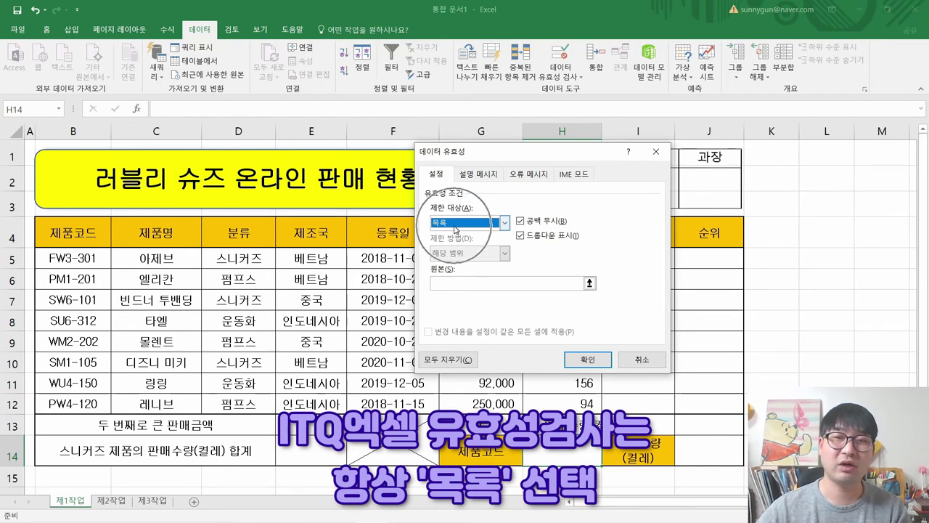
Set the validation list source to =$B$5:$B$12 and apply the rule to H14.
{"action": "left_click", "coordinate": [450, 283]}
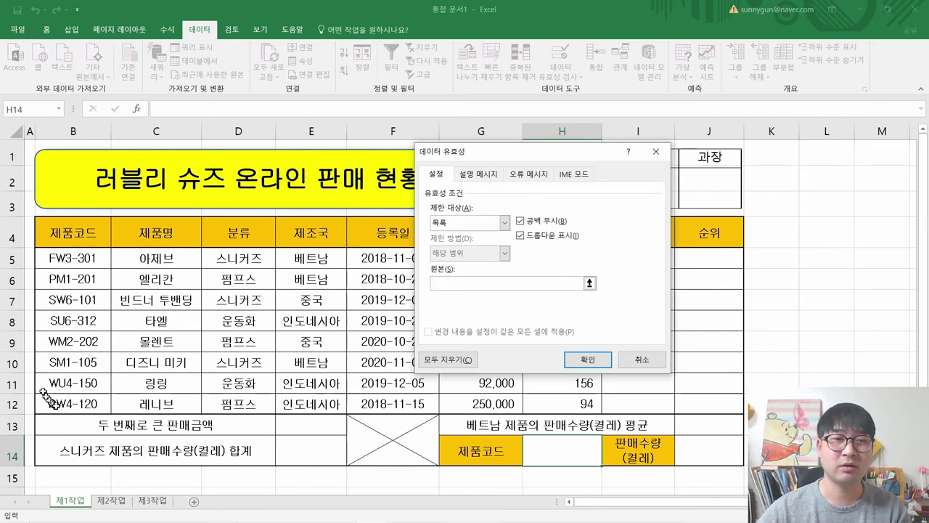
{"action": "left_click", "coordinate": [60, 257]}
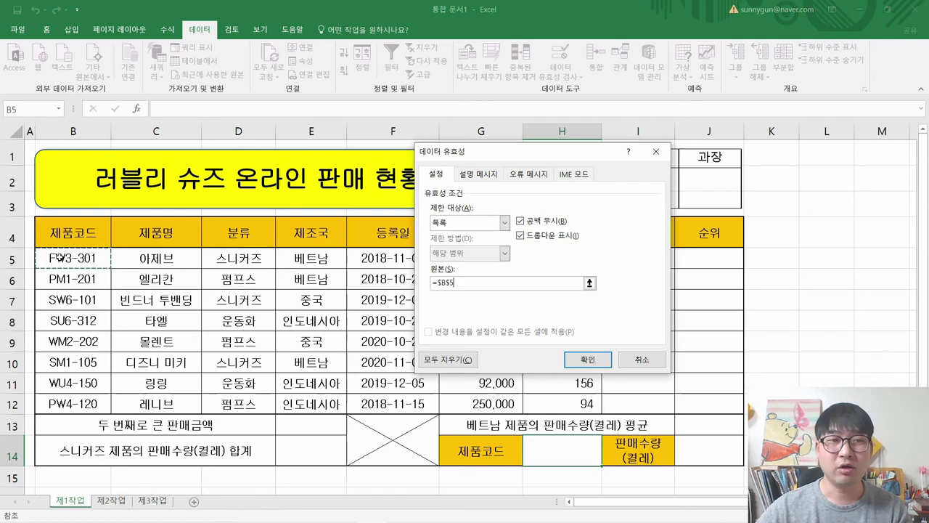
{"action": "left_click_drag", "start_coordinate": [60, 257], "coordinate": [67, 402]}
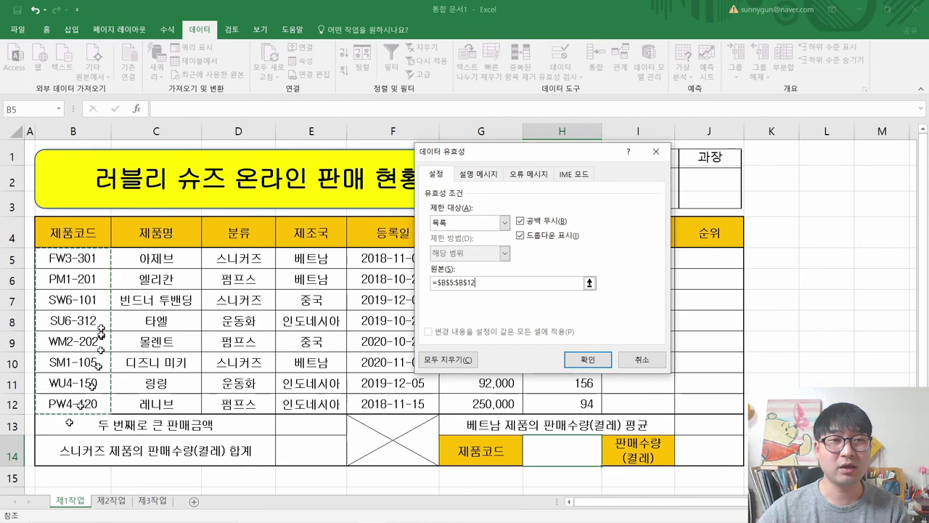
{"action": "left_click", "coordinate": [492, 281]}
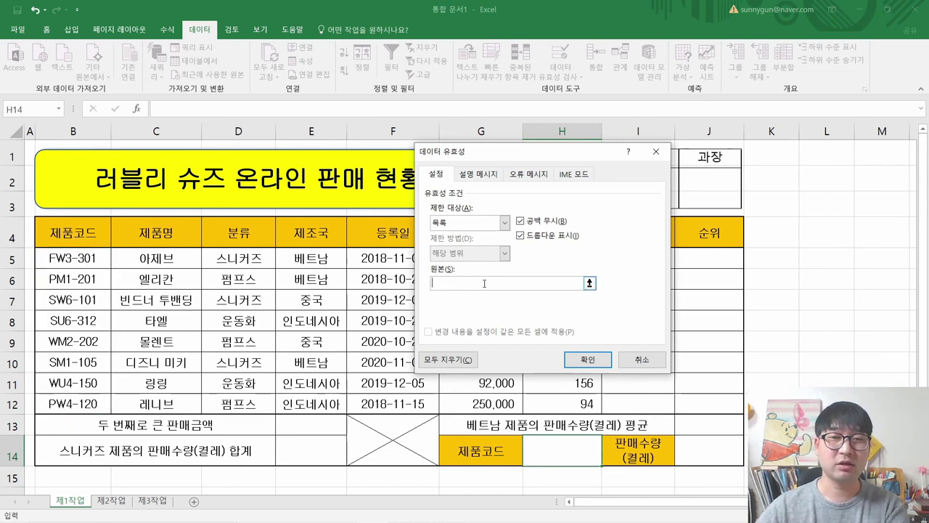
{"action": "left_click_drag", "start_coordinate": [100, 258], "coordinate": [89, 403]}
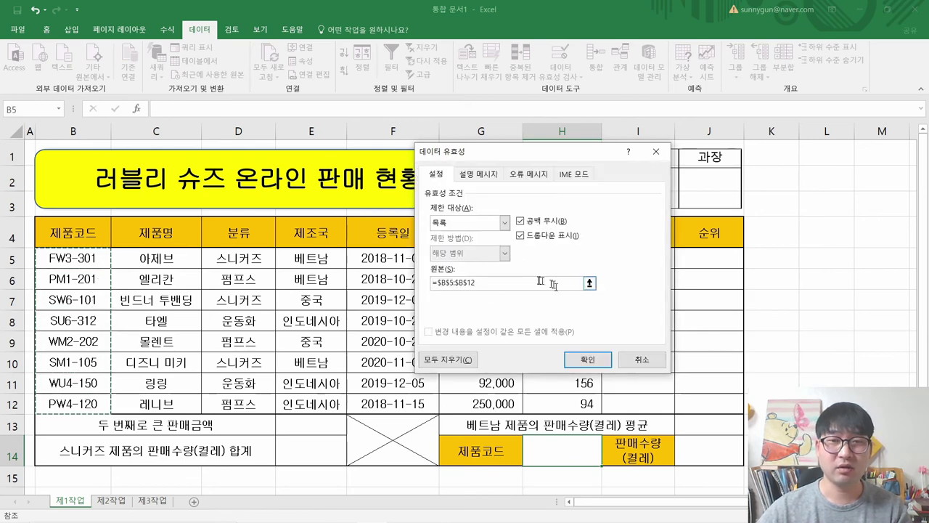
{"action": "left_click", "coordinate": [586, 357]}
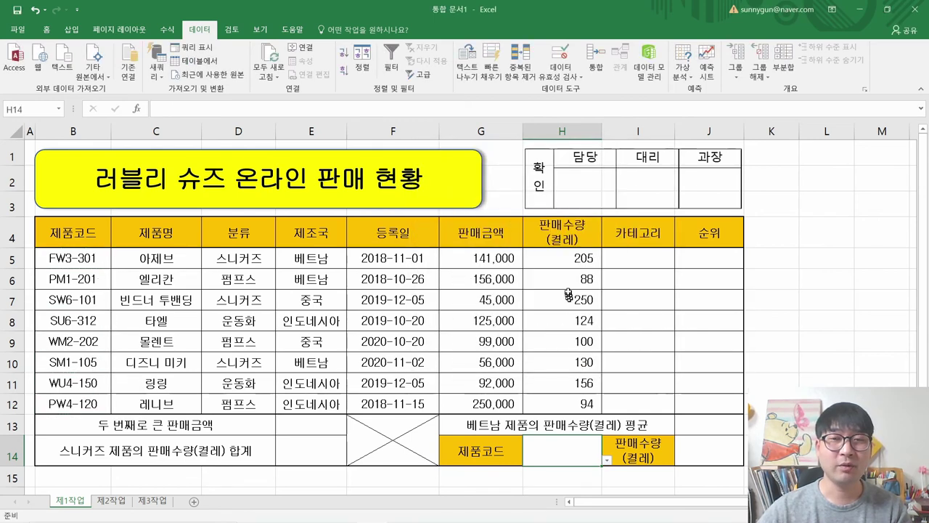
Test the dropdown list in H14 by choosing SU6-312 and after that WU4-150.
{"action": "scroll", "coordinate": [568, 294], "scroll_direction": "down", "scroll_amount": 3}
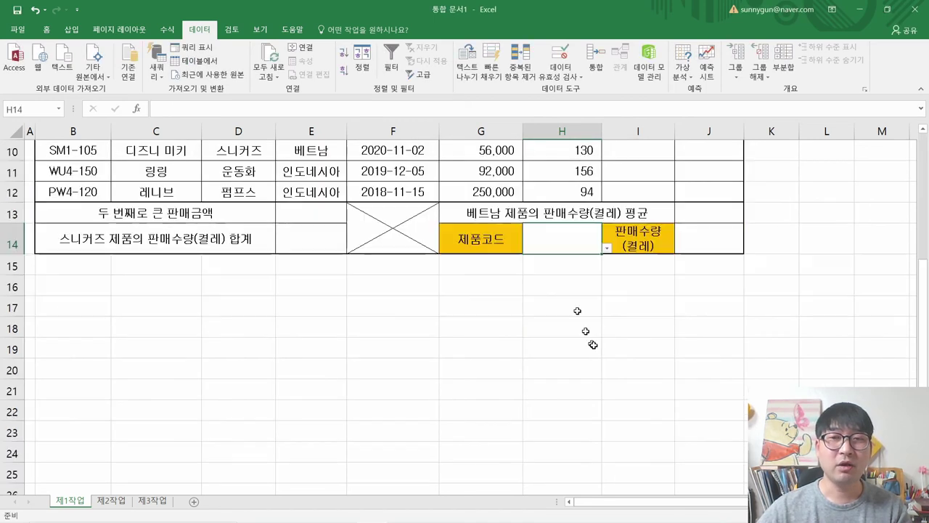
{"action": "left_click", "coordinate": [606, 250]}
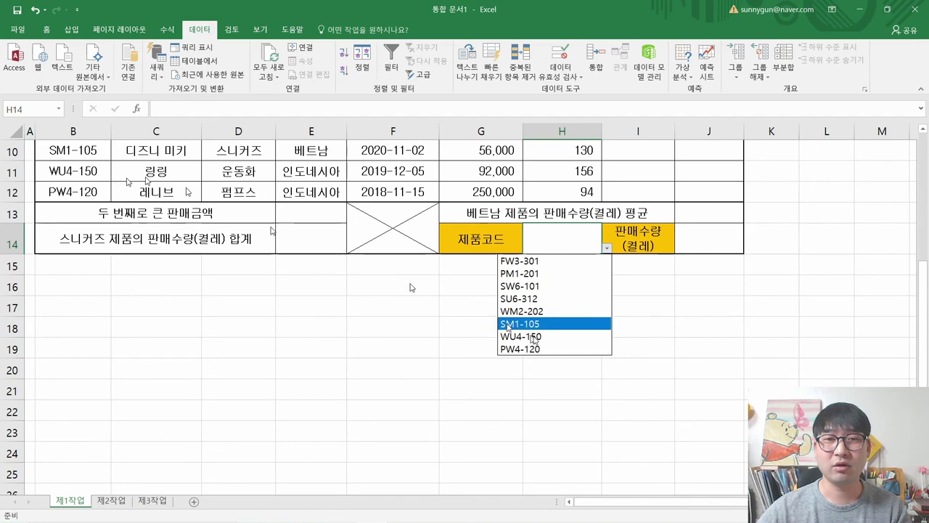
{"action": "left_click", "coordinate": [529, 299]}
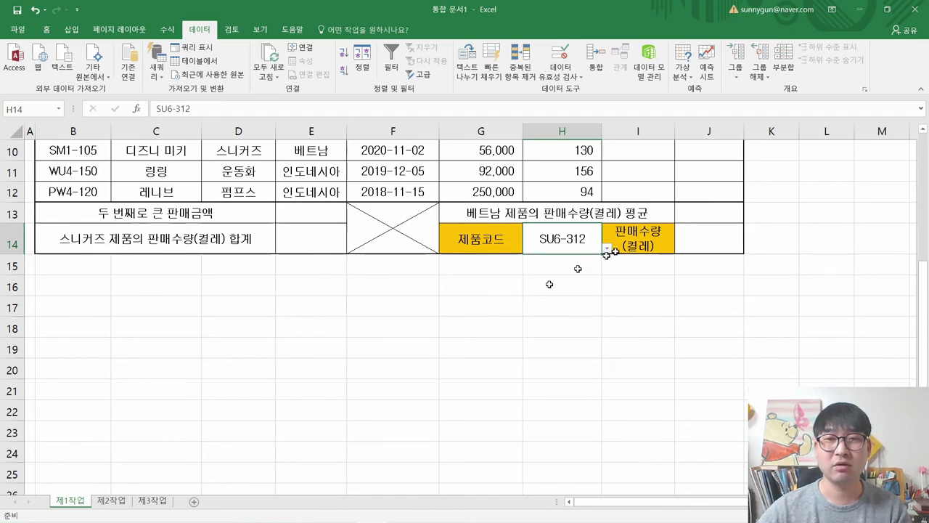
{"action": "left_click", "coordinate": [607, 249]}
{"action": "left_click", "coordinate": [541, 334]}
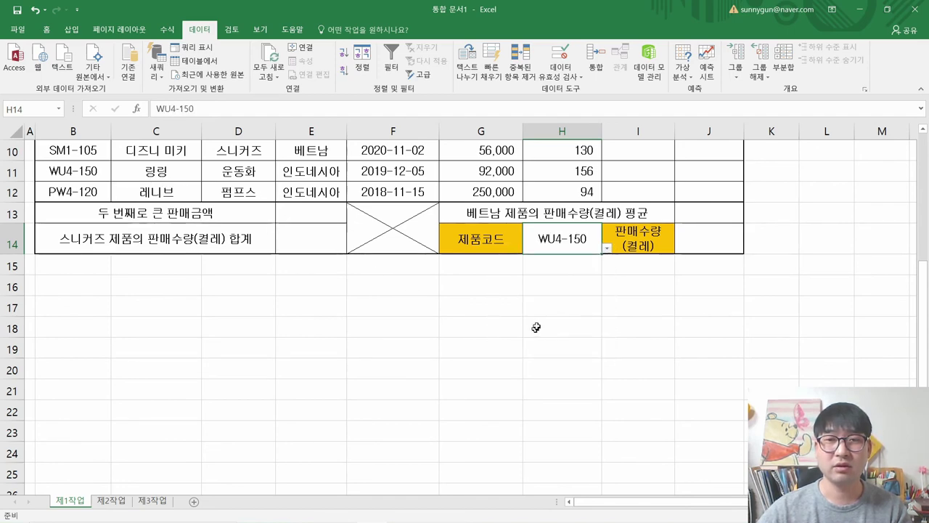
{"action": "scroll", "coordinate": [536, 312], "scroll_direction": "up", "scroll_amount": 1}
{"action": "scroll", "coordinate": [536, 302], "scroll_direction": "up", "scroll_amount": 3}
Check the product code shown for H14 in the PDF's sample output and choose FW3-301 from H14's dropdown in Excel.
{"action": "key", "text": "alt+Tab"}
{"action": "scroll", "coordinate": [569, 160], "scroll_direction": "up", "scroll_amount": 1}
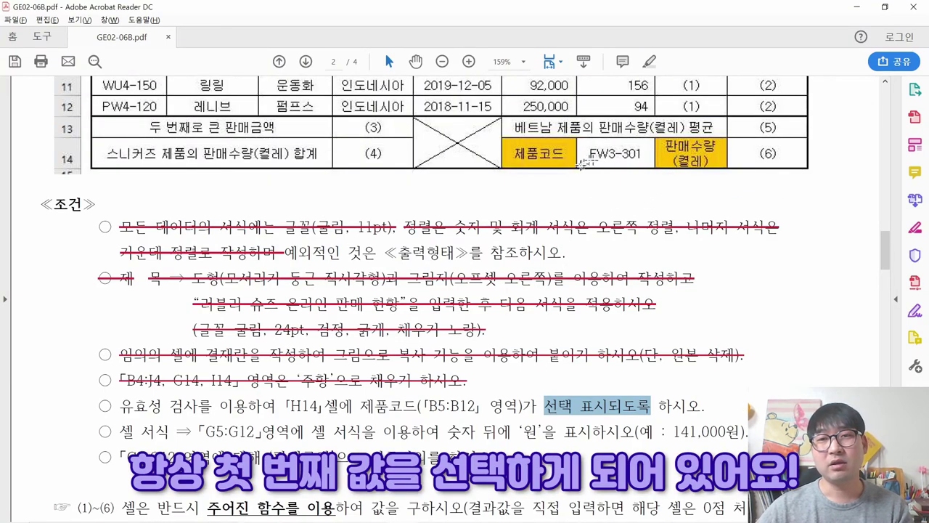
{"action": "key", "text": "alt+Tab"}
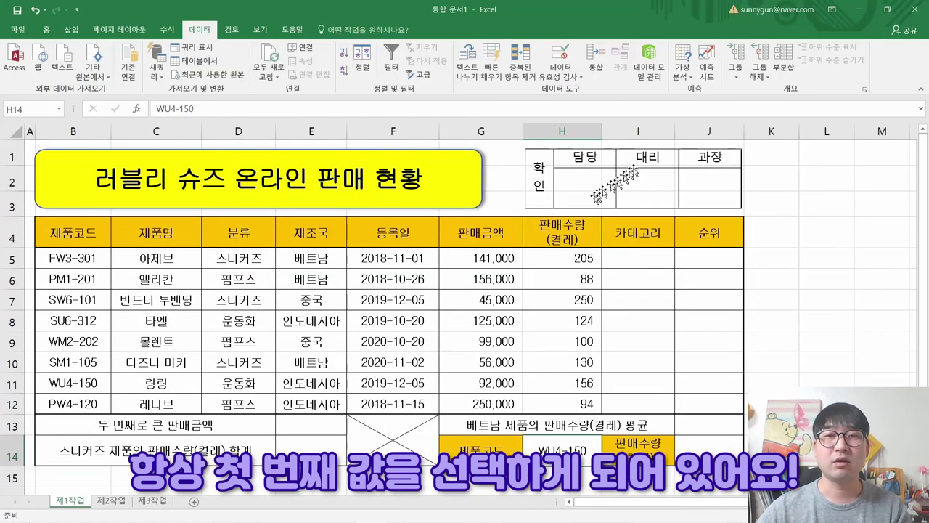
{"action": "left_click", "coordinate": [606, 445]}
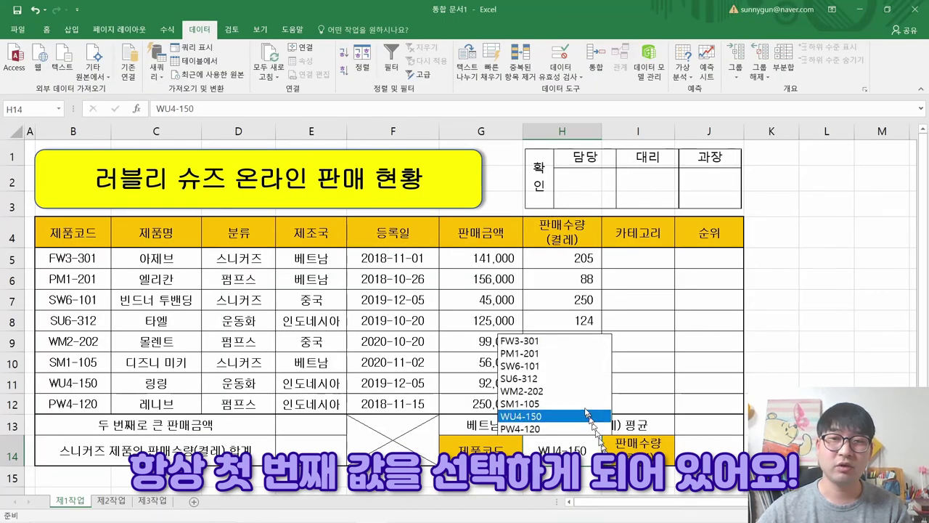
{"action": "left_click", "coordinate": [551, 342]}
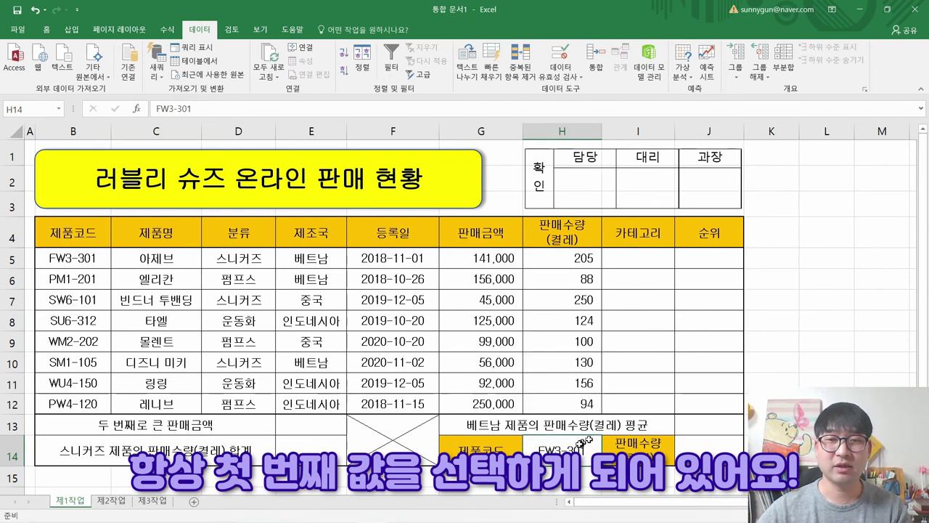
{"action": "key", "text": "alt+Tab"}
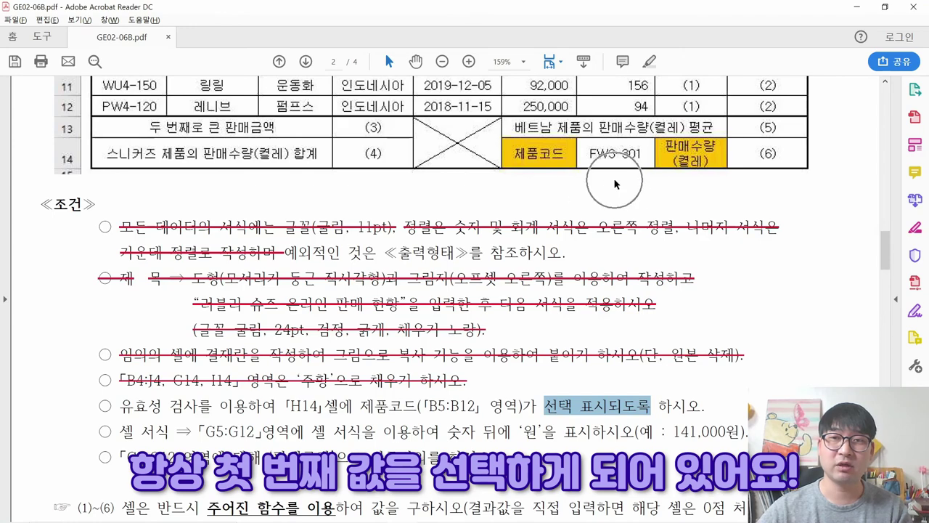
{"action": "key", "text": "alt+Tab"}
Strike out the completed 유효성 검사 condition for H14 in the exam PDF.
{"action": "key", "text": "alt+Tab"}
{"action": "scroll", "coordinate": [476, 273], "scroll_direction": "down", "scroll_amount": 1}
{"action": "scroll", "coordinate": [476, 273], "scroll_direction": "down", "scroll_amount": 3}
{"action": "left_click_drag", "start_coordinate": [120, 312], "coordinate": [690, 306]}
{"action": "right_click", "coordinate": [702, 313]}
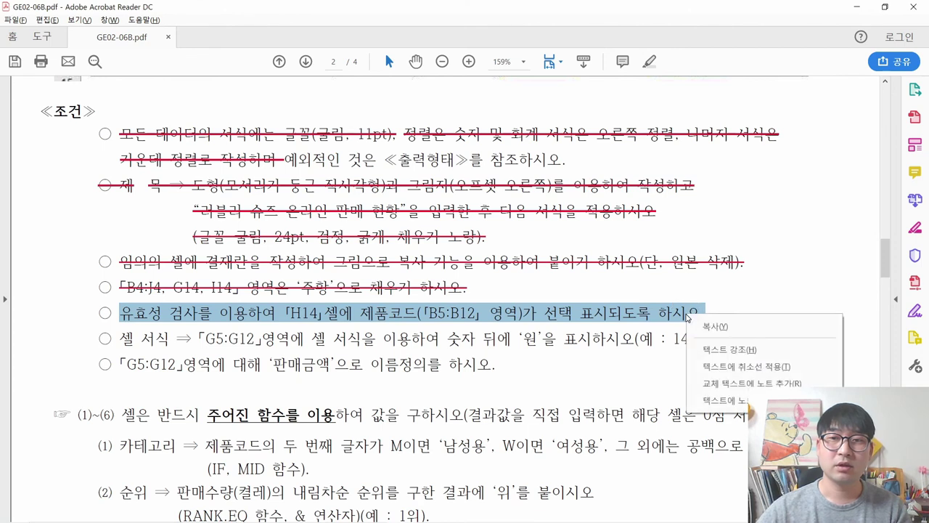
{"action": "left_click", "coordinate": [711, 366]}
Examine the PDF's 셀 서식 condition for G5:G12, its 141,000원 example and the matching 판매금액 cells in the sample table.
{"action": "left_click_drag", "start_coordinate": [122, 339], "coordinate": [253, 341]}
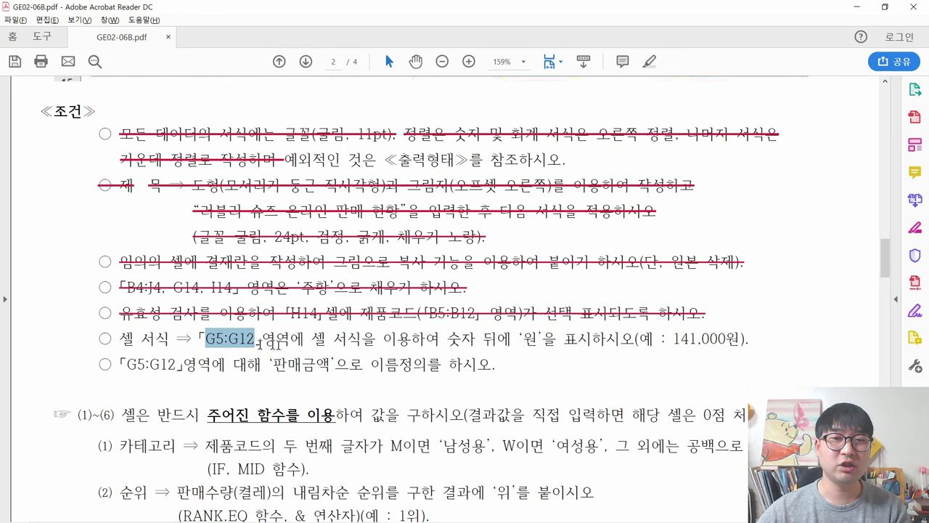
{"action": "scroll", "coordinate": [371, 354], "scroll_direction": "up", "scroll_amount": 10}
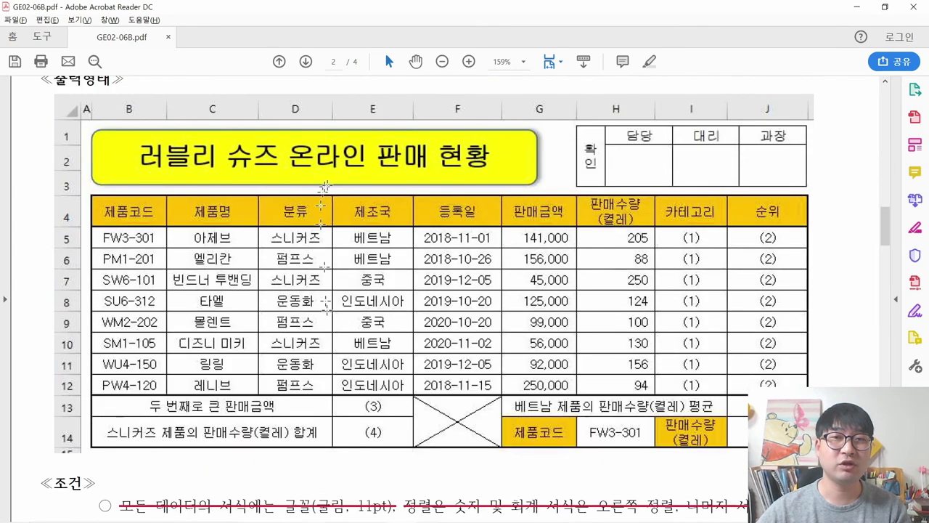
{"action": "left_click_drag", "start_coordinate": [513, 233], "coordinate": [575, 389]}
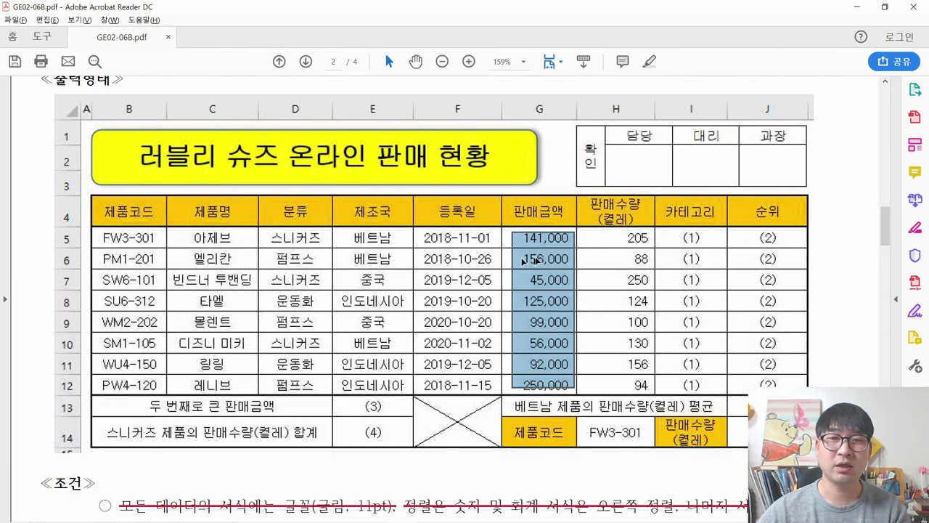
{"action": "scroll", "coordinate": [527, 334], "scroll_direction": "down", "scroll_amount": 10}
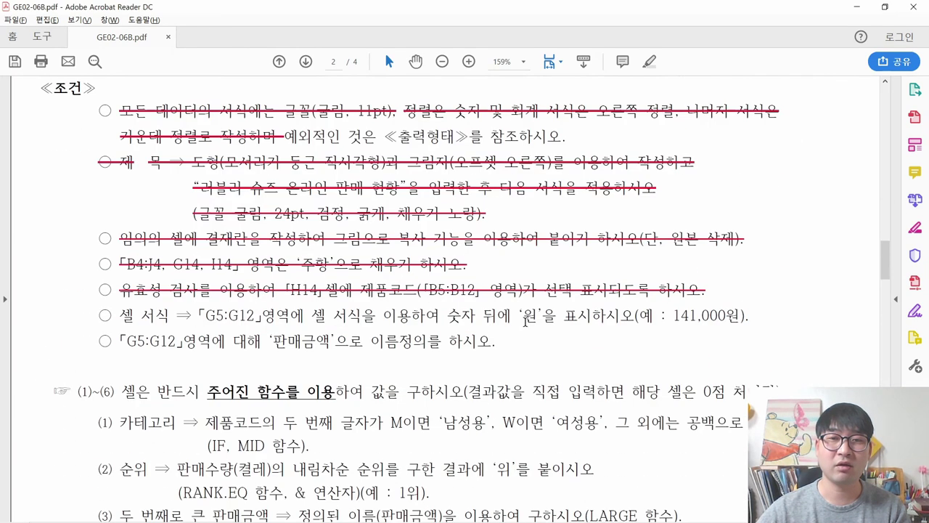
{"action": "left_click_drag", "start_coordinate": [312, 315], "coordinate": [589, 315]}
{"action": "left_click_drag", "start_coordinate": [668, 315], "coordinate": [735, 318]}
{"action": "left_click", "coordinate": [545, 316]}
Select the 판매금액 values in G5:G12 in Excel and open their cell format settings at the 사용자 지정 number category.
{"action": "key", "text": "alt+Tab"}
{"action": "left_click_drag", "start_coordinate": [474, 257], "coordinate": [464, 396]}
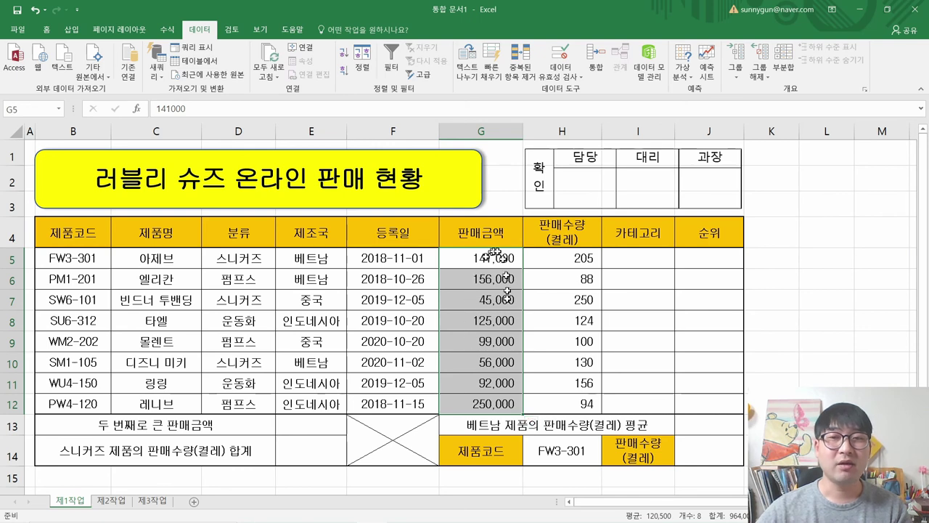
{"action": "right_click", "coordinate": [467, 281]}
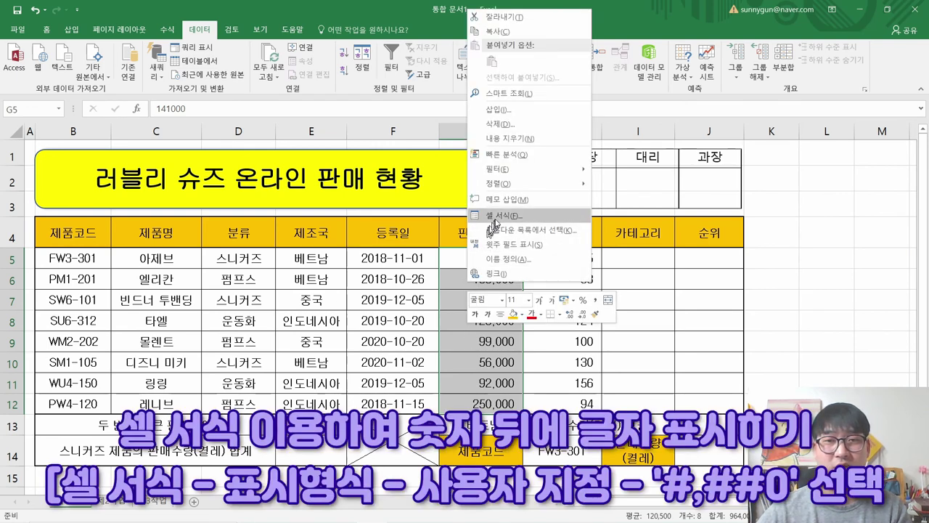
{"action": "left_click", "coordinate": [502, 216]}
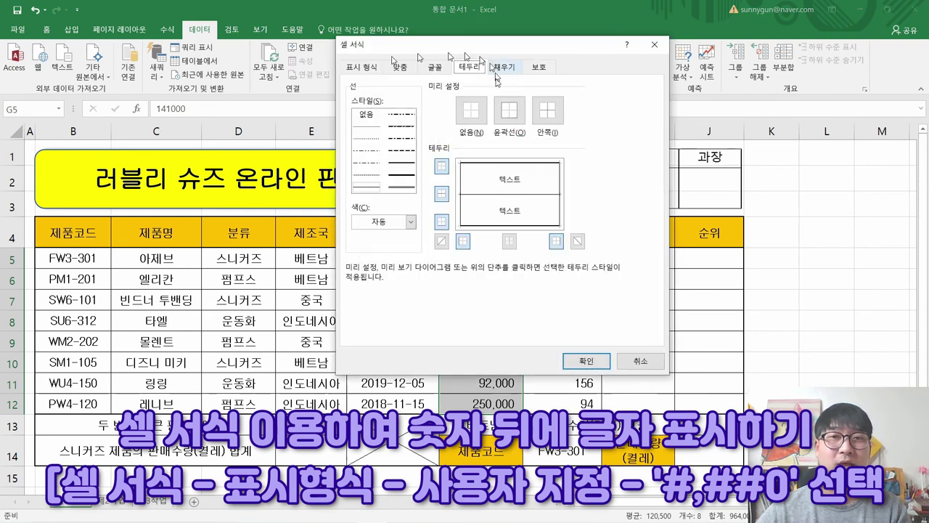
{"action": "left_click", "coordinate": [357, 70]}
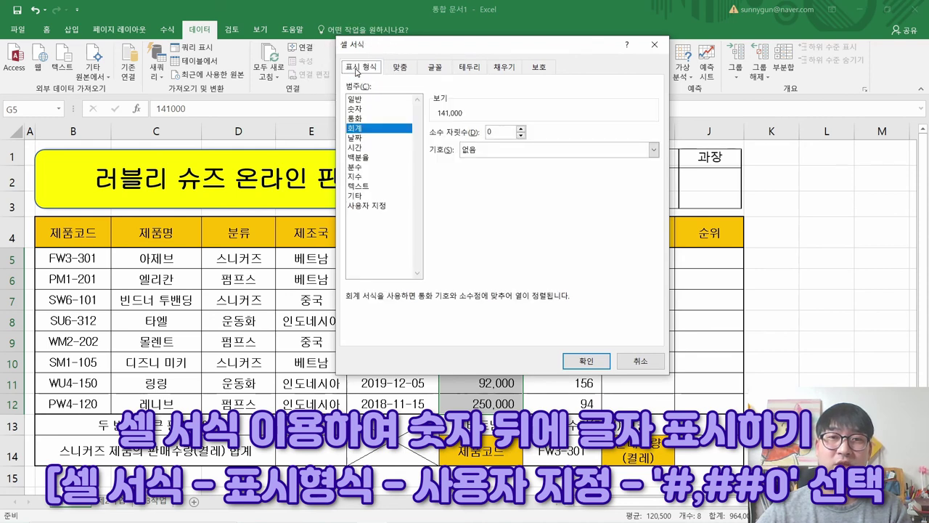
{"action": "left_click", "coordinate": [368, 207]}
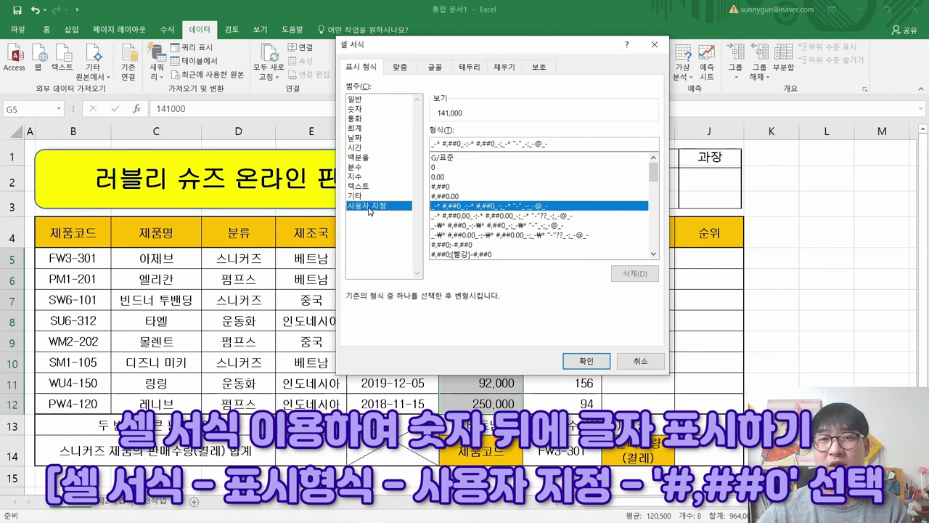
Base the custom number format on #,##0, append 원 to make it #,##0원, and apply it to G5:G12.
{"action": "left_click", "coordinate": [459, 187]}
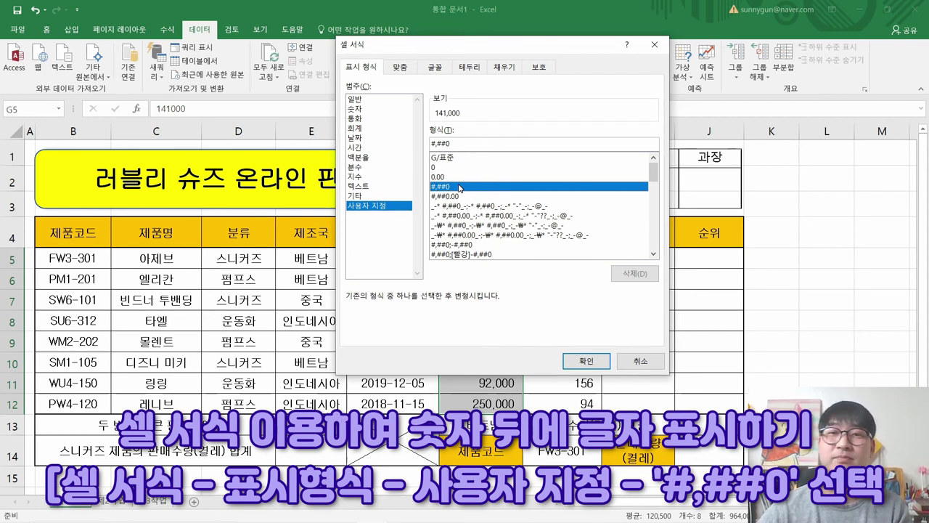
{"action": "left_click", "coordinate": [477, 143]}
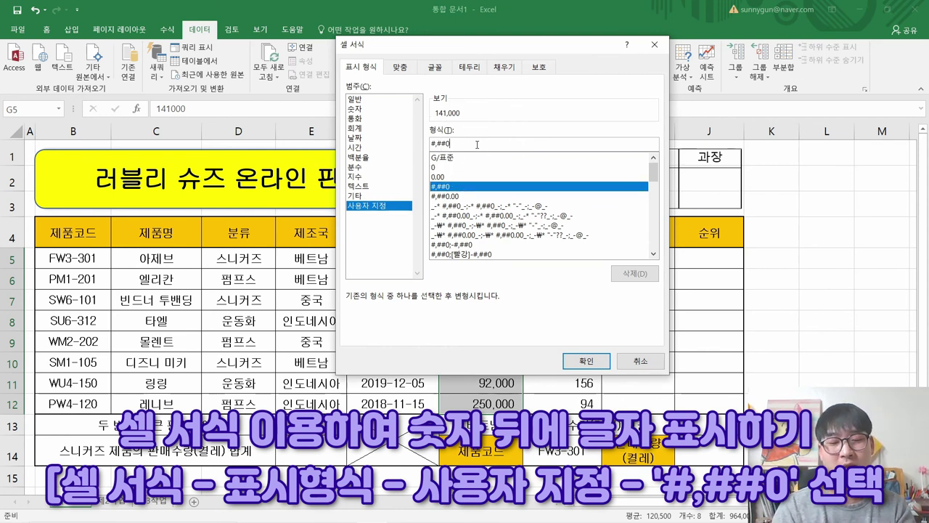
{"action": "type", "text": "원"}
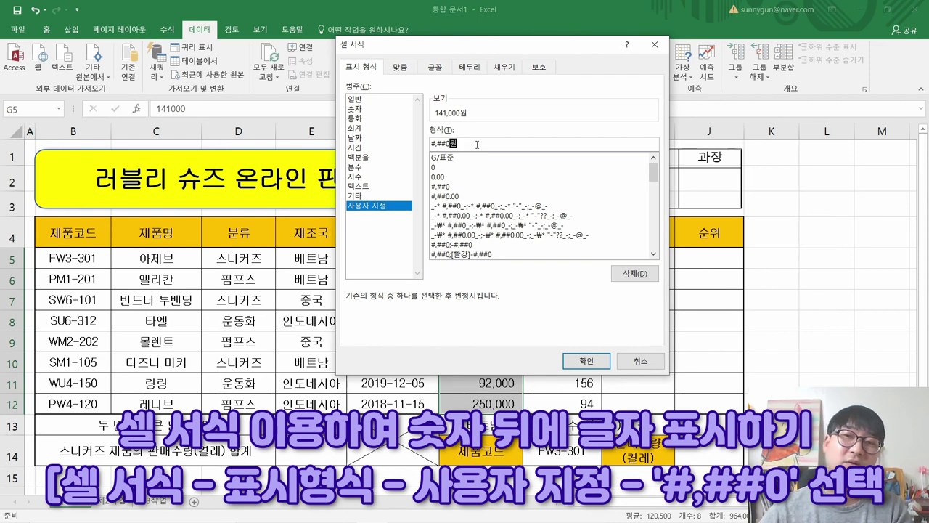
{"action": "left_click", "coordinate": [477, 144]}
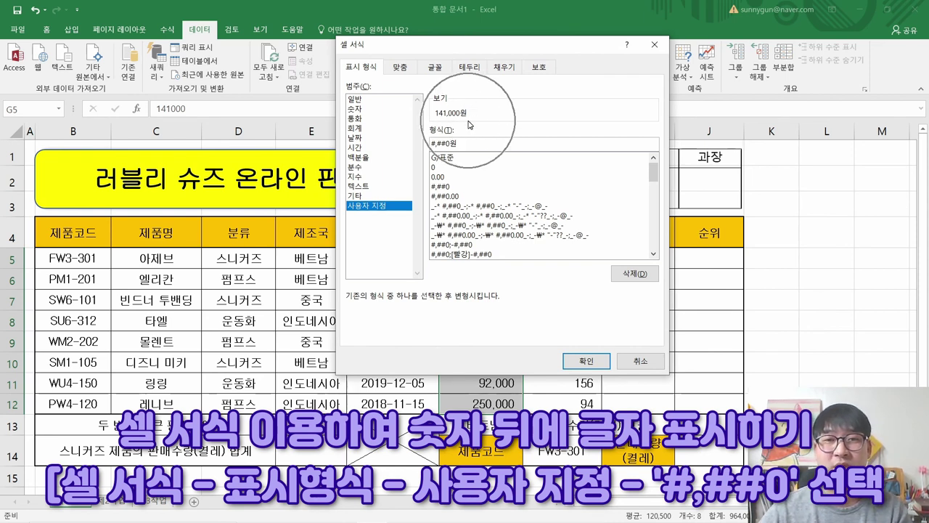
{"action": "left_click", "coordinate": [586, 361]}
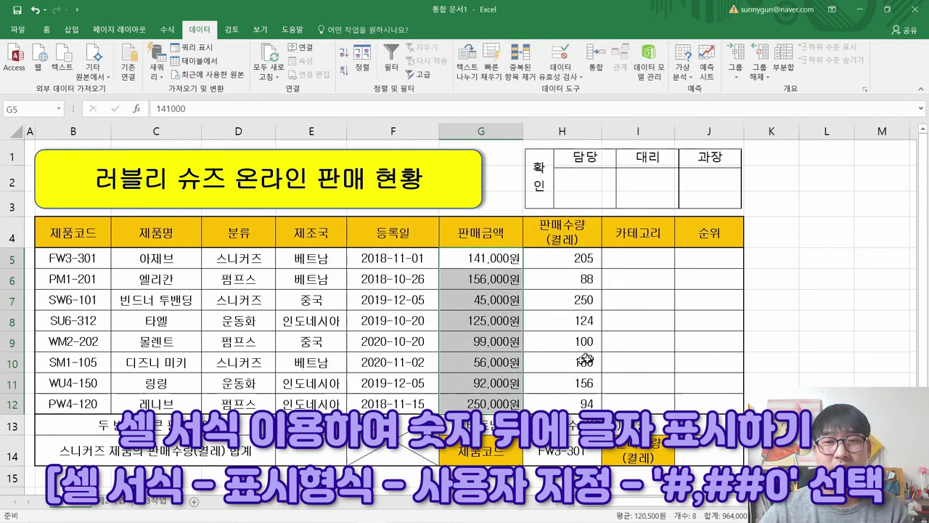
Compare the formatted 판매금액 cells with the PDF's 141,000원 example and inspect the number format of individual cells such as G5 and G9.
{"action": "key", "text": "alt+Tab"}
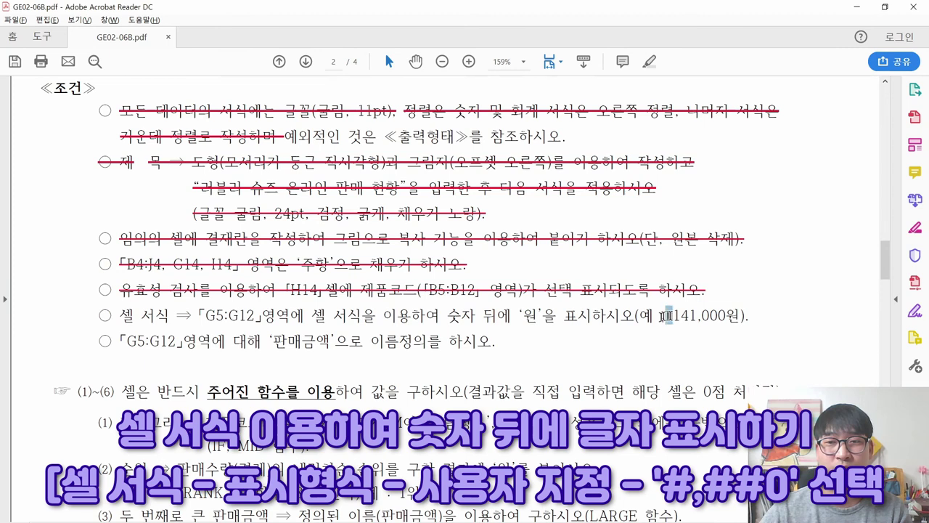
{"action": "double_click", "coordinate": [671, 316]}
{"action": "key", "text": "alt+Tab"}
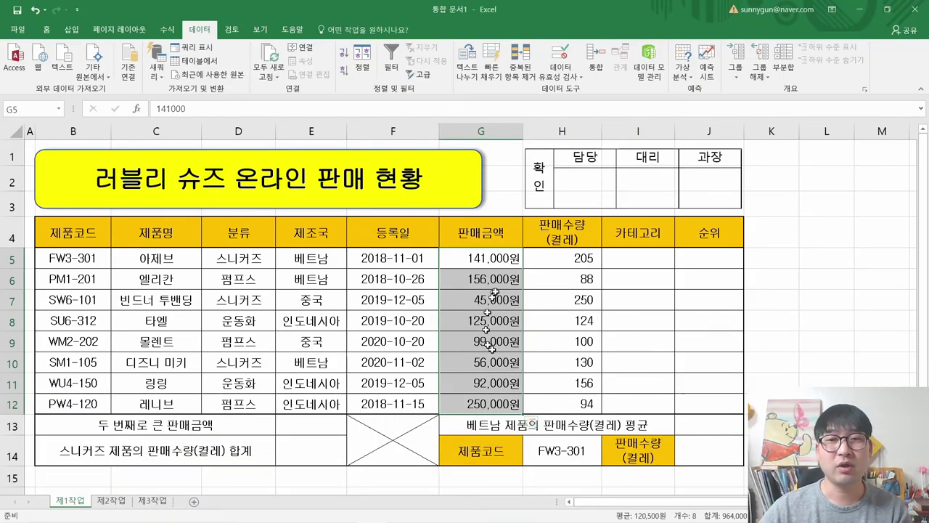
{"action": "key", "text": "ctrl+q"}
{"action": "left_click", "coordinate": [467, 265]}
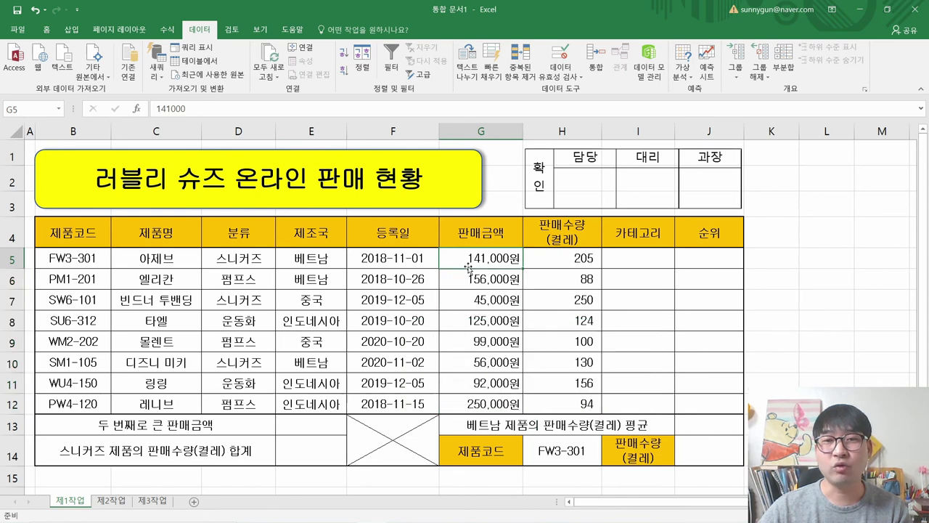
{"action": "left_click", "coordinate": [49, 30]}
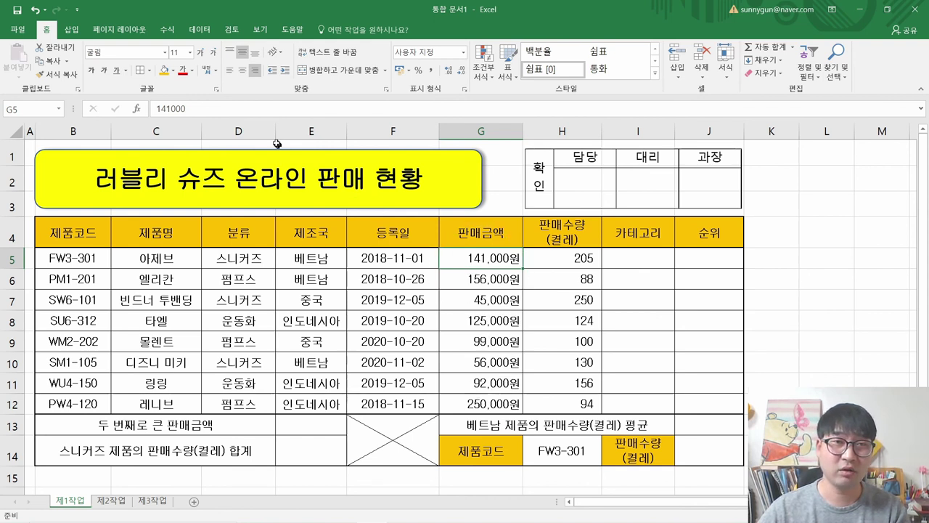
{"action": "left_click", "coordinate": [485, 337]}
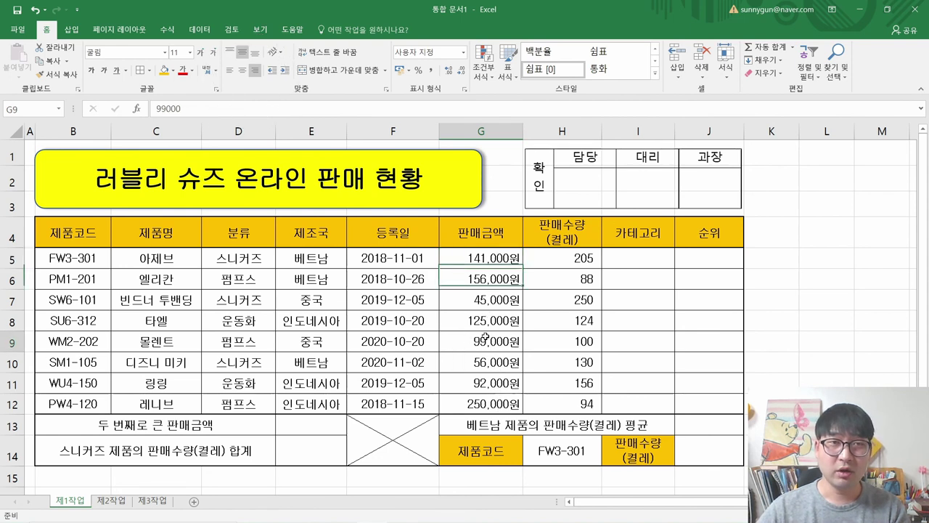
{"action": "left_click", "coordinate": [486, 299]}
{"action": "left_click", "coordinate": [510, 263]}
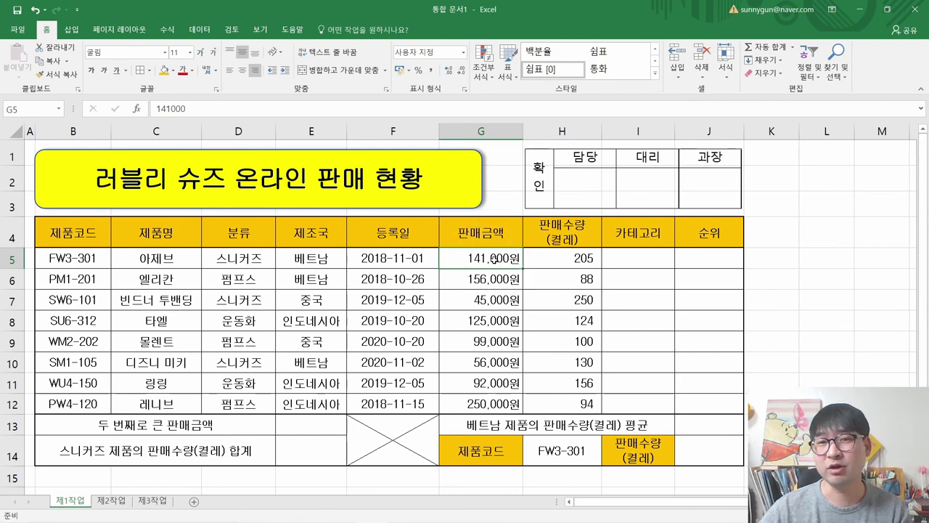
Strike out the completed 셀 서식 condition for G5:G12 in the exam PDF.
{"action": "key", "text": "alt+Tab"}
{"action": "left_click_drag", "start_coordinate": [119, 314], "coordinate": [752, 320]}
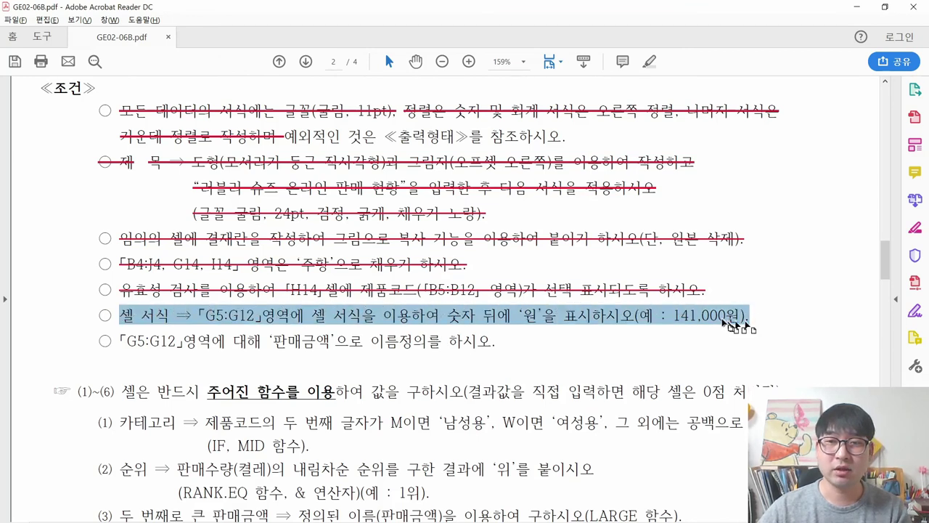
{"action": "right_click", "coordinate": [726, 324]}
{"action": "left_click", "coordinate": [763, 359]}
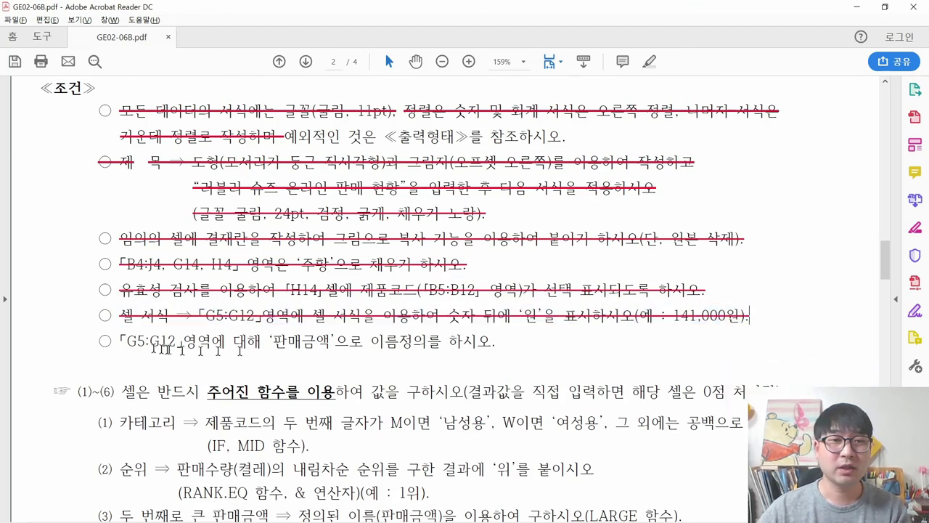
Following the exam PDF's last 조건 item, select G5:G12 in Excel and define the range name 판매금액 for it.
{"action": "left_click_drag", "start_coordinate": [128, 339], "coordinate": [171, 340]}
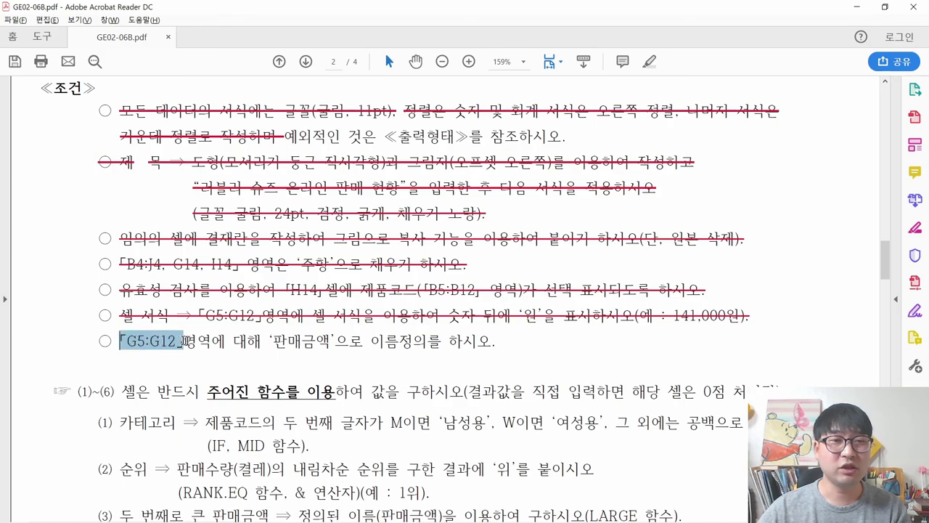
{"action": "key", "text": "alt+Tab"}
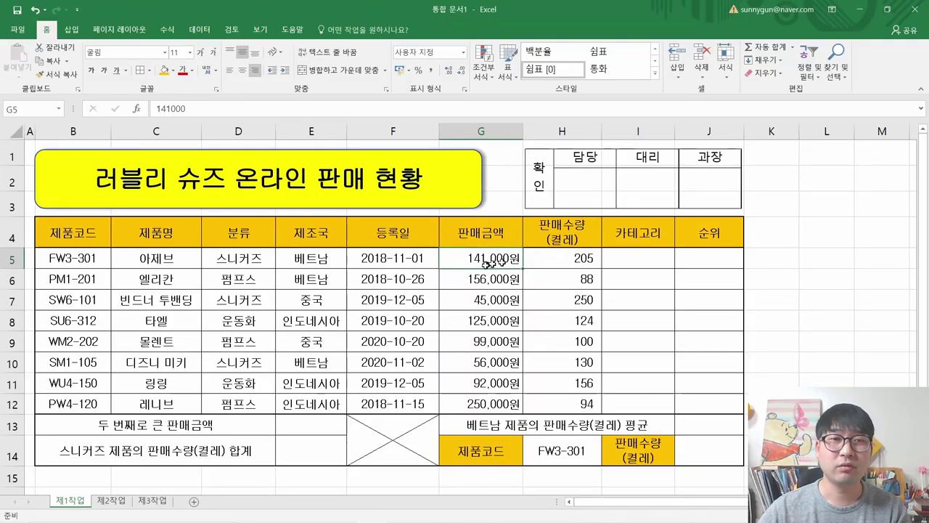
{"action": "left_click_drag", "start_coordinate": [492, 263], "coordinate": [501, 404]}
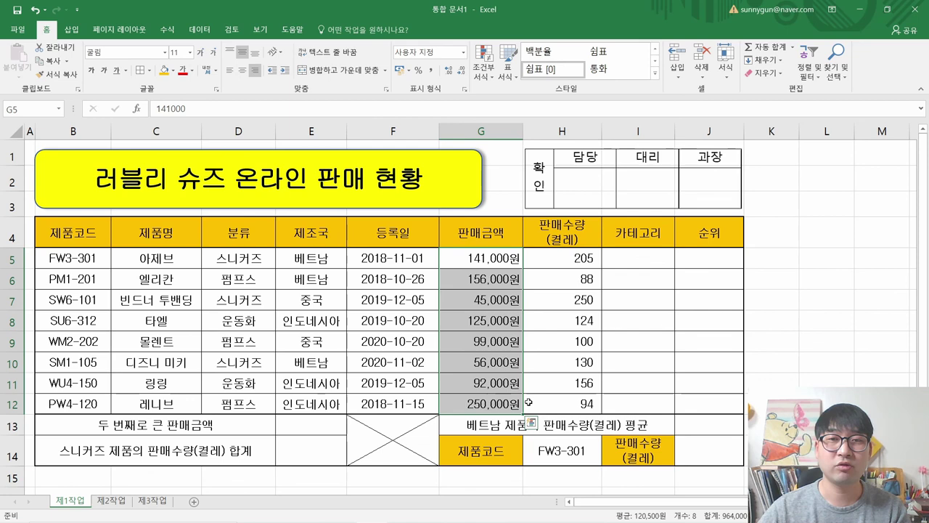
{"action": "key", "text": "alt+Tab"}
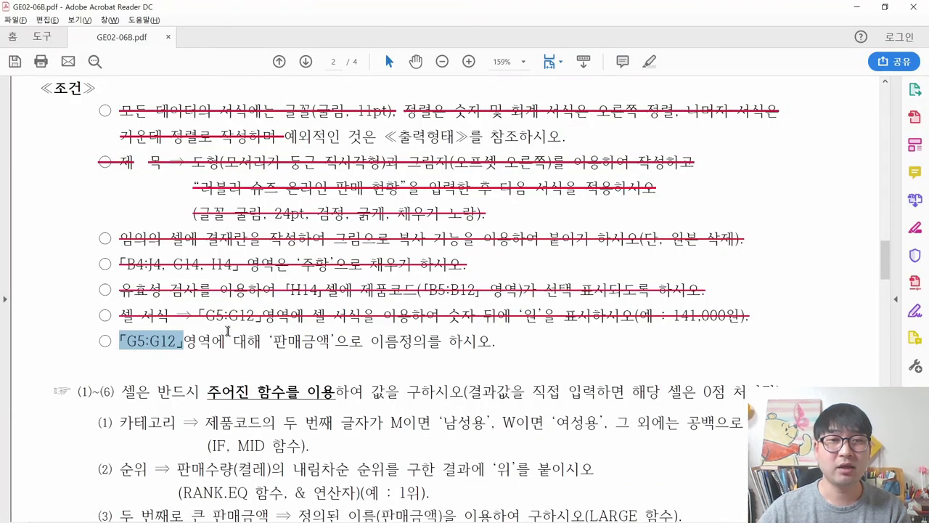
{"action": "left_click_drag", "start_coordinate": [287, 341], "coordinate": [317, 341]}
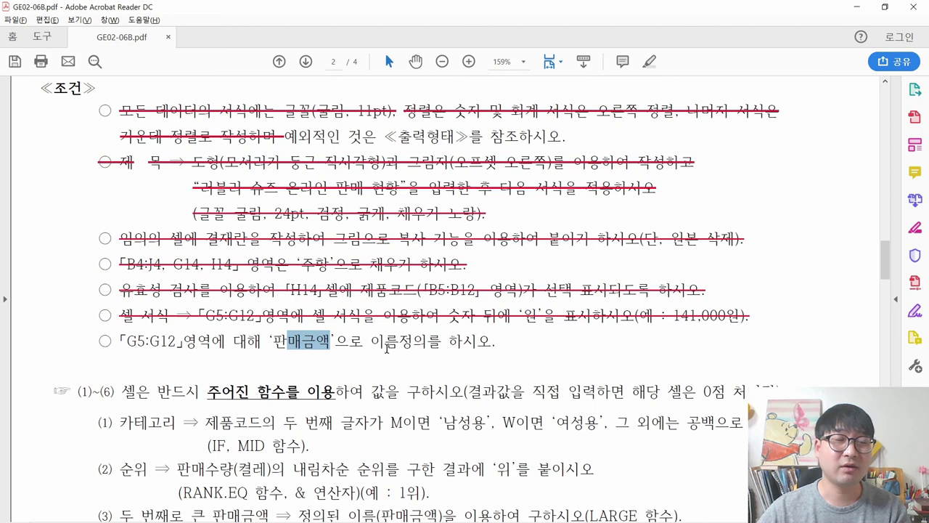
{"action": "key", "text": "alt+Tab"}
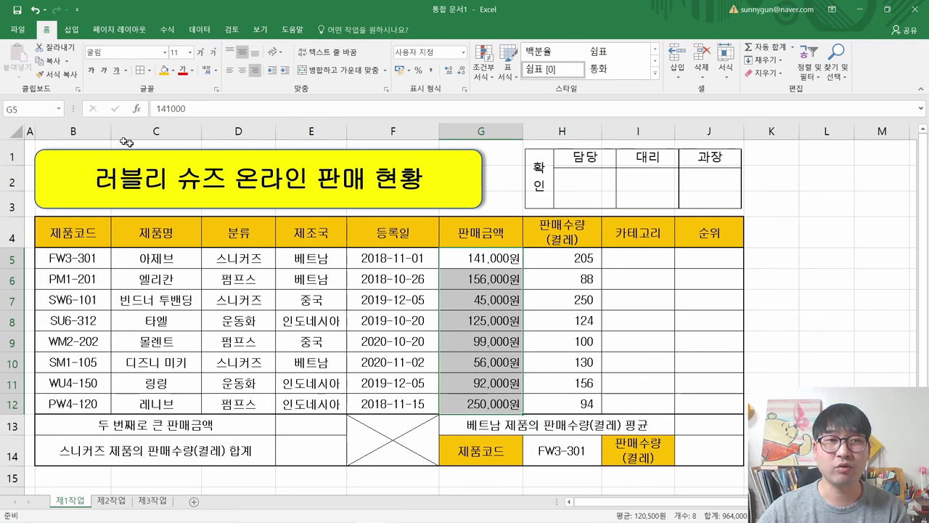
{"action": "key", "text": "ctrl+q"}
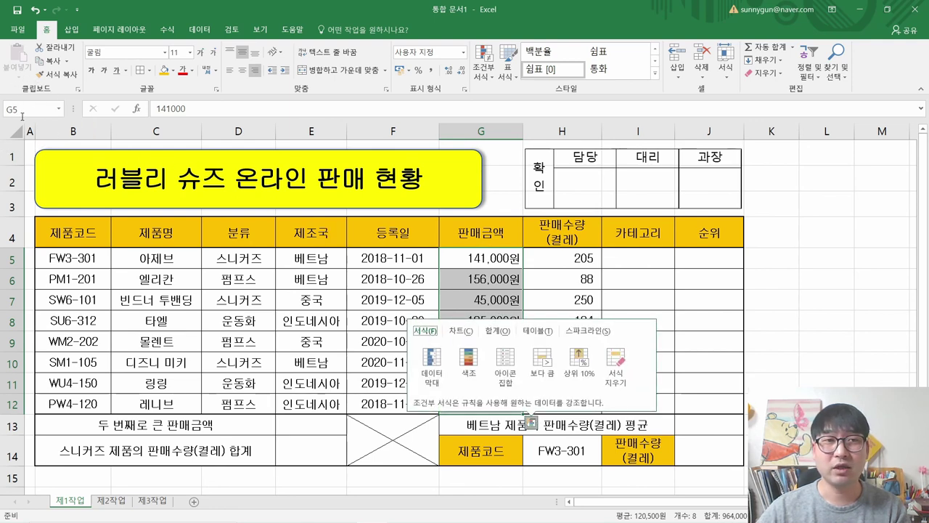
{"action": "left_click", "coordinate": [29, 110]}
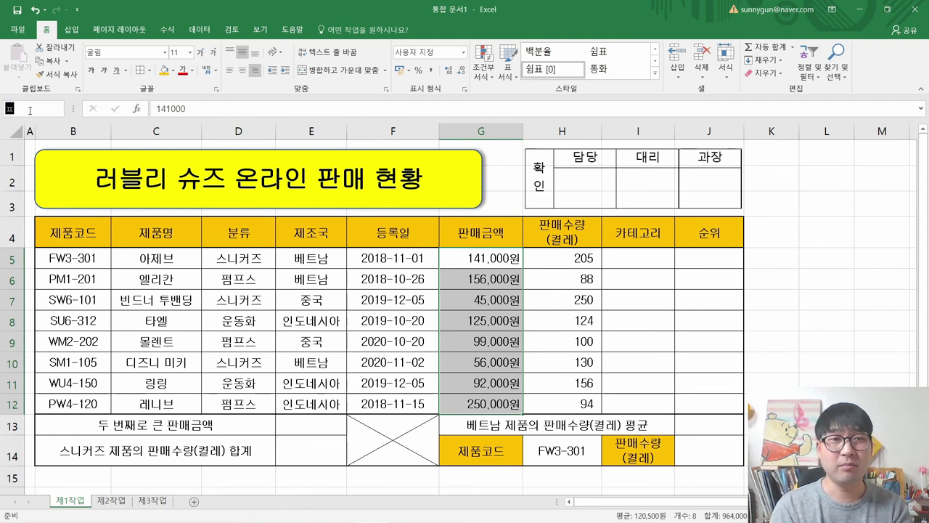
{"action": "type", "text": "판매금액"}
{"action": "key", "text": "Return"}
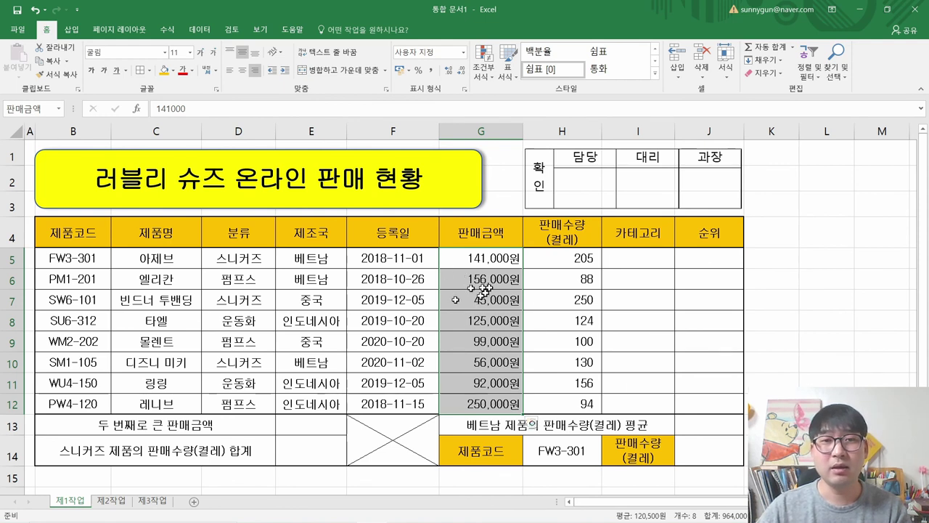
Check the defined name by selecting other cells such as H6 and C8 and reselecting G5:G12.
{"action": "left_click", "coordinate": [581, 279]}
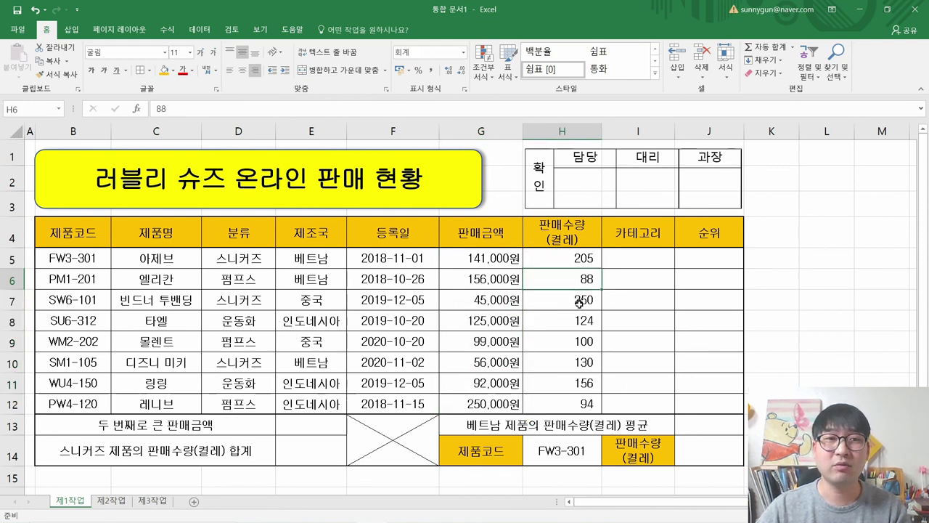
{"action": "left_click", "coordinate": [129, 313]}
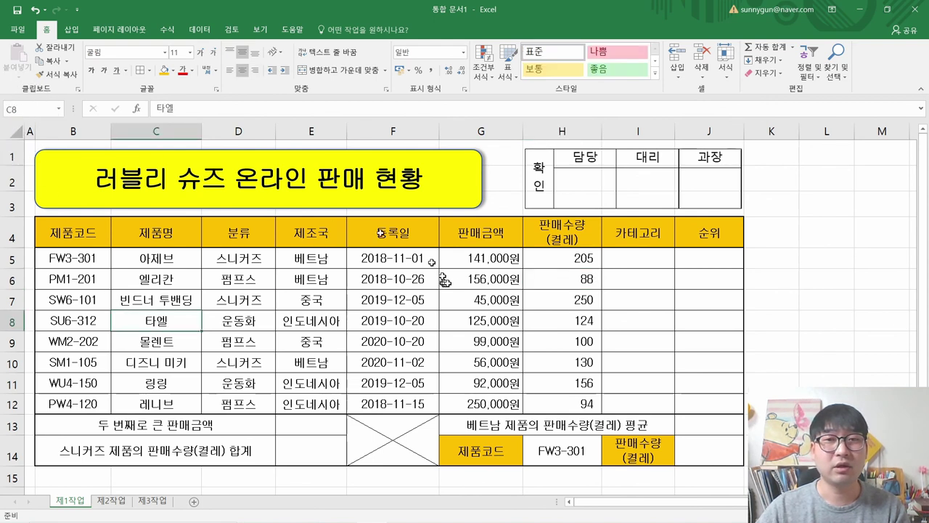
{"action": "left_click_drag", "start_coordinate": [490, 258], "coordinate": [481, 404]}
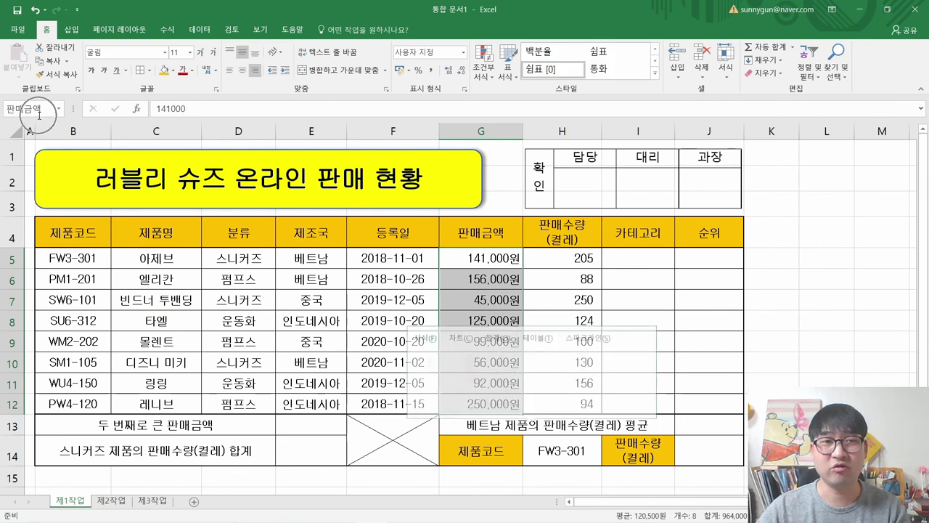
{"action": "left_click", "coordinate": [471, 262]}
{"action": "left_click_drag", "start_coordinate": [472, 261], "coordinate": [477, 399]}
Switch to the exam PDF and strike out the completed 이름정의 condition for G5:G12.
{"action": "key", "text": "alt+Tab"}
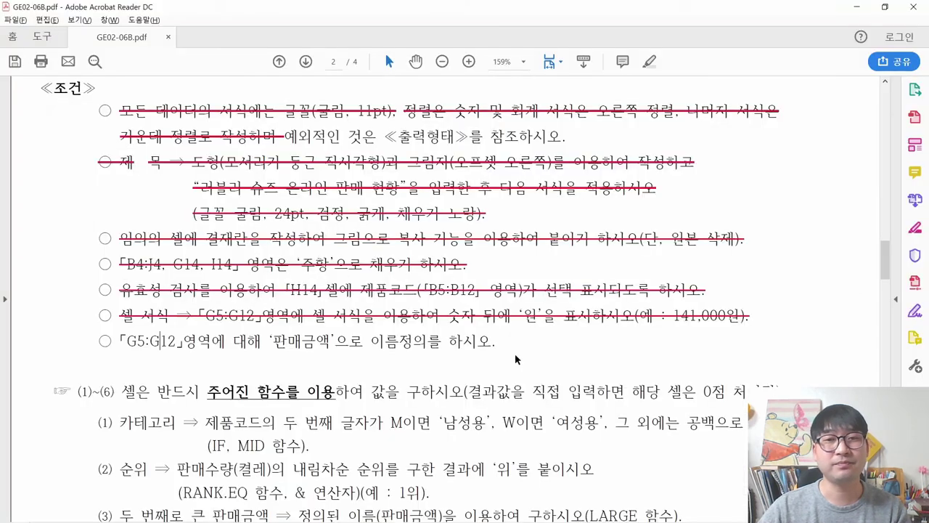
{"action": "left_click_drag", "start_coordinate": [116, 345], "coordinate": [480, 360]}
{"action": "right_click", "coordinate": [494, 350]}
{"action": "left_click", "coordinate": [566, 396]}
Compare the Excel worksheet with the PDF's 출력형태 table, guided by the remaining condition about exceptions to the formatting.
{"action": "scroll", "coordinate": [408, 317], "scroll_direction": "up", "scroll_amount": 3}
{"action": "scroll", "coordinate": [409, 318], "scroll_direction": "up", "scroll_amount": 2}
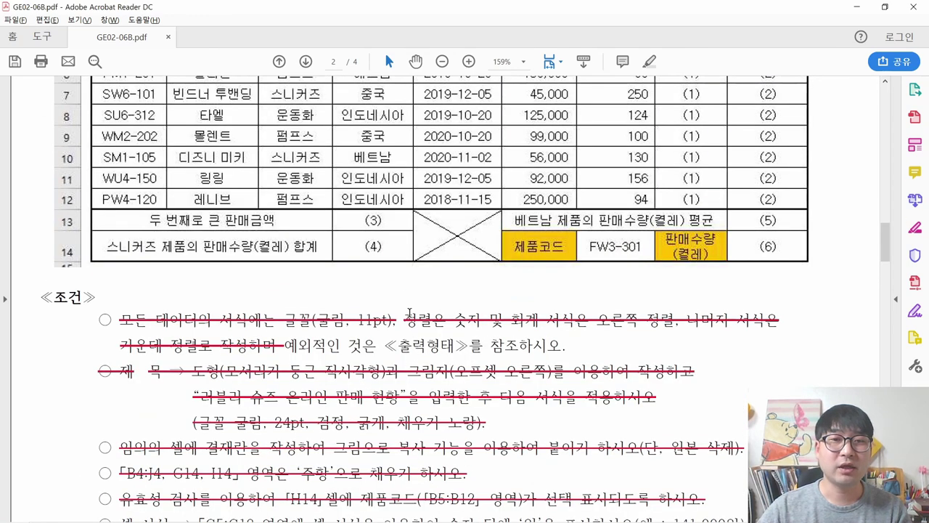
{"action": "scroll", "coordinate": [410, 313], "scroll_direction": "up", "scroll_amount": 3}
{"action": "scroll", "coordinate": [400, 290], "scroll_direction": "up", "scroll_amount": 2}
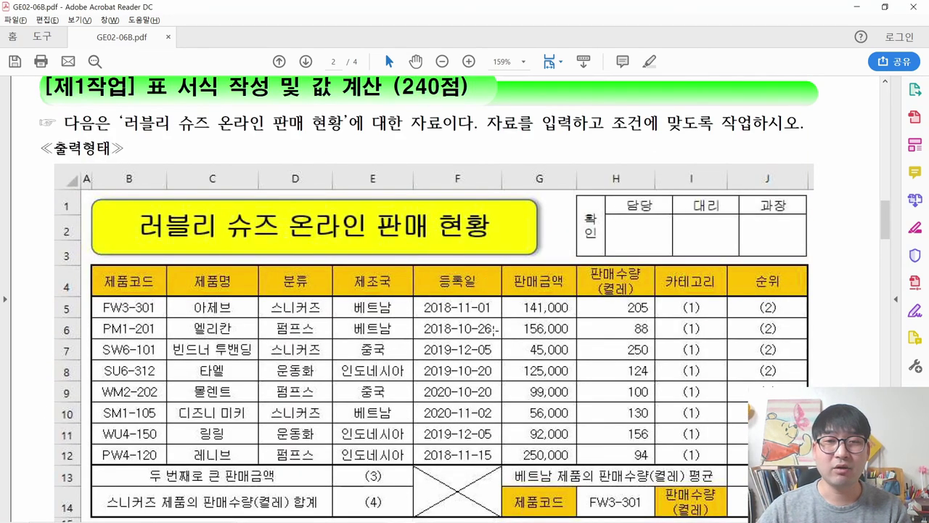
{"action": "scroll", "coordinate": [411, 364], "scroll_direction": "down", "scroll_amount": 5}
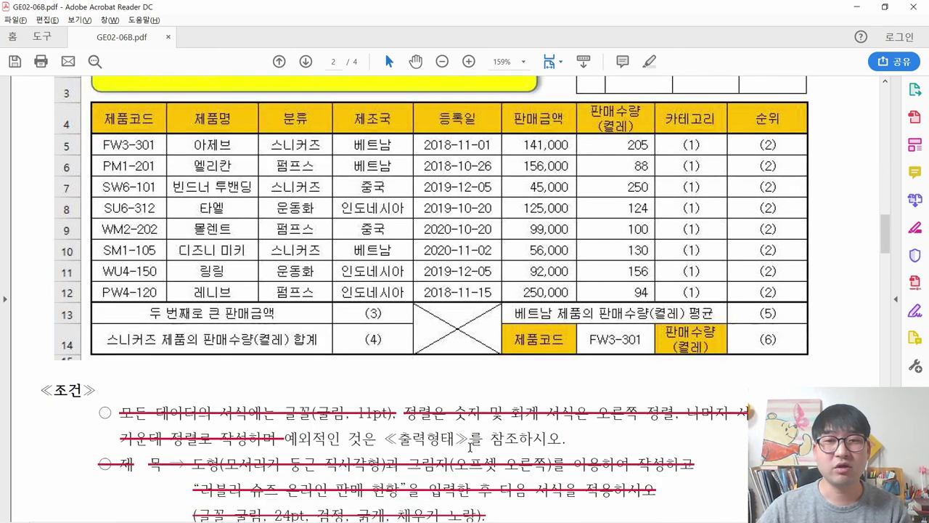
{"action": "left_click_drag", "start_coordinate": [284, 438], "coordinate": [556, 438]}
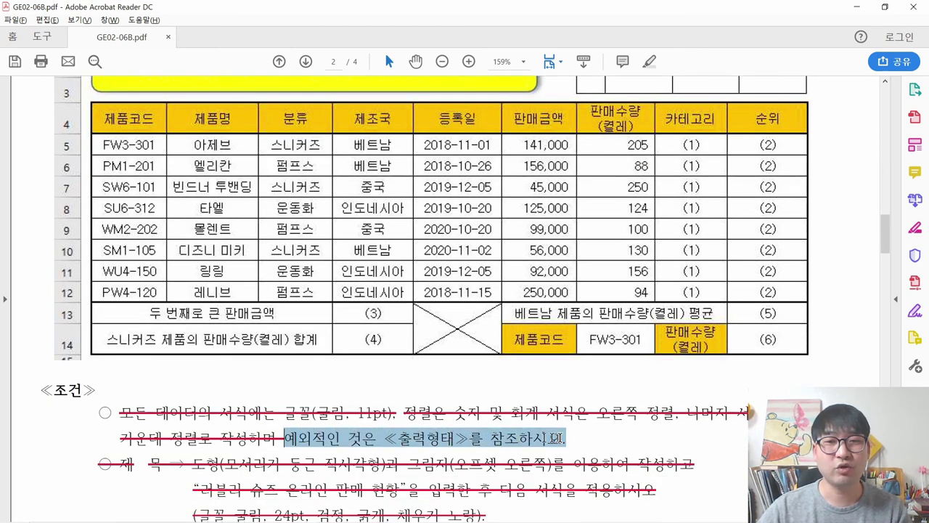
{"action": "scroll", "coordinate": [556, 437], "scroll_direction": "up", "scroll_amount": 3}
{"action": "key", "text": "alt+Tab"}
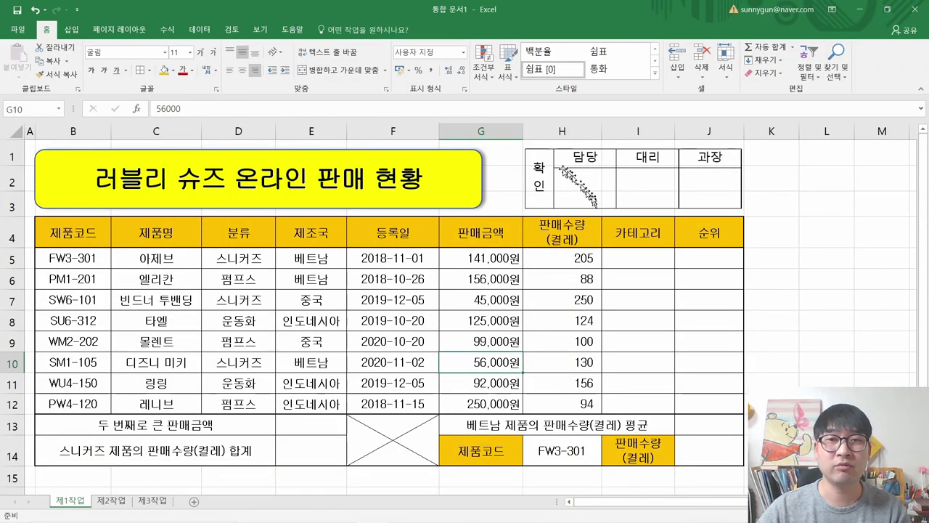
{"action": "key", "text": "alt+Tab"}
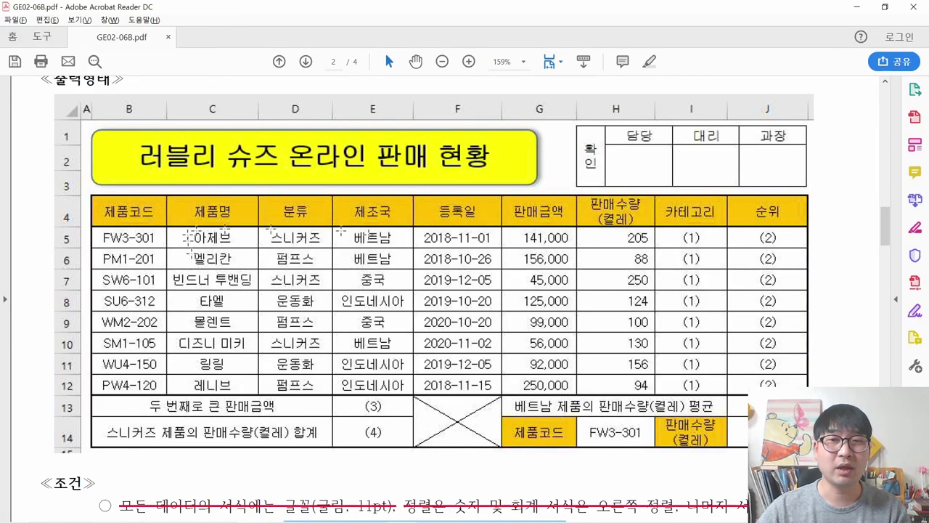
{"action": "key", "text": "alt+Tab"}
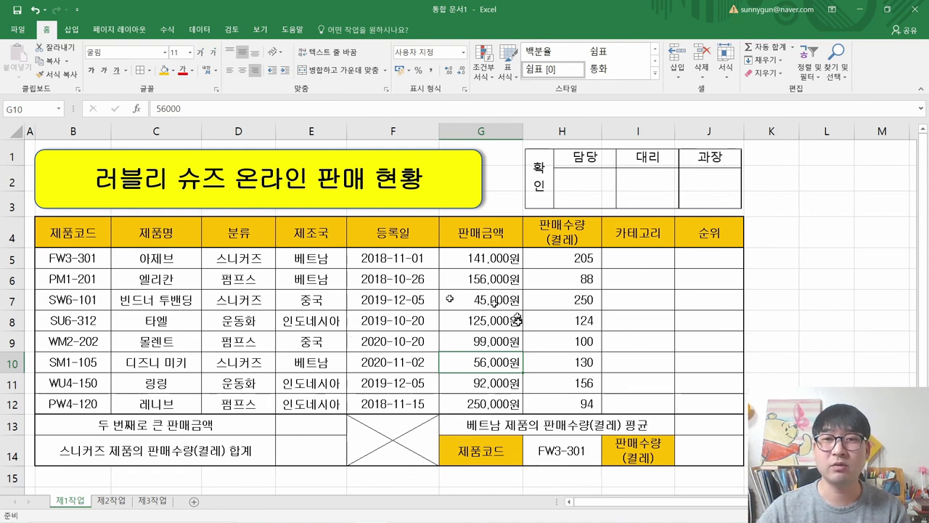
Return to the exam PDF and strike out the remaining sentence 예외적인 것은 ≪출력형태≫를 참조하시오.
{"action": "key", "text": "alt+Tab"}
{"action": "scroll", "coordinate": [457, 465], "scroll_direction": "down", "scroll_amount": 2}
{"action": "right_click", "coordinate": [458, 470]}
{"action": "left_click", "coordinate": [479, 421]}
Review the 제1작업 heading about 표 서식 작성 and the 출력형태 table with its numbered function cells in the PDF.
{"action": "scroll", "coordinate": [464, 377], "scroll_direction": "up", "scroll_amount": 5}
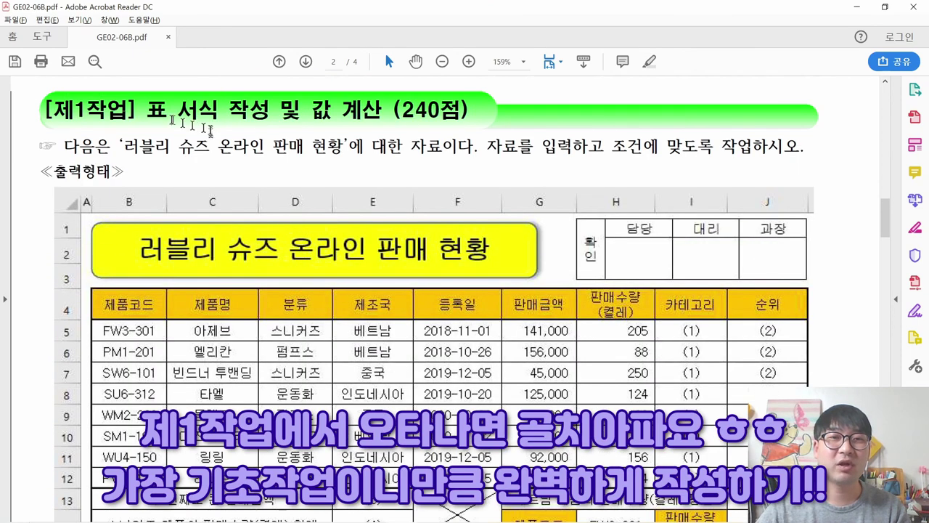
{"action": "left_click_drag", "start_coordinate": [149, 110], "coordinate": [270, 111]}
{"action": "left_click", "coordinate": [372, 354]}
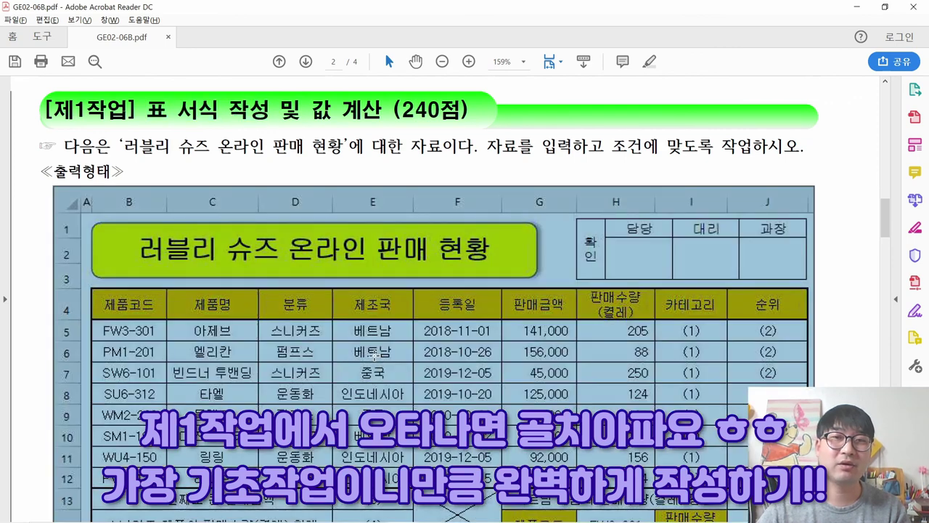
{"action": "scroll", "coordinate": [373, 354], "scroll_direction": "down", "scroll_amount": 1}
{"action": "left_click_drag", "start_coordinate": [688, 279], "coordinate": [755, 398]}
{"action": "left_click", "coordinate": [363, 453]}
{"action": "scroll", "coordinate": [513, 410], "scroll_direction": "up", "scroll_amount": 1}
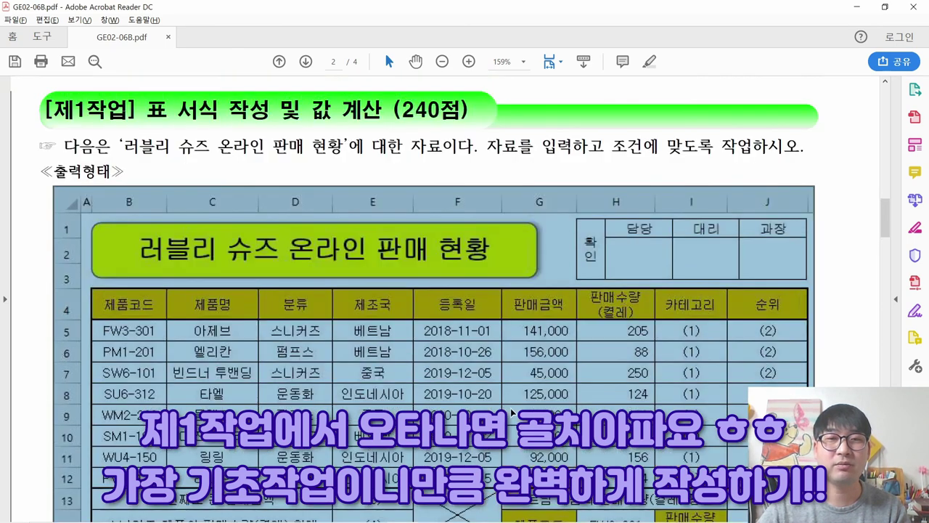